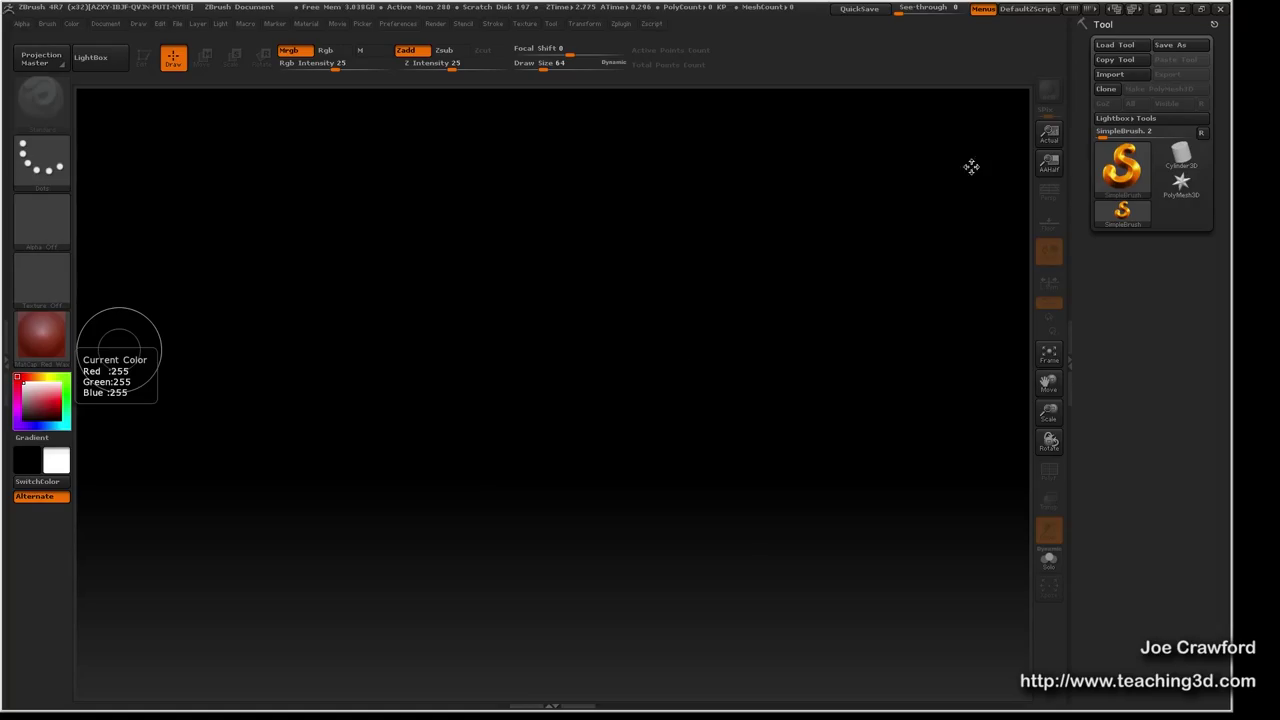
Load the rock.ZTL tool from the teaching3d__rock_tutorial__maya folder on the DATA2 (Q:) drive
click(1116, 46)
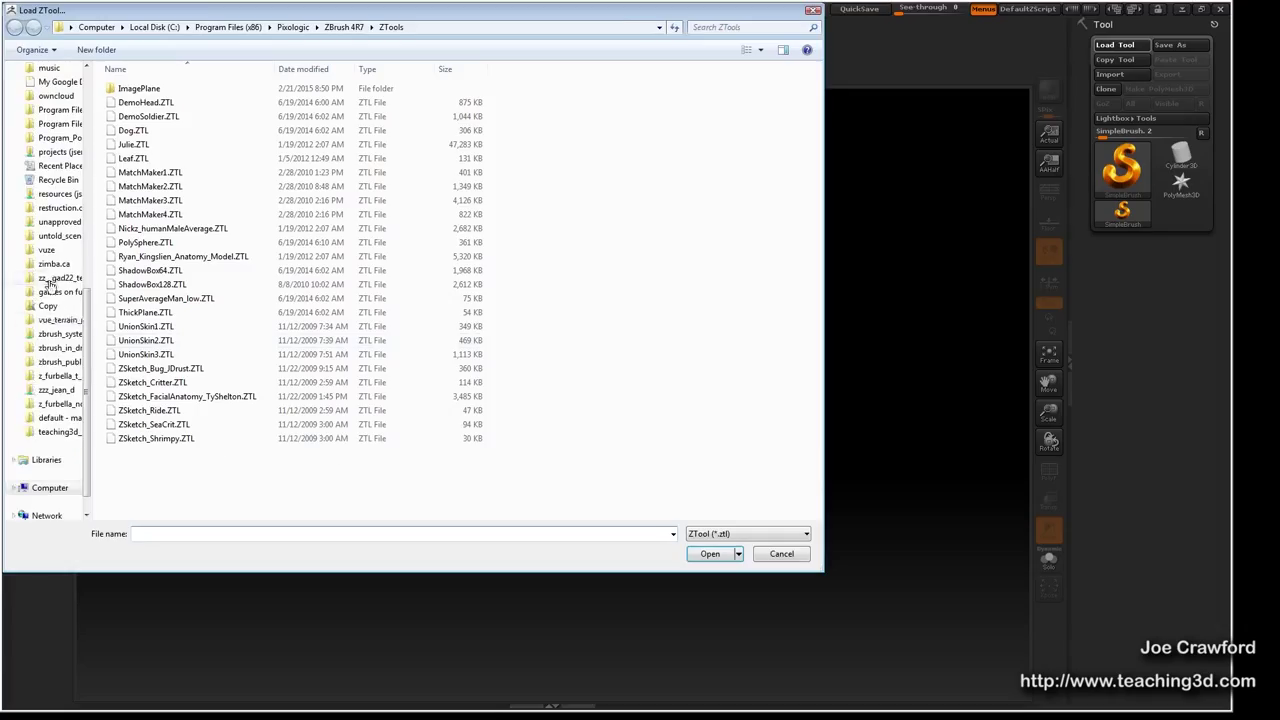
click(12, 459)
click(80, 373)
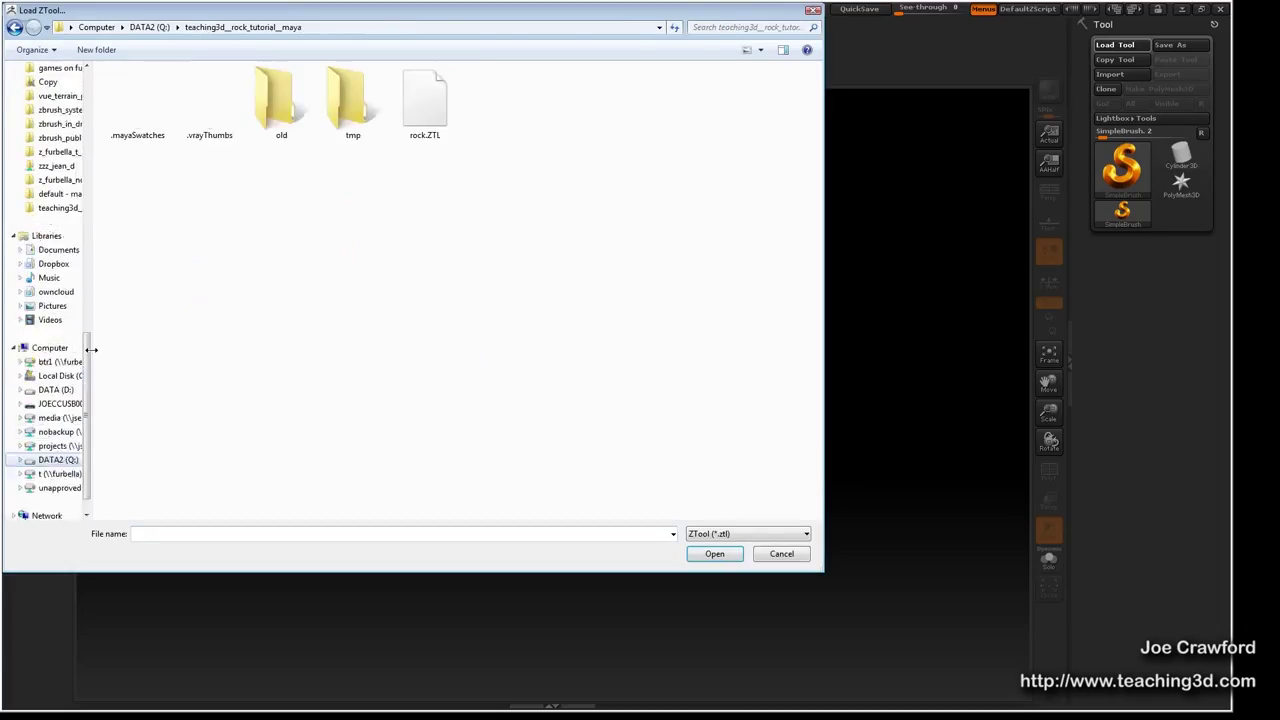
drag(91, 349, 66, 349)
double_click(417, 114)
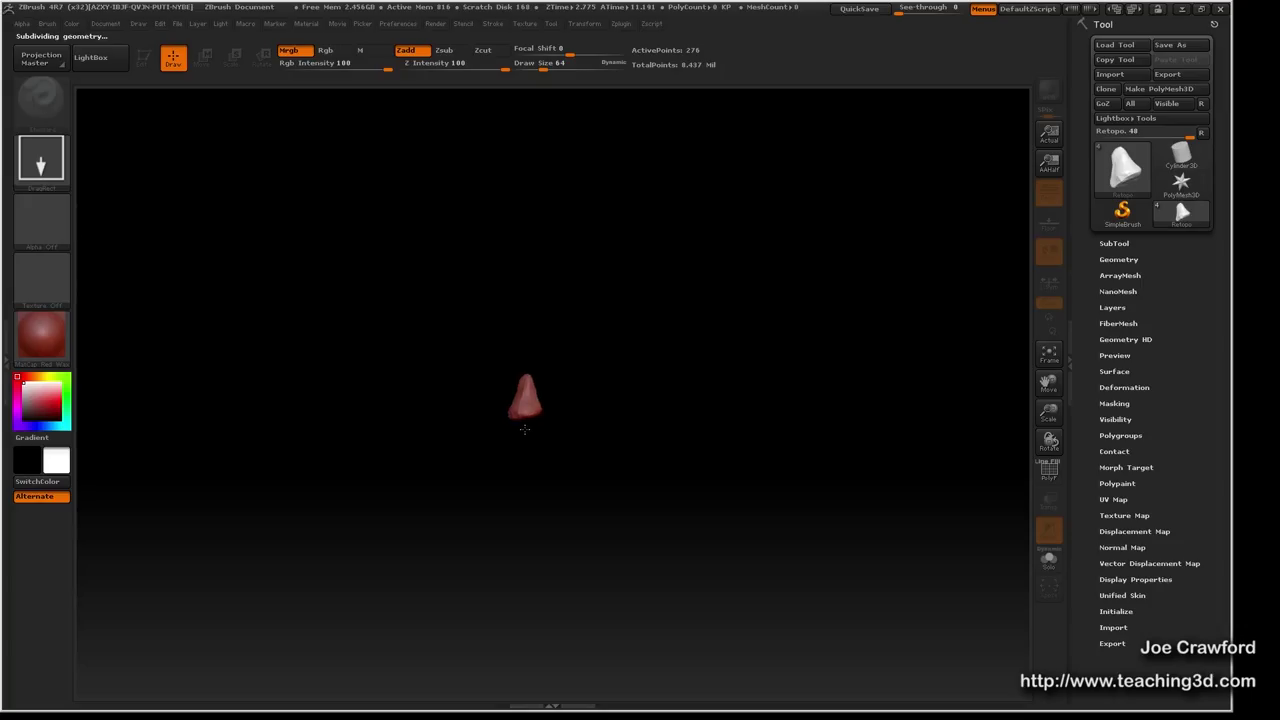
Place the loaded rock on the canvas in Edit mode and turn on the floor grid
drag(525, 429, 518, 597)
key(t)
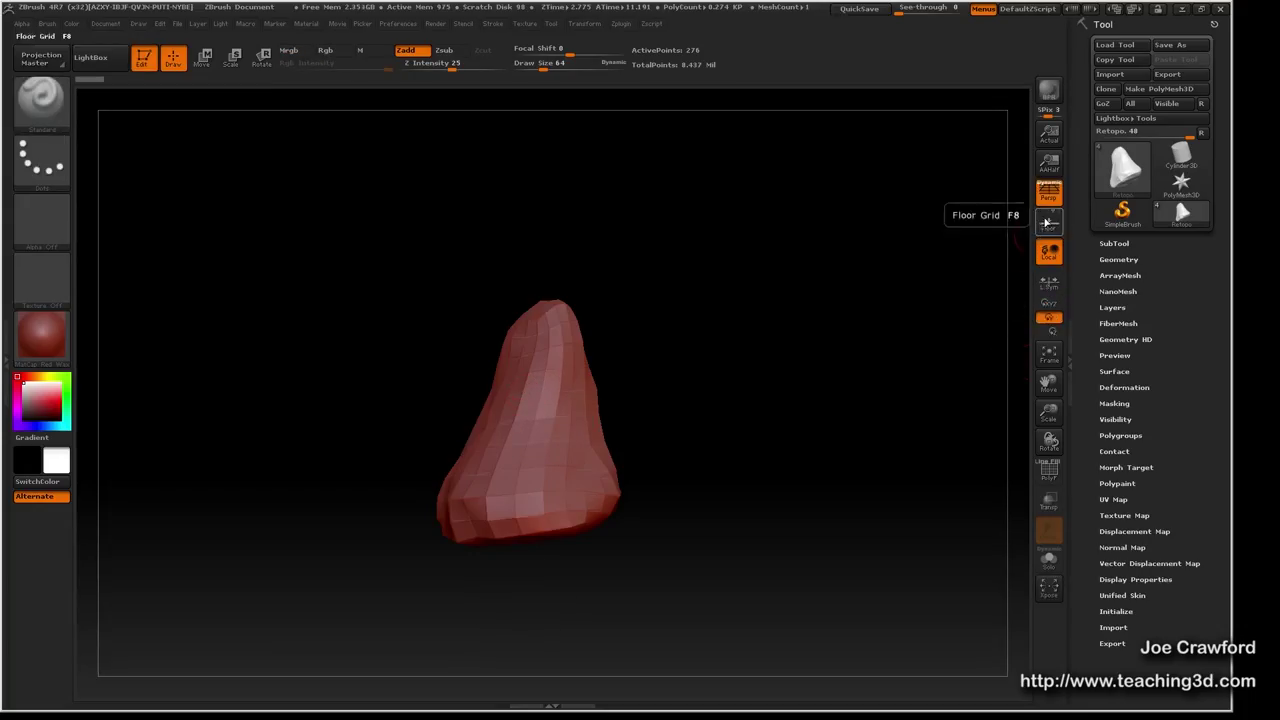
click(1049, 221)
click(1049, 195)
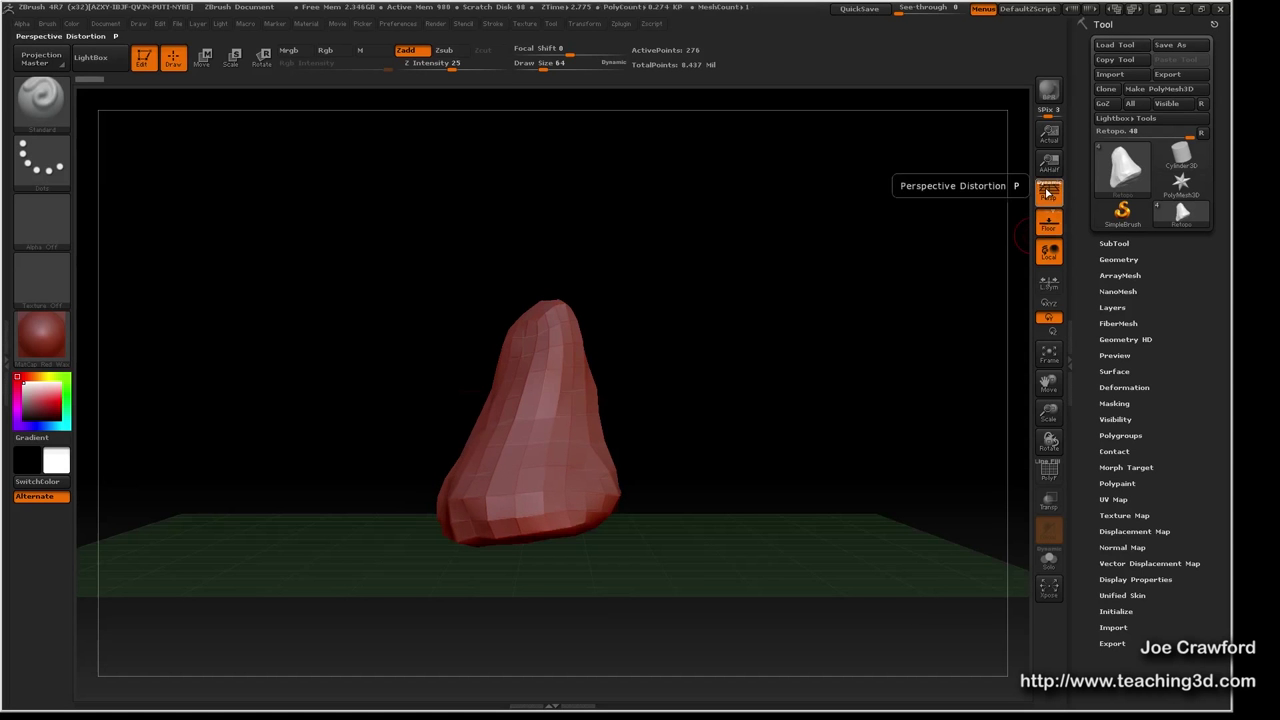
drag(482, 467, 544, 496)
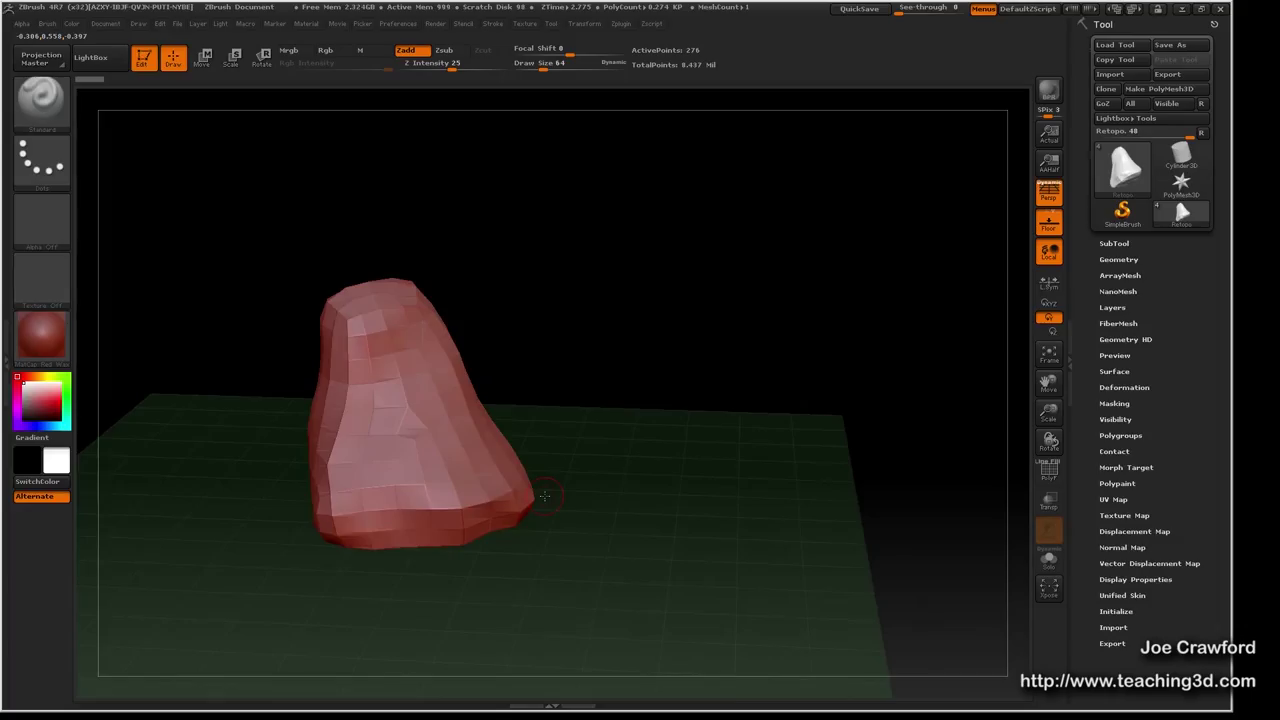
Step through the rock's subdivision levels between lowest and high detail and examine the sculpted surface up close
key(ctrl+d)
key(ctrl+d)
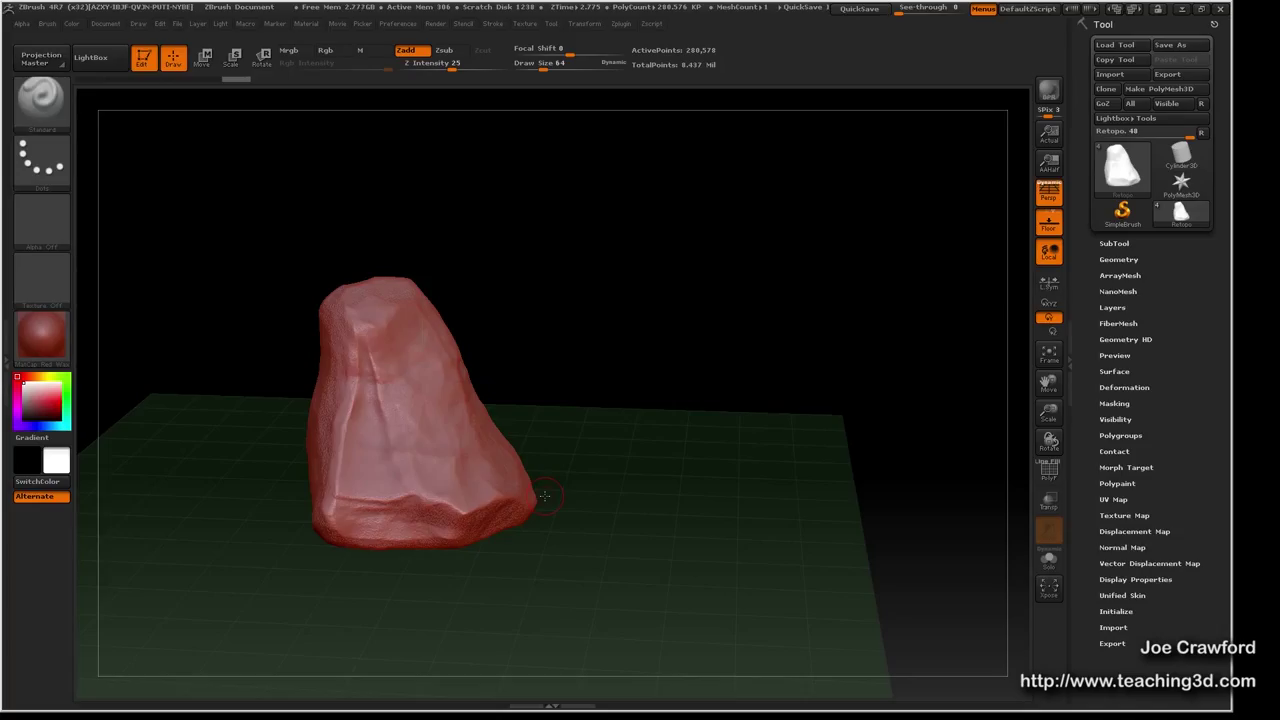
key(shift)
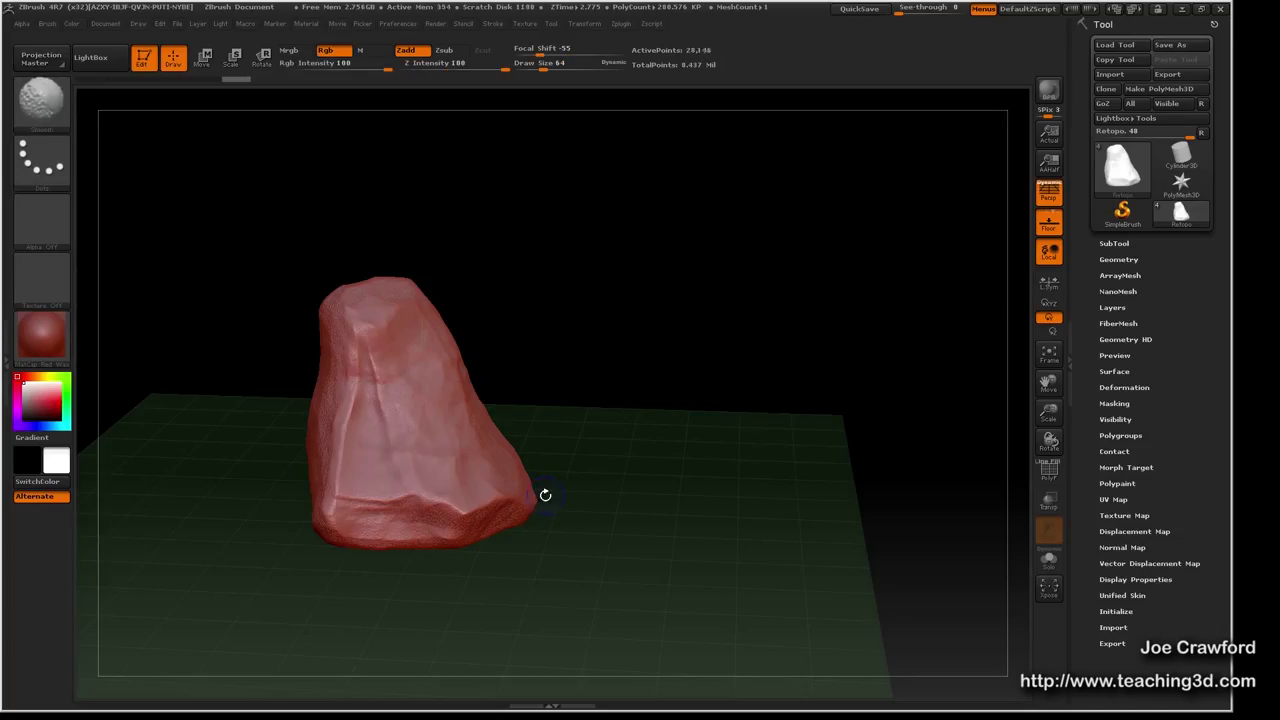
shift+drag(545, 496, 545, 495)
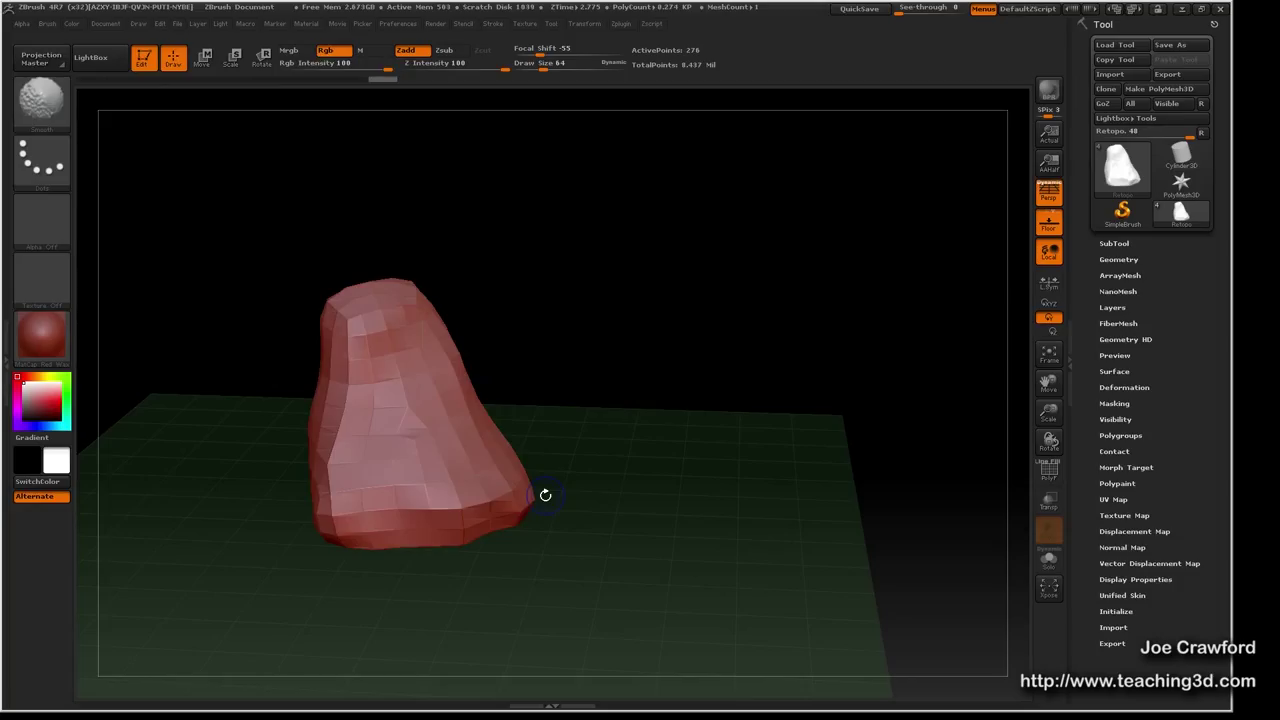
drag(545, 495, 545, 495)
key(d)
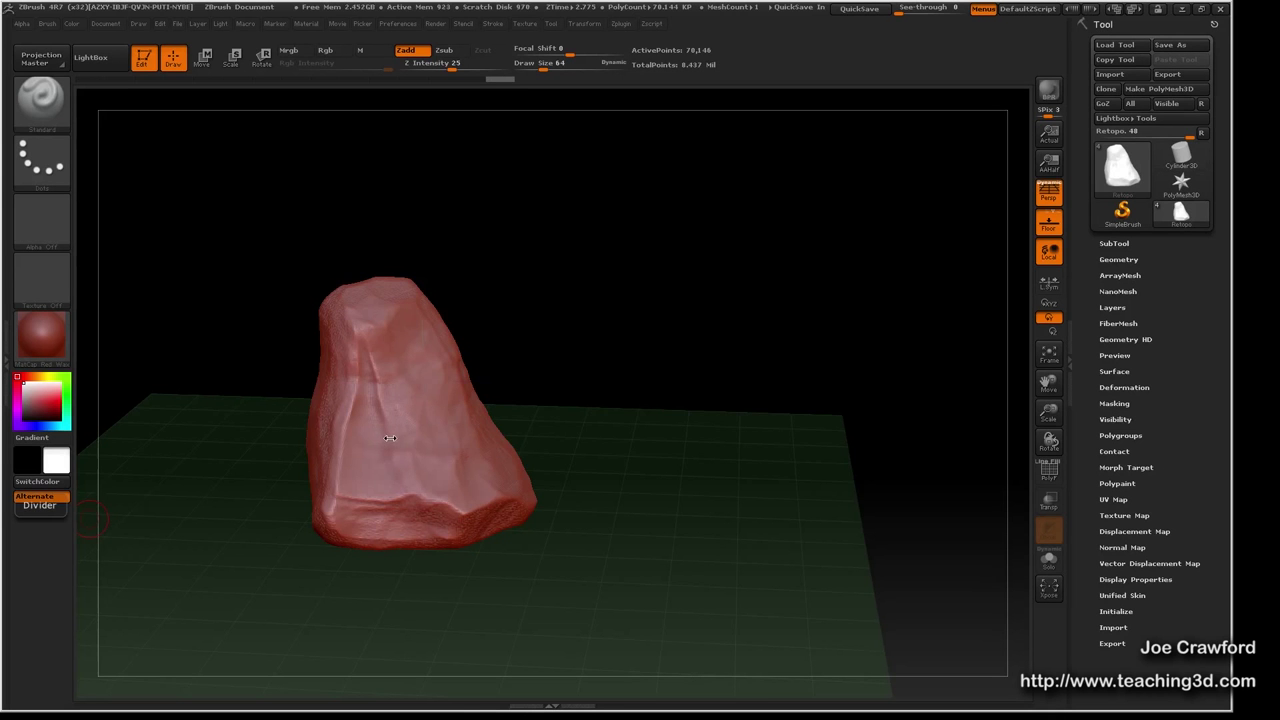
drag(389, 443, 390, 437)
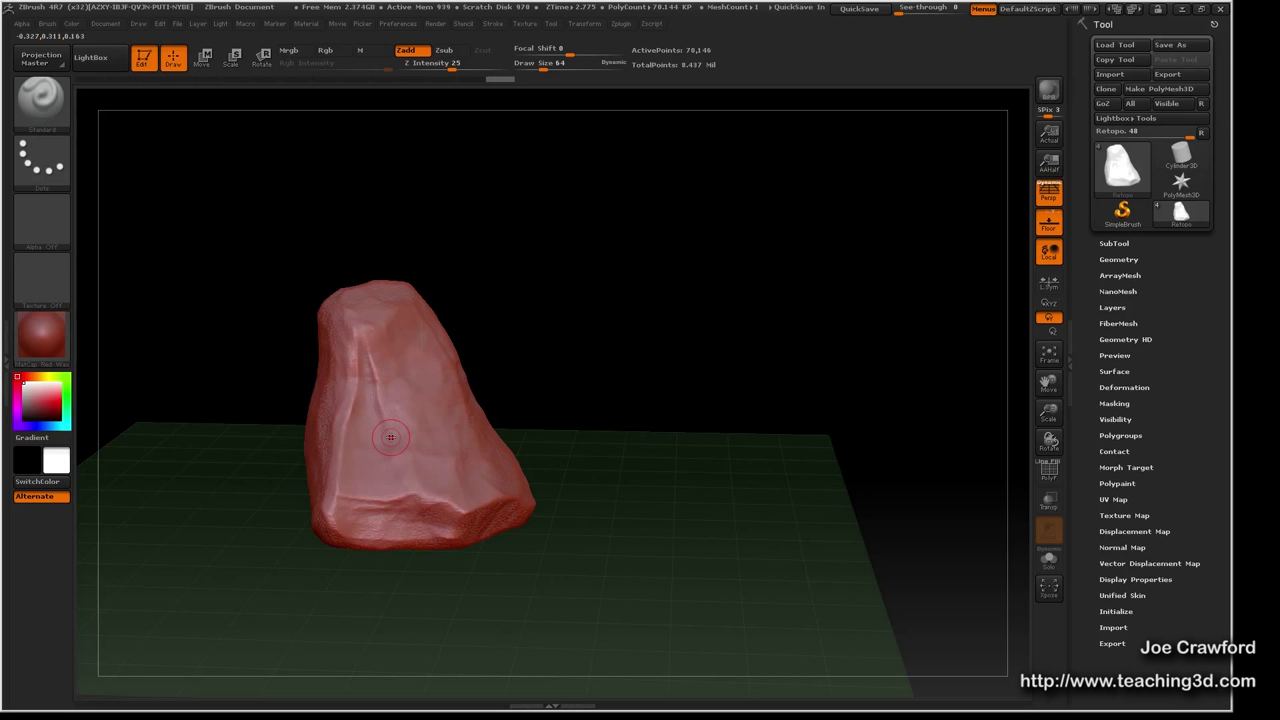
mouse_move(398, 463)
mouse_down()
mouse_move(430, 456)
mouse_move(441, 470)
mouse_move(460, 450)
mouse_up()
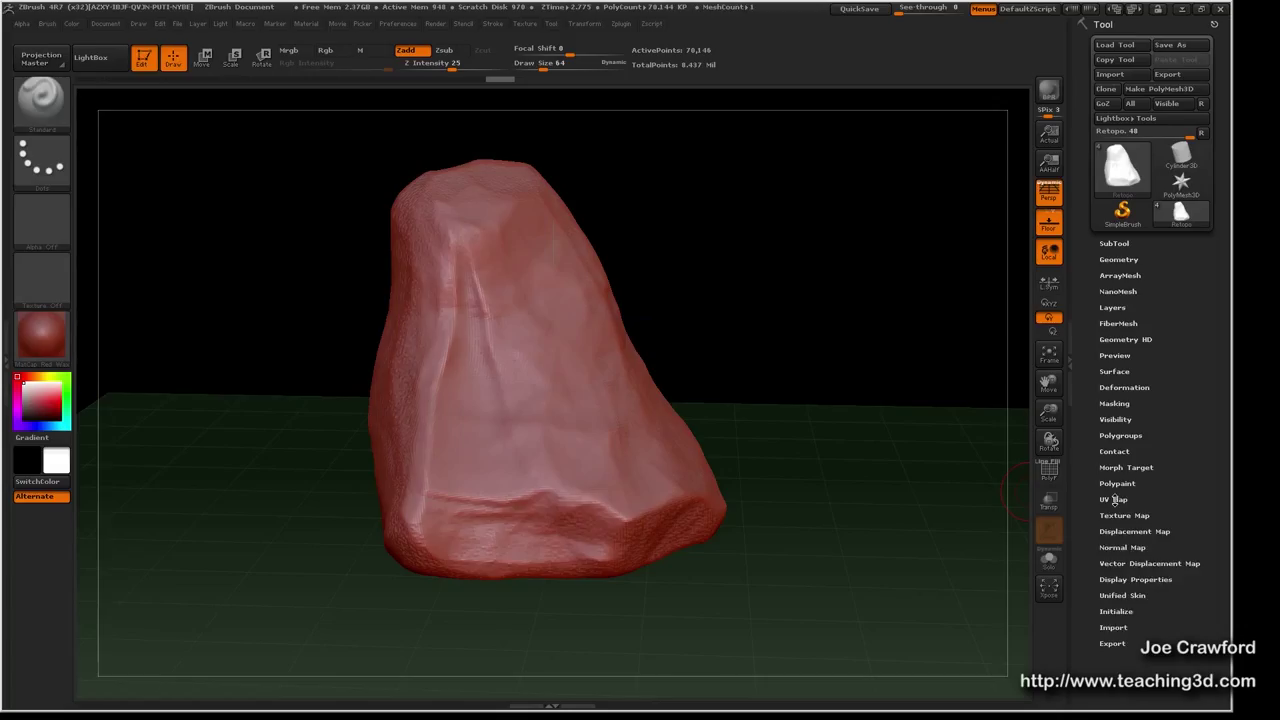
Open the UV Map settings and switch the rock to its lowest subdivision level
click(1113, 499)
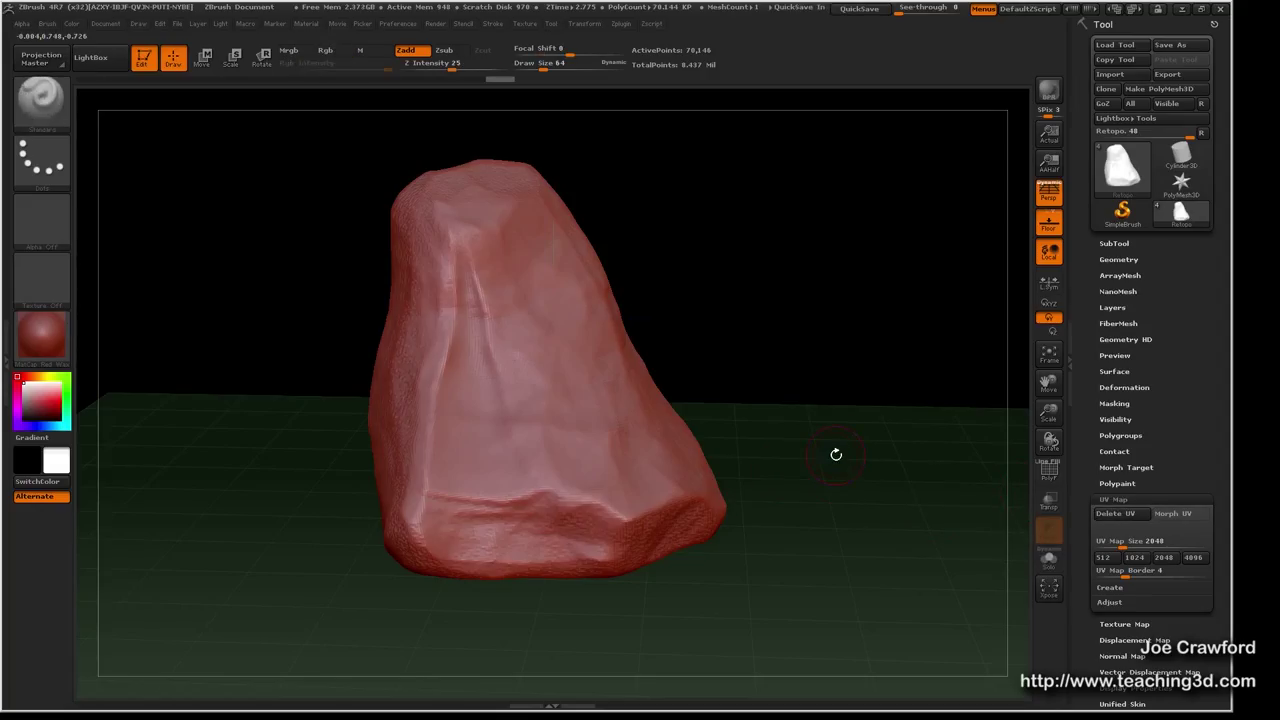
key(shift+d)
key(shift+d)
key(shift+d)
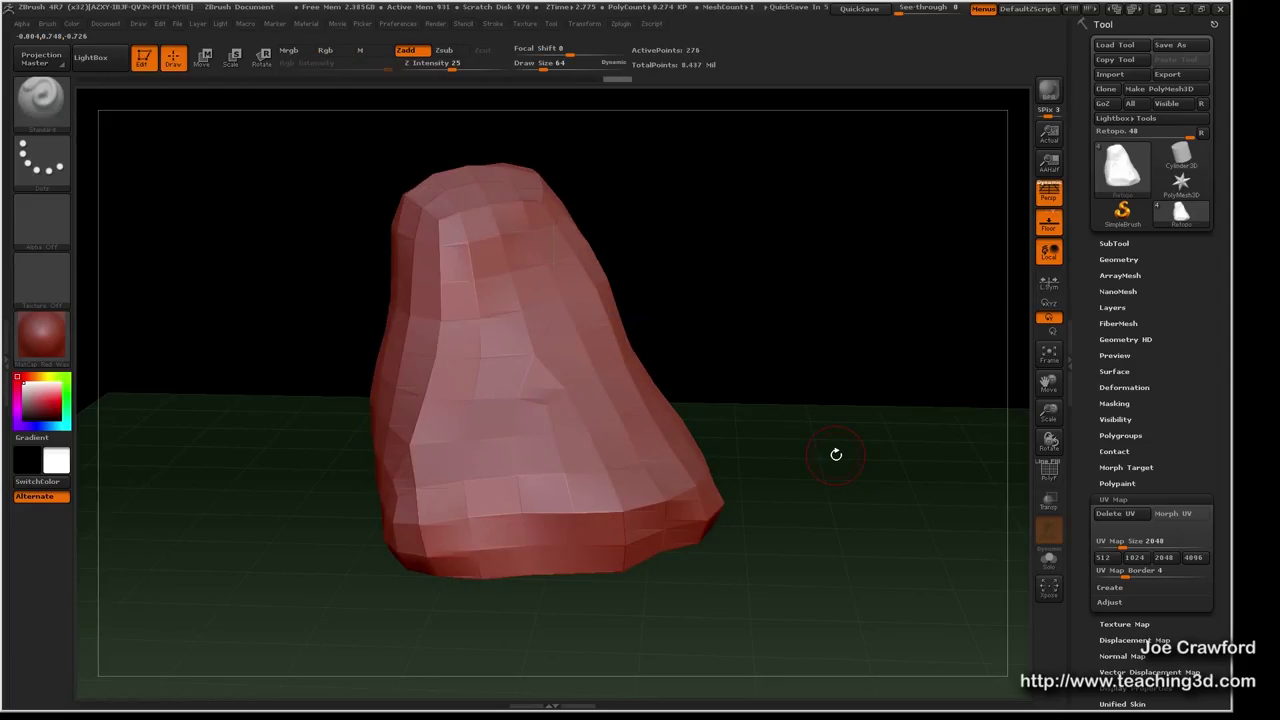
key(d)
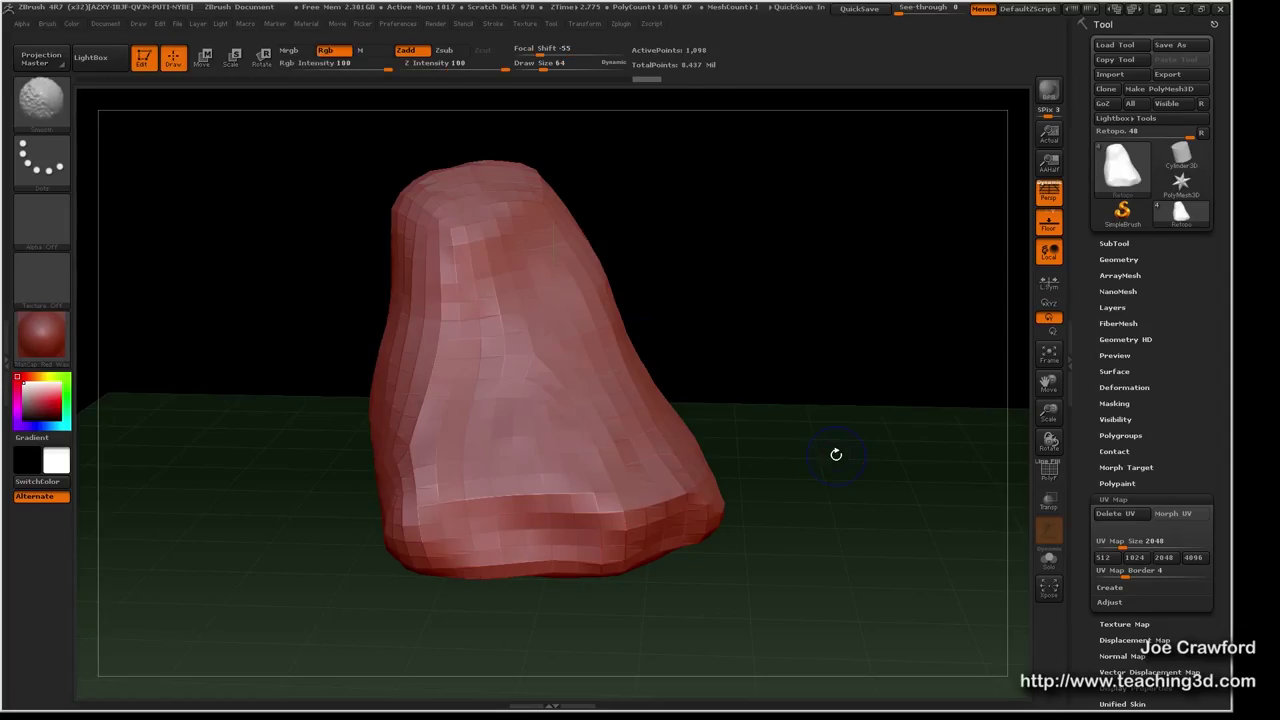
key(shift+d)
key(d)
key(shift+d)
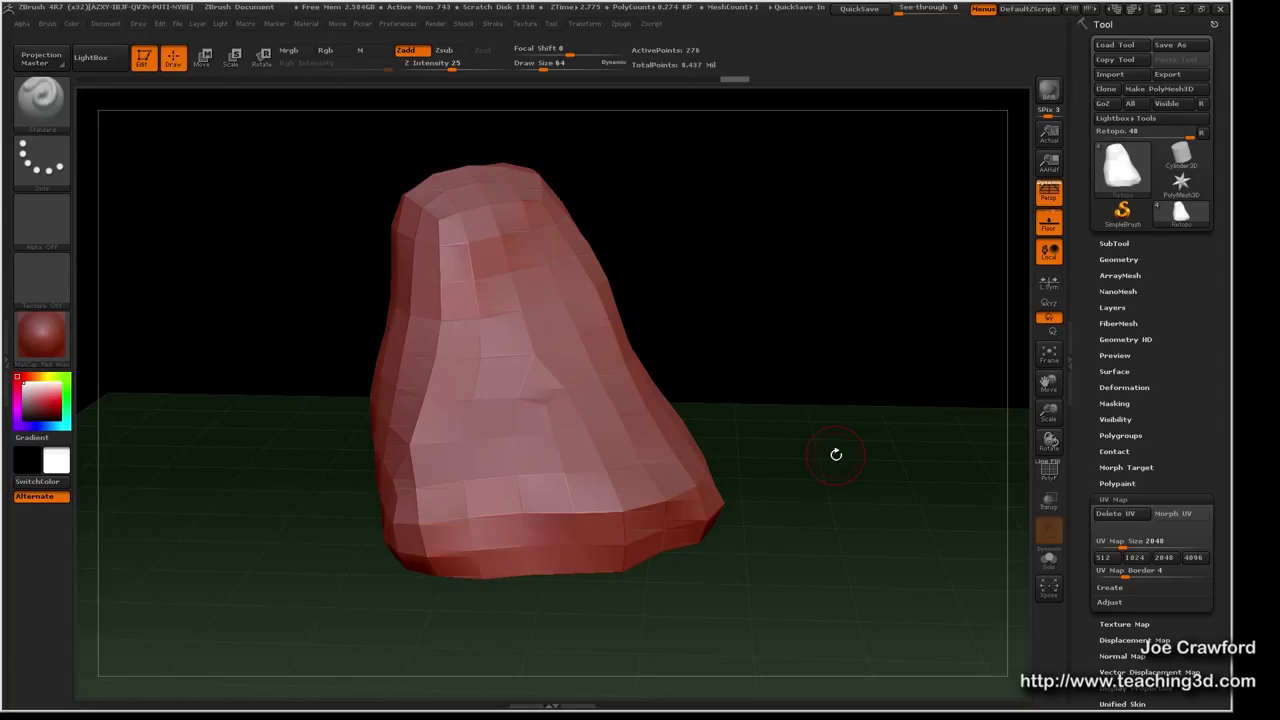
key(b)
key(c)
key(b)
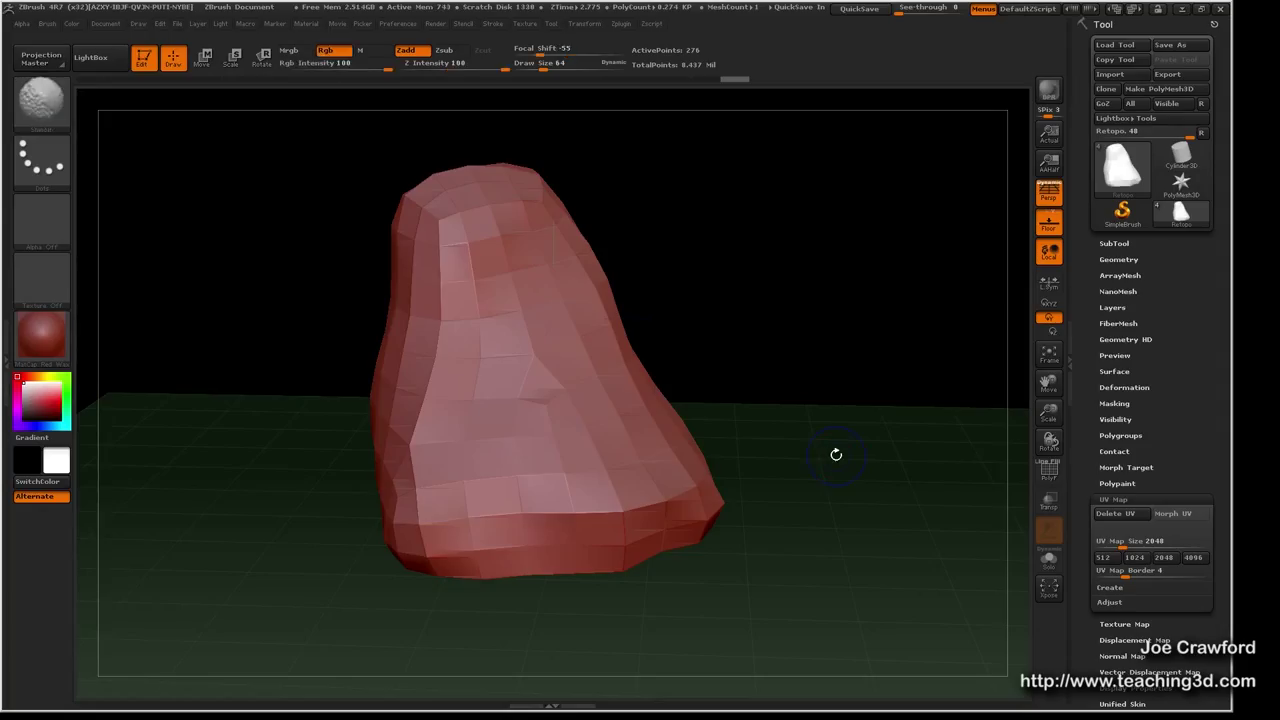
key(b)
key(s)
key(t)
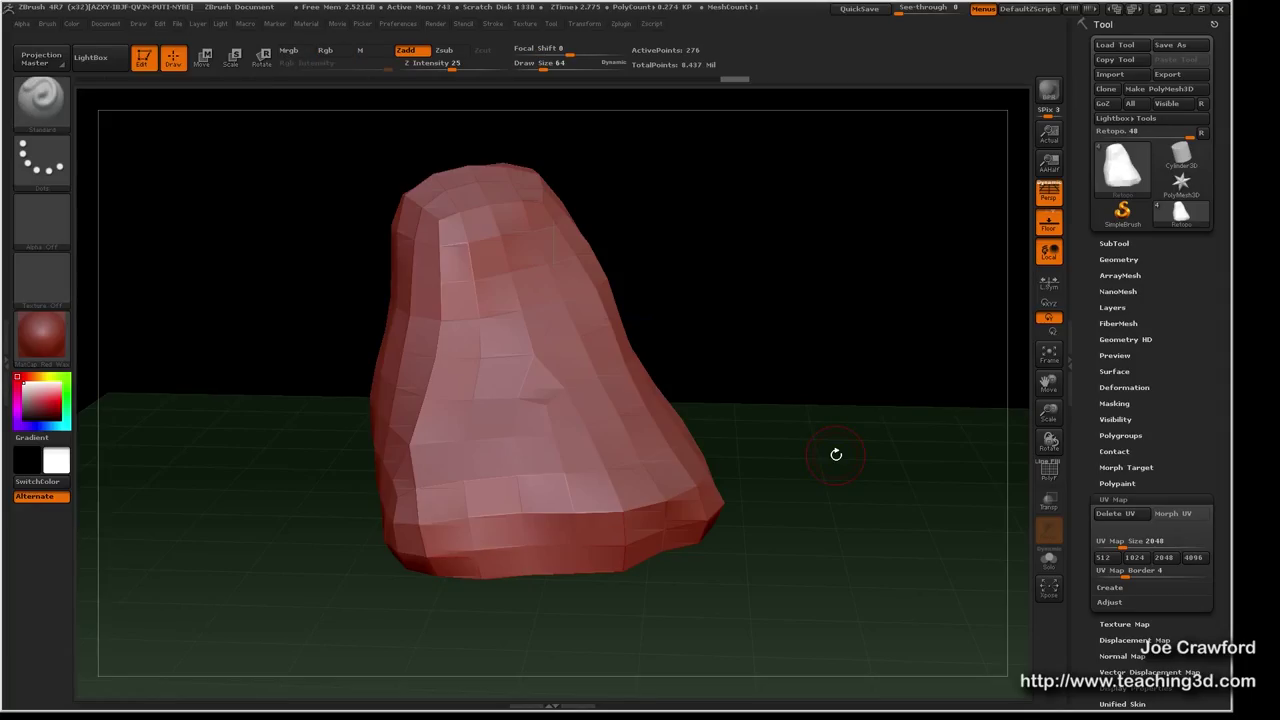
Raise the rock by two subdivision levels to compare the detail, and return to the lowest level
key(ctrl+d)
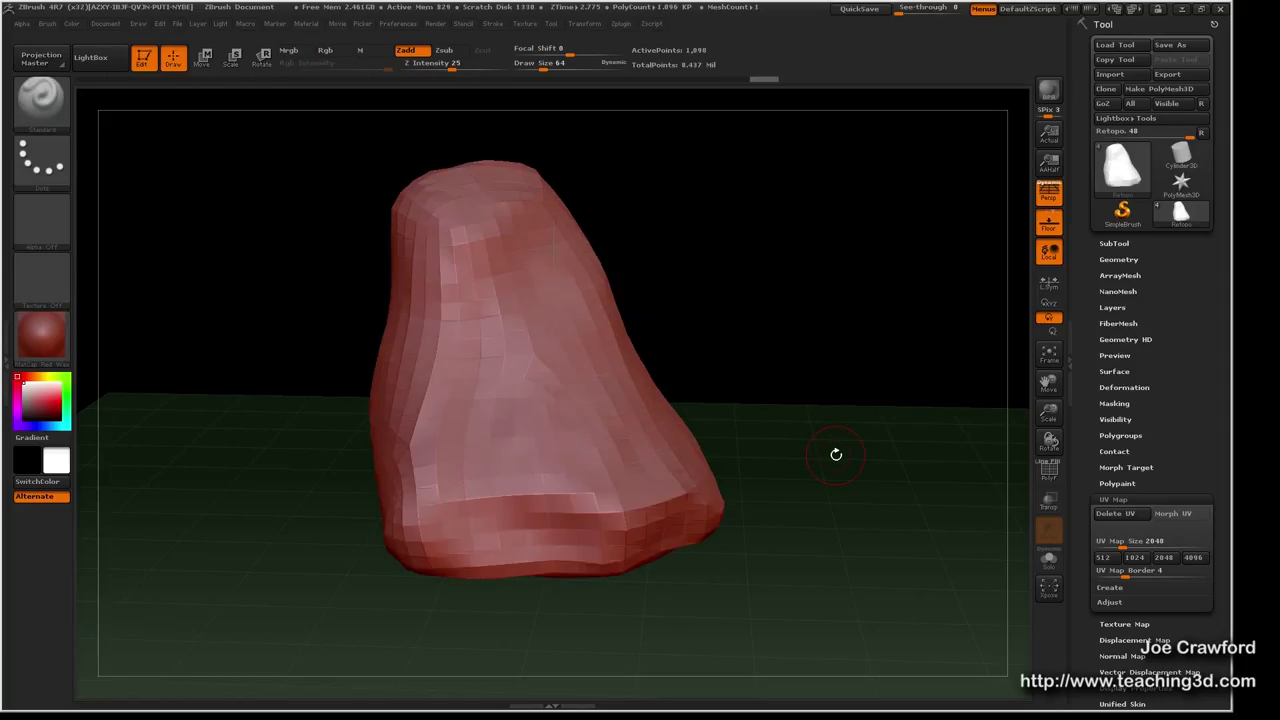
key(ctrl+d)
key(b)
key(c)
key(b)
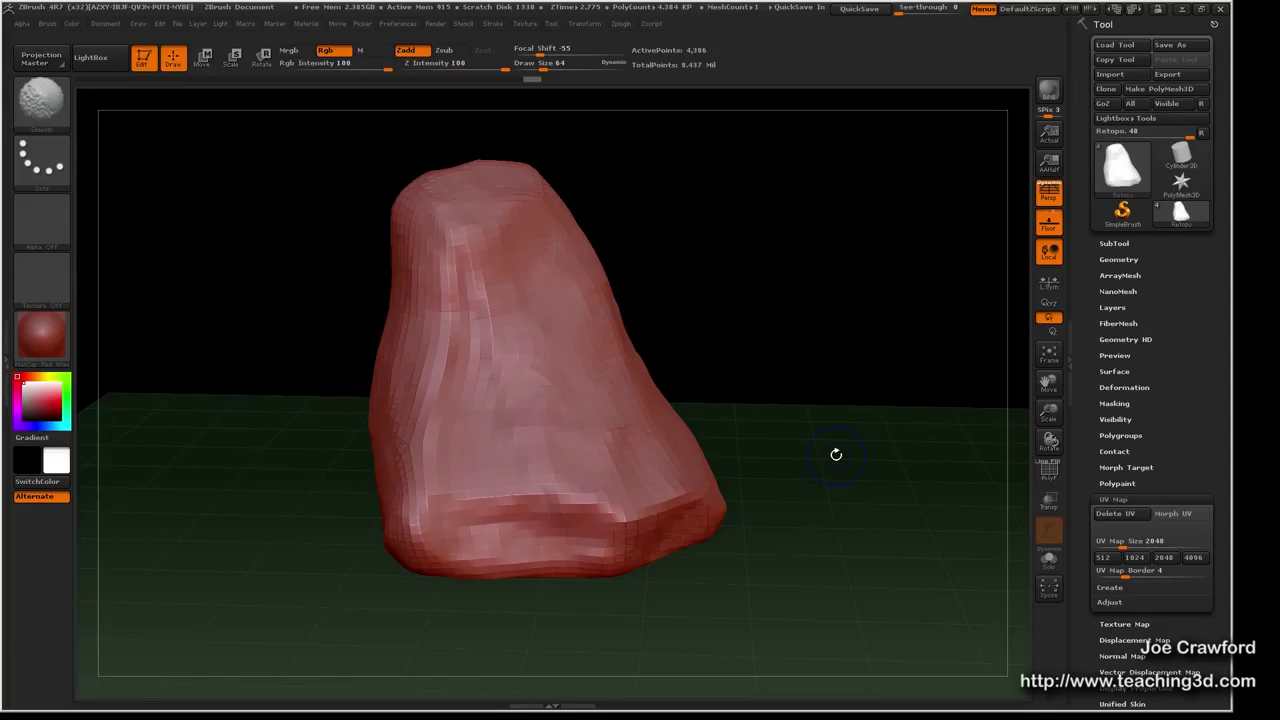
key(shift+d)
key(shift+d)
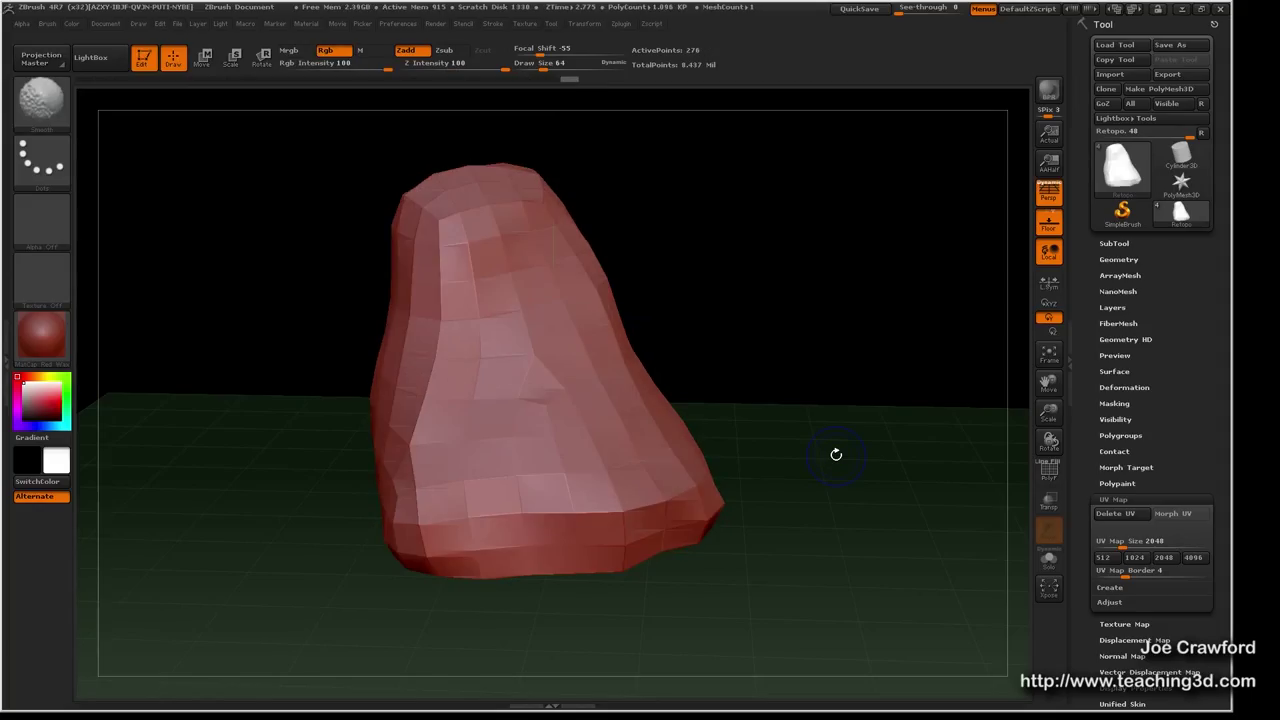
key(b)
key(s)
key(t)
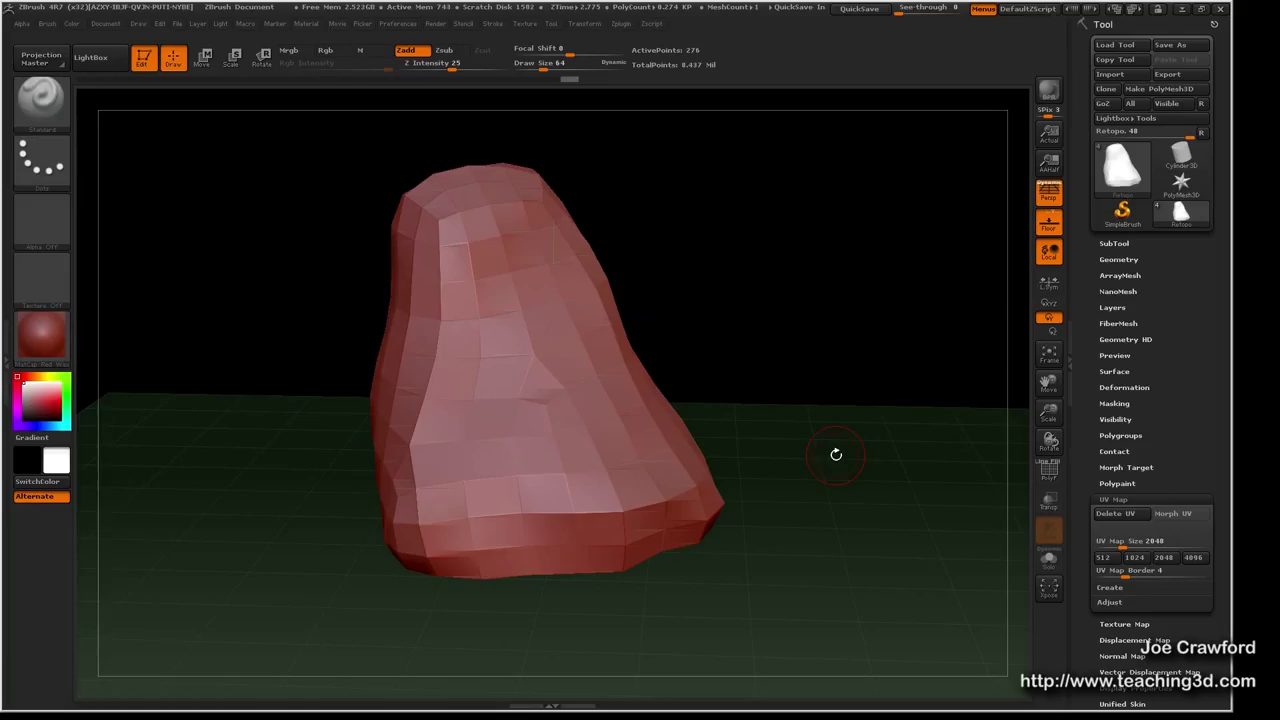
key(b)
key(c)
key(b)
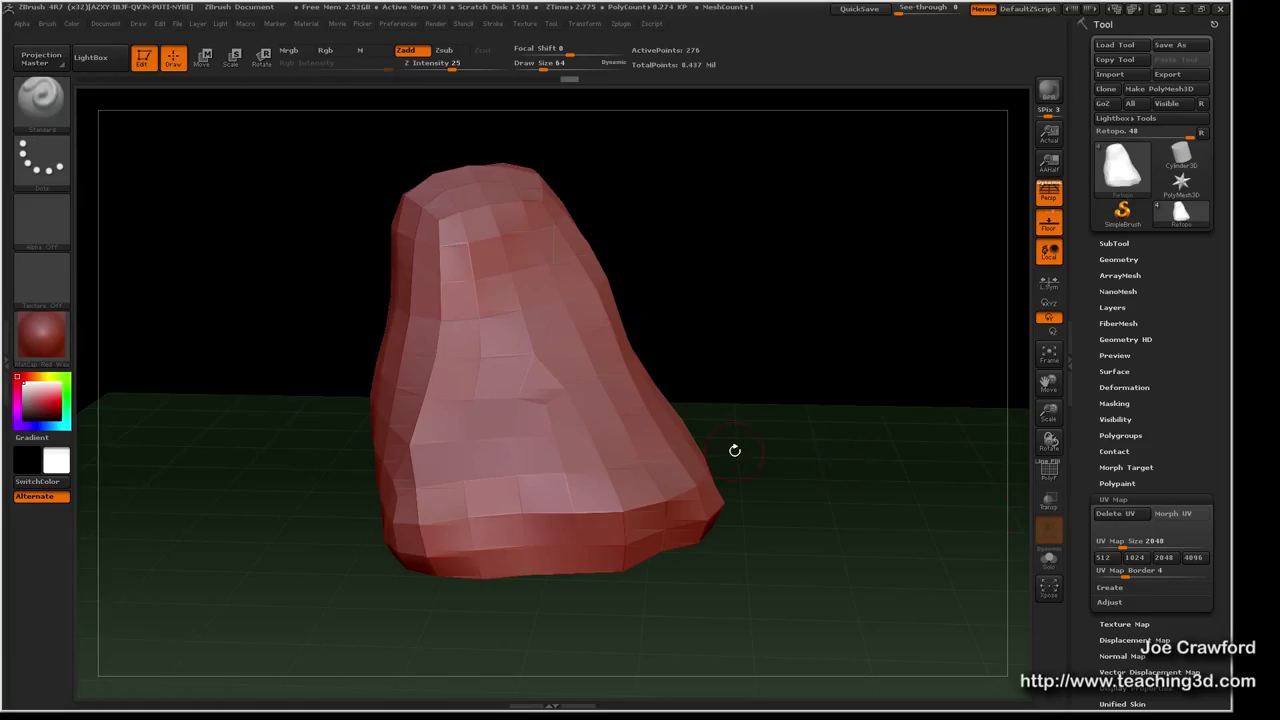
key(b)
key(s)
key(t)
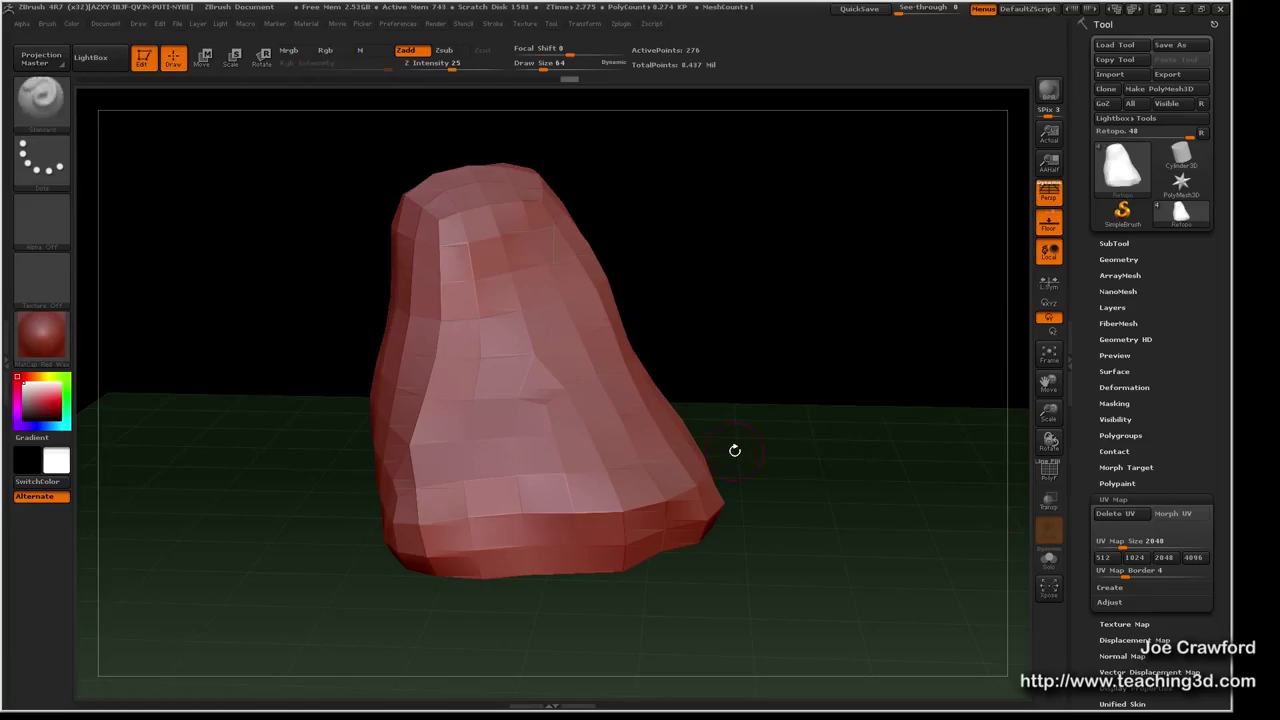
Preview the rock's flattened UV layout with Morph UV, and return to the 3D shape
click(1181, 515)
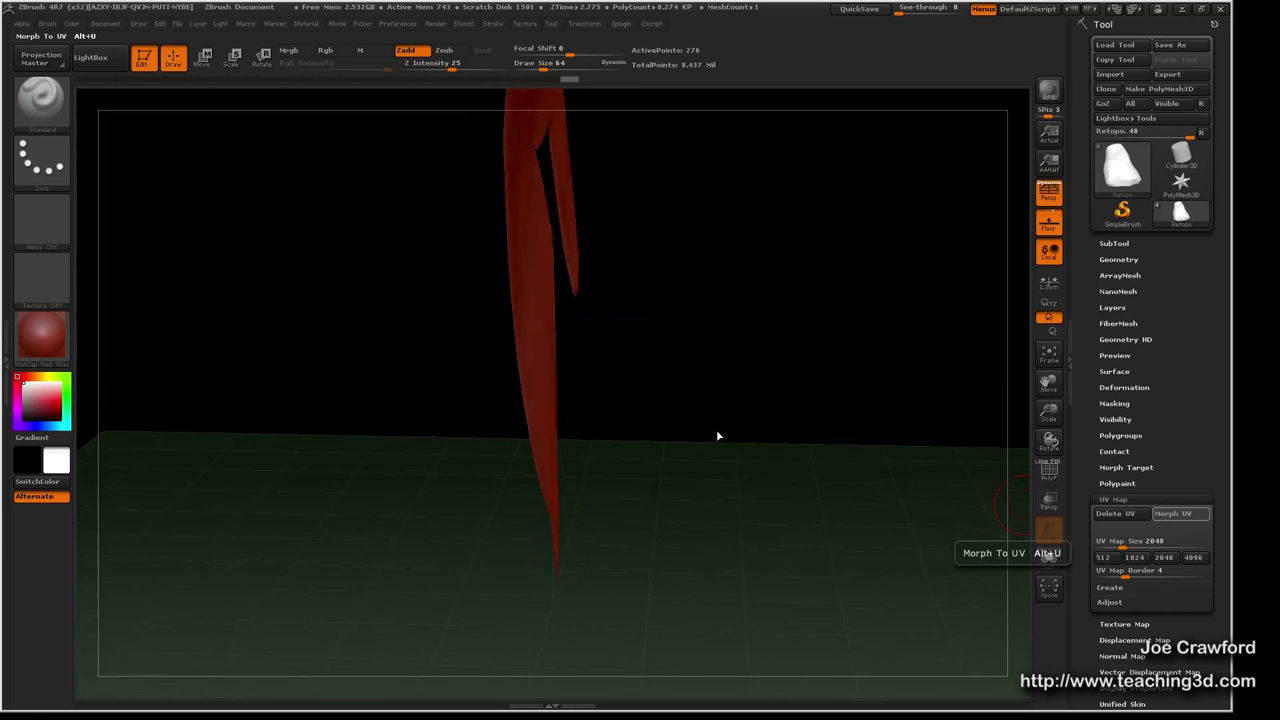
mouse_move(675, 405)
shift+mouse_down()
mouse_move(560, 180)
mouse_move(612, 638)
mouse_move(340, 612)
mouse_move(698, 318)
mouse_move(661, 597)
mouse_move(786, 643)
shift+mouse_up()
key(f)
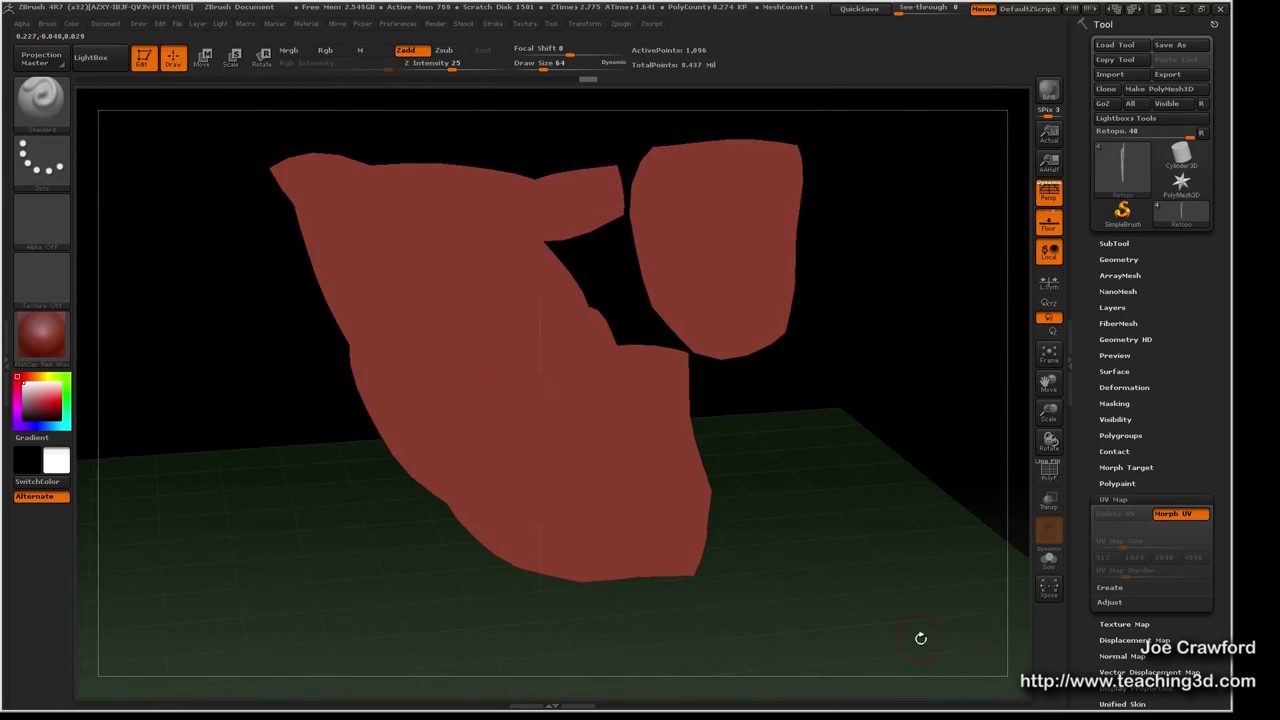
click(1181, 519)
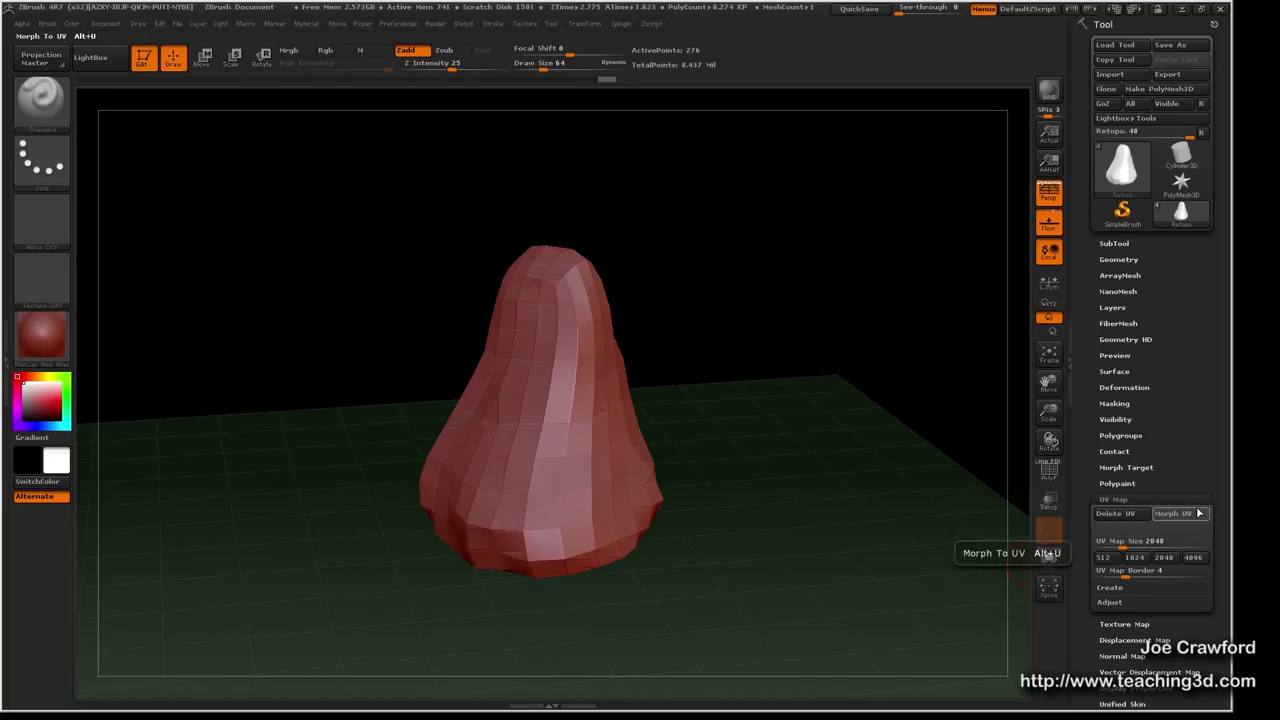
Set the UV map size to 4096 and open the Displacement Map settings
click(1197, 562)
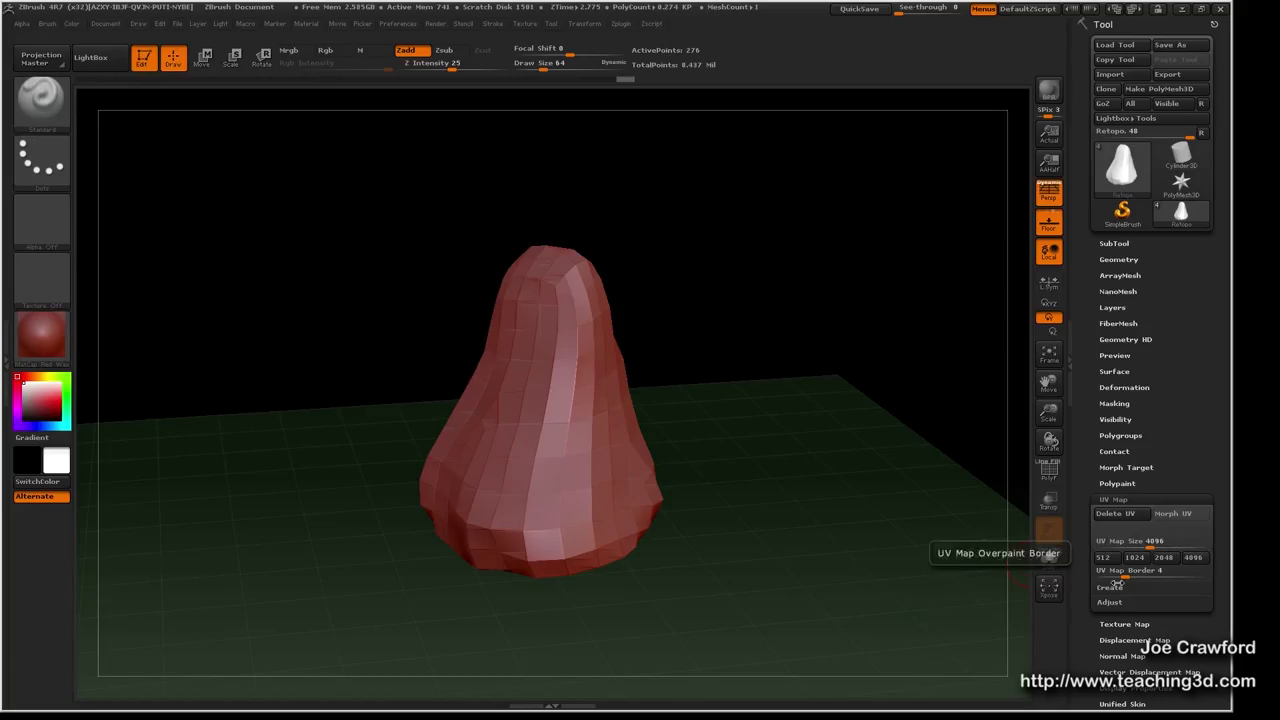
drag(1084, 576, 1106, 385)
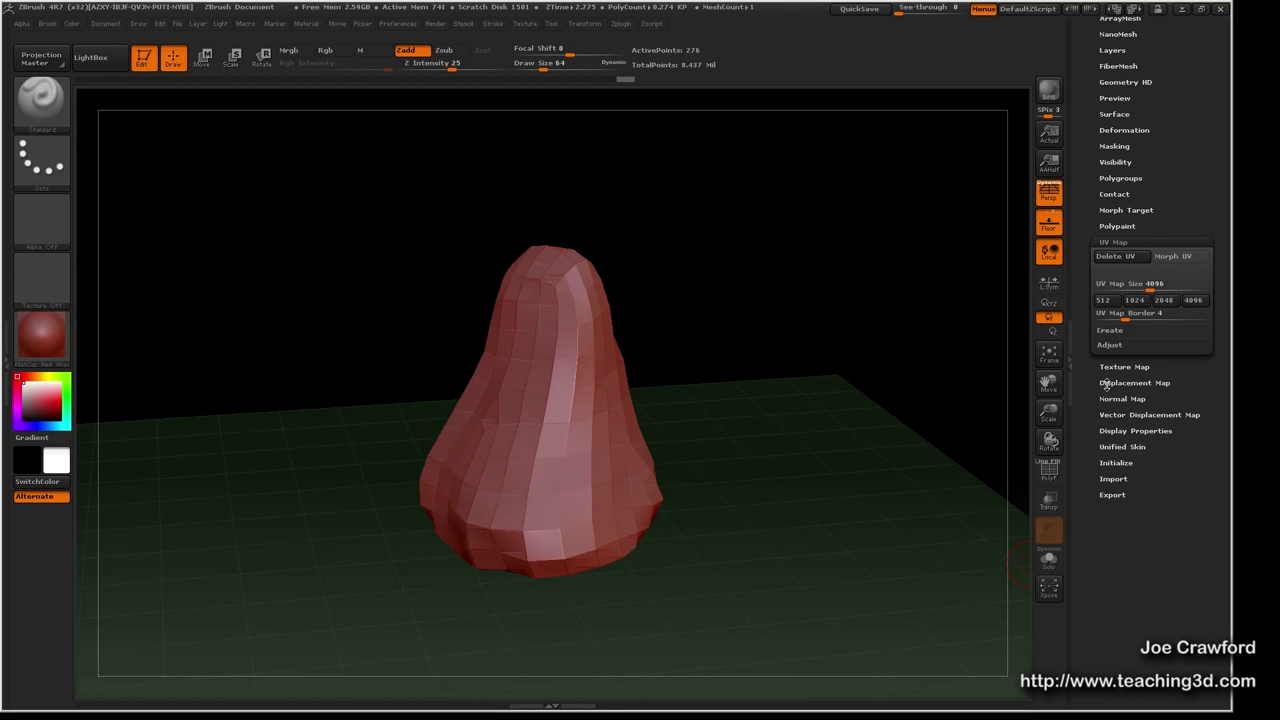
click(1106, 383)
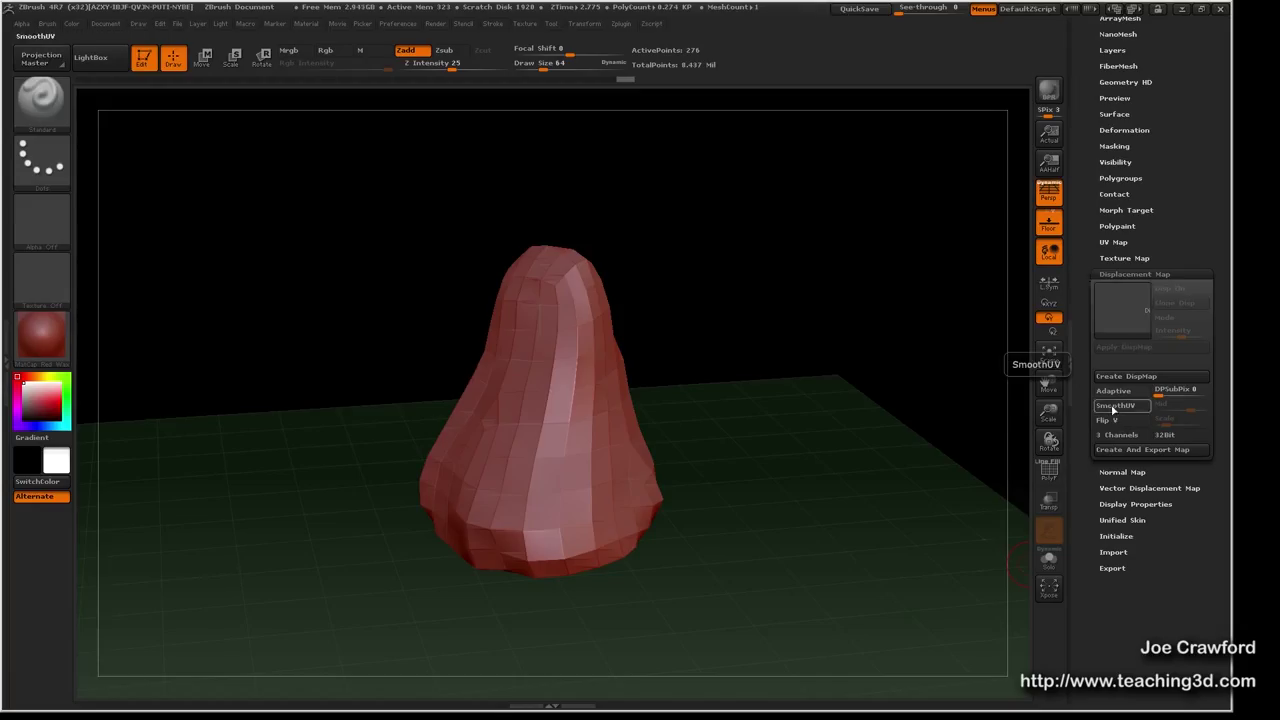
Review the UV Map settings once more and return to the Displacement Map options
click(1133, 273)
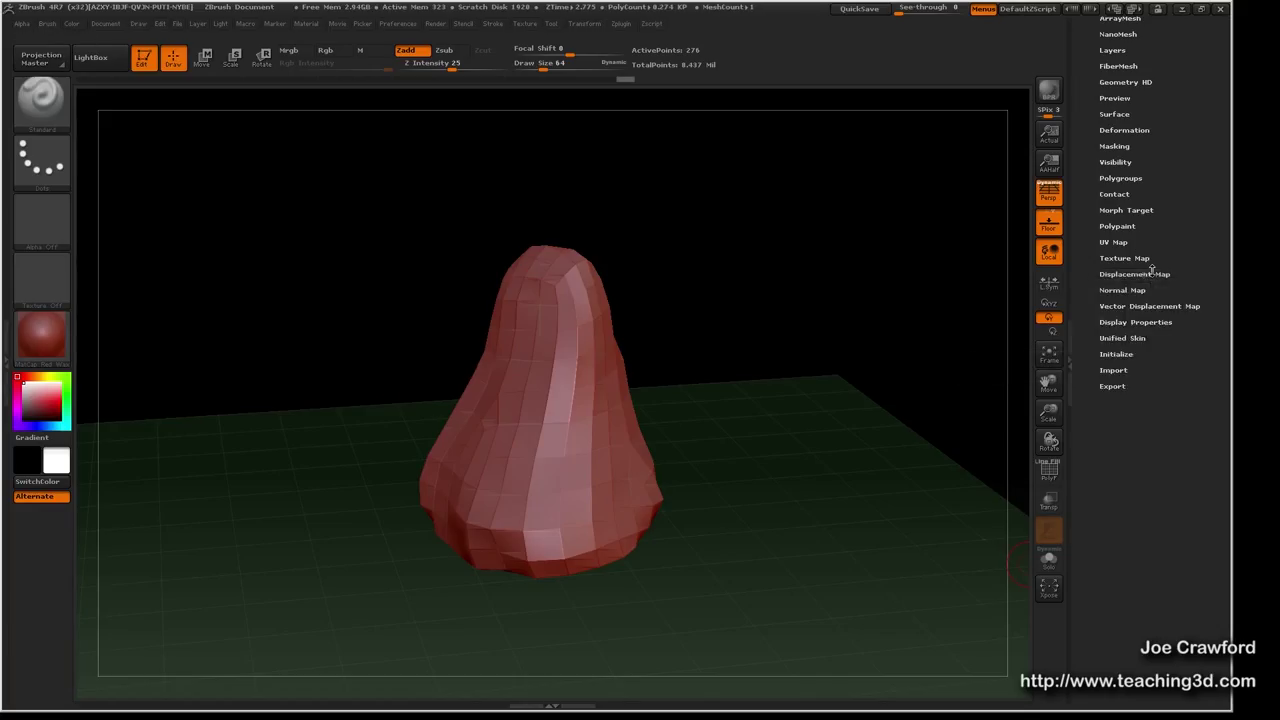
click(1133, 273)
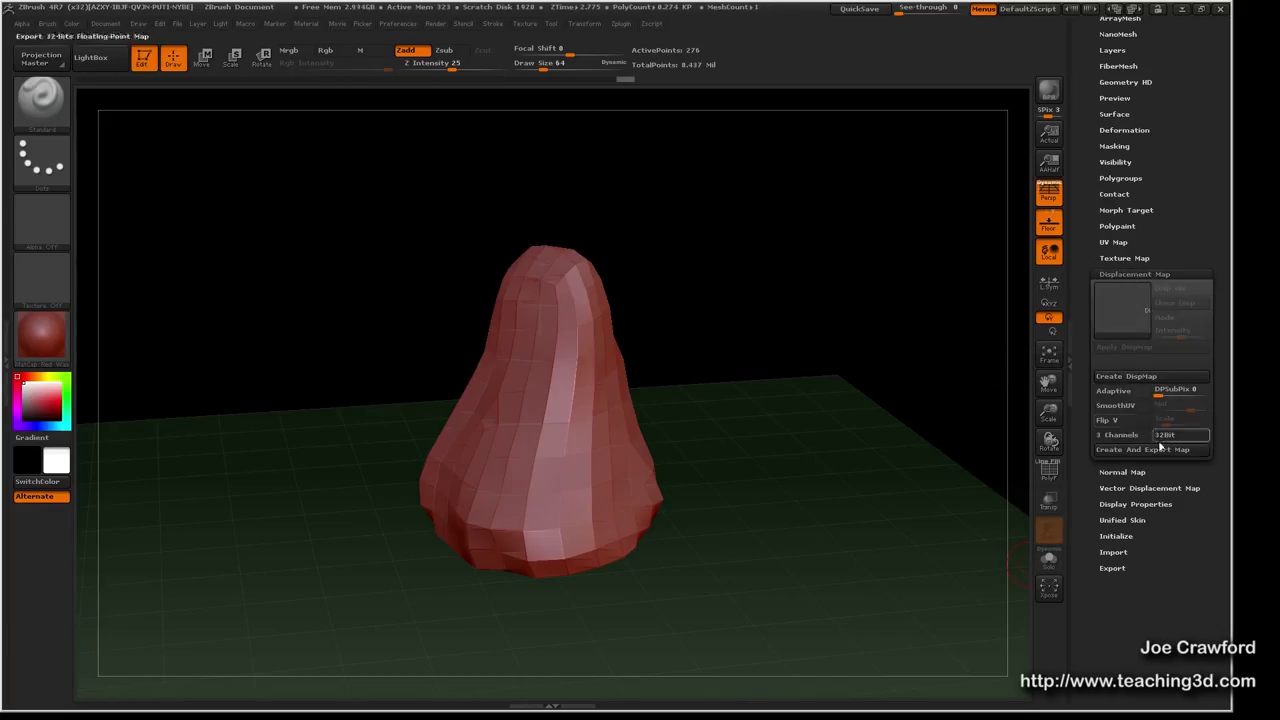
click(1113, 242)
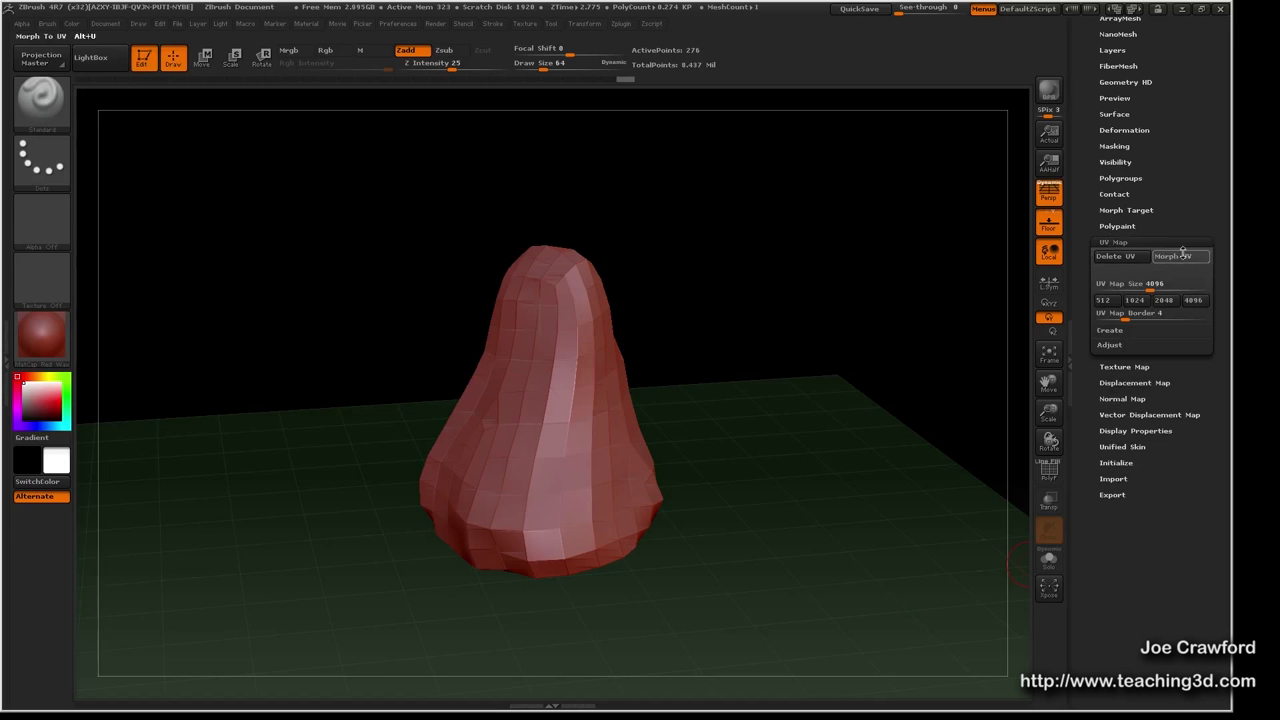
click(1113, 241)
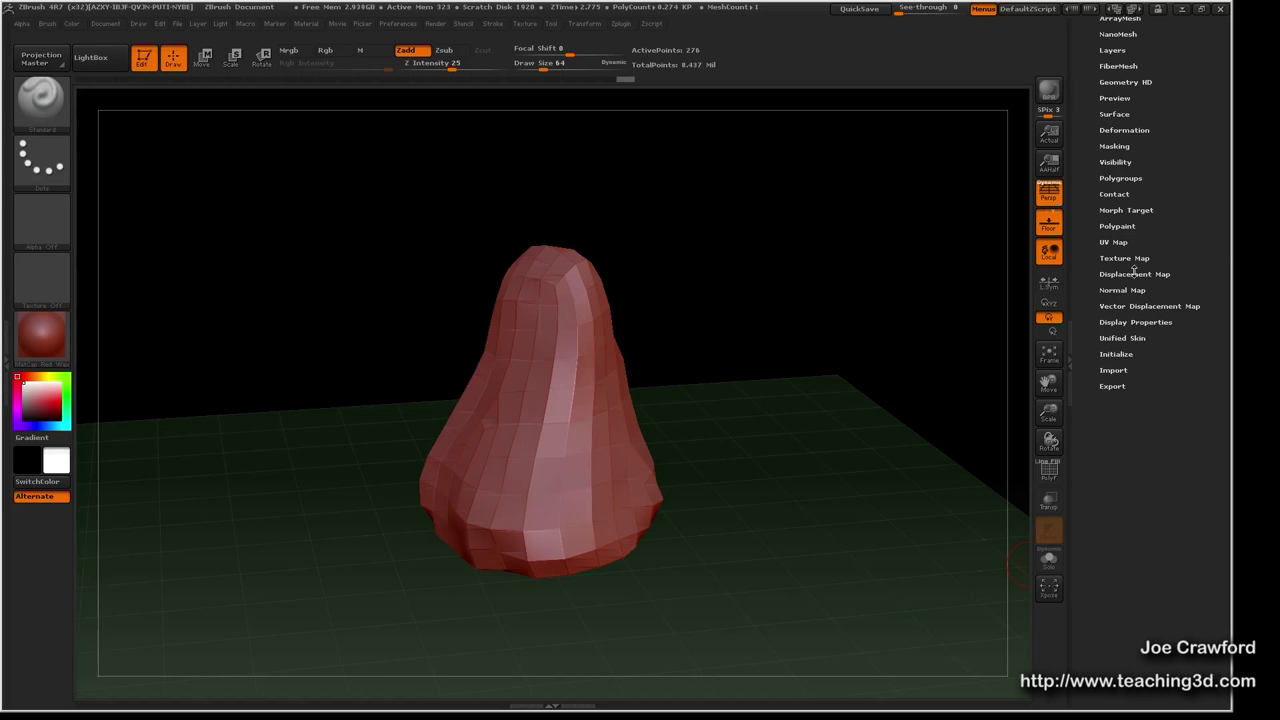
click(1134, 272)
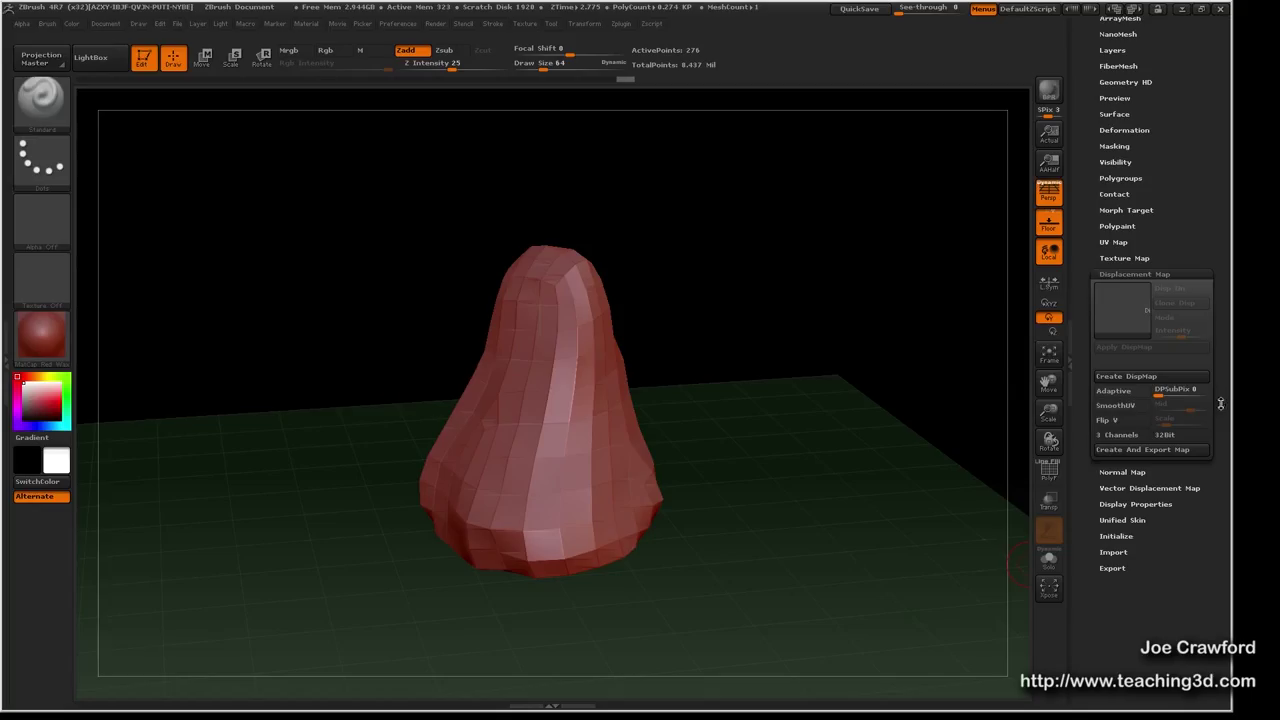
Enable SmoothUV, Flip V, 3 Channels and 32Bit for the displacement map, and set DPSubPix to 3
click(1120, 406)
click(1118, 420)
click(1122, 436)
click(1168, 436)
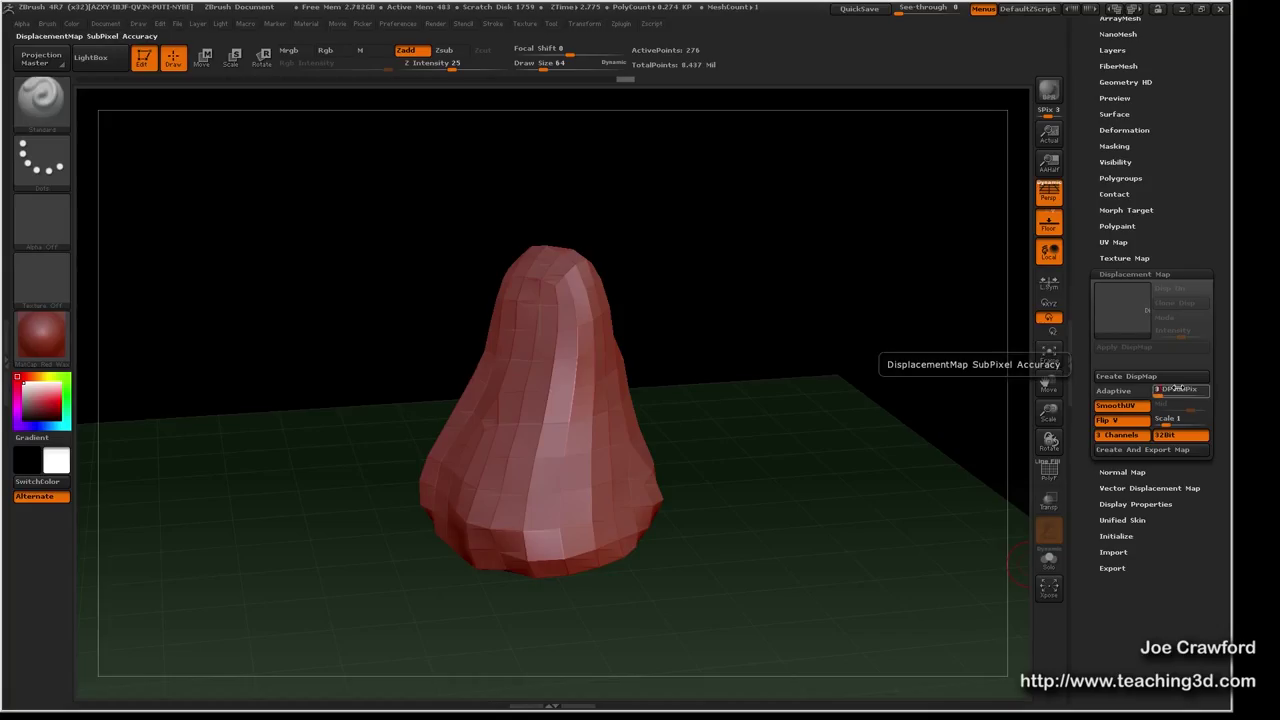
click(1178, 389)
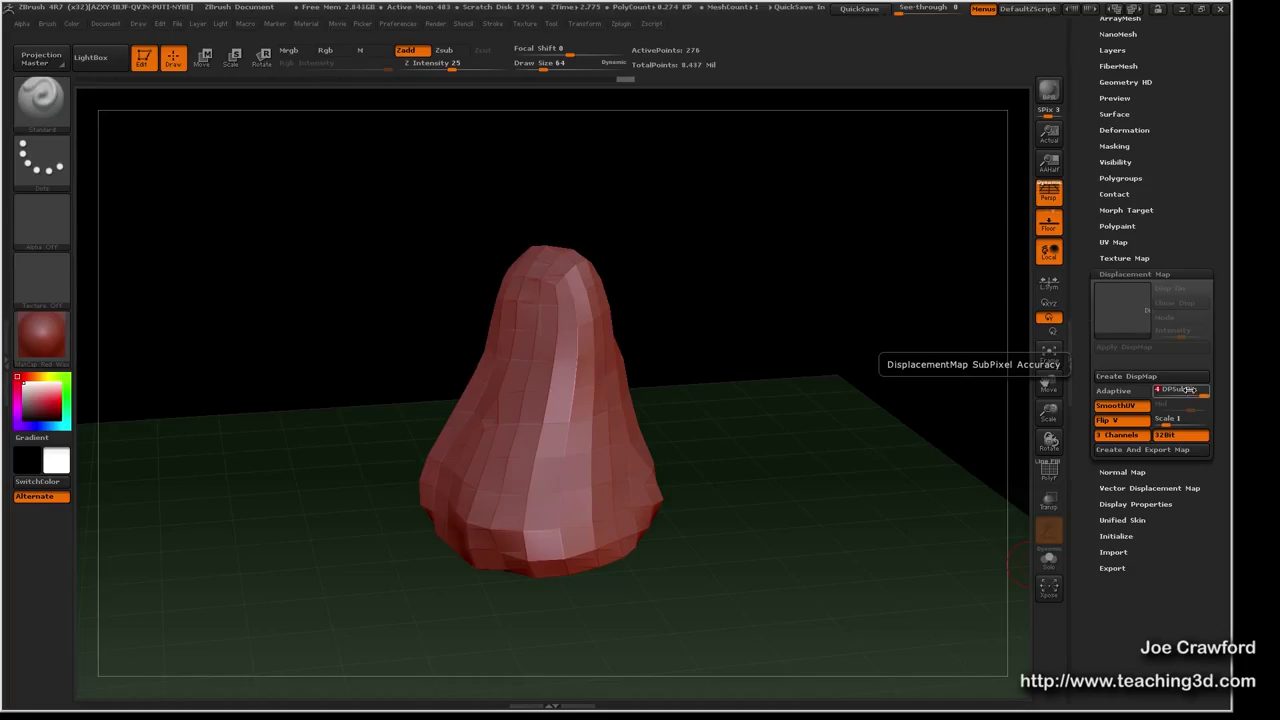
drag(1188, 390, 1189, 390)
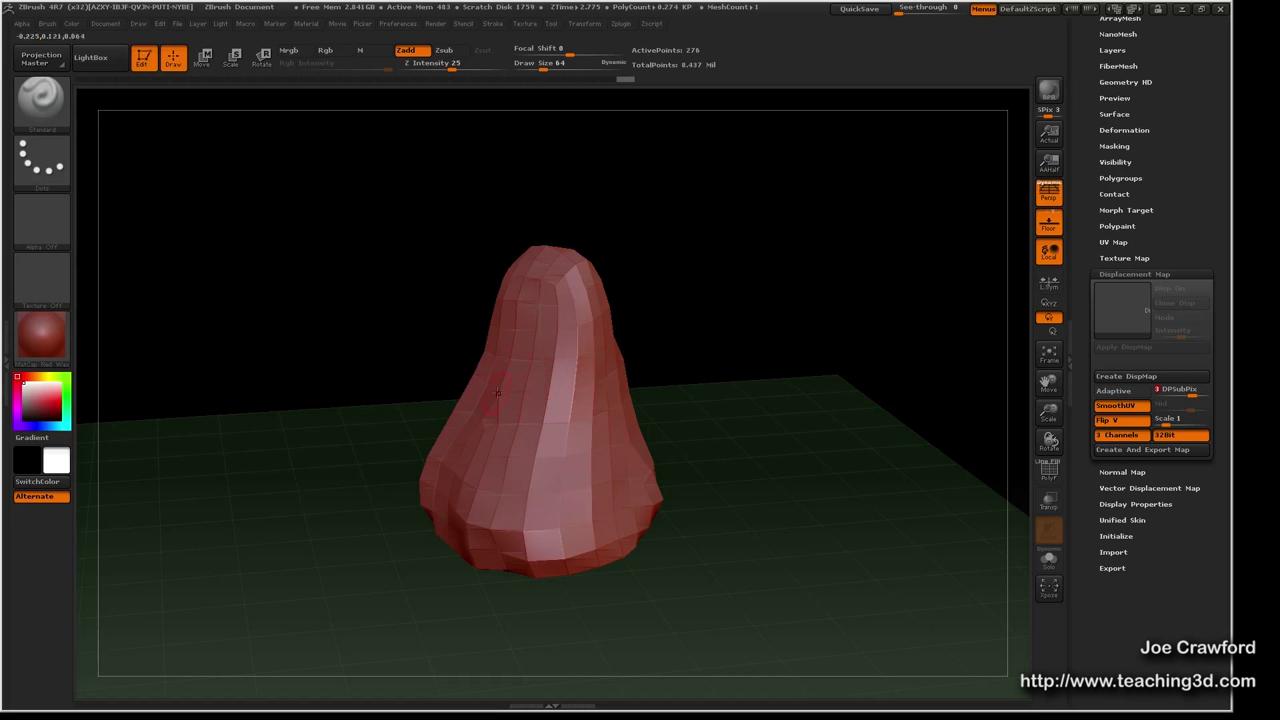
Toggle the displacement map's SmoothUV and 3 Channels options off and back on
click(1103, 406)
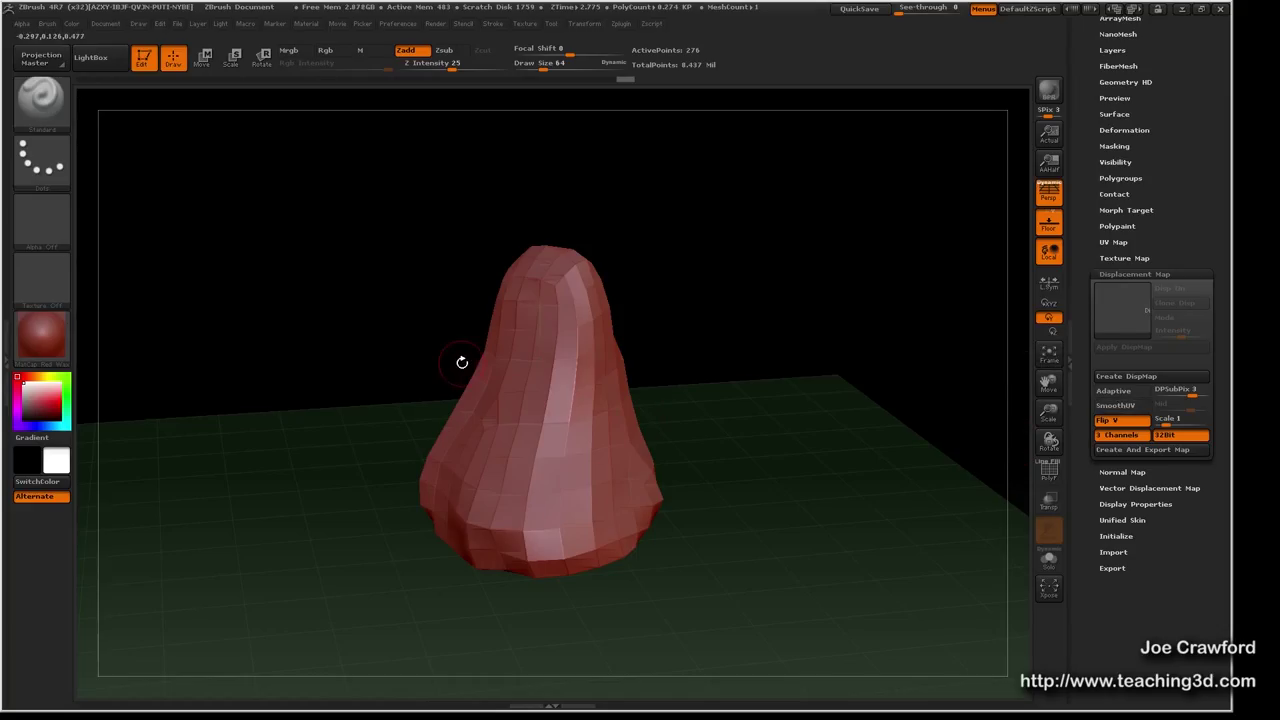
click(1121, 406)
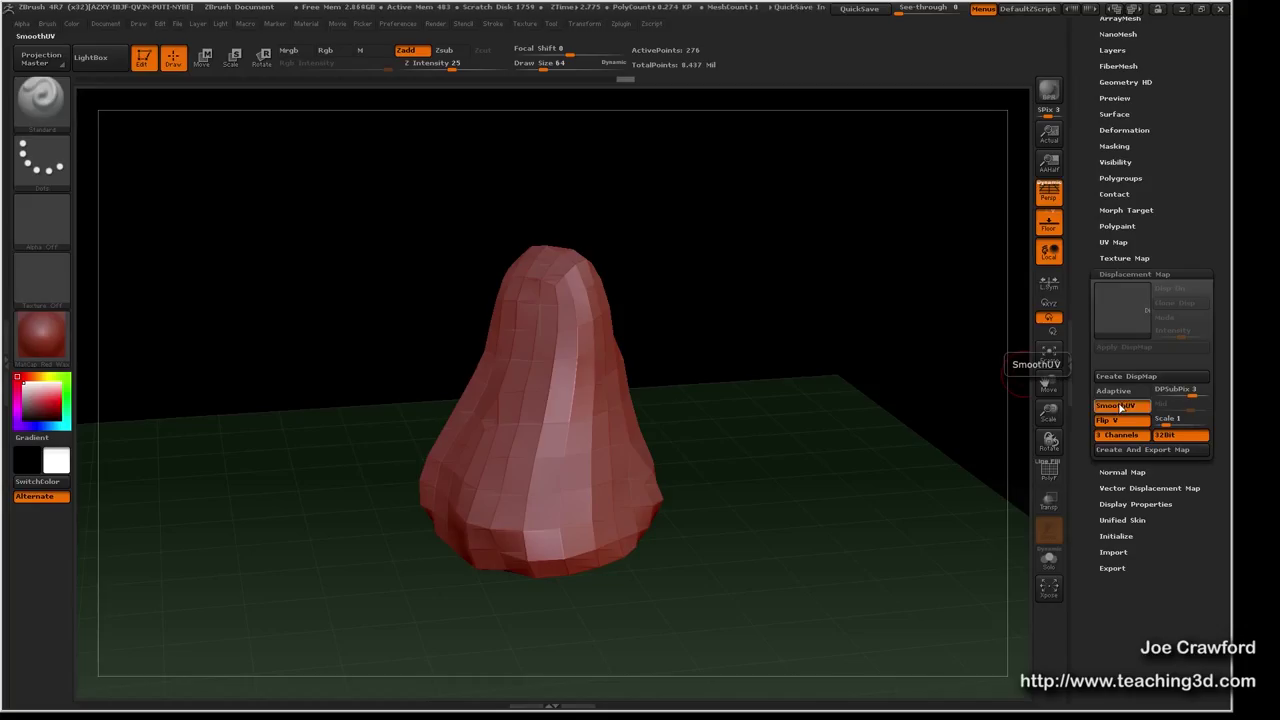
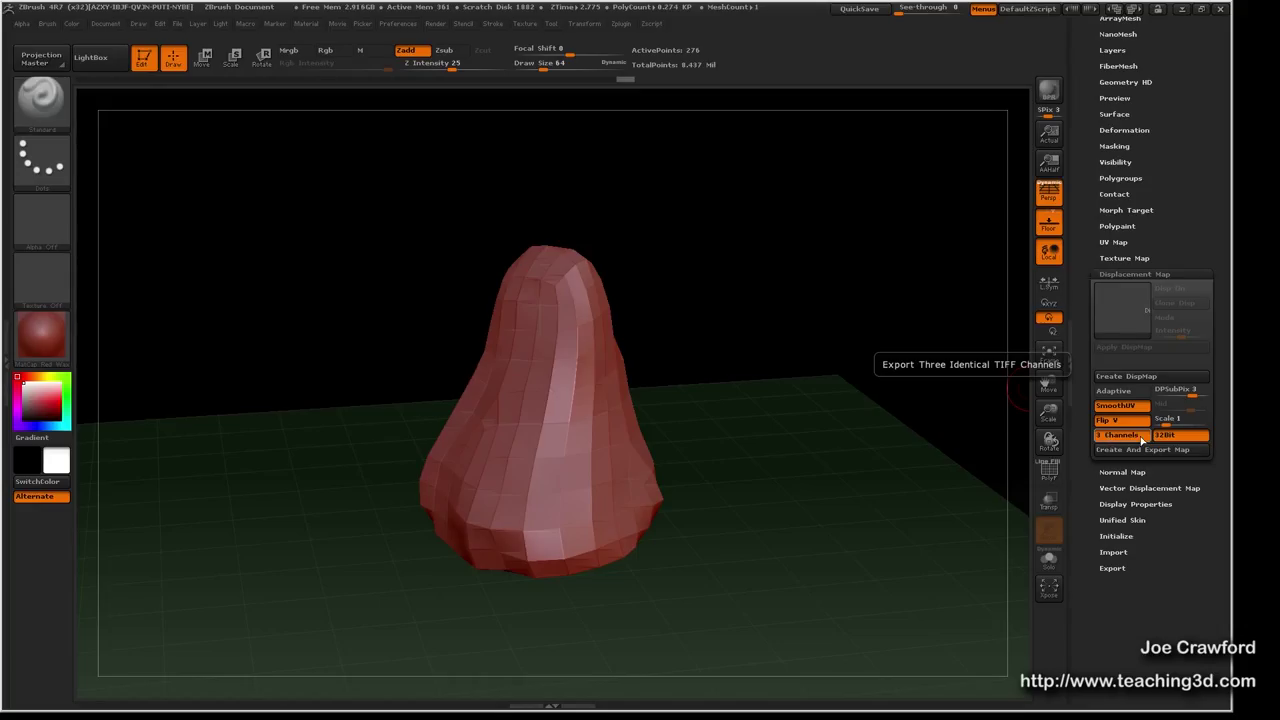
click(1141, 439)
click(1141, 439)
click(1110, 442)
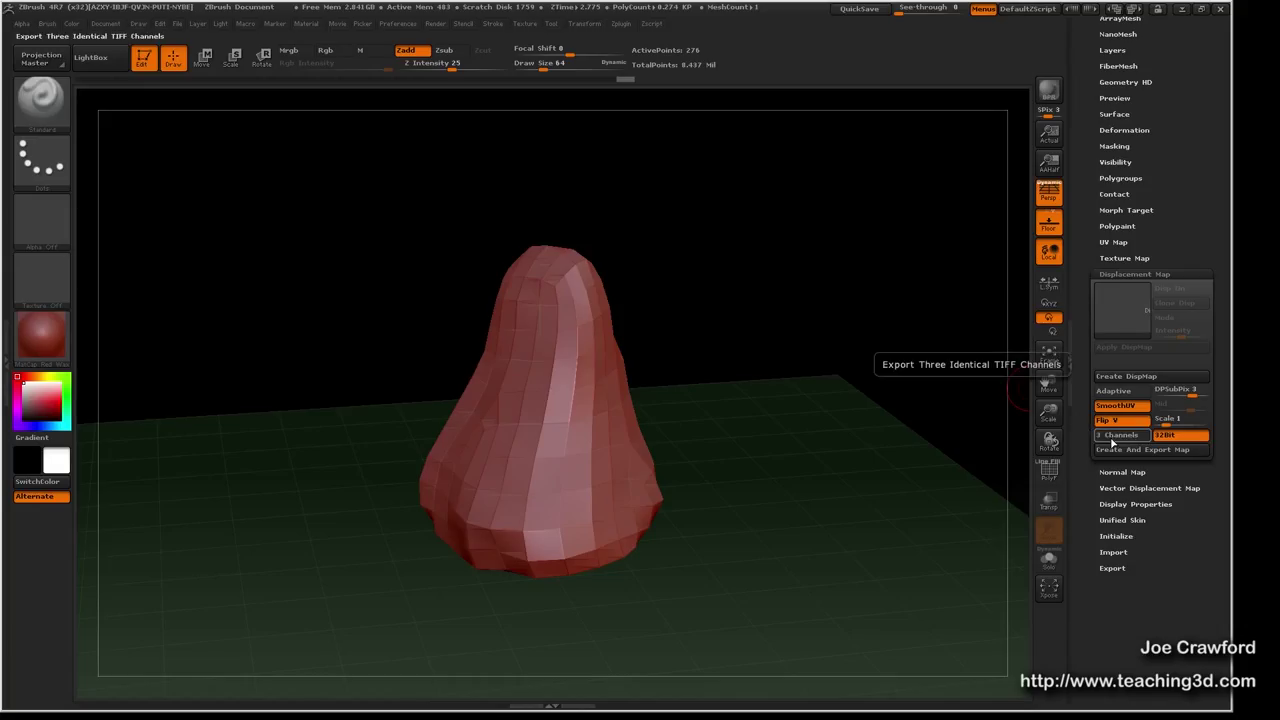
click(1111, 442)
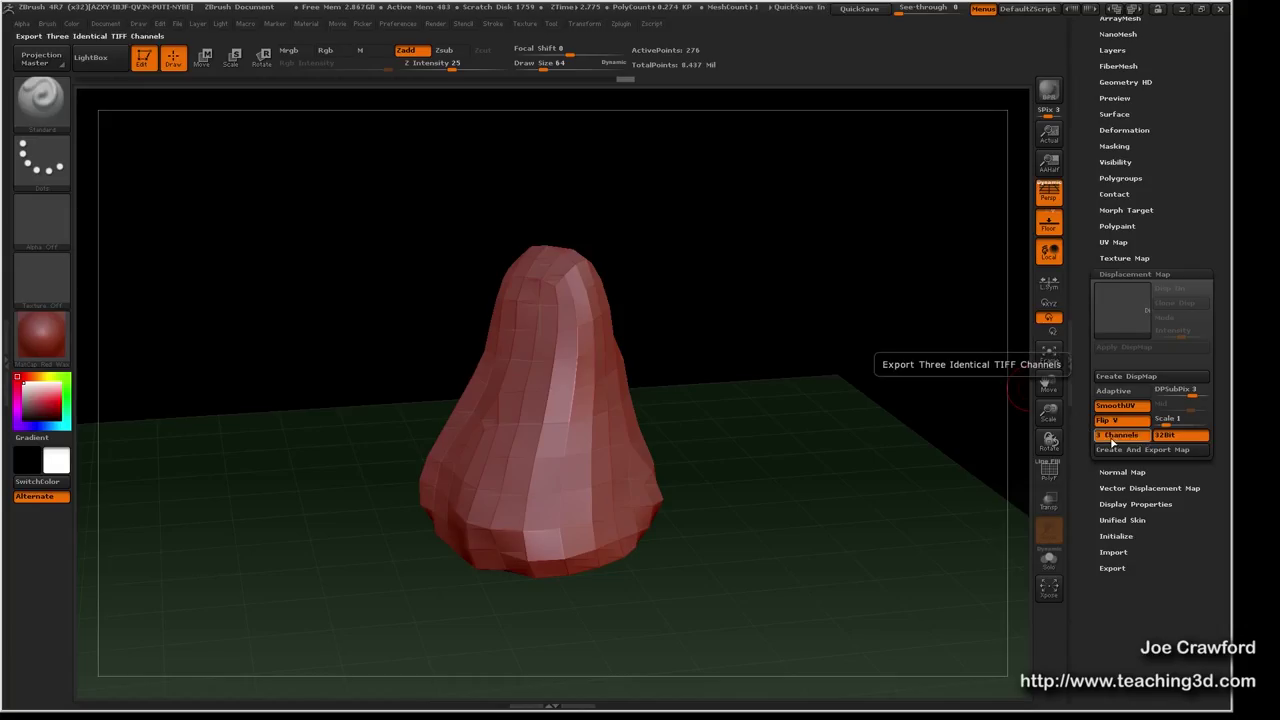
click(1112, 442)
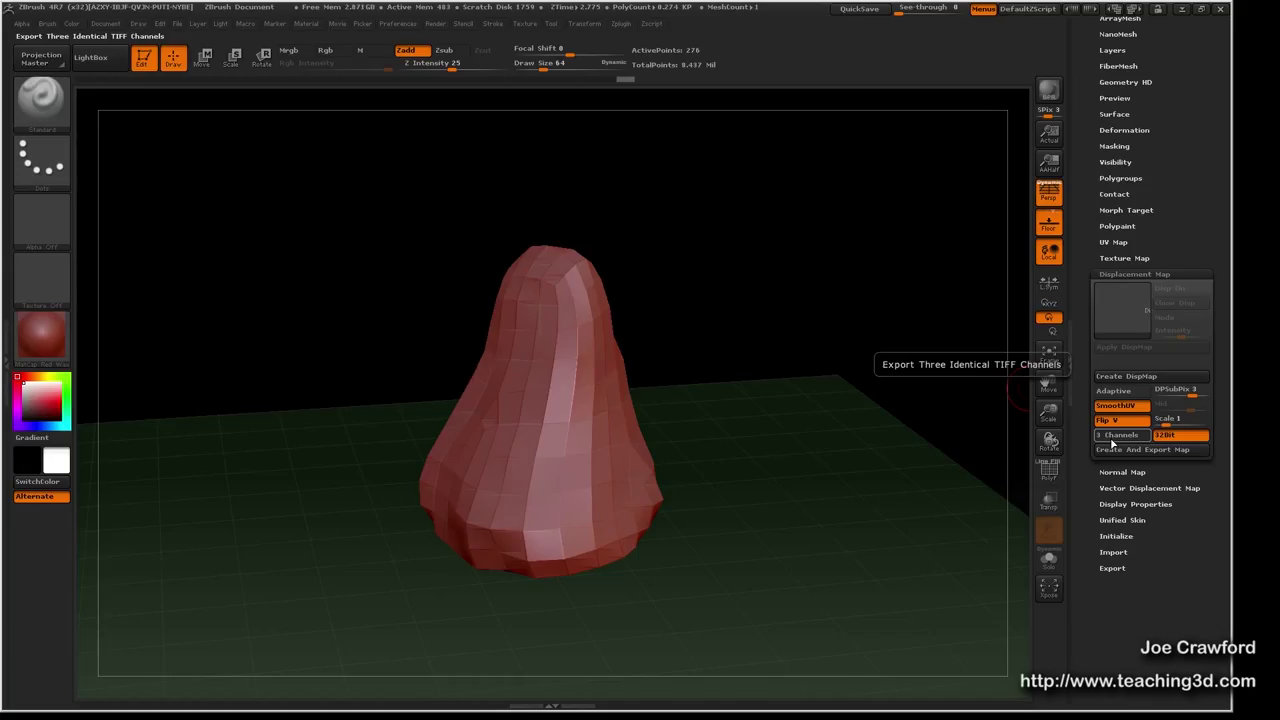
click(1111, 442)
click(1141, 440)
click(1144, 439)
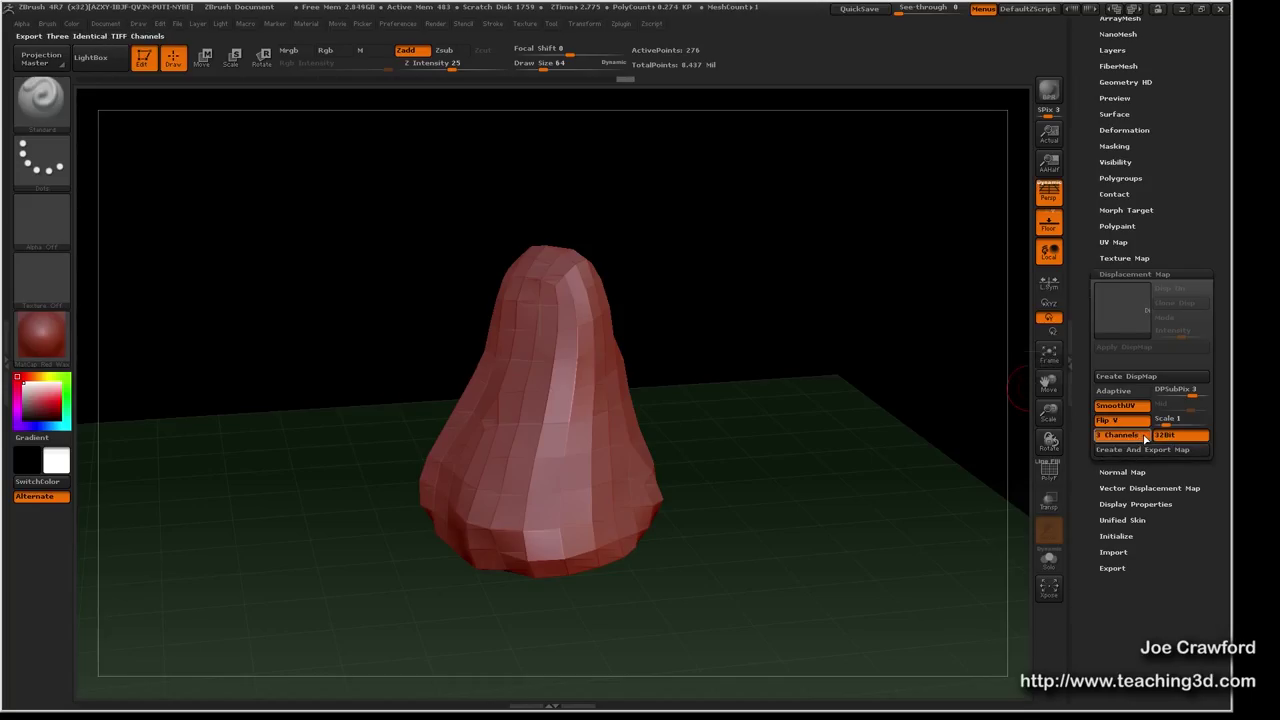
Assign Alpha 01 to the displacement map slot so that the Mid value can be edited
click(1122, 318)
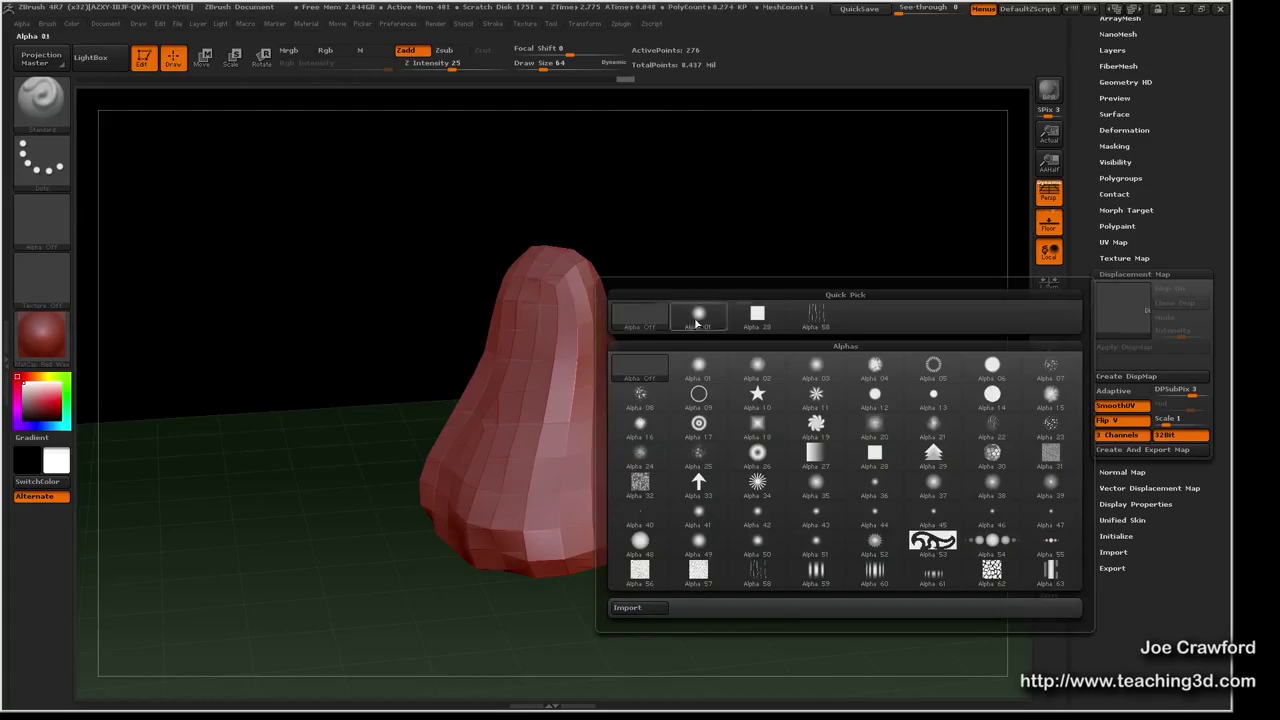
click(1128, 317)
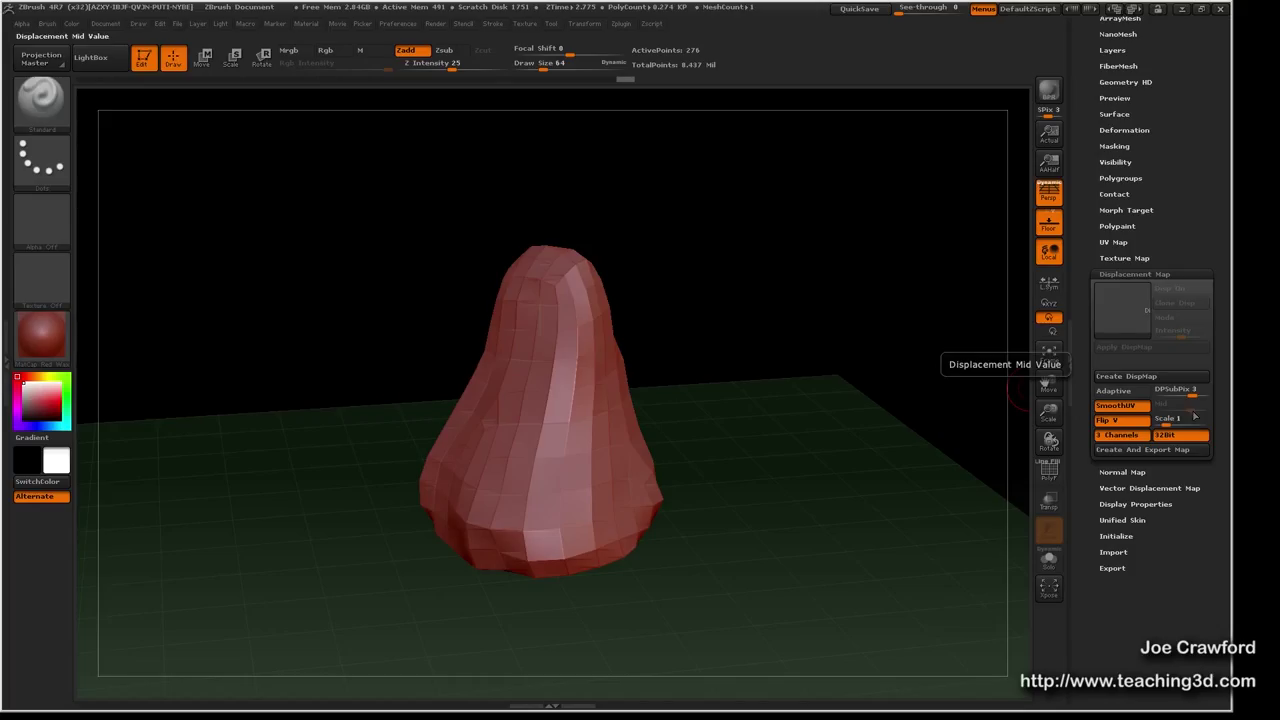
click(1125, 314)
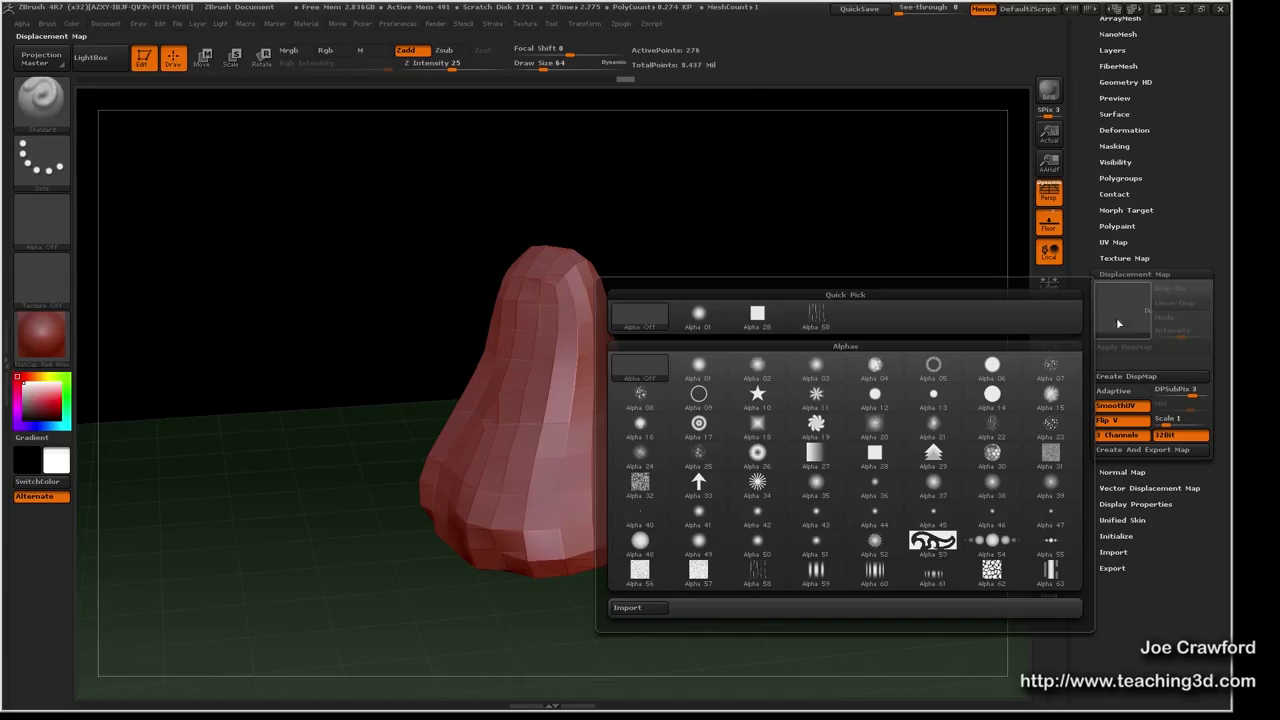
mouse_move(699, 316)
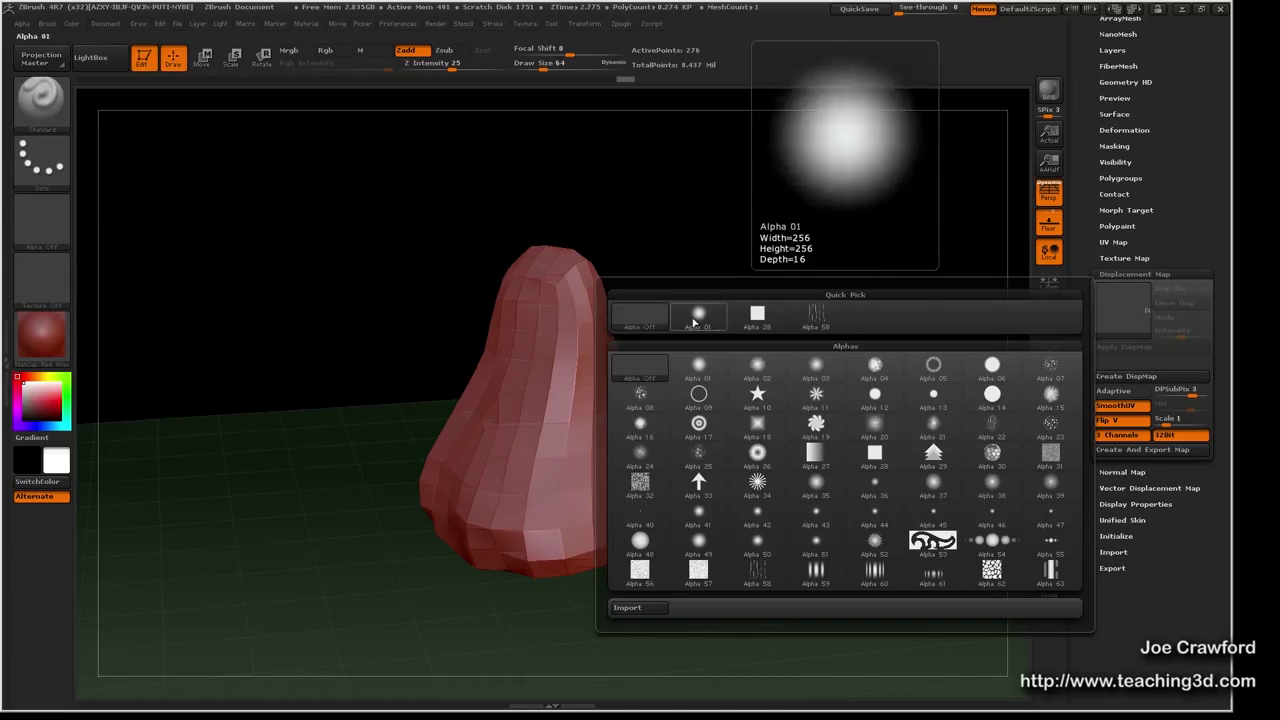
click(697, 316)
mouse_move(1118, 309)
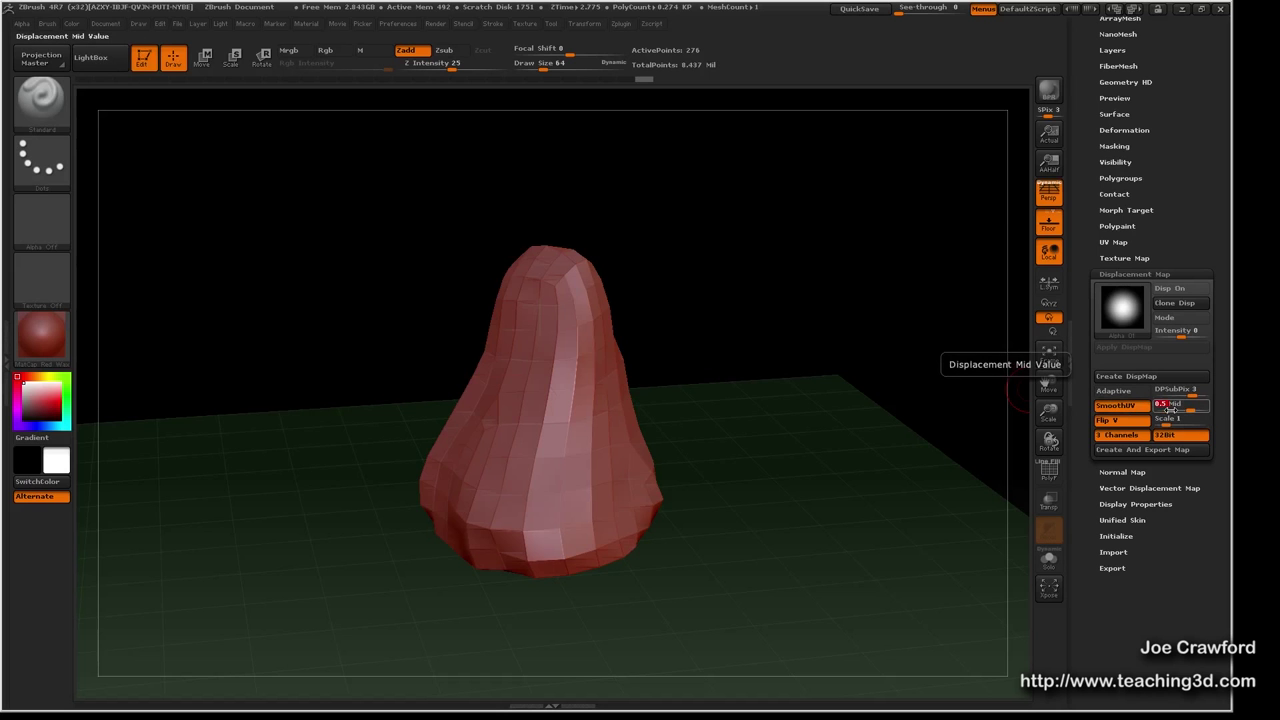
Set the displacement Mid value to 0 and reset the map slot to Alpha Off
click(1166, 409)
text(0)
key(Return)
click(1124, 312)
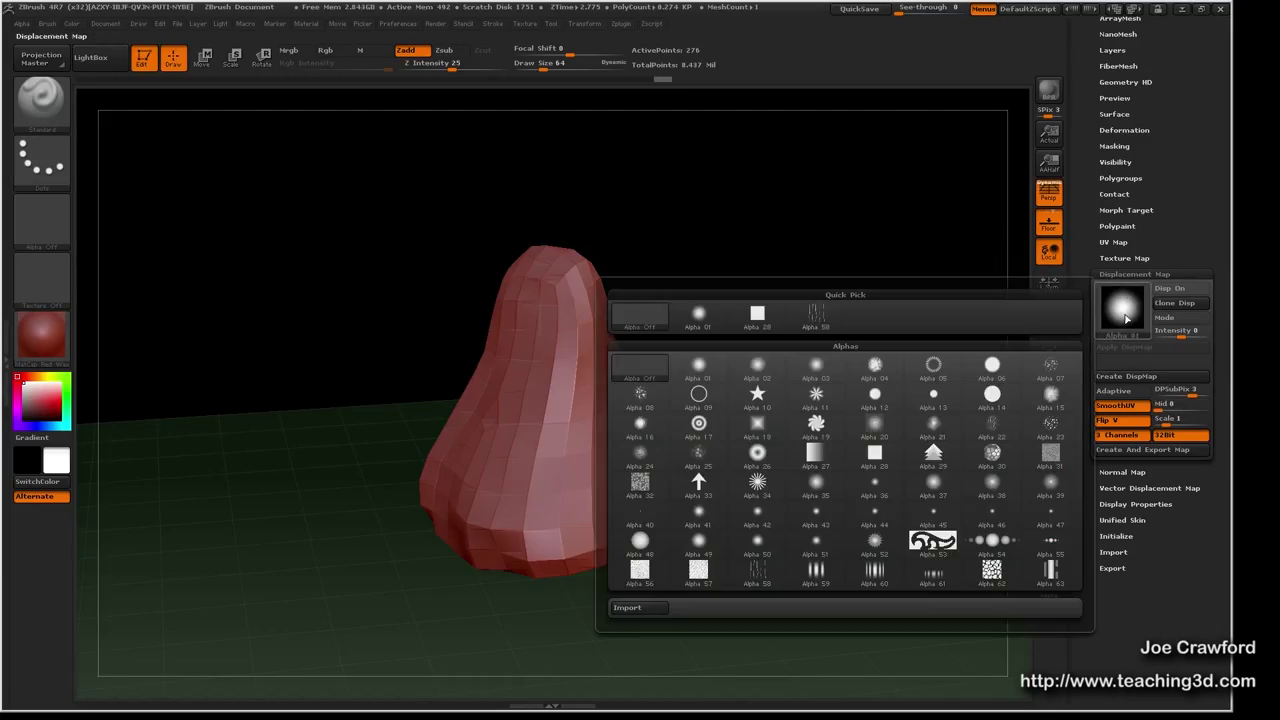
click(624, 325)
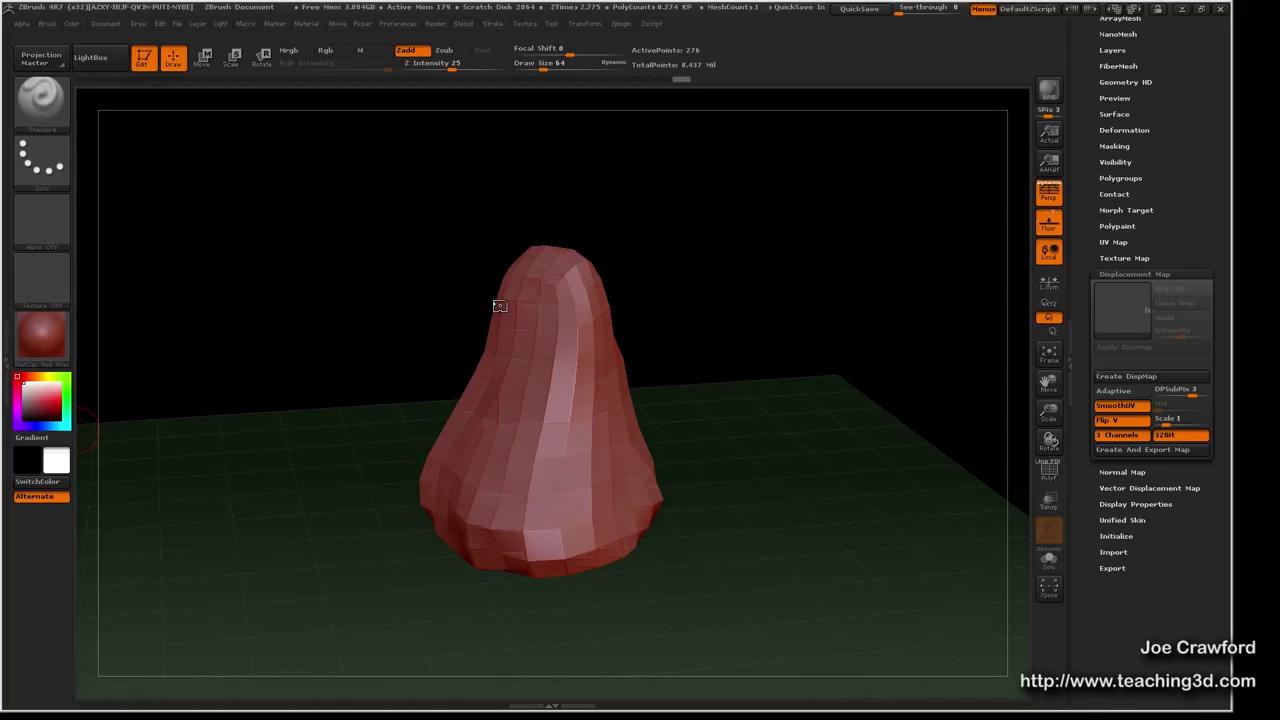
Start Create And Export Map for the rock and name the file rock__displacement__tex
key(ctrl+s)
click(1150, 452)
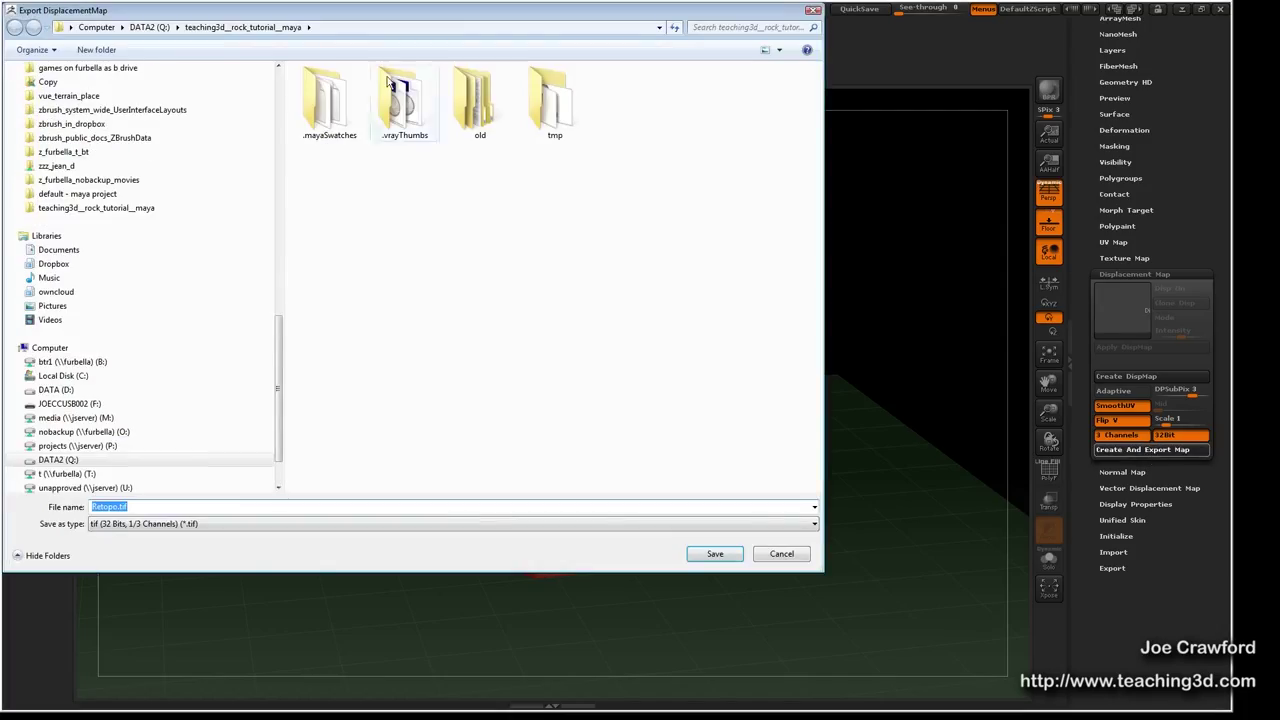
click(117, 507)
key(BackSpace)
key(BackSpace)
key(BackSpace)
key(BackSpace)
key(BackSpace)
key(BackSpace)
text(rock__displacement_tex)
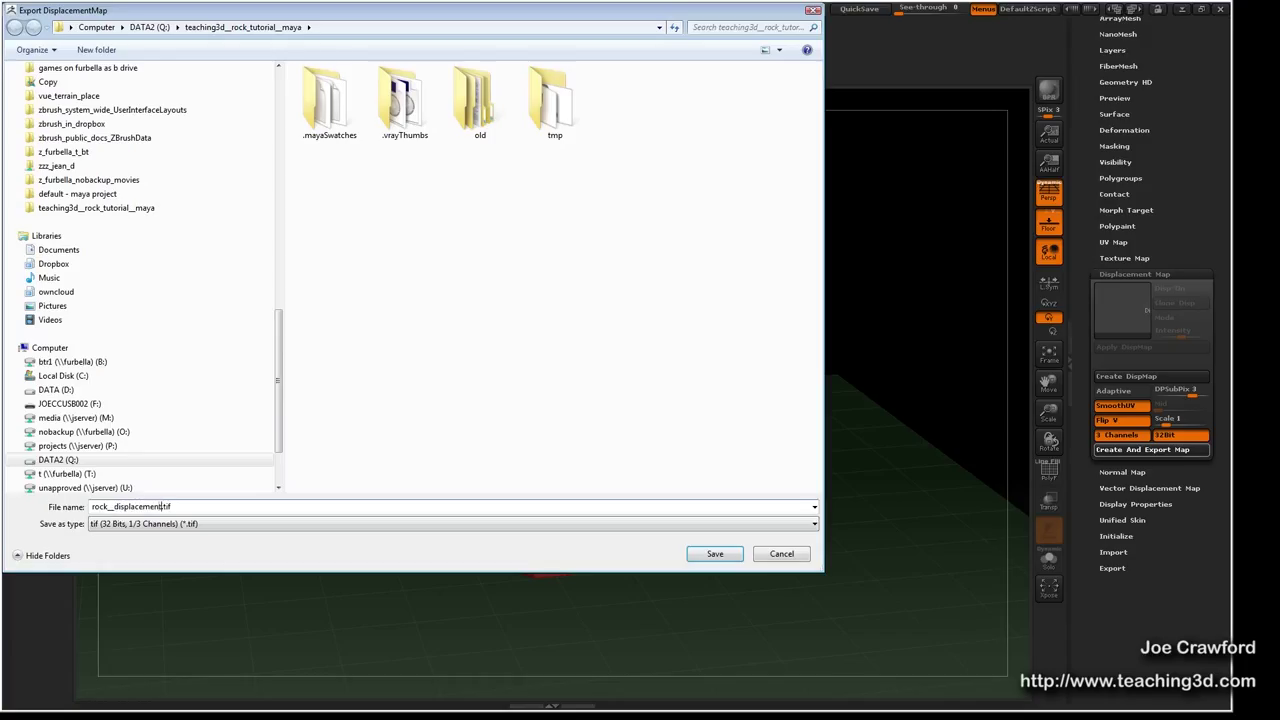
Export the displacement map as OpenExr (32 Bits, 1/3 Channels) together with the base mesh
click(116, 522)
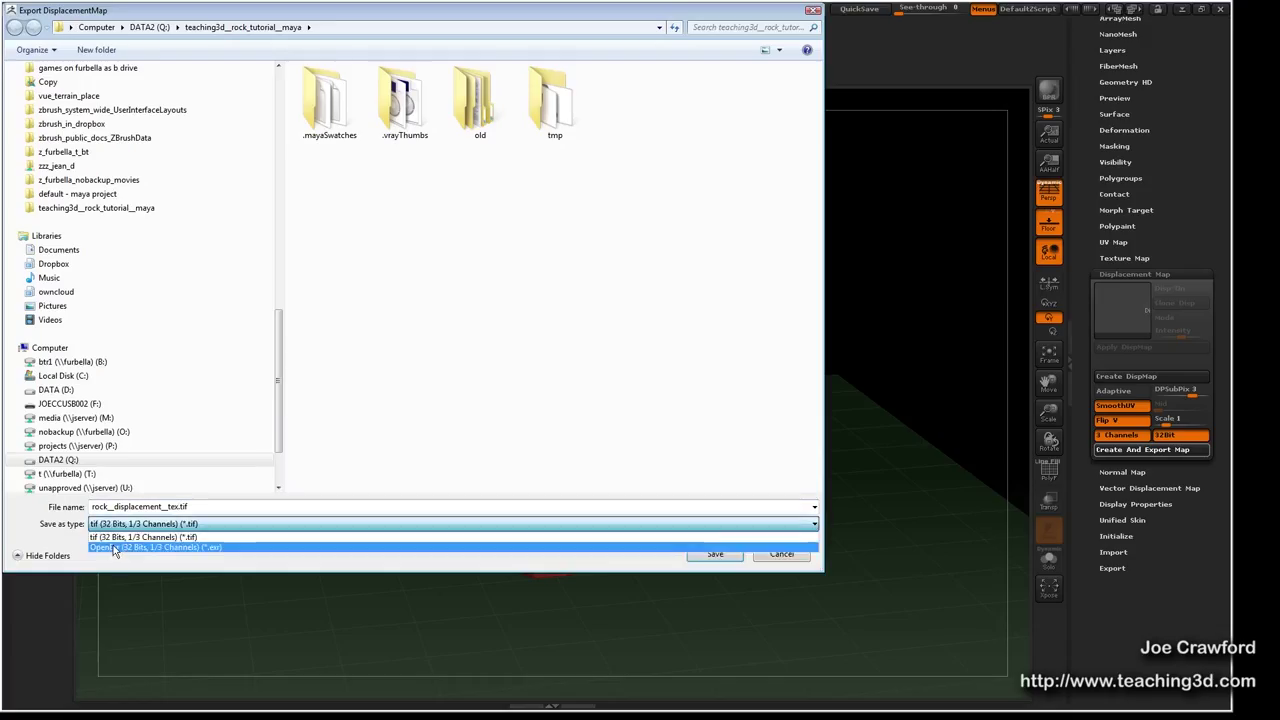
click(115, 548)
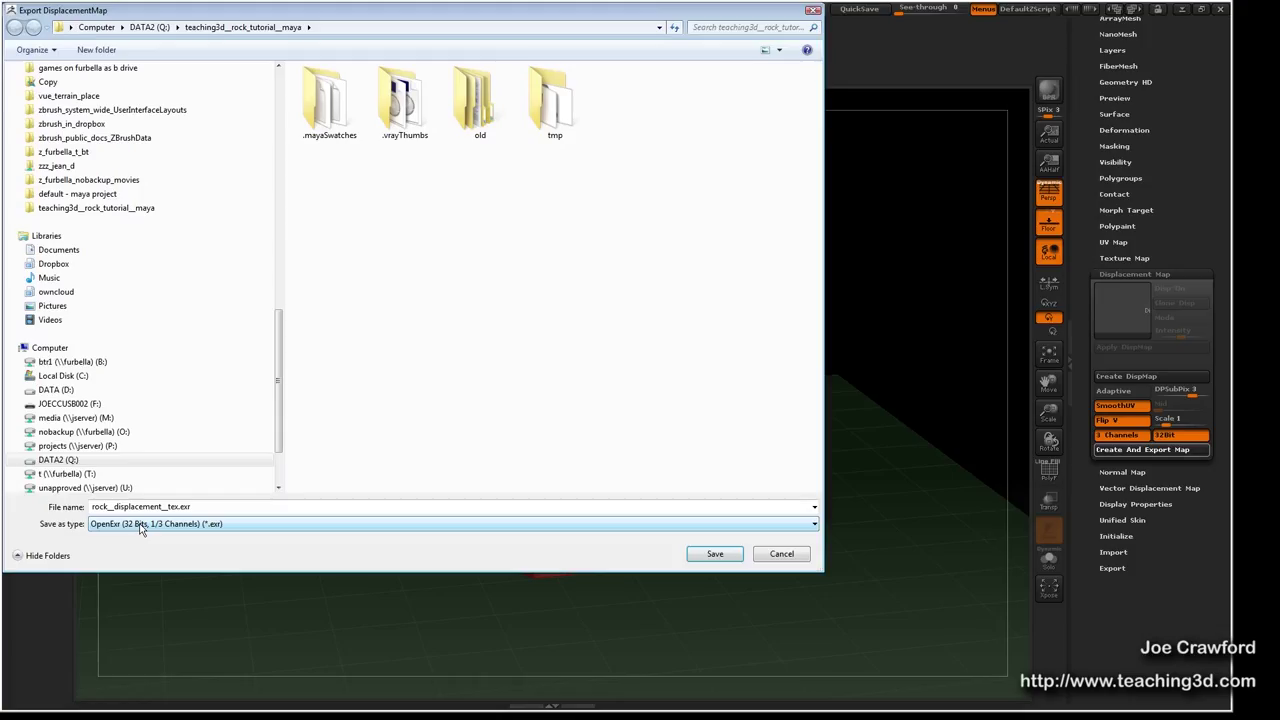
click(94, 509)
click(715, 556)
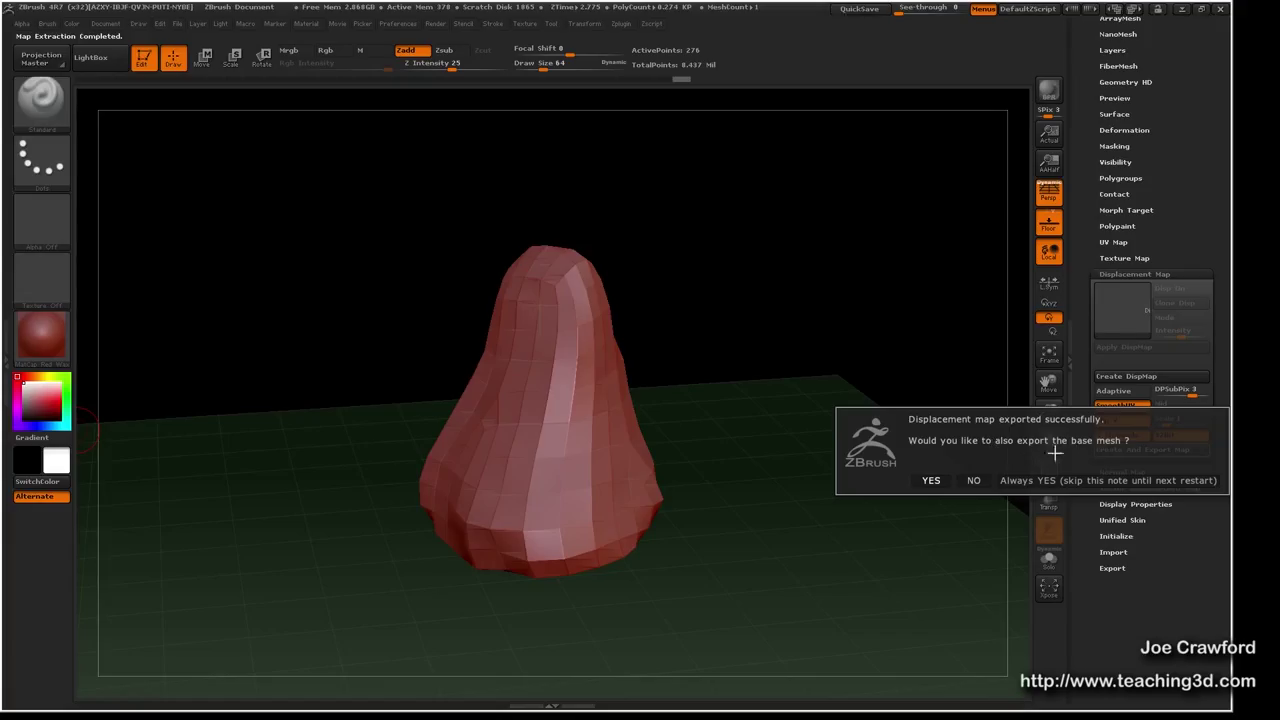
click(925, 481)
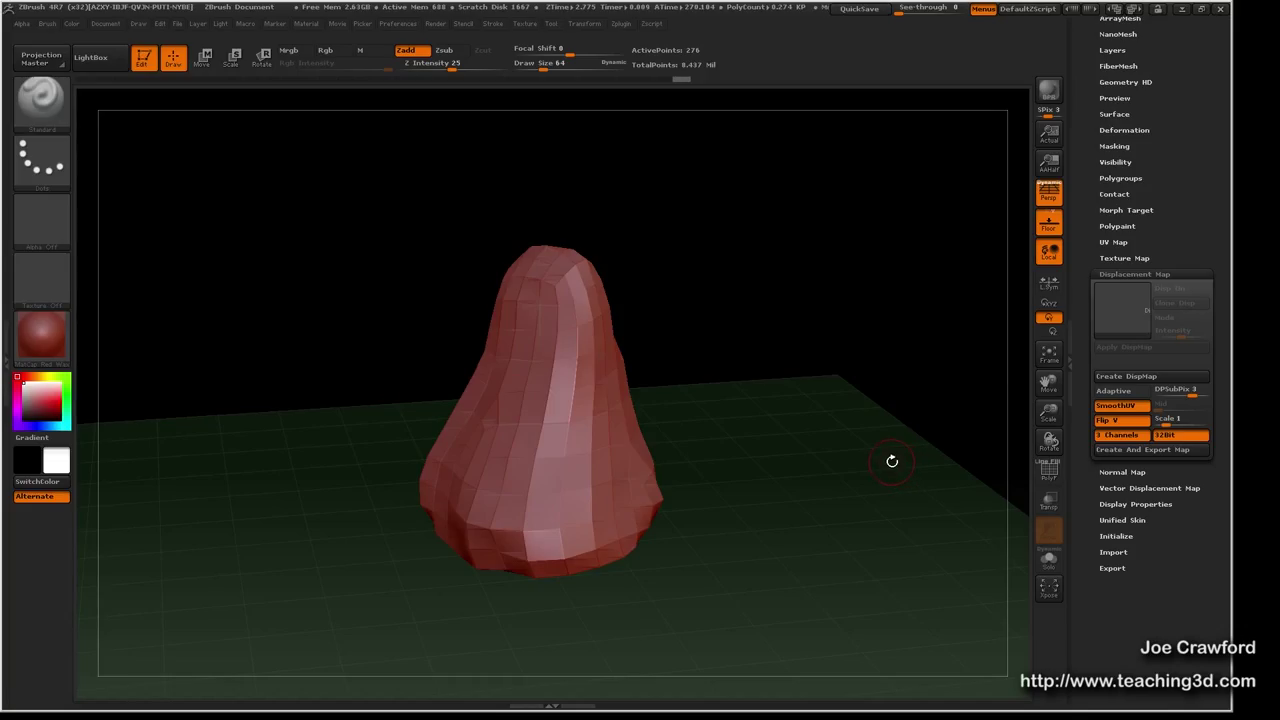
Switch to Maya and import rock__displacement__tex.OBJ, merging it into the selected namespace
mouse_move(42, 336)
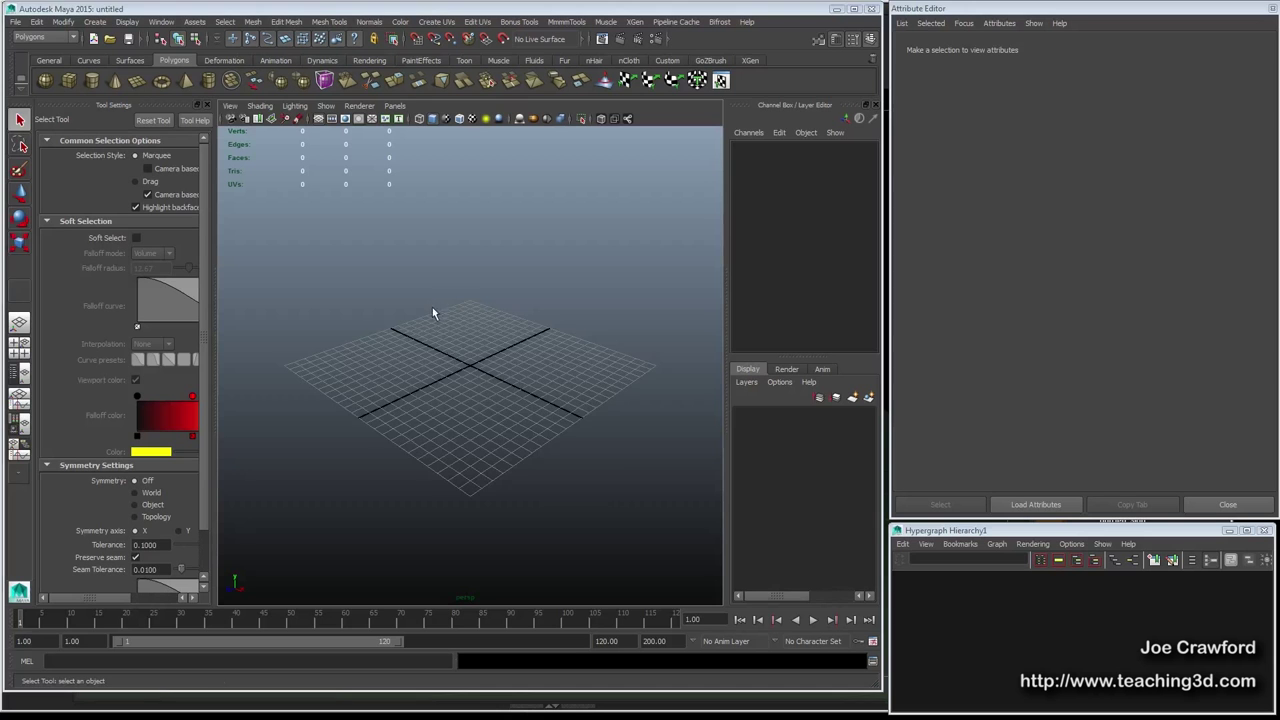
alt+drag(433, 312, 493, 310)
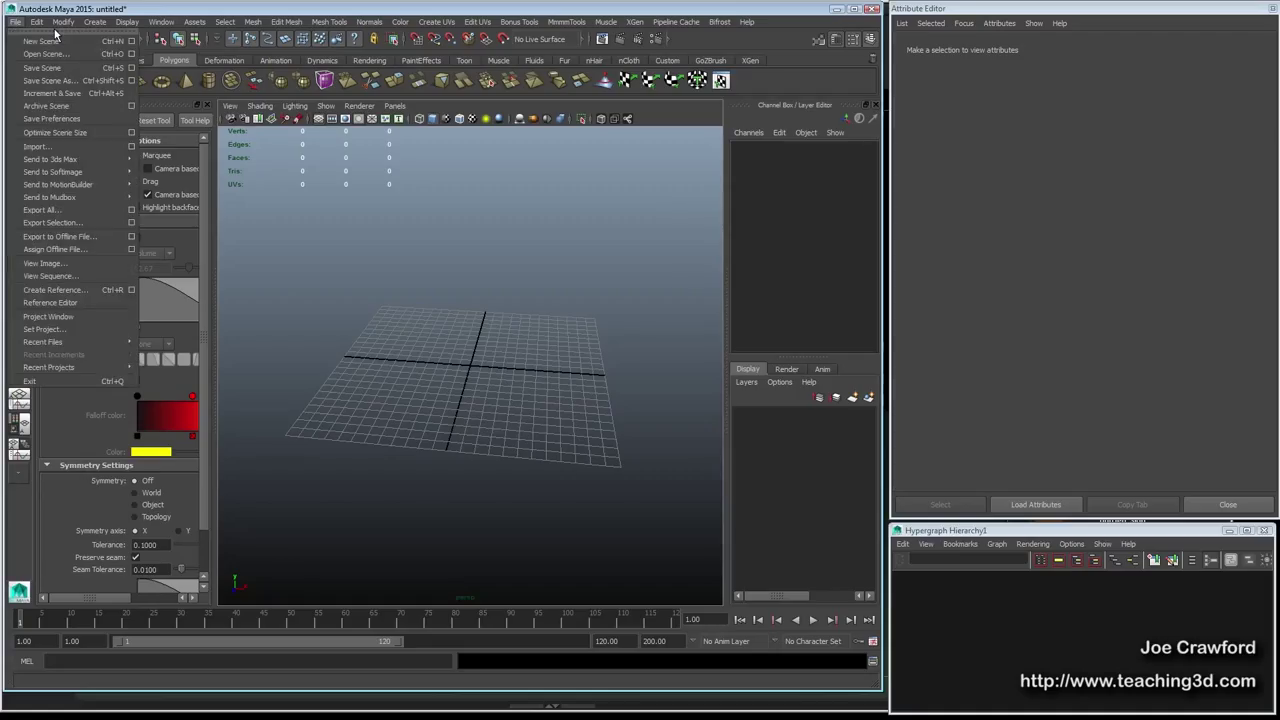
click(40, 147)
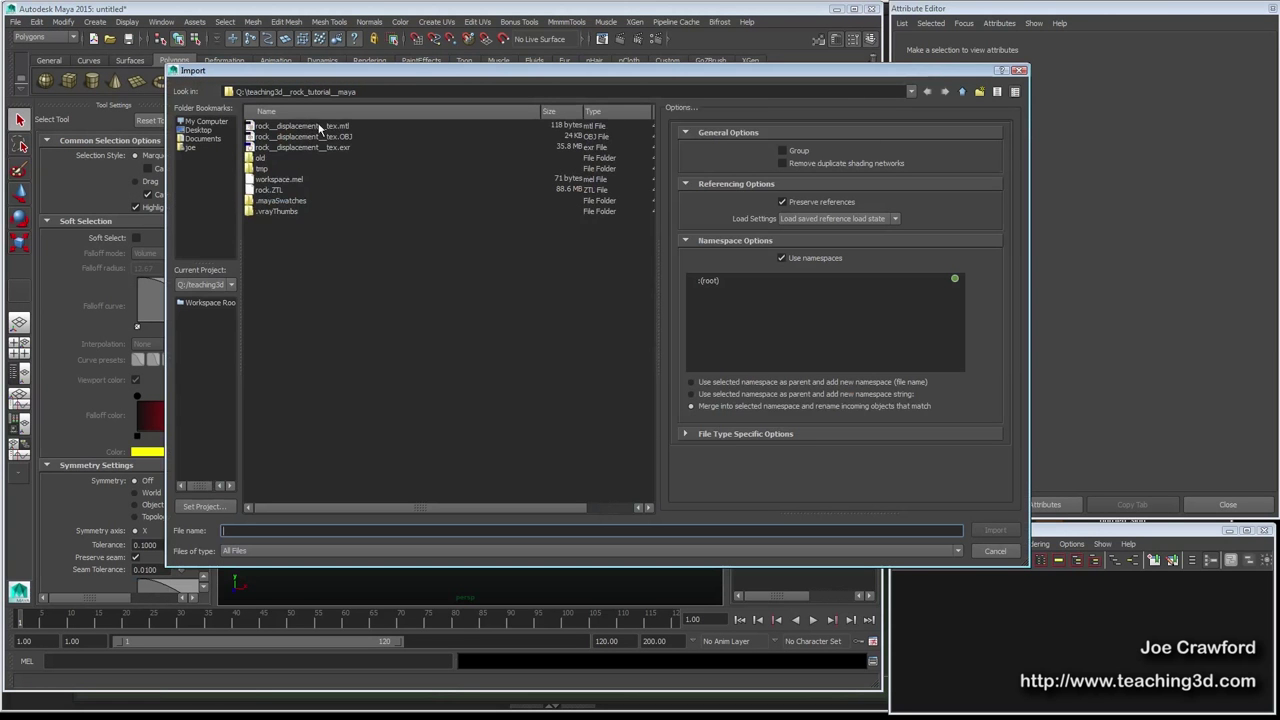
click(320, 146)
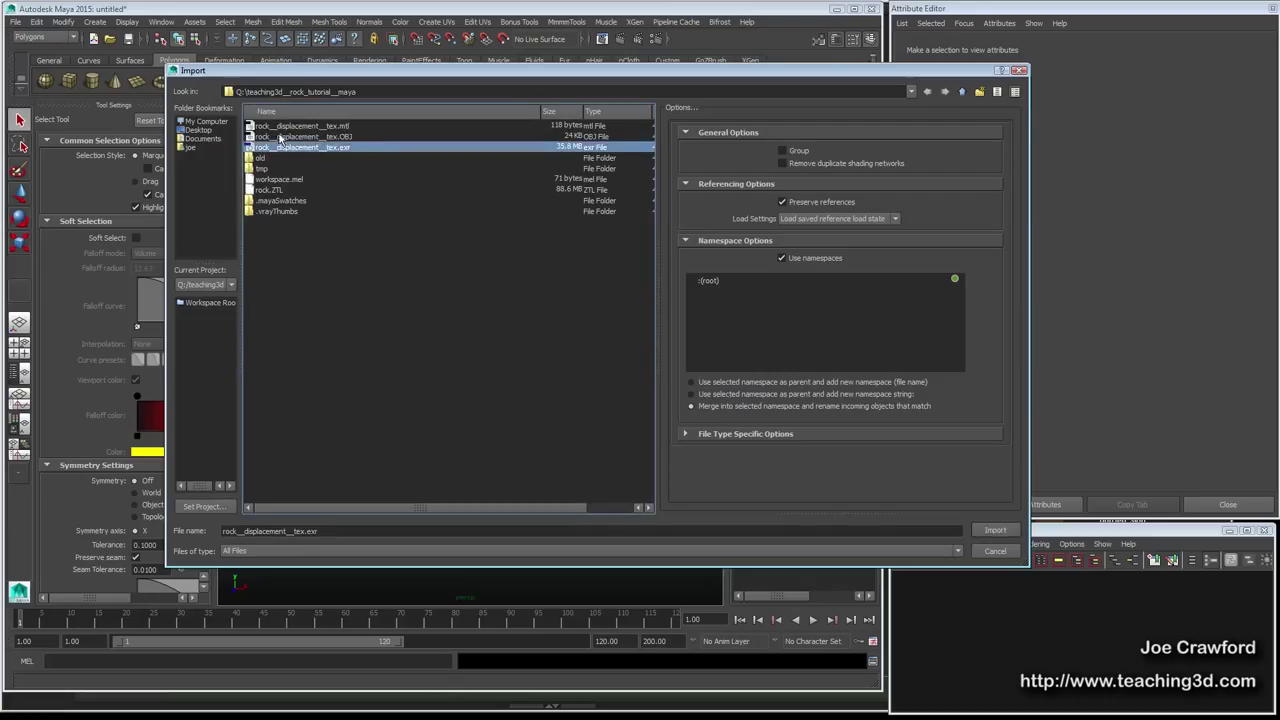
click(281, 137)
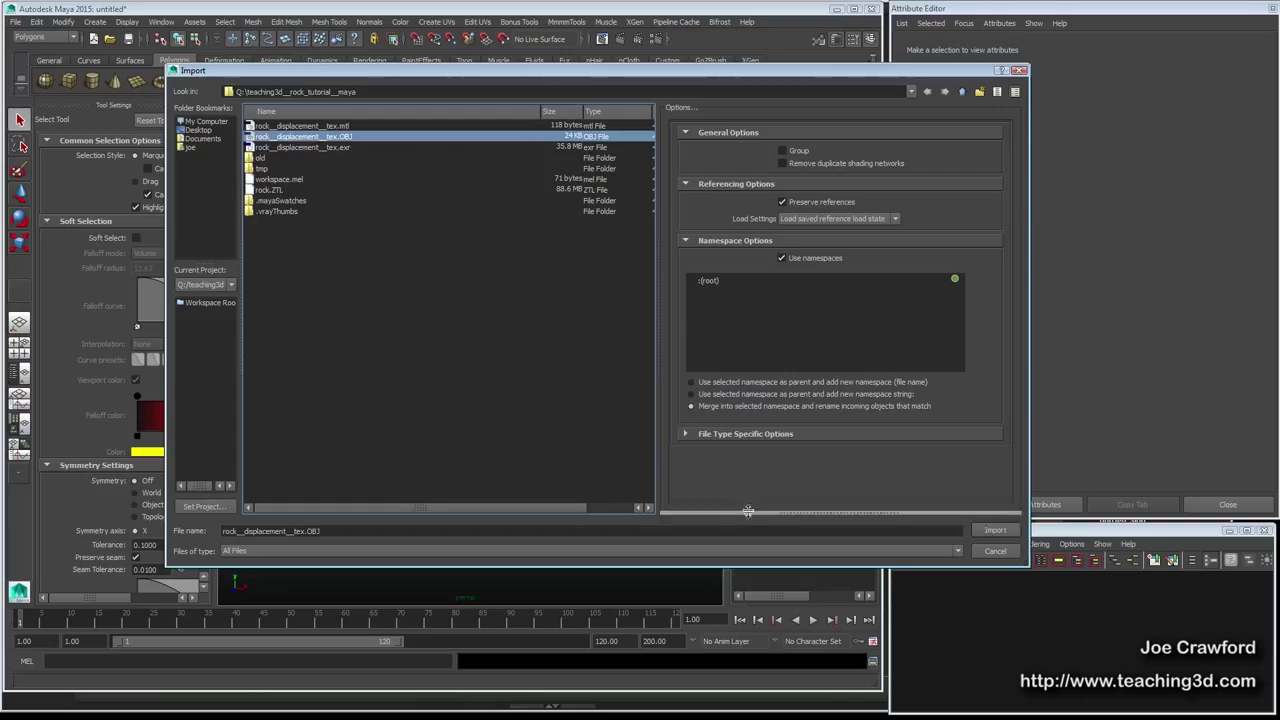
click(691, 406)
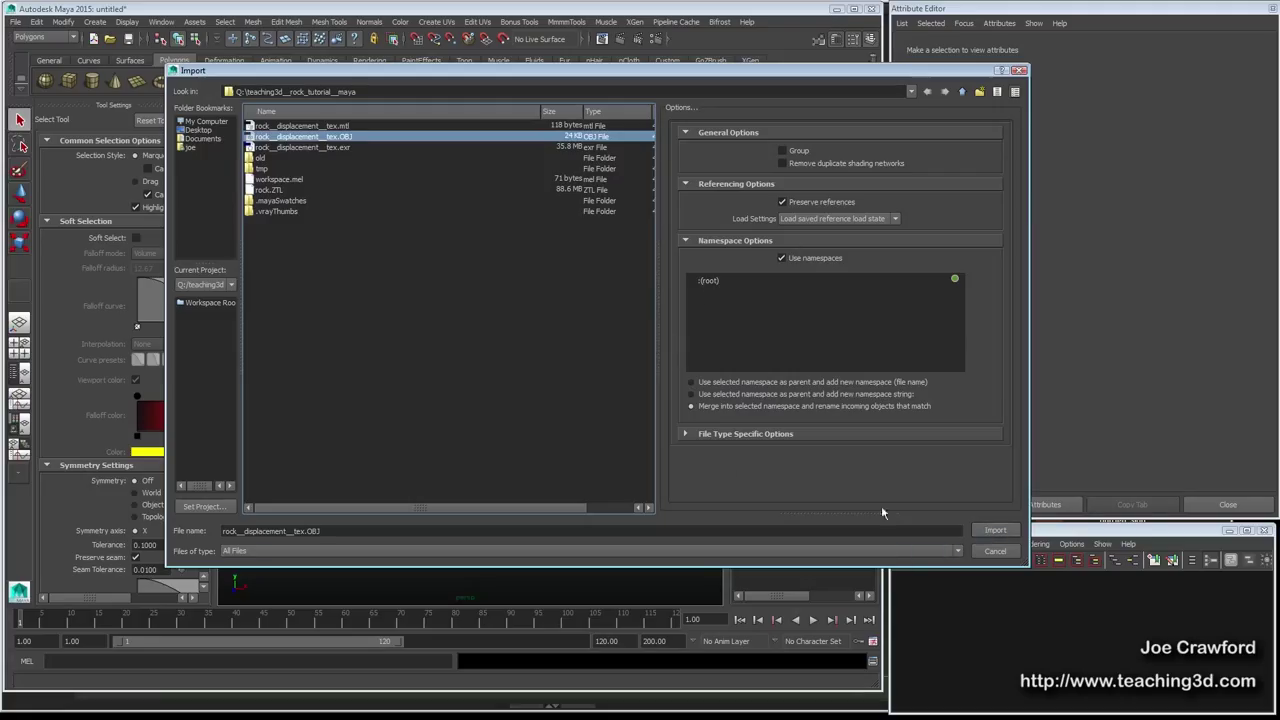
click(990, 535)
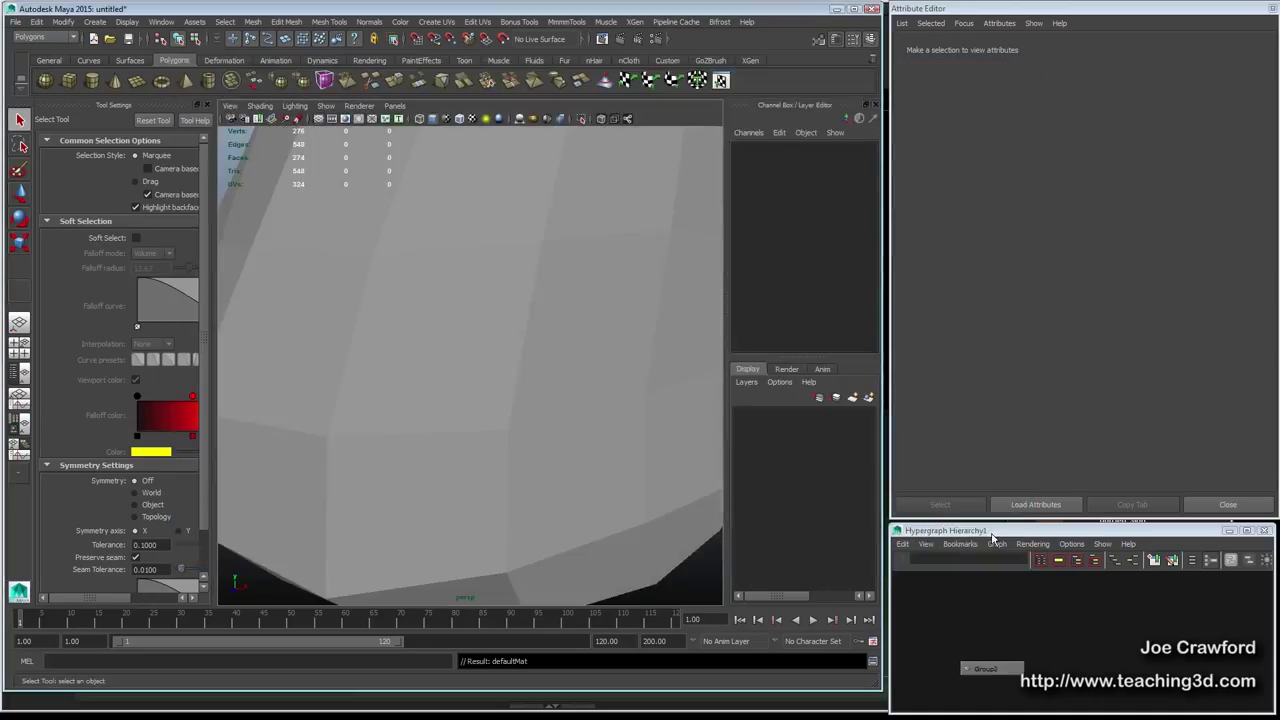
Frame the imported rock mesh and rename it rock_geo
click(423, 382)
key(f)
alt+drag(388, 418, 455, 425)
double_click(757, 148)
text(rock)
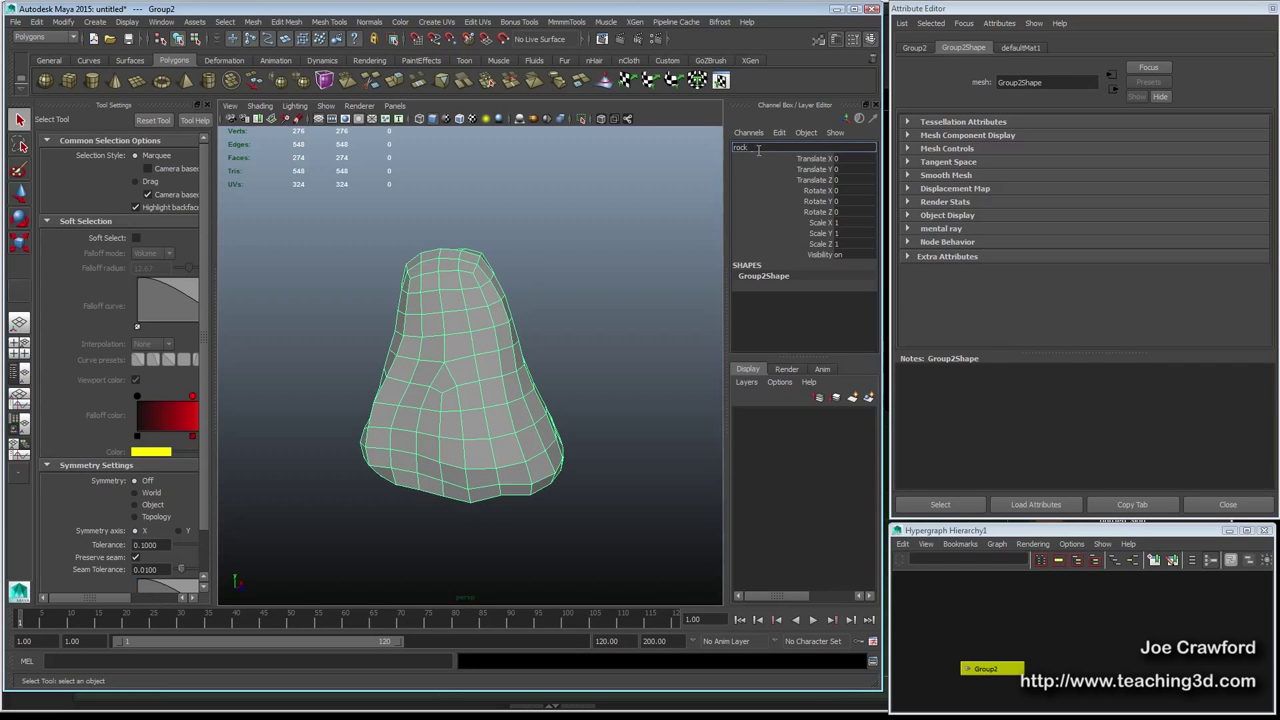
text(_geo)
key(Return)
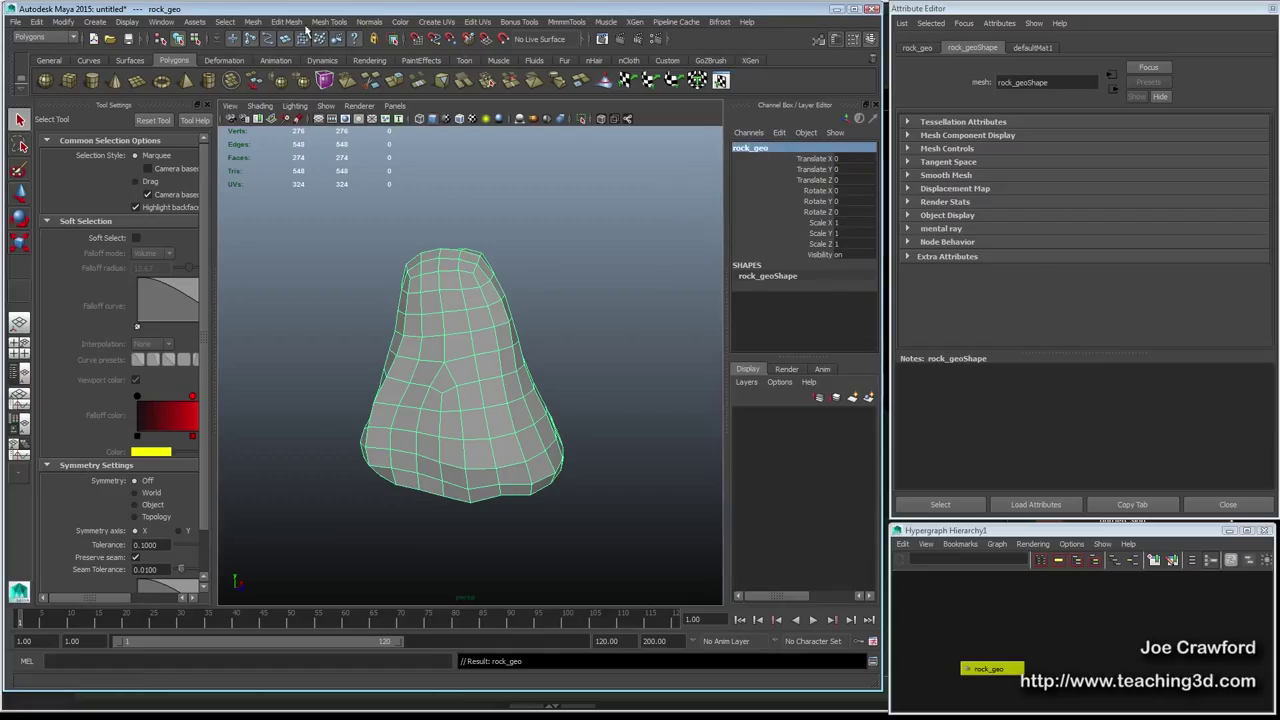
Unlock the normals of rock_geo and soften its edges
click(370, 22)
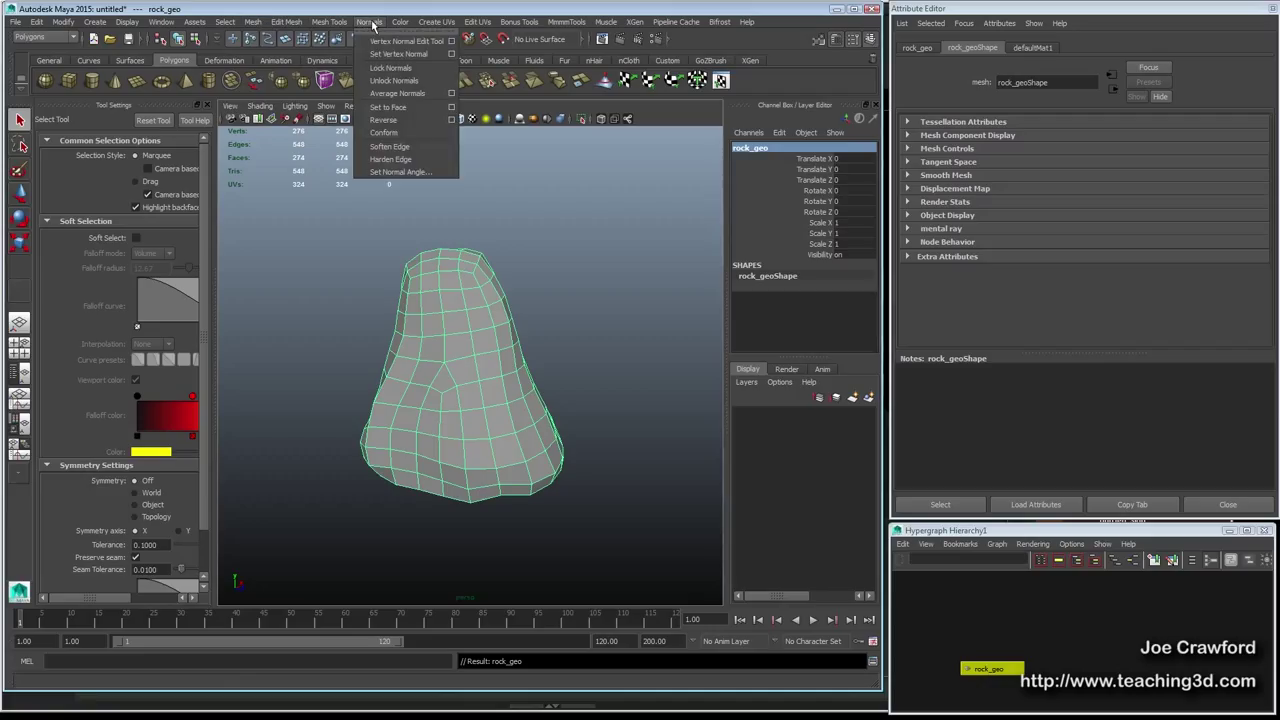
click(376, 82)
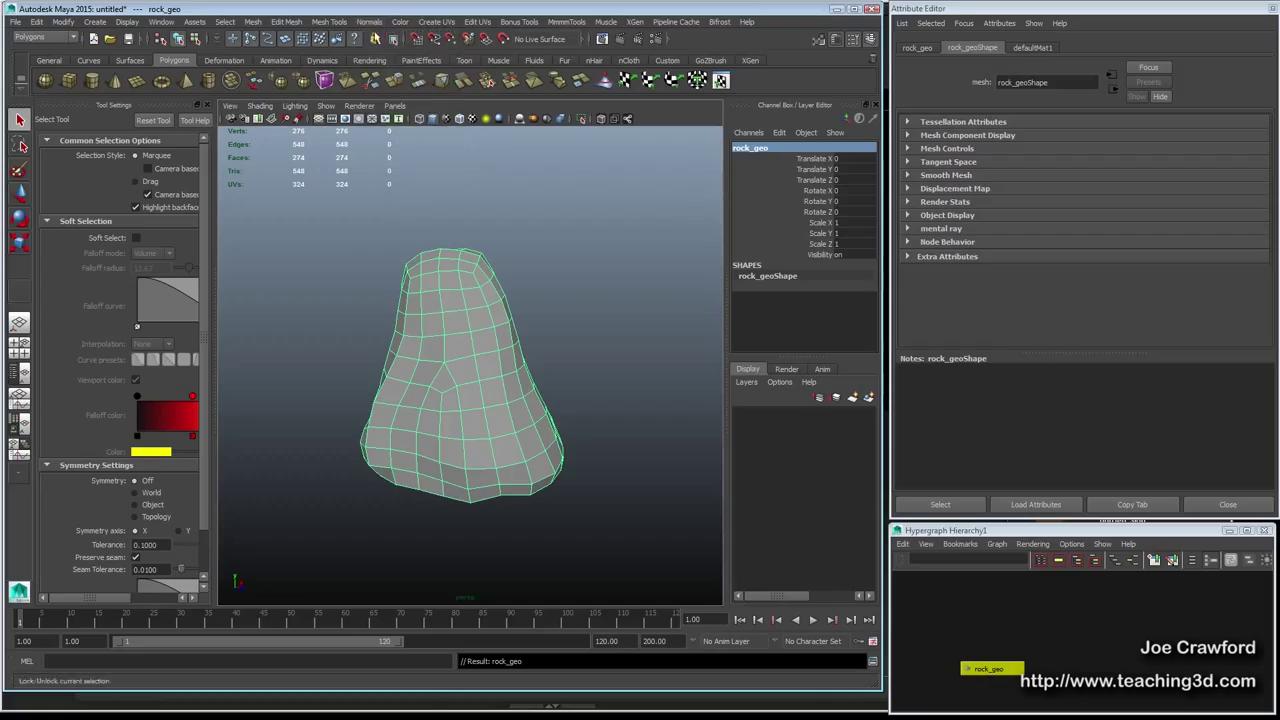
click(370, 24)
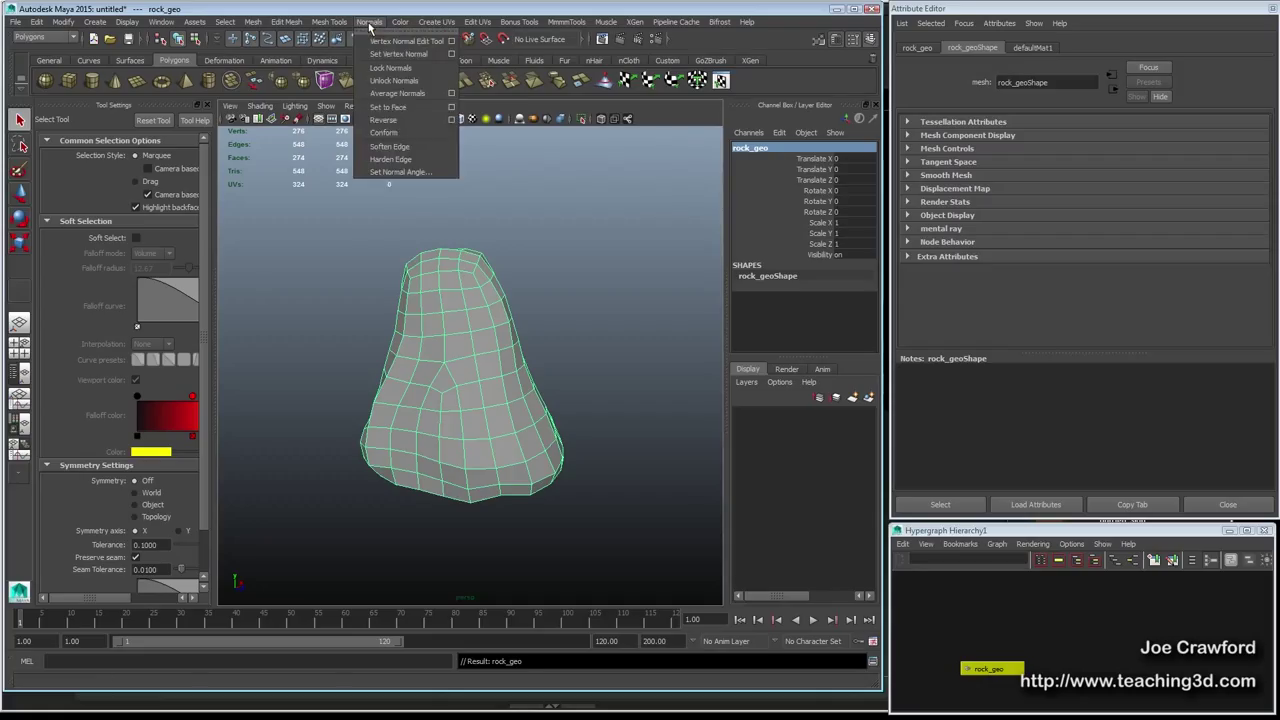
click(388, 149)
click(539, 252)
click(515, 363)
key(F8)
alt+drag(588, 303, 594, 286)
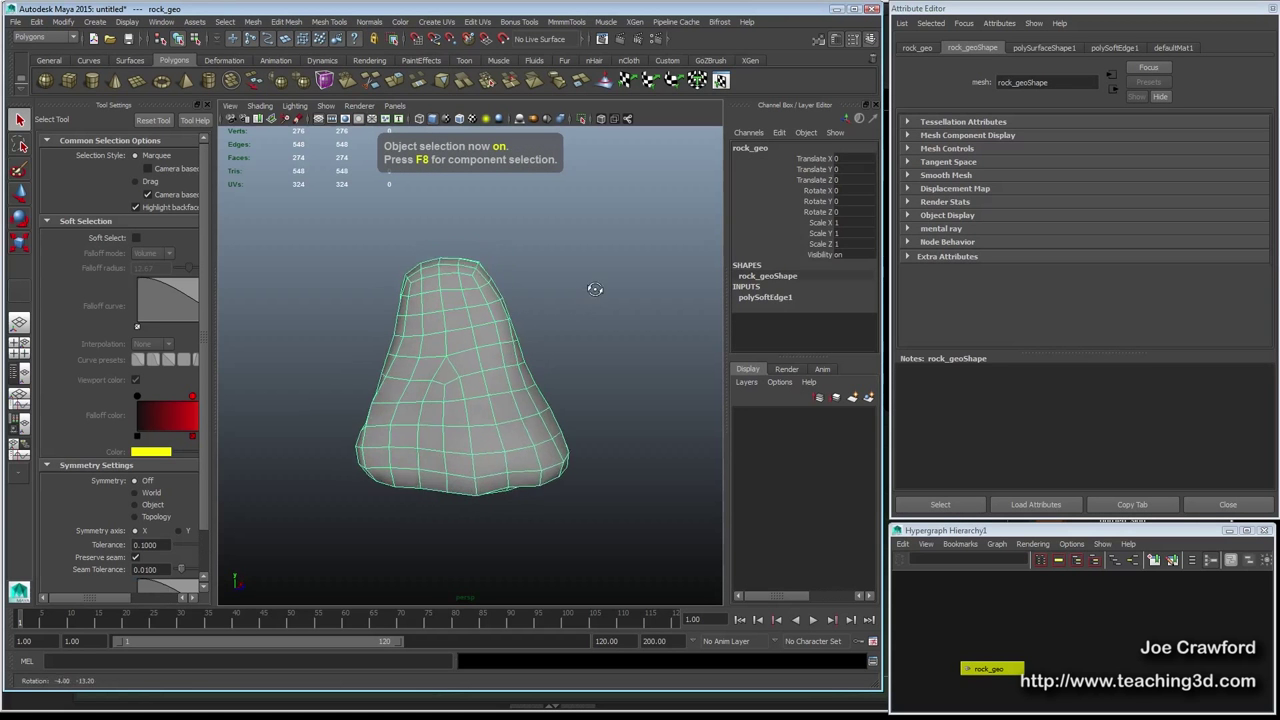
Turn on the smooth mesh preview for rock_geo
mouse_move(500, 303)
alt+right_down()
mouse_move(576, 332)
mouse_move(523, 286)
mouse_move(523, 306)
alt+right_up()
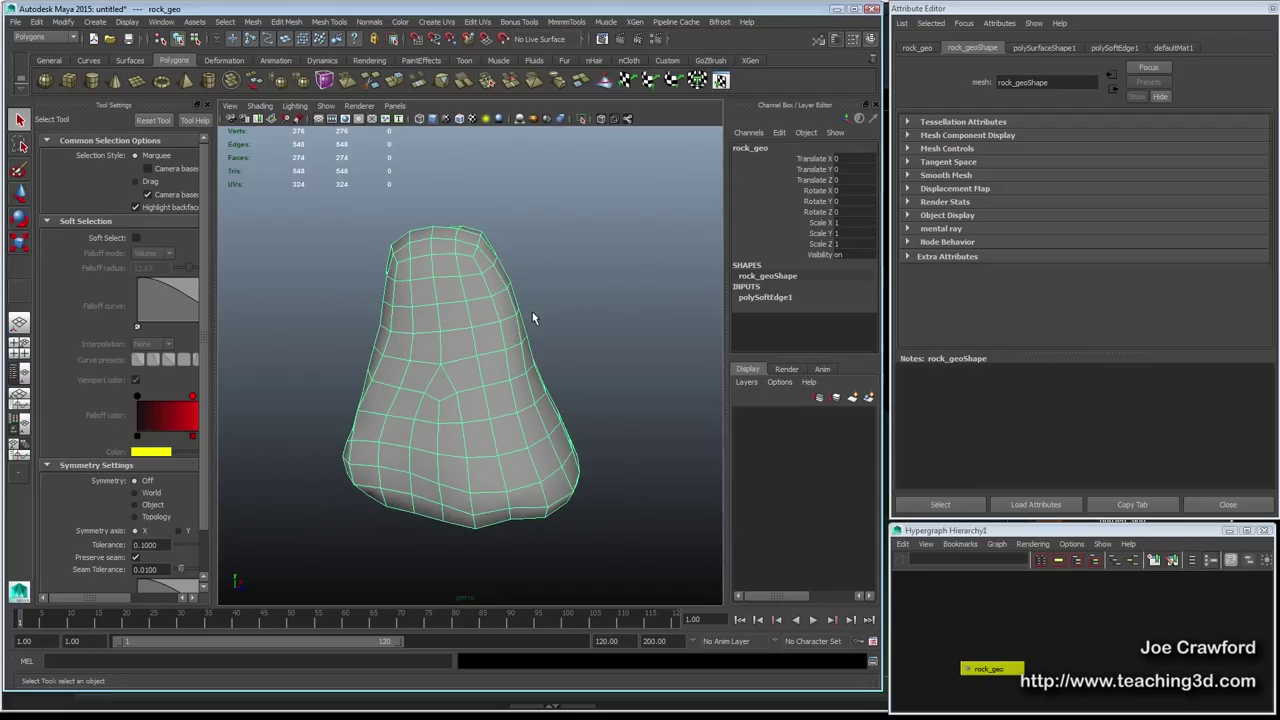
key(3)
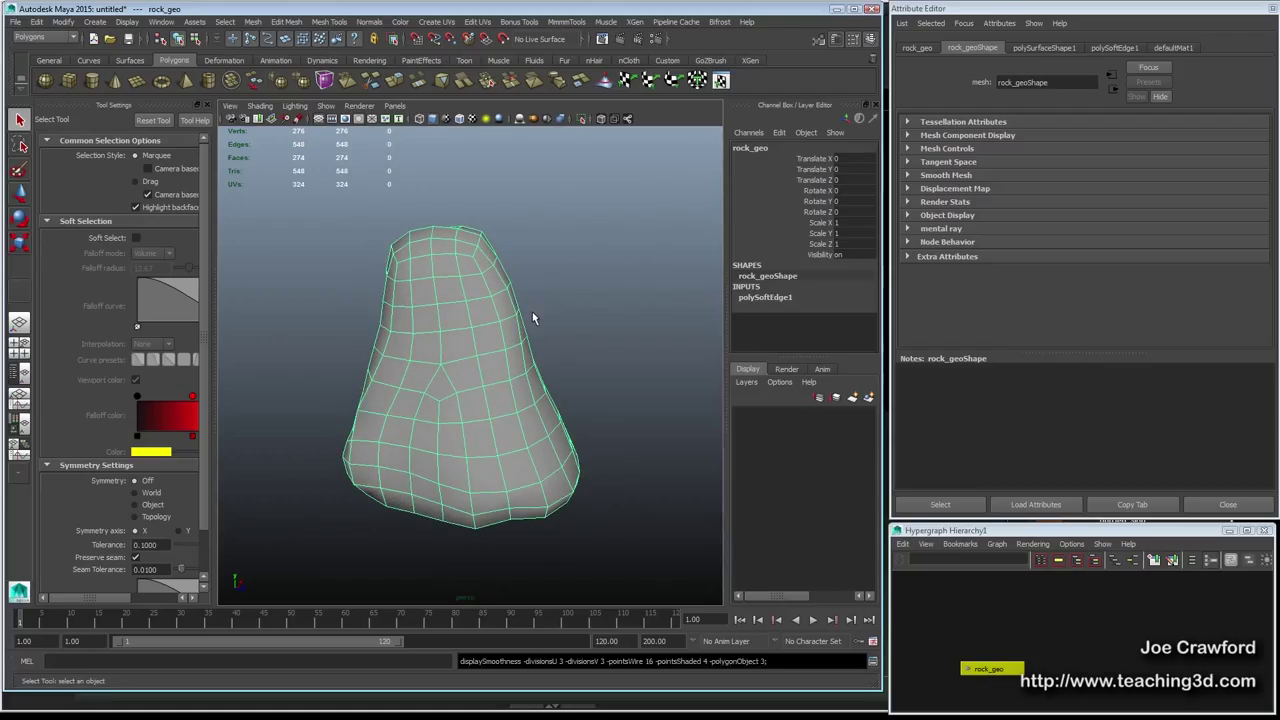
alt+drag(460, 400, 392, 404)
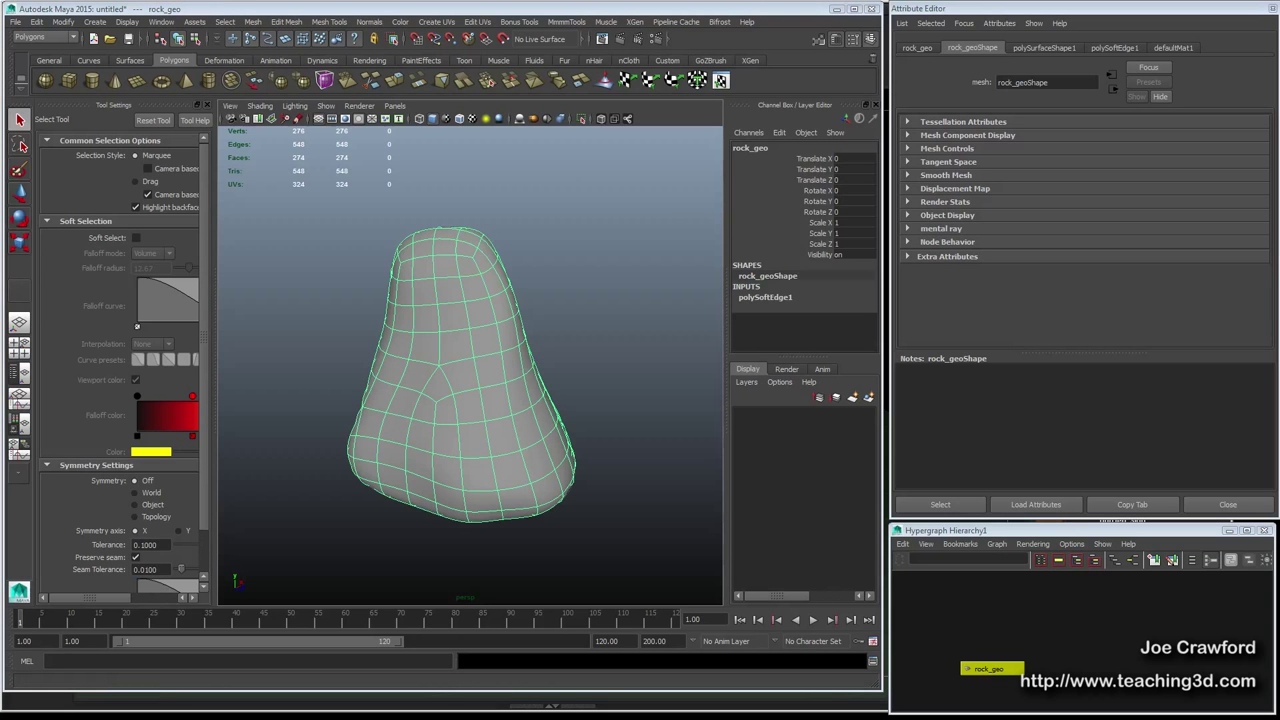
Set V-Ray as the renderer in the render settings
click(467, 38)
click(290, 170)
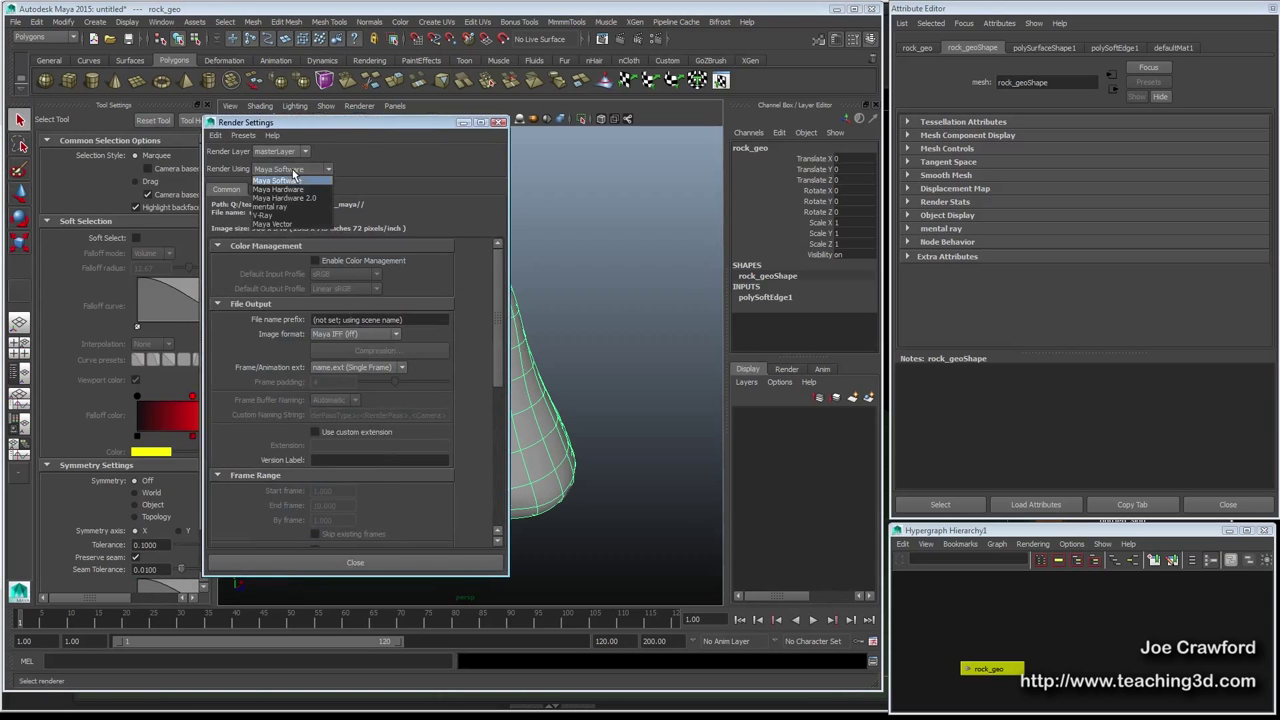
click(276, 214)
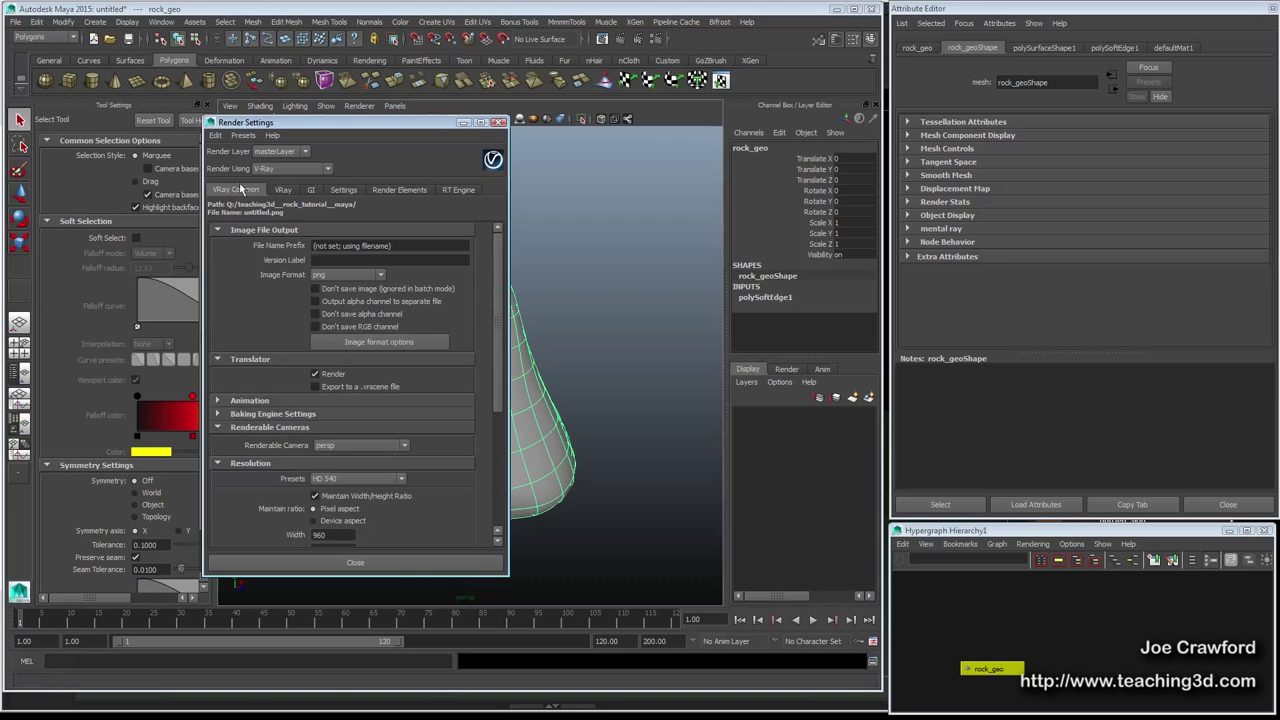
Set the render output's file name prefix to test and its image format to exr
click(403, 247)
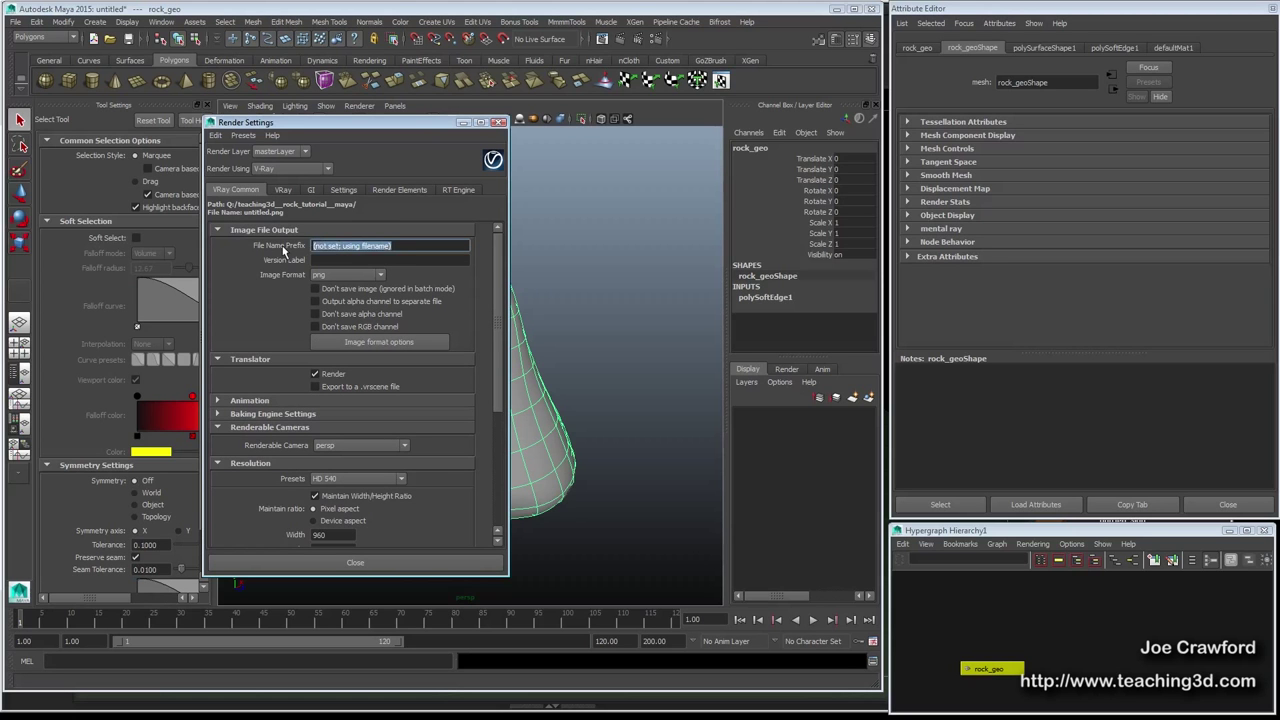
text(test)
key(Return)
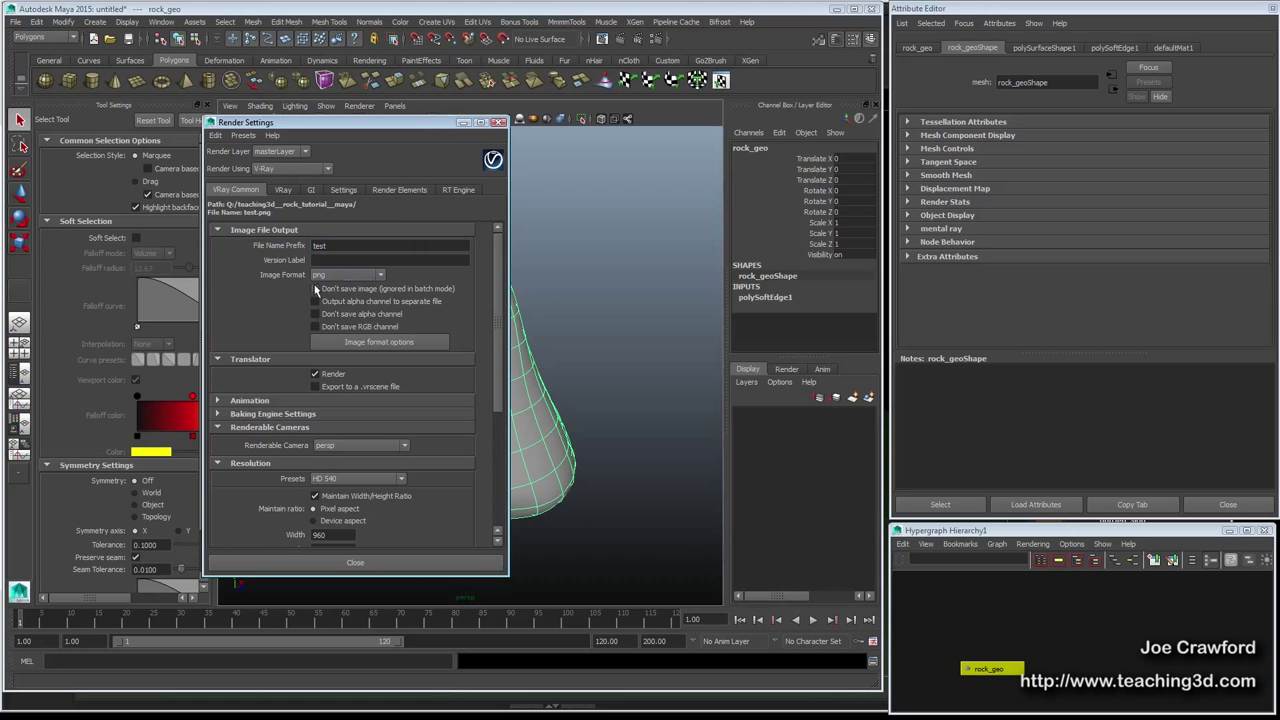
click(336, 276)
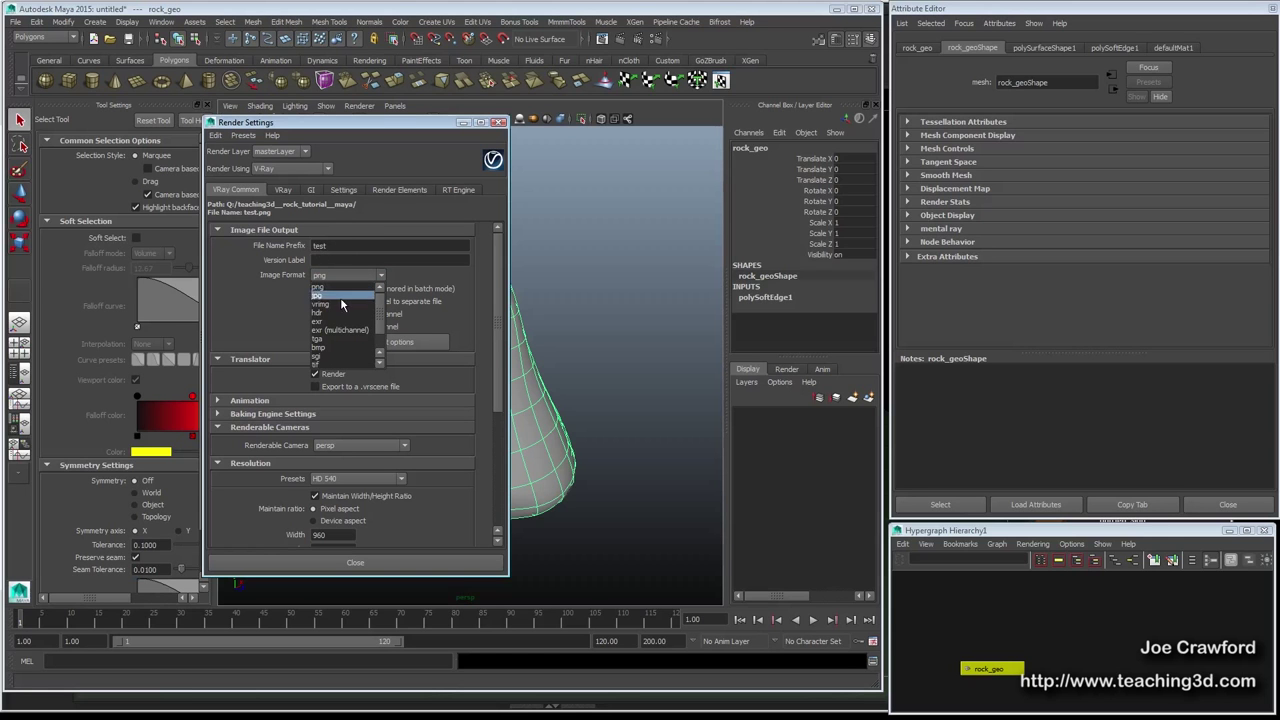
click(342, 322)
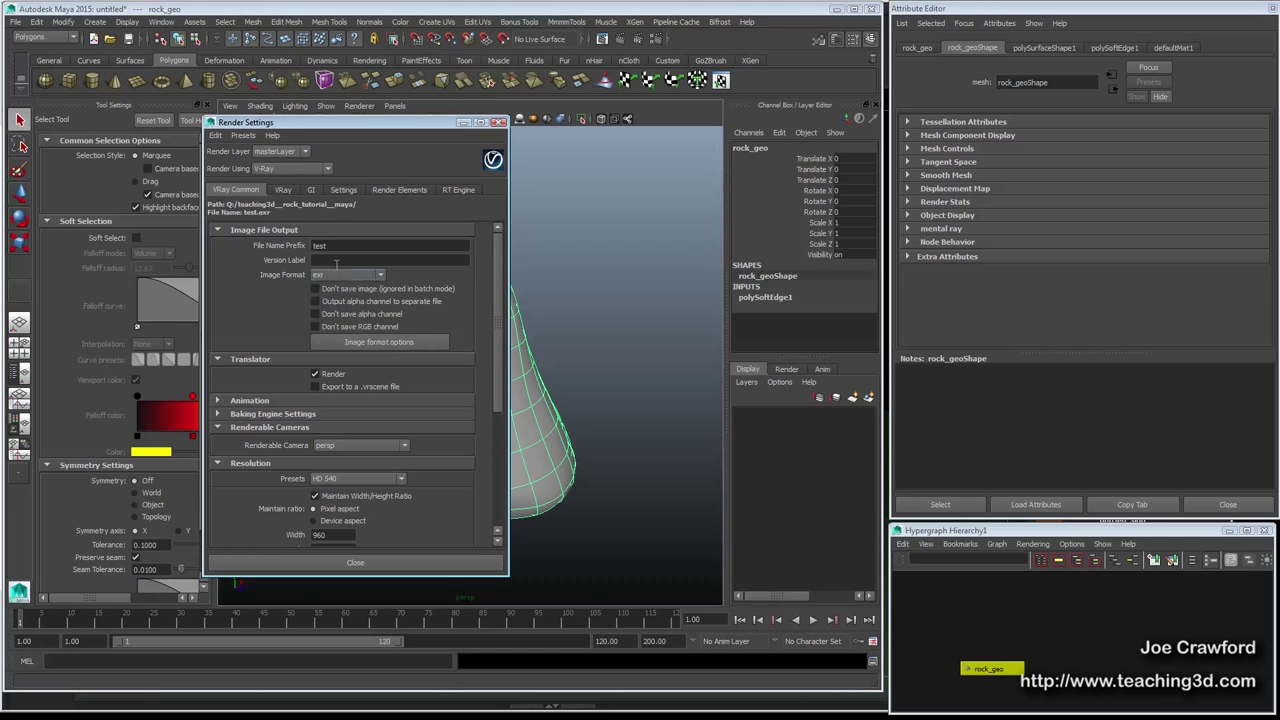
click(349, 275)
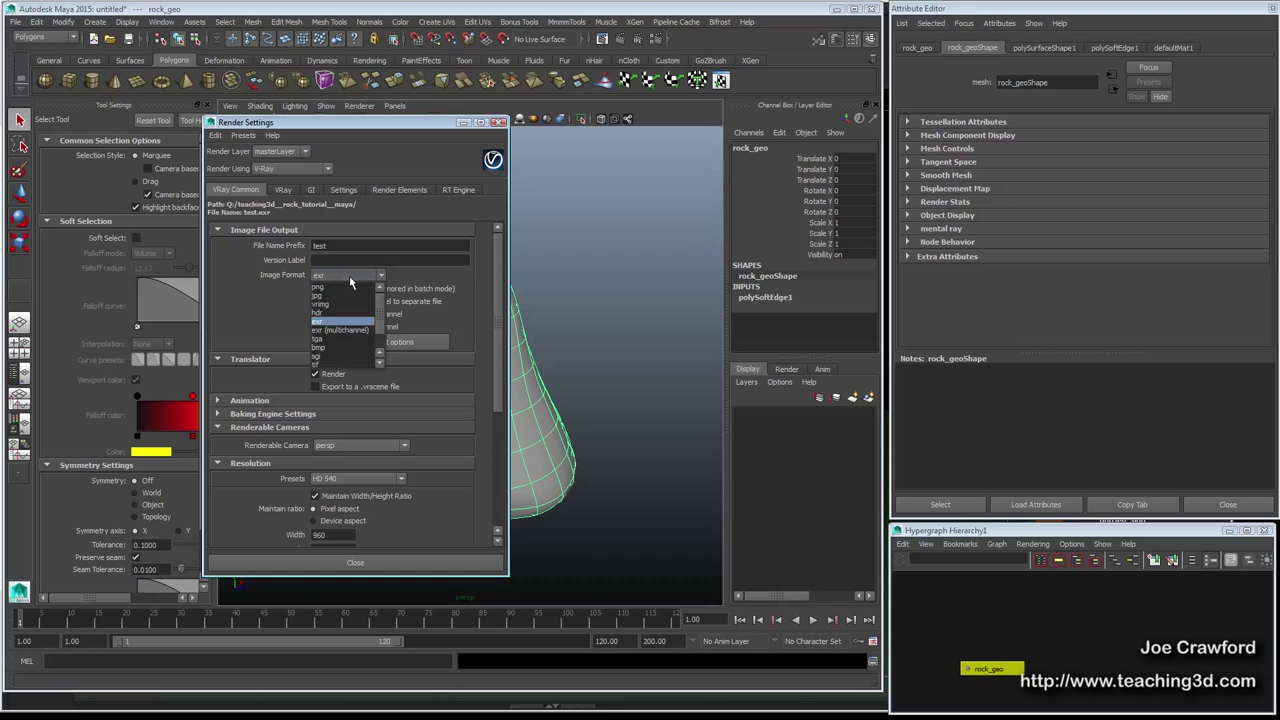
click(345, 325)
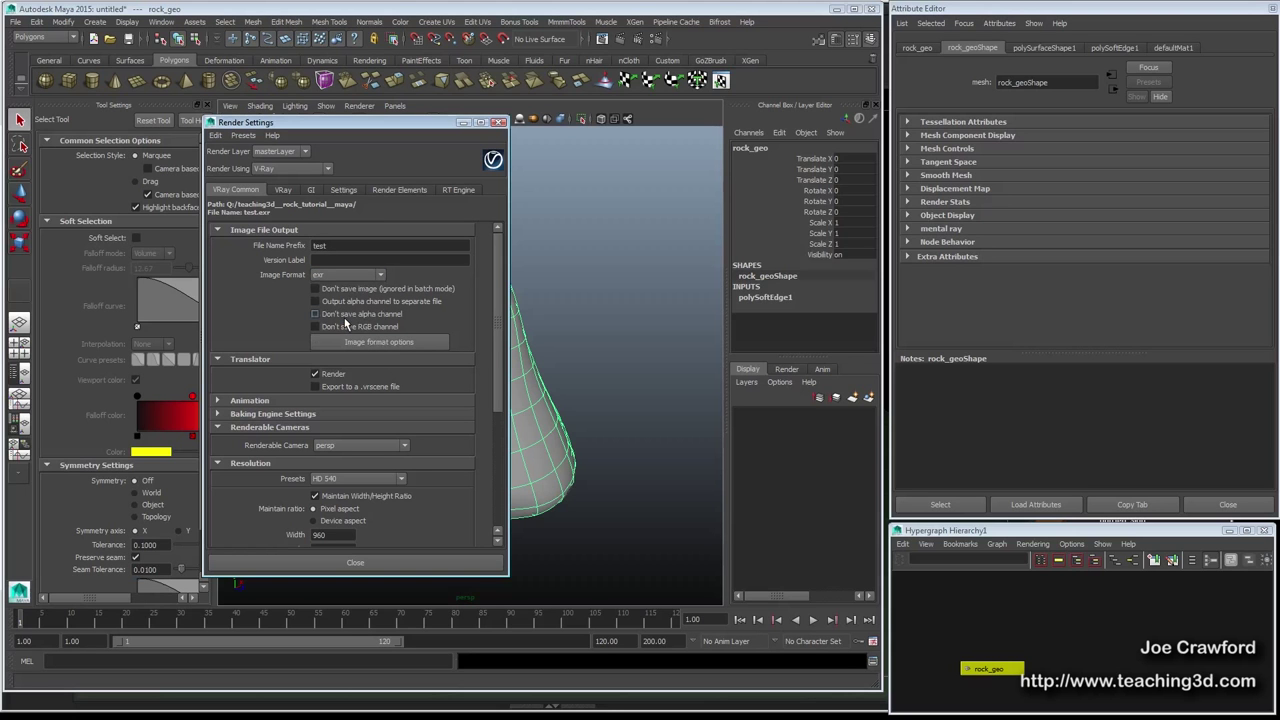
Review V-Ray's resolution, render view, image sampler and global options, and accept autosaving the scene
drag(501, 330, 503, 415)
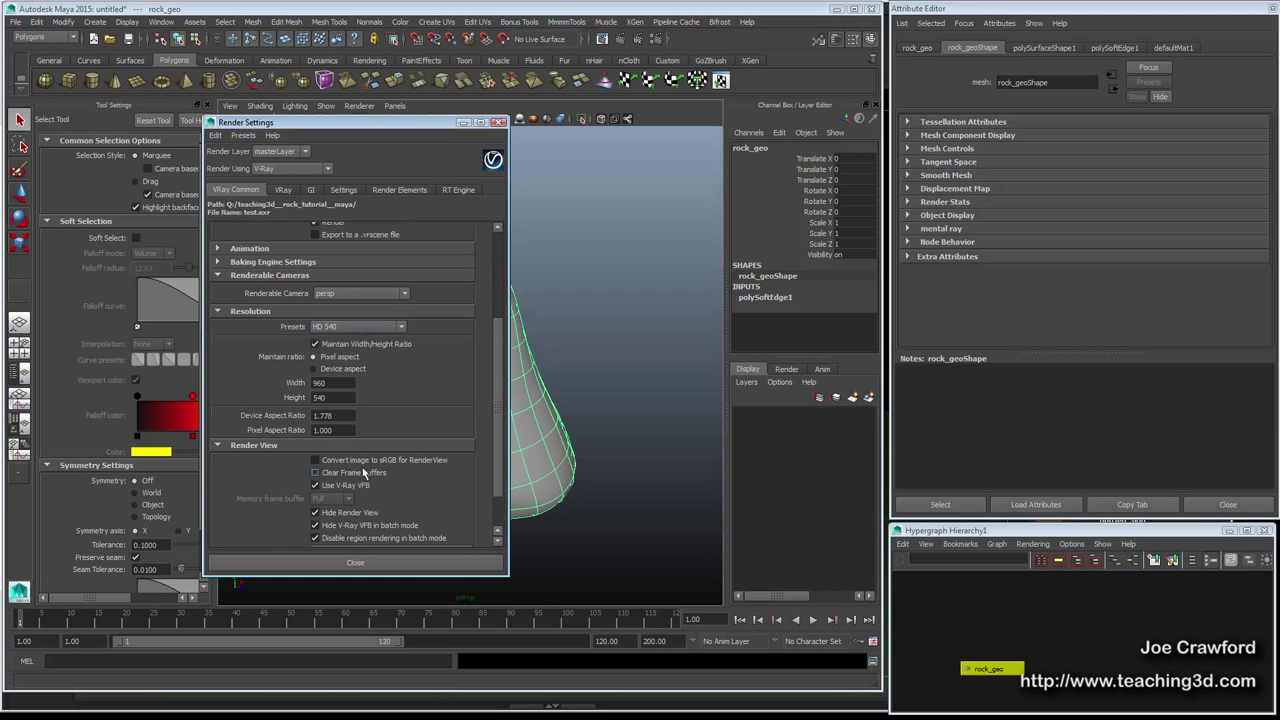
drag(500, 476, 492, 347)
click(281, 190)
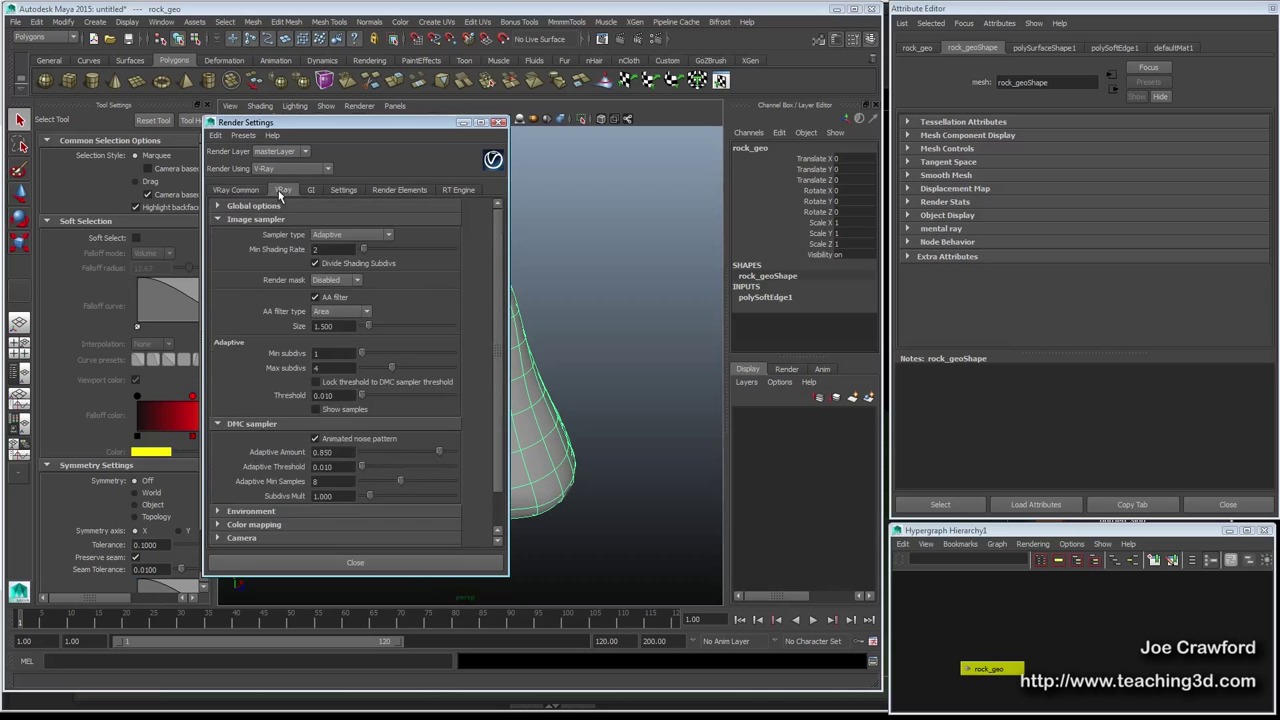
drag(296, 125, 161, 86)
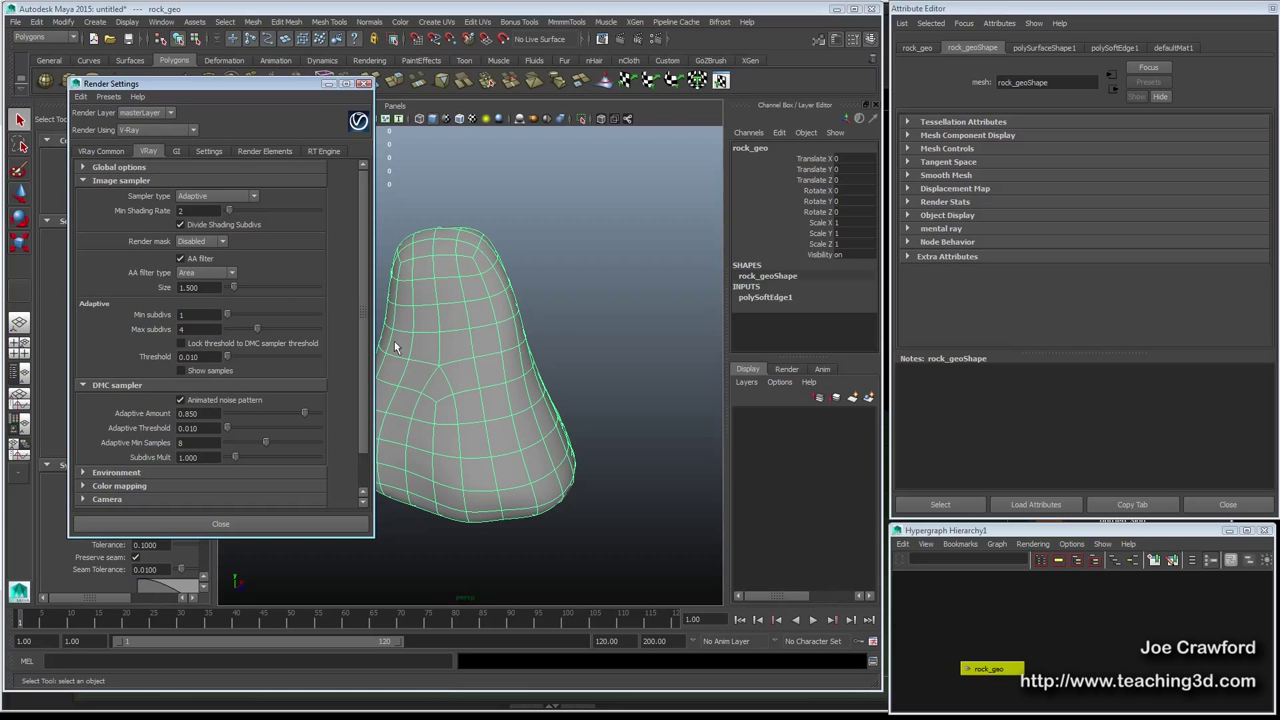
click(84, 169)
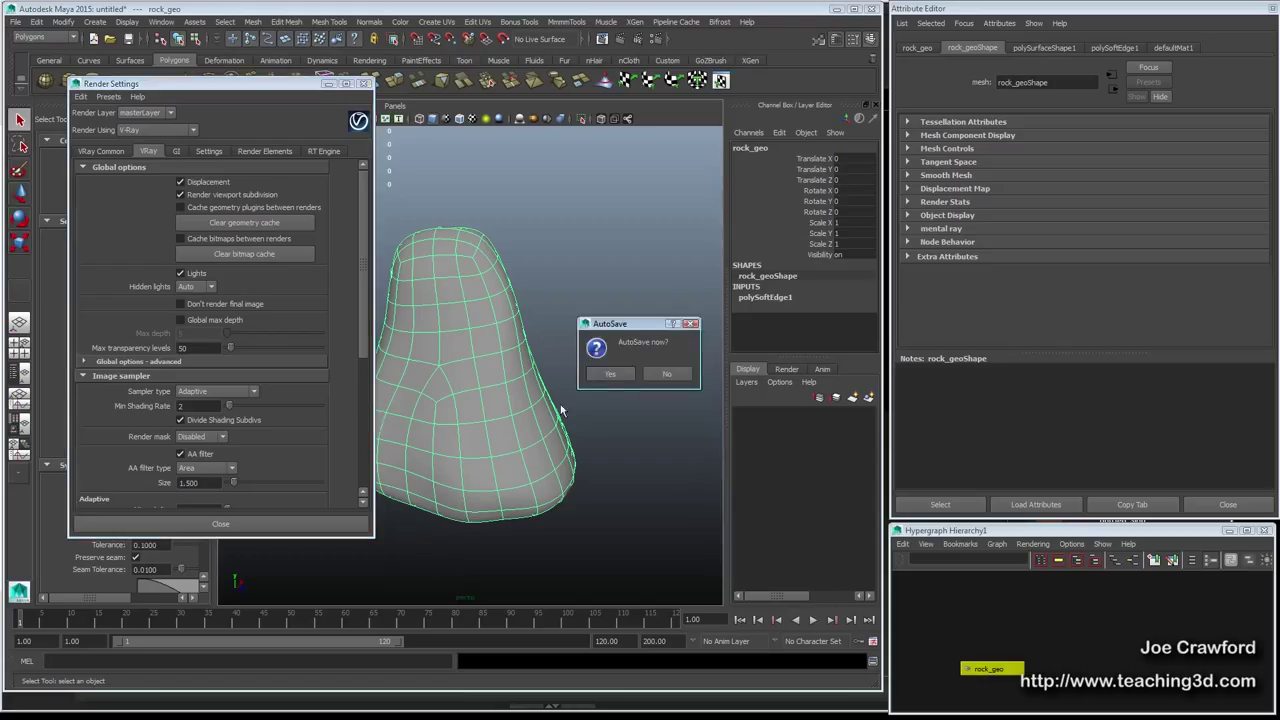
click(608, 374)
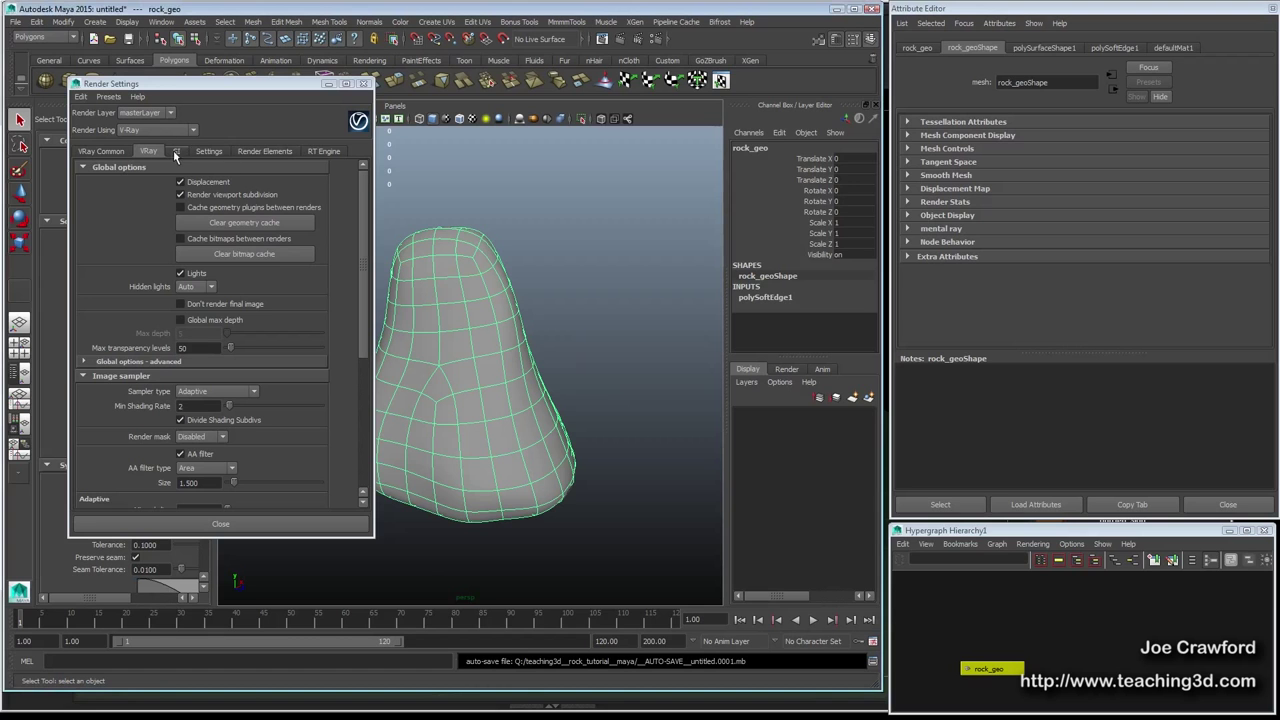
Set Max subdivs to 12 in V-Ray's default displacement and subdivision settings, and close the render settings
click(207, 152)
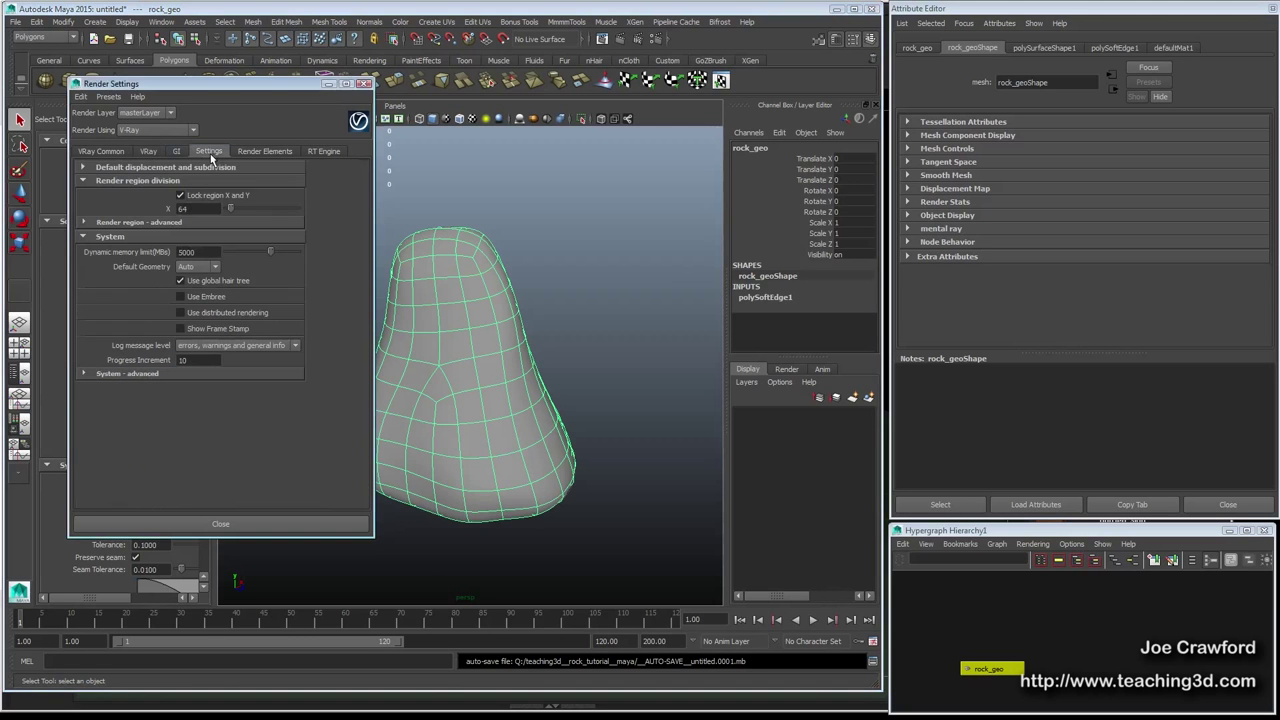
click(140, 170)
double_click(198, 211)
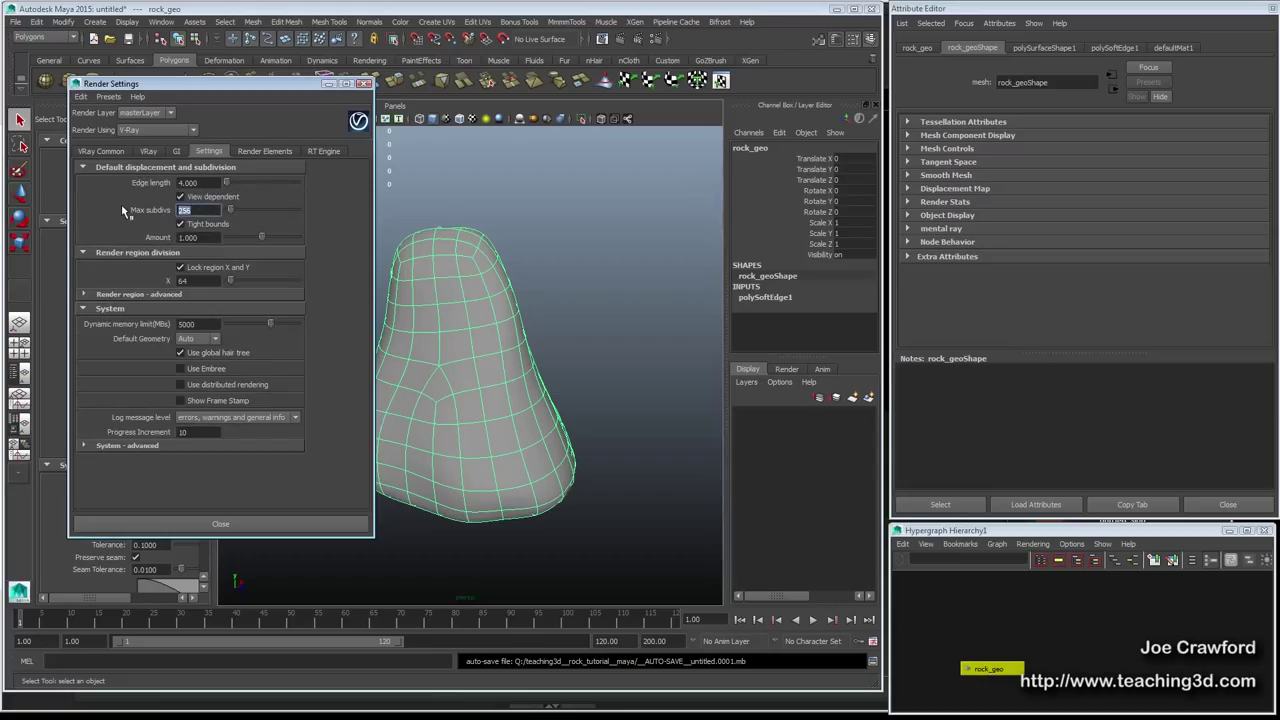
text(12)
key(Return)
double_click(183, 210)
click(196, 210)
click(228, 528)
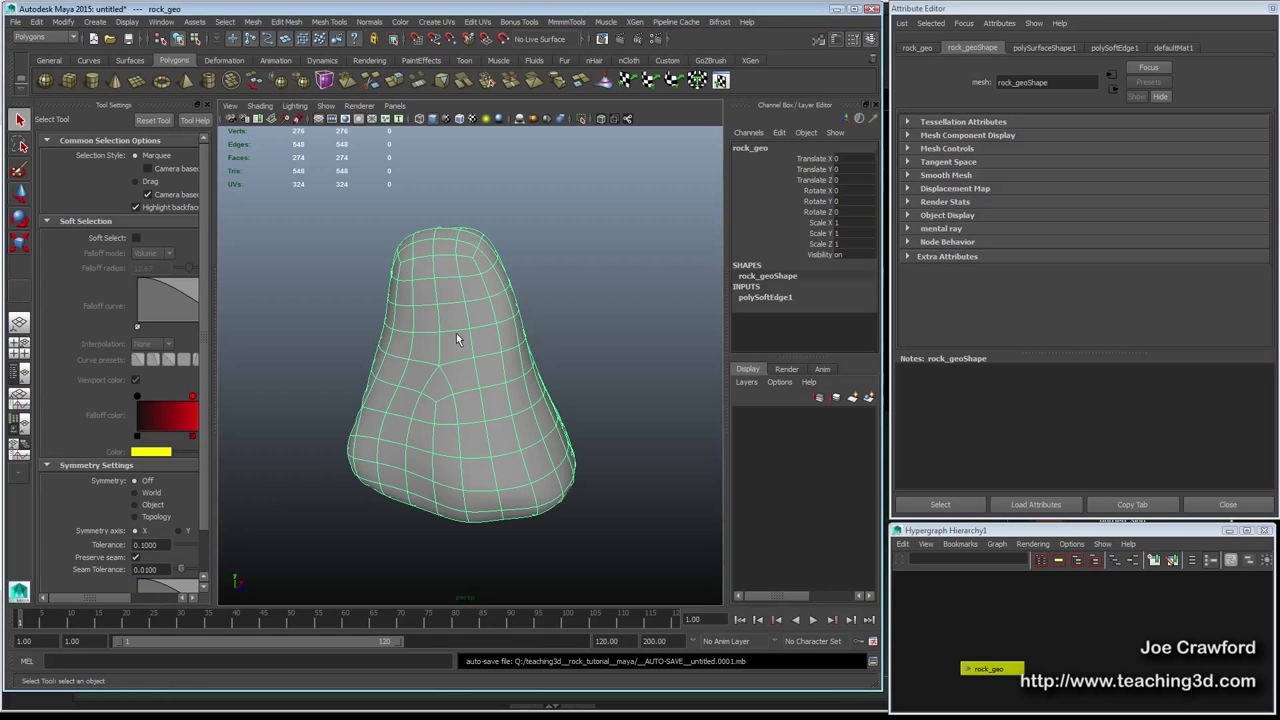
Deselect the rock and create a directional light
ctrl+click(448, 372)
key(e)
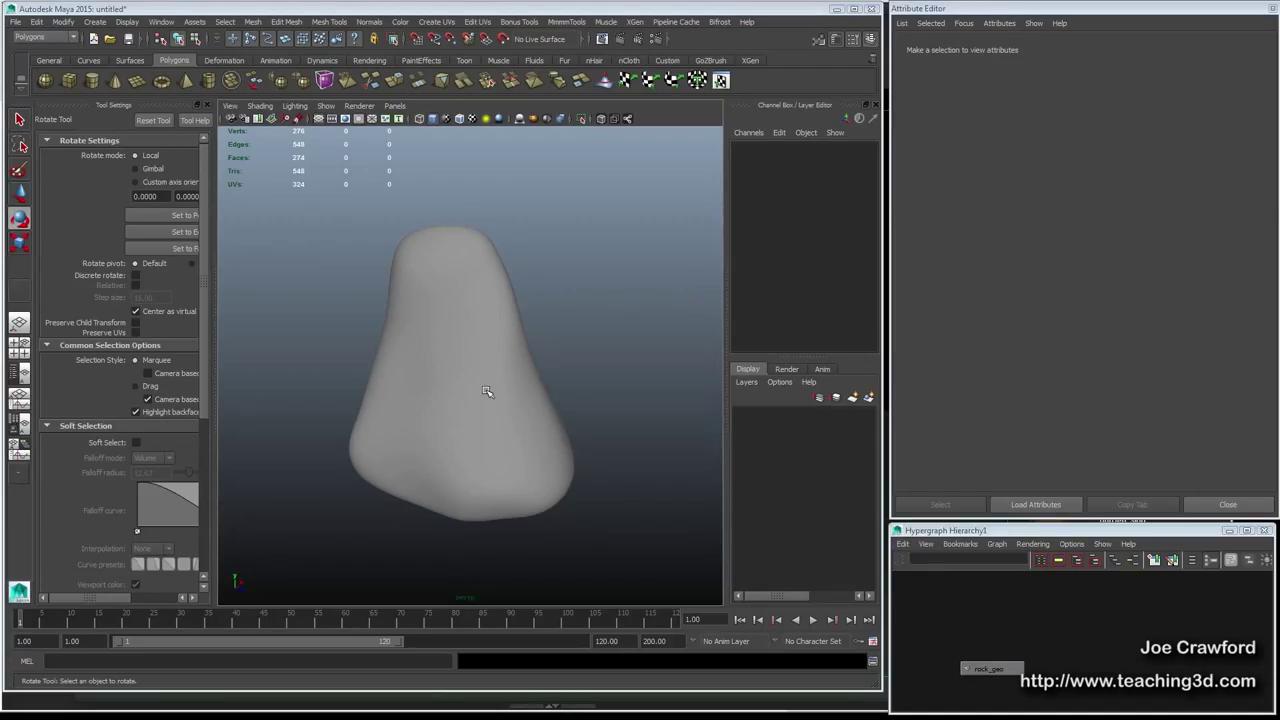
click(95, 21)
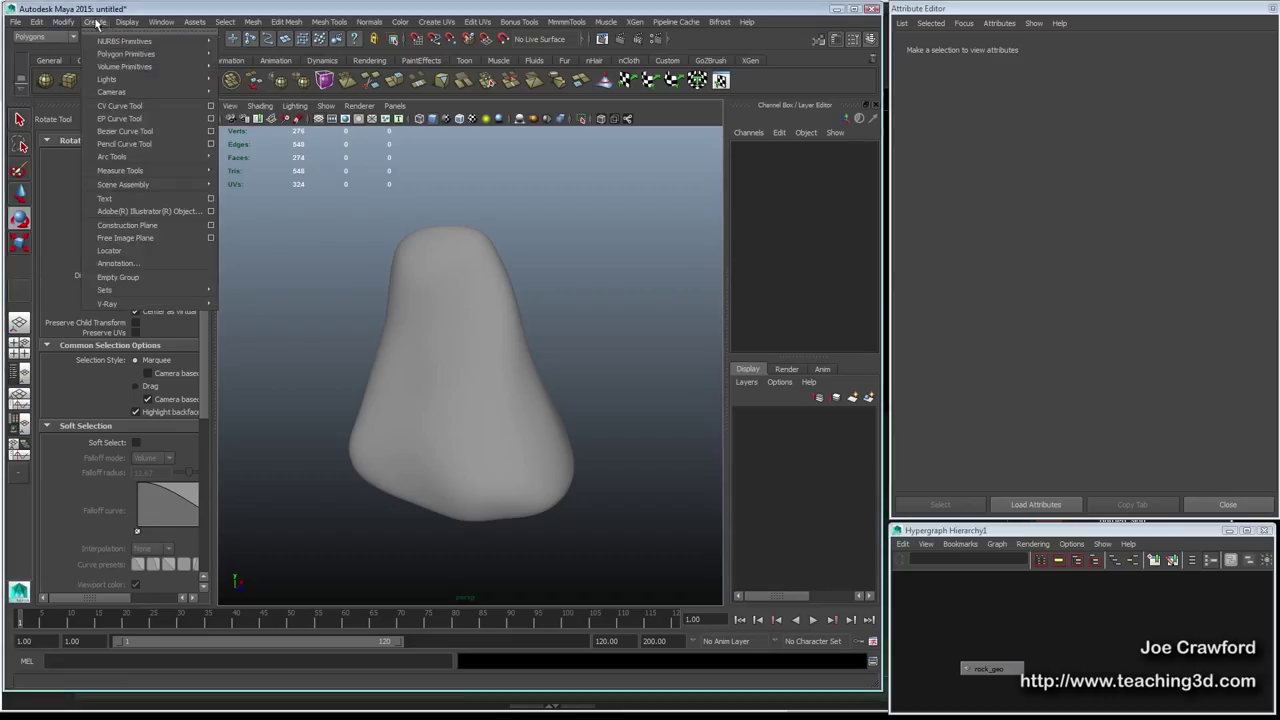
mouse_move(188, 84)
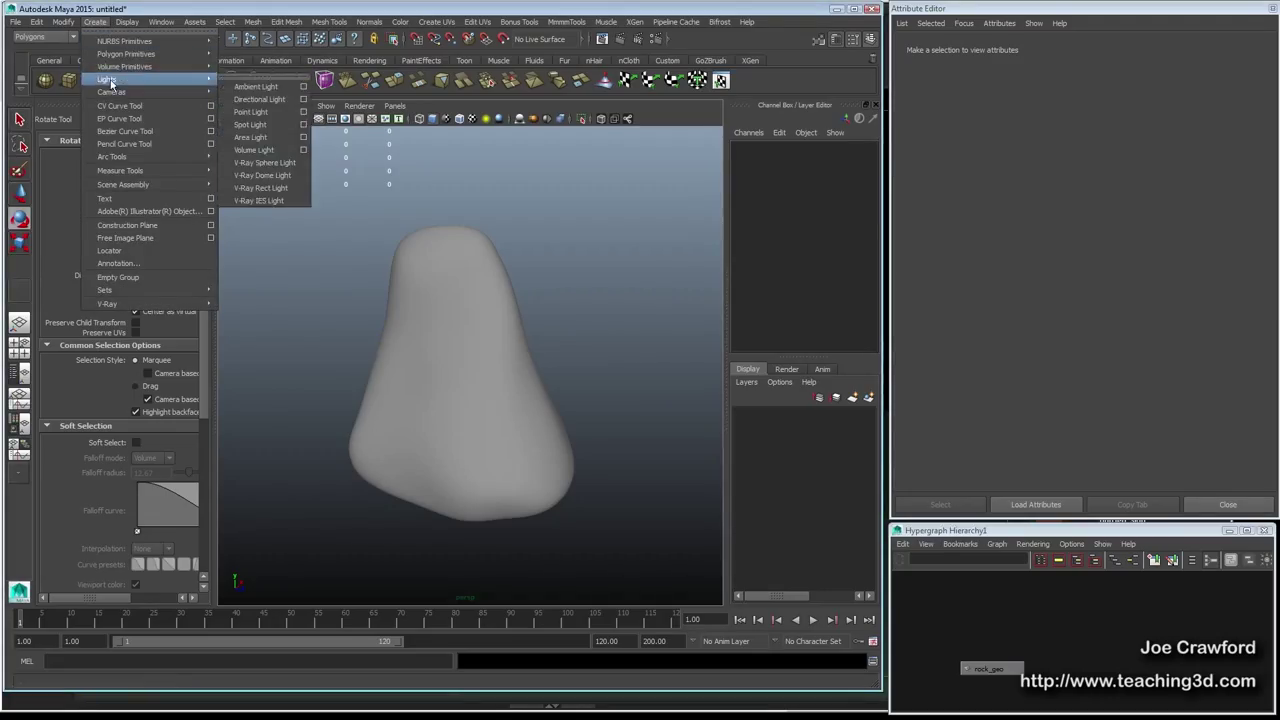
mouse_move(150, 79)
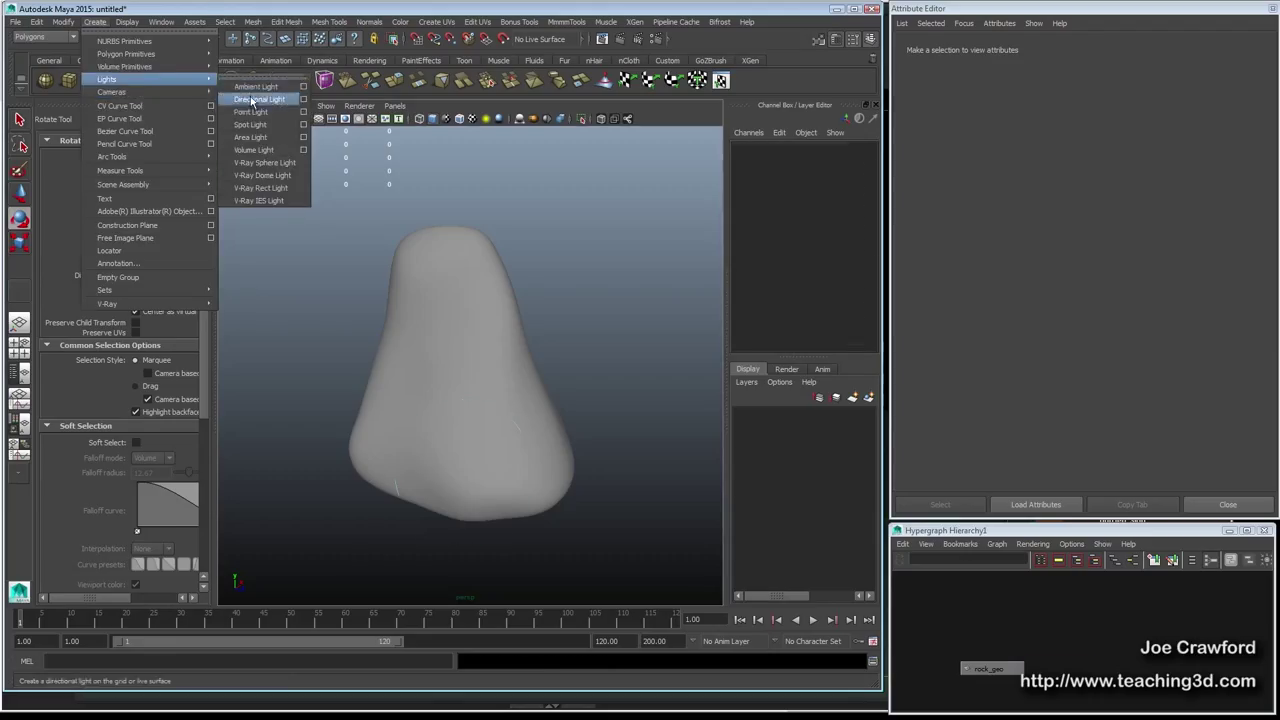
click(255, 92)
Move the directional light to about Y 34.11, Z 24.92 and tilt it to about -52.4° in X, previewing its lighting in the viewport
key(w)
drag(517, 494, 637, 524)
drag(550, 485, 562, 382)
key(e)
drag(594, 326, 586, 383)
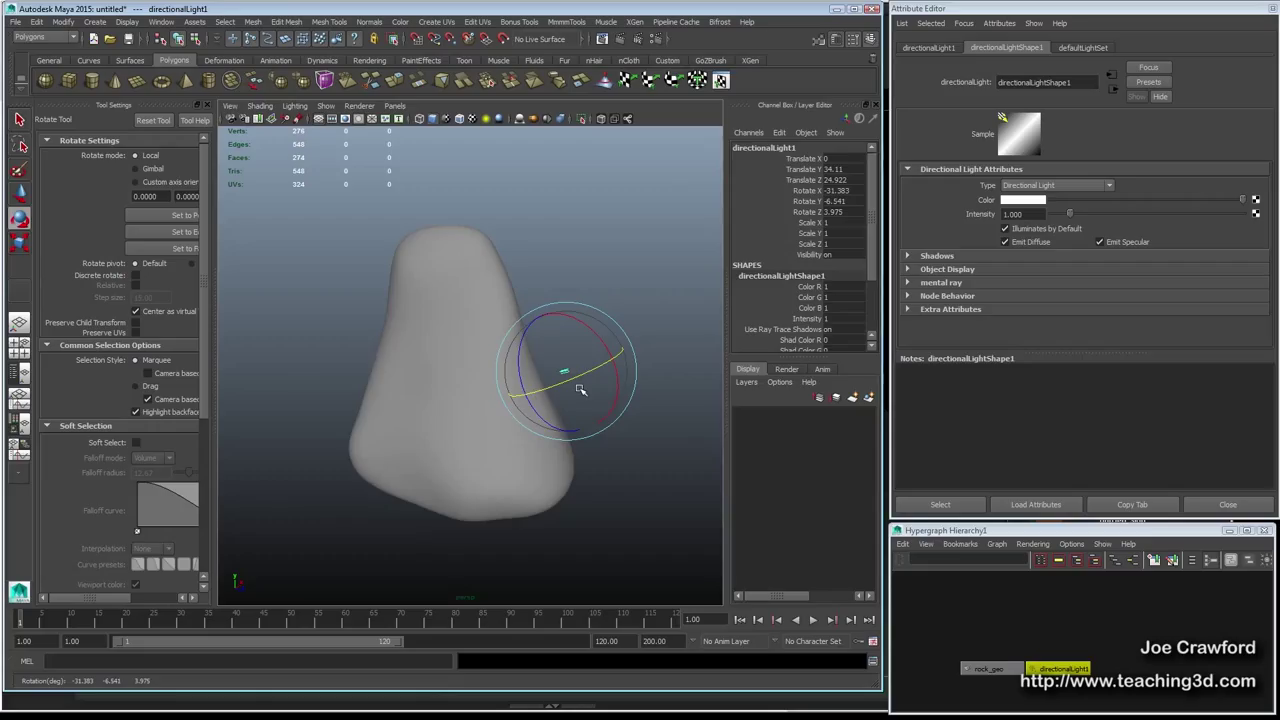
key(7)
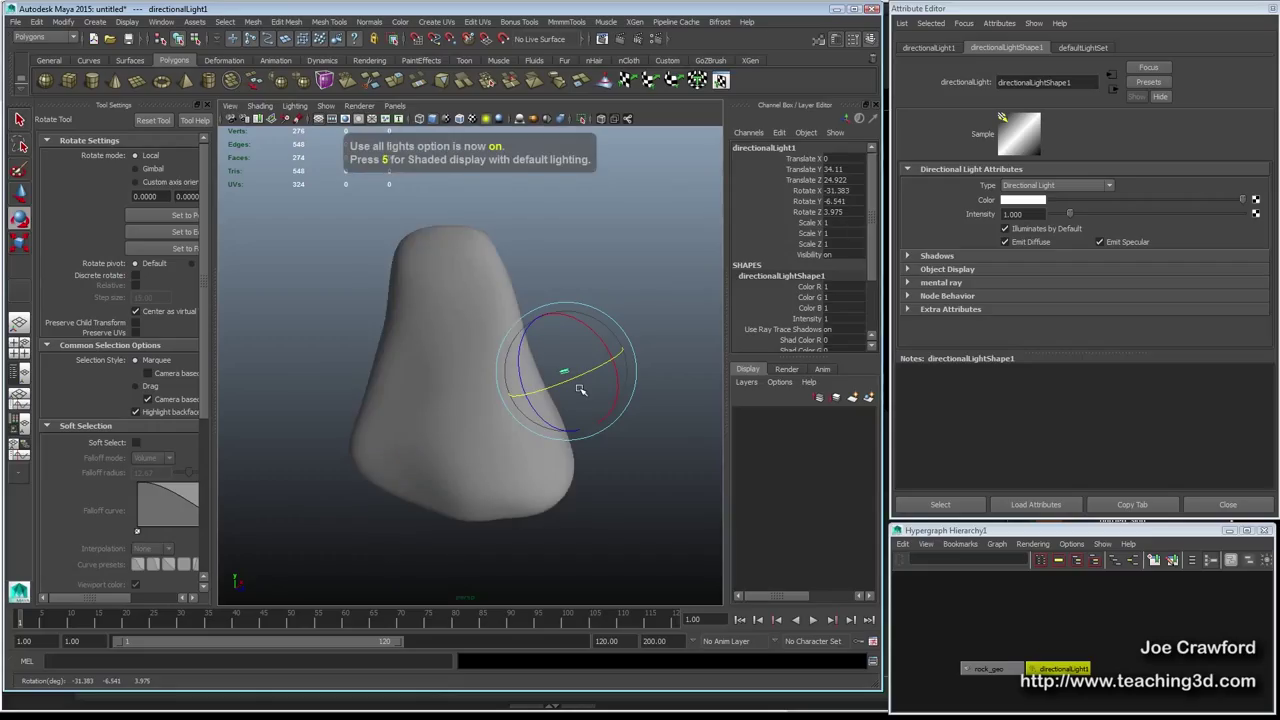
mouse_move(582, 383)
mouse_down()
mouse_move(600, 333)
mouse_move(567, 325)
mouse_move(577, 358)
mouse_up()
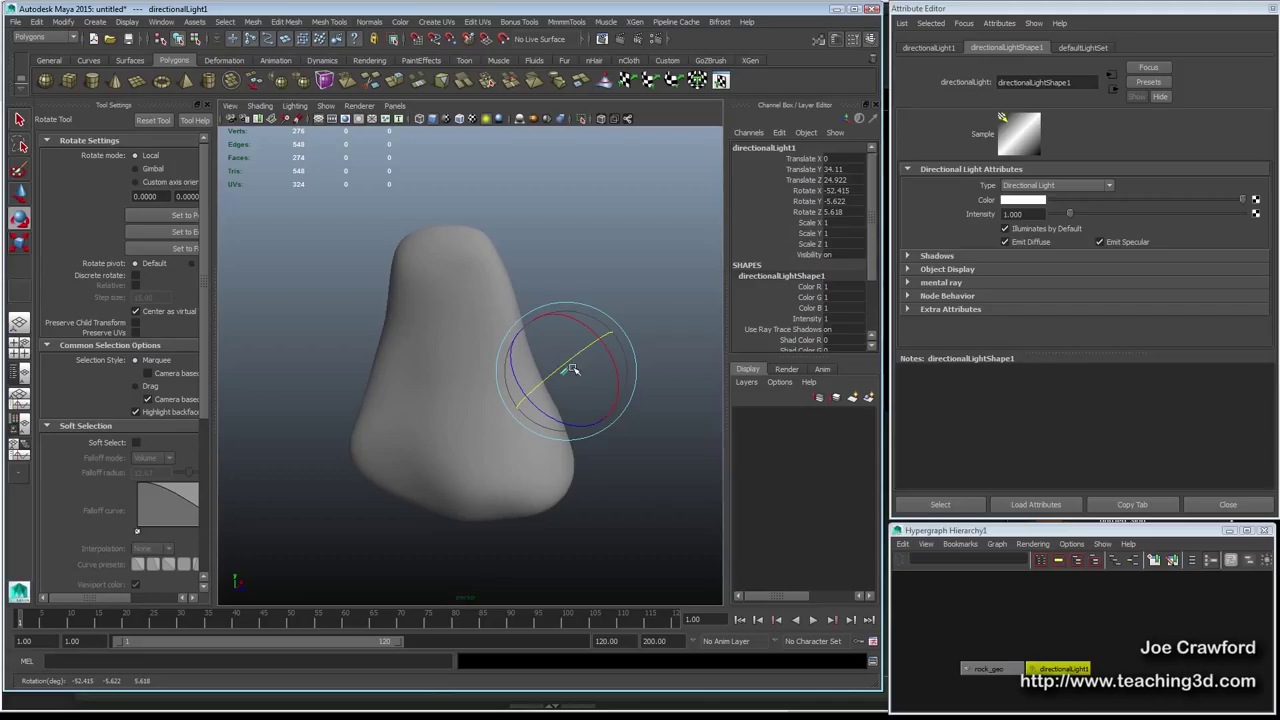
key(6)
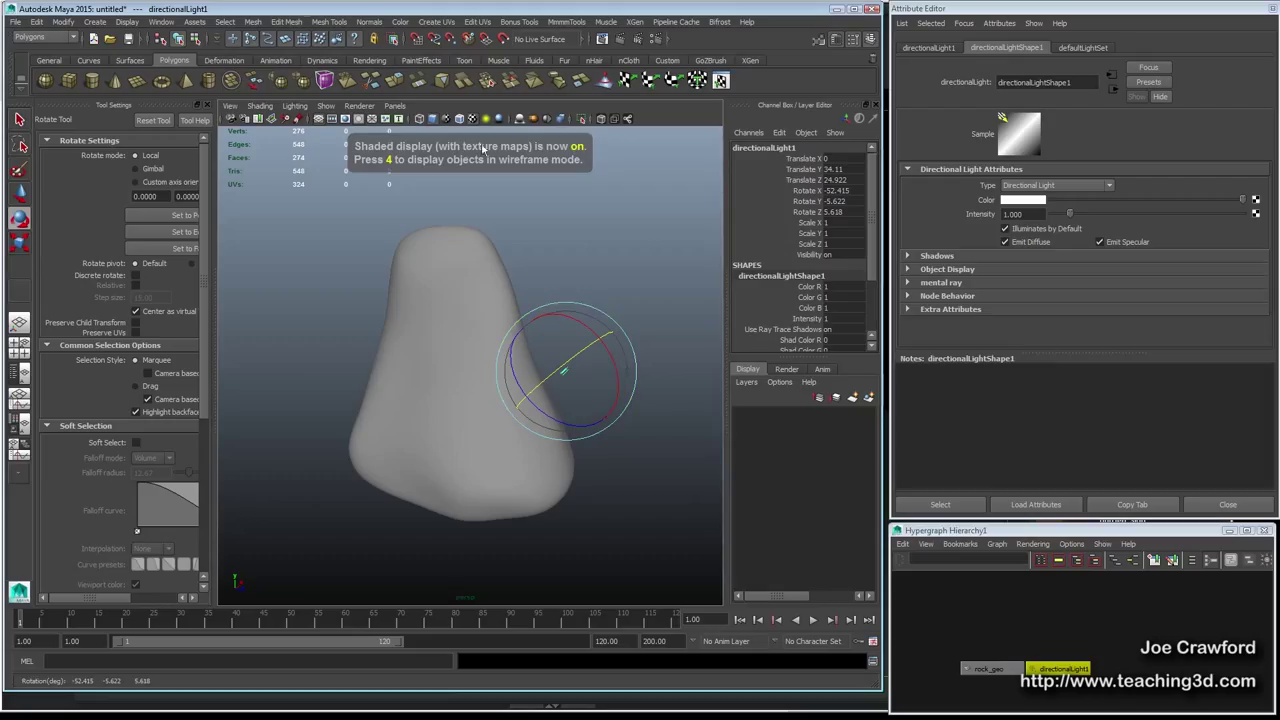
Assign a new VRay Mtl to rock_geo and name the material rock__mat
click(447, 277)
right_drag(447, 277, 453, 535)
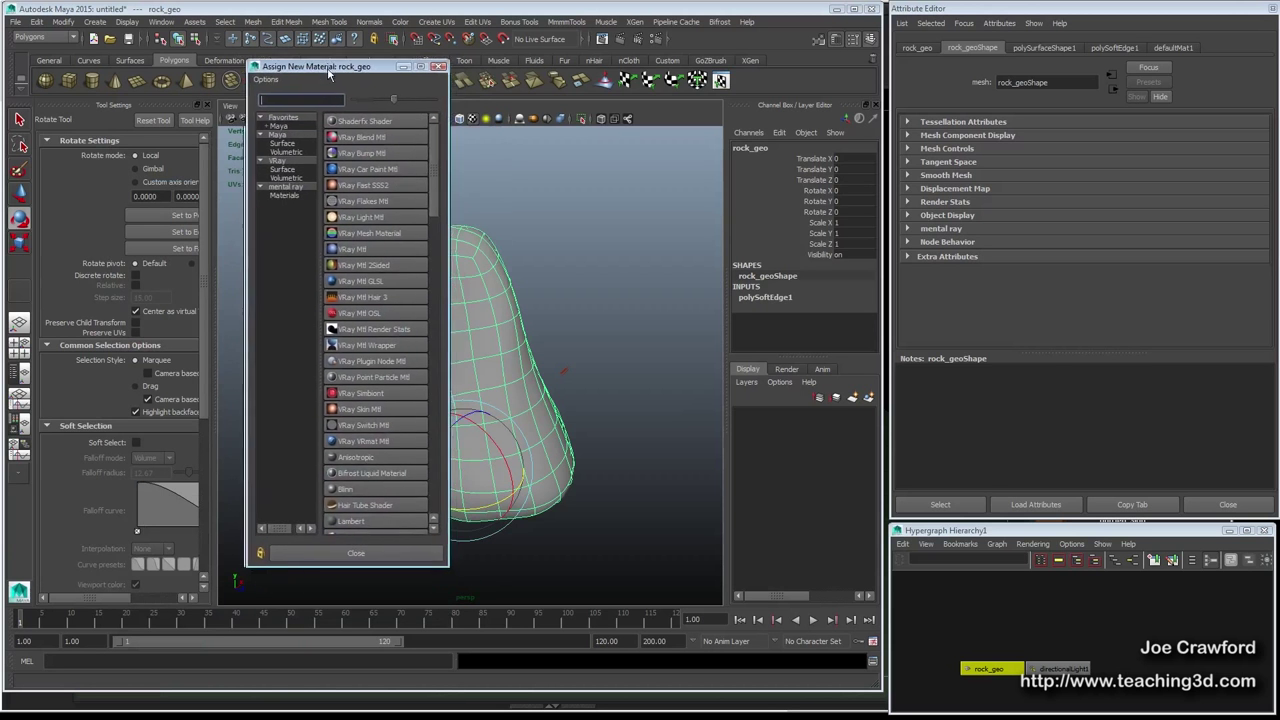
click(358, 251)
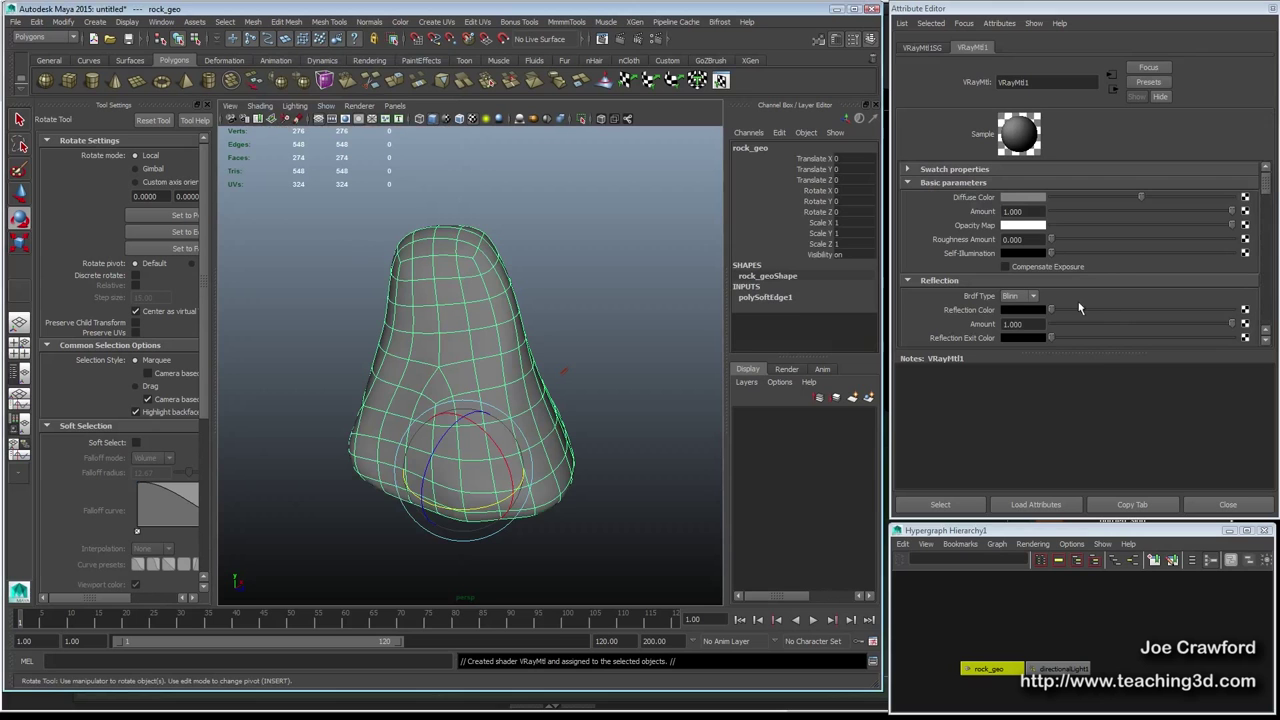
double_click(1013, 82)
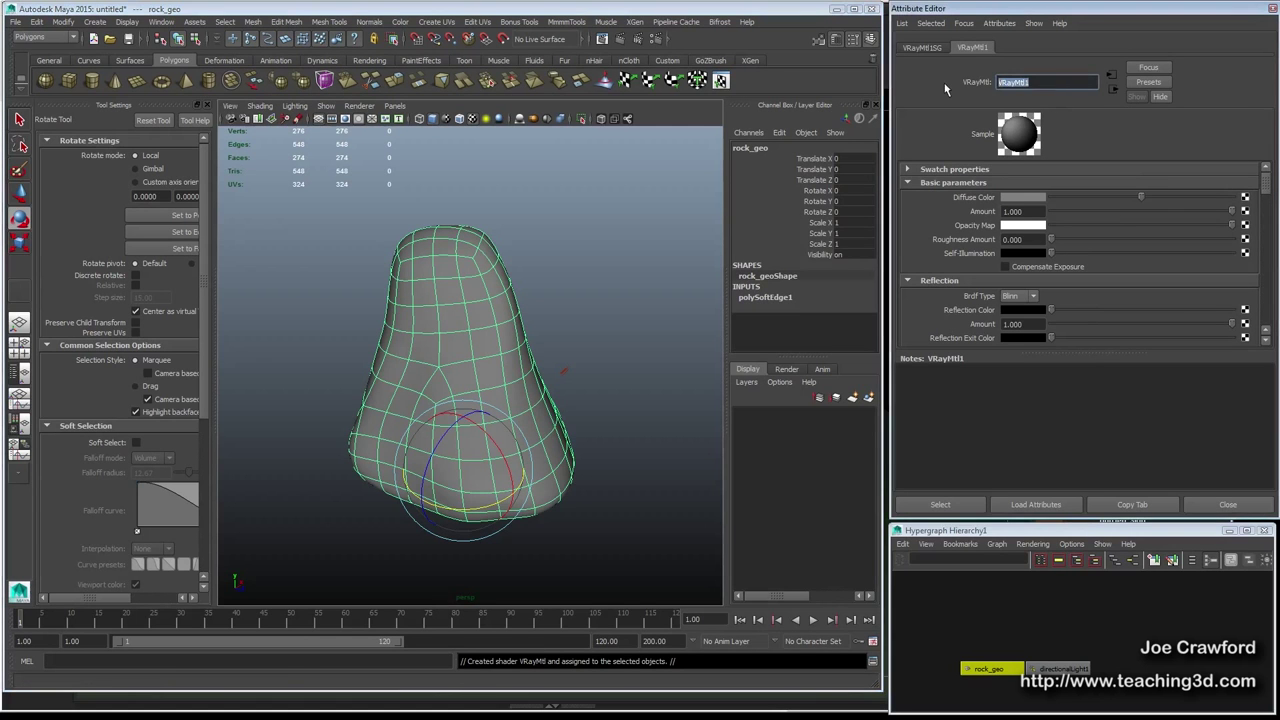
text(rock_mat)
key(Return)
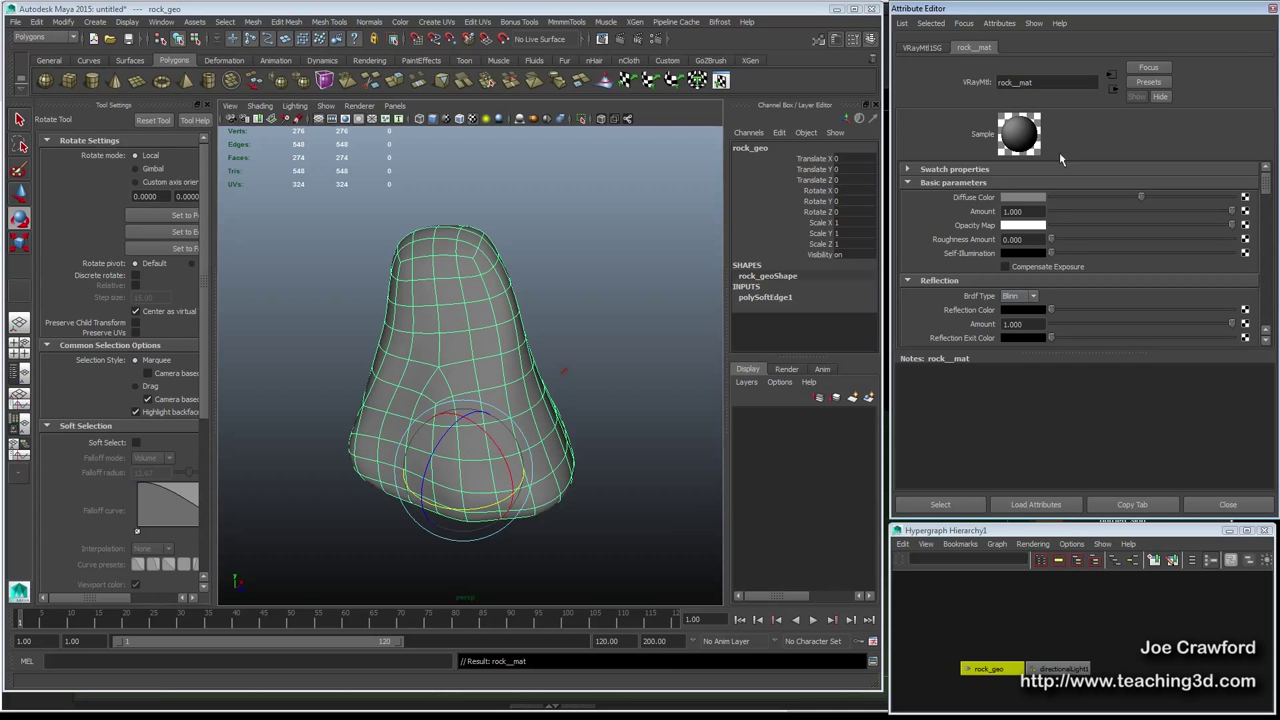
Rename the shading group of rock__mat to rock__sg
drag(1036, 83, 987, 84)
click(1112, 80)
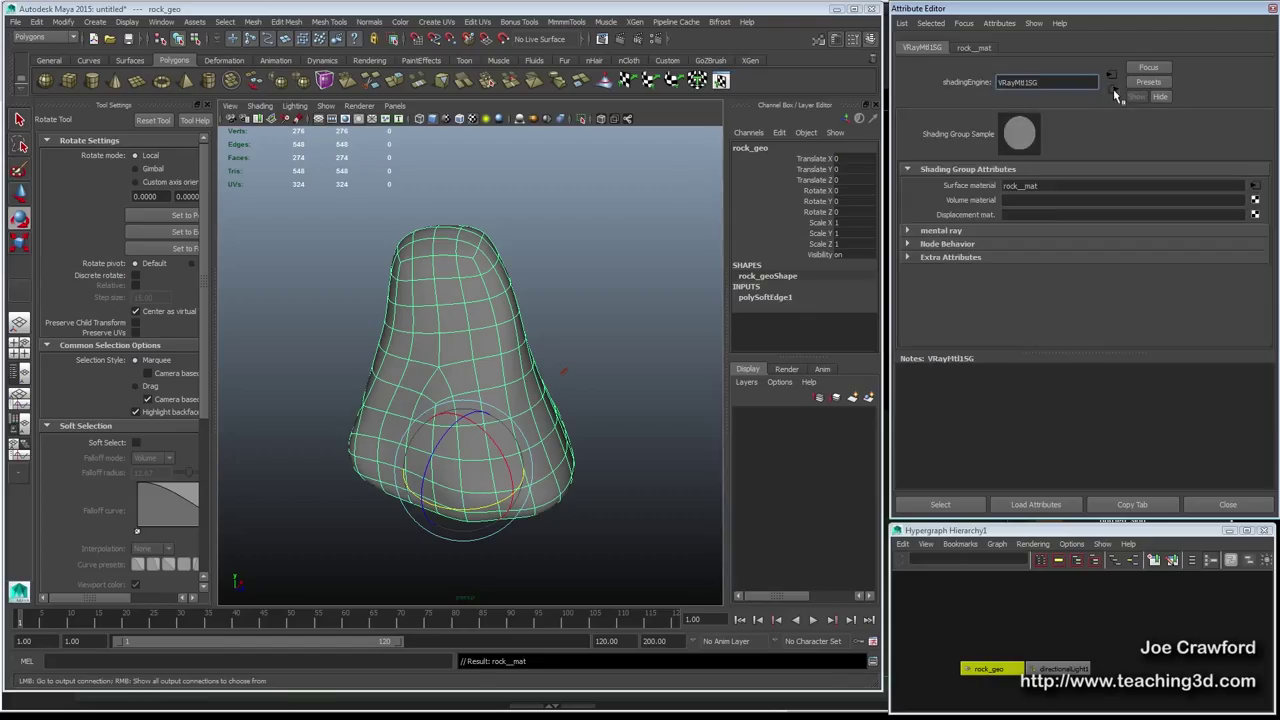
double_click(1041, 84)
text(rock)
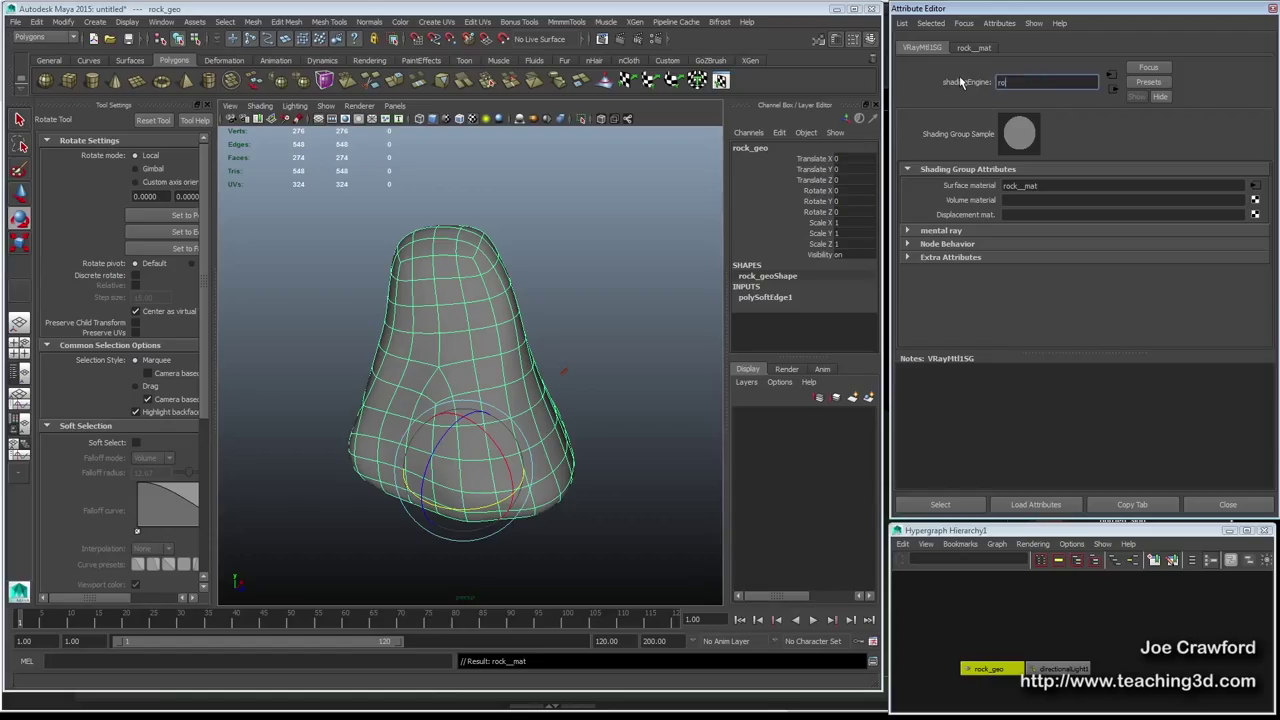
text(__sg)
key(Return)
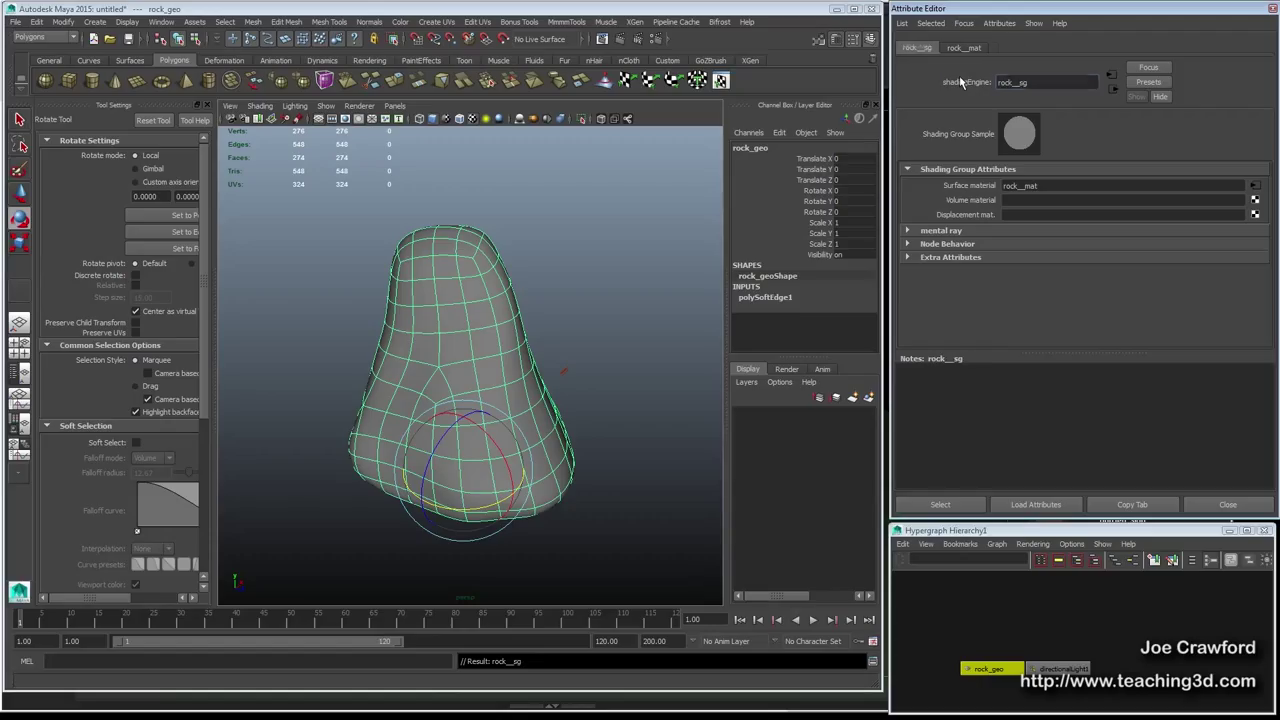
double_click(1045, 84)
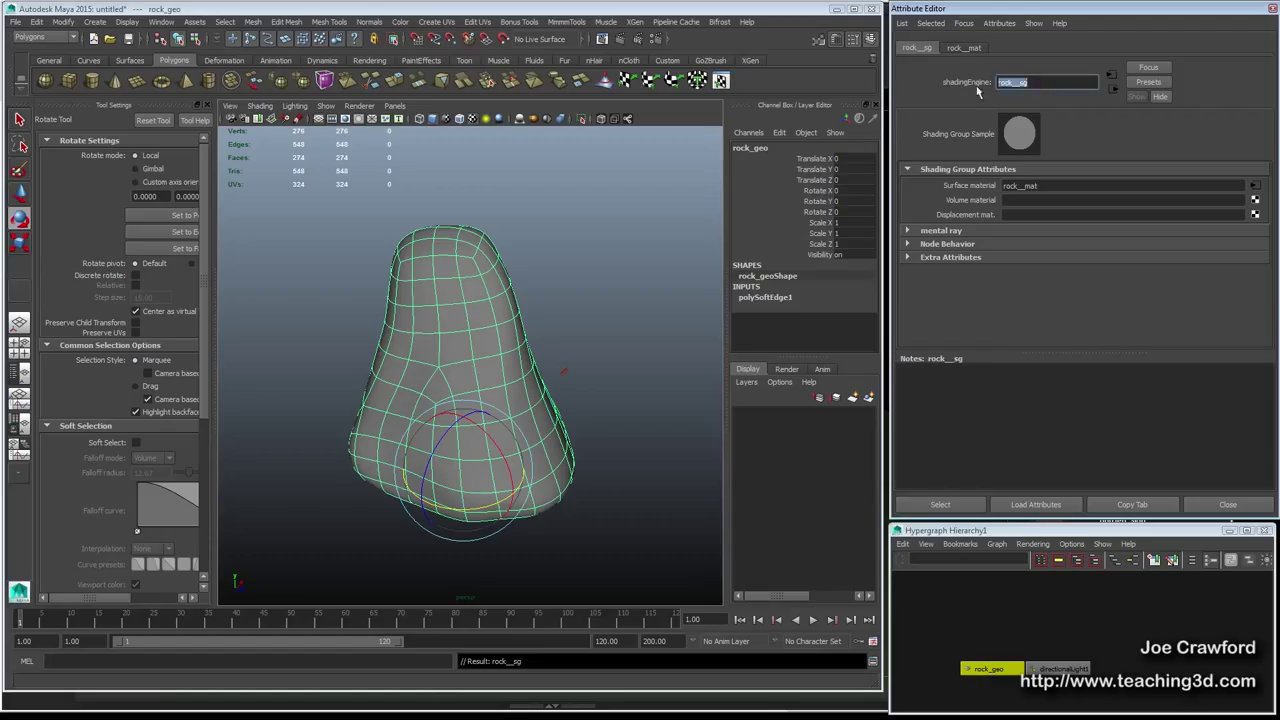
double_click(1045, 186)
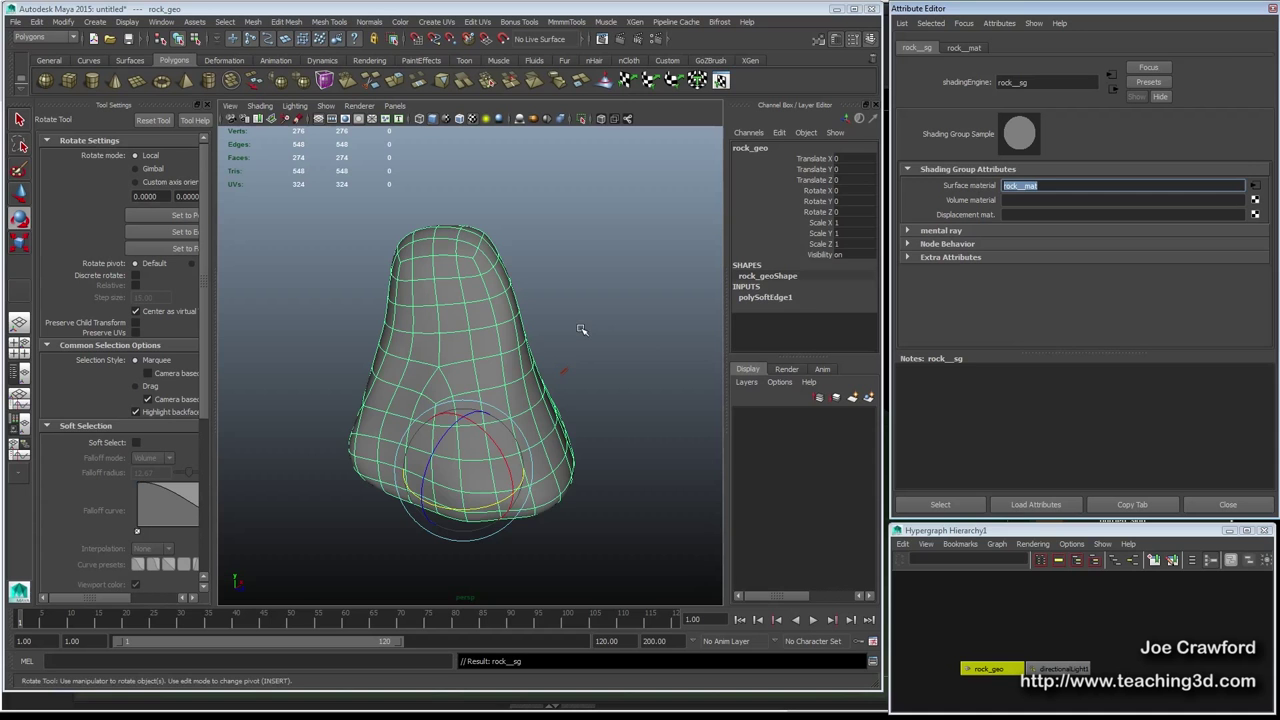
Adjust the perspective view of the rock, test-render it in V-Ray and close the frame buffer
alt+drag(584, 331, 584, 332)
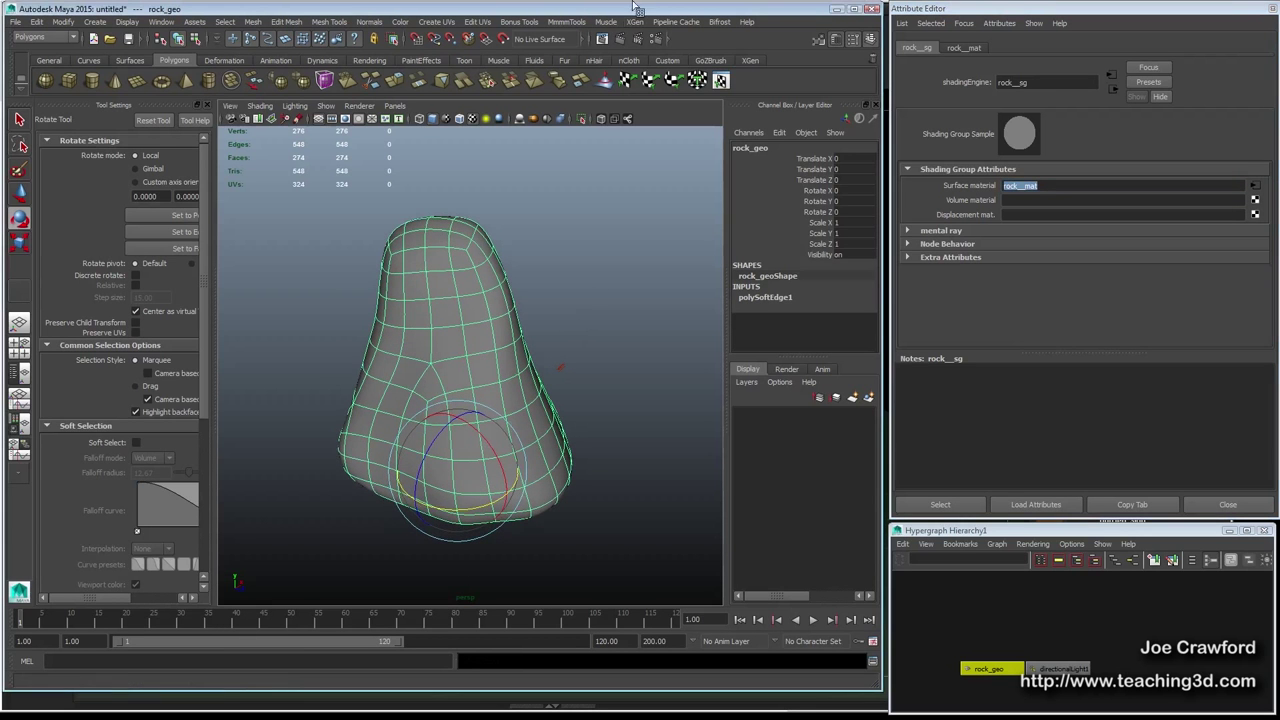
click(620, 42)
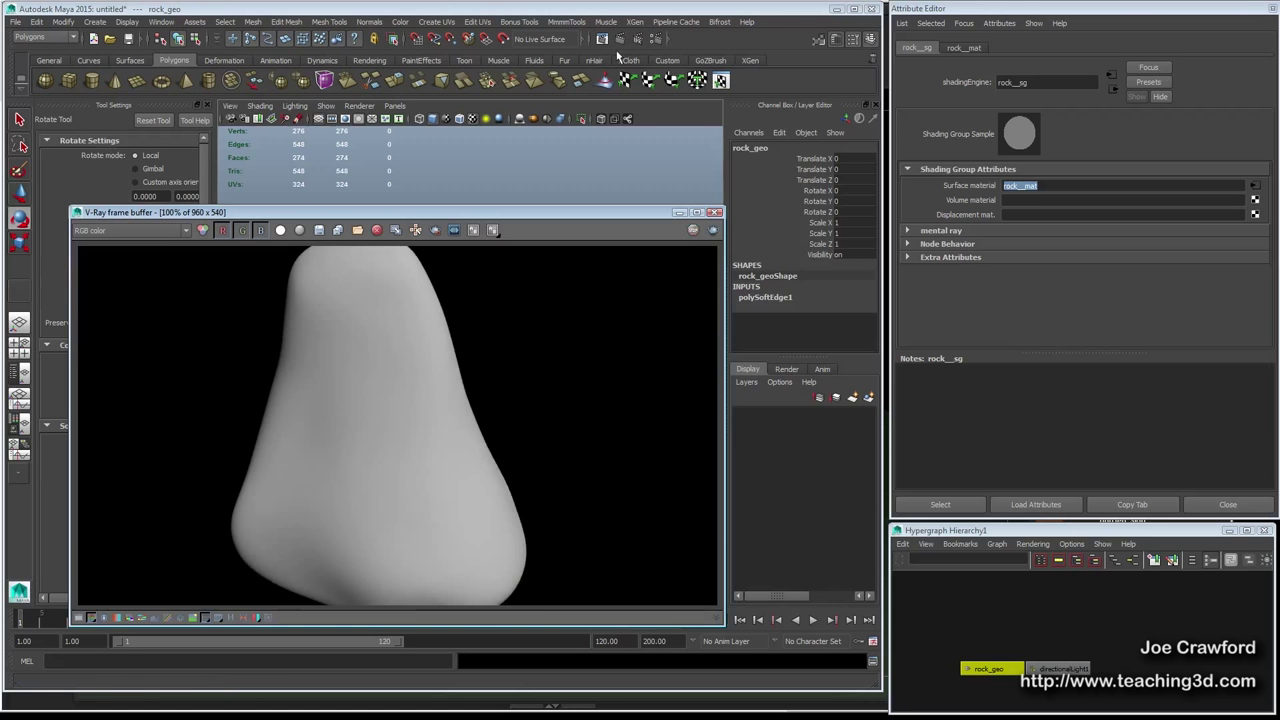
click(715, 213)
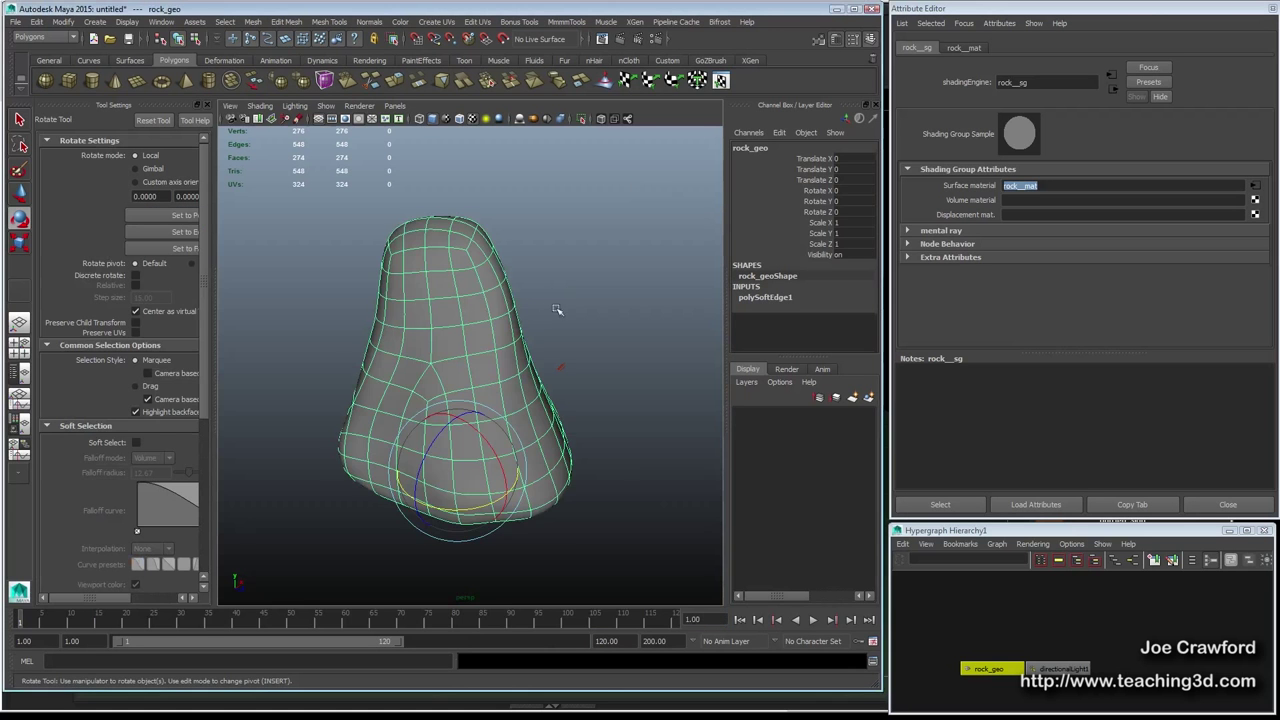
Display the perspective camera's resolution gate and frame the whole rock inside it
scroll(488, 310, down, 3)
scroll(495, 310, up, 2)
scroll(500, 308, up, 1)
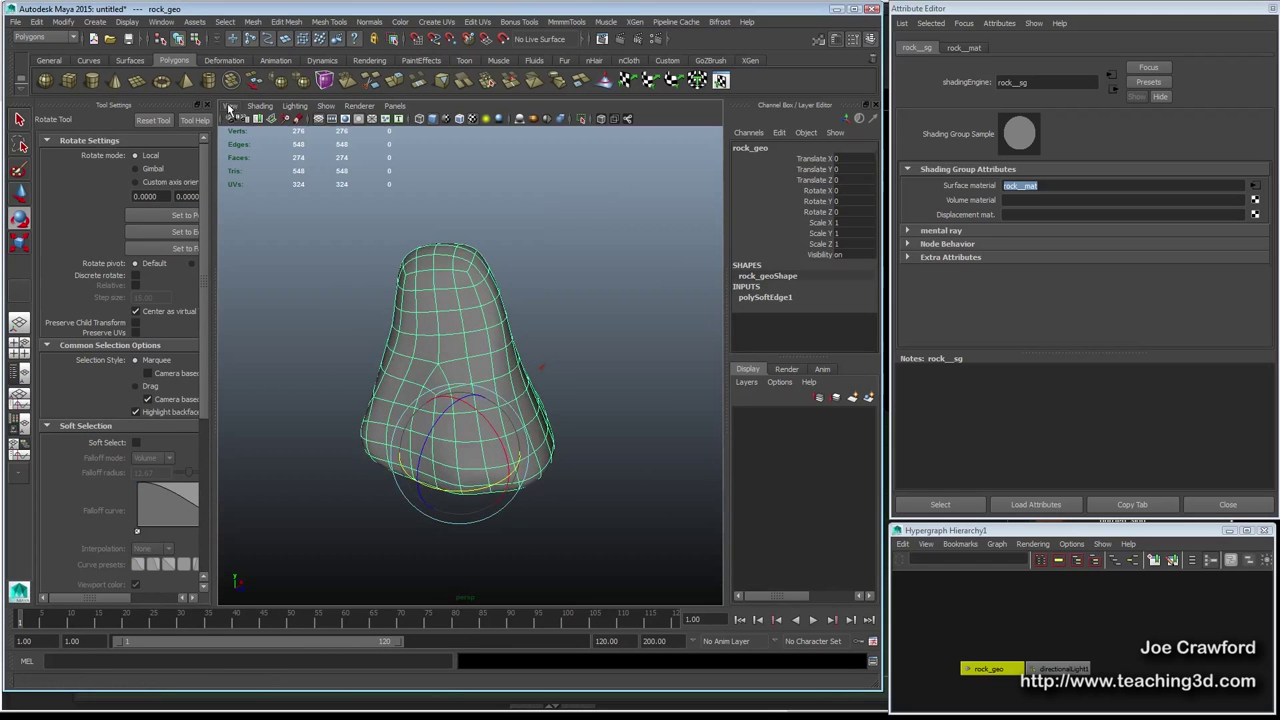
click(229, 106)
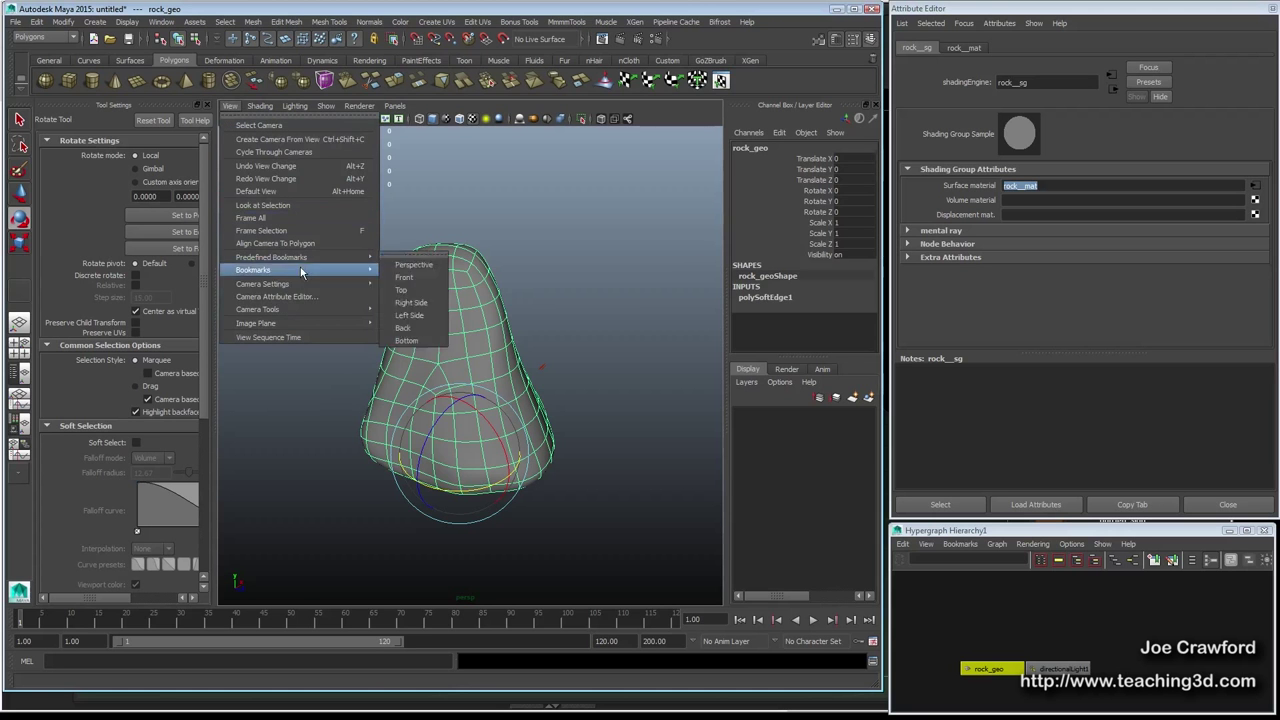
mouse_move(302, 283)
click(420, 356)
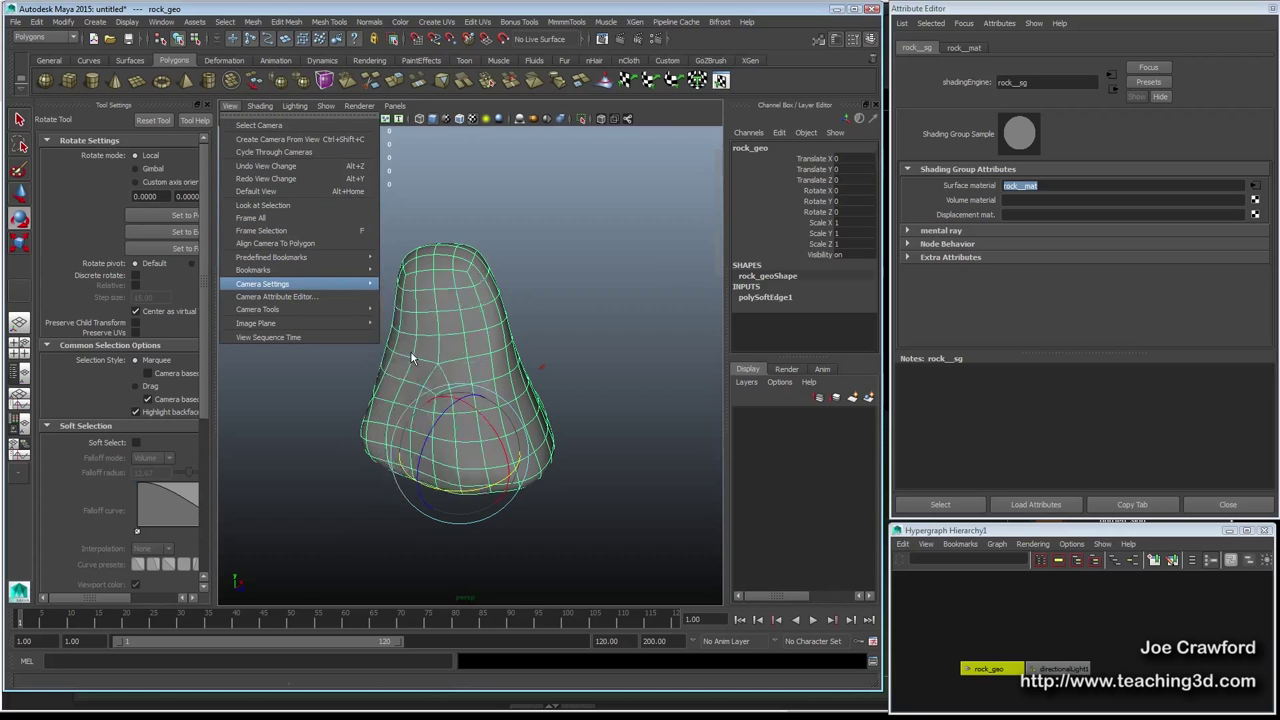
mouse_move(456, 360)
alt+mouse_down()
mouse_move(440, 362)
mouse_move(460, 350)
alt+mouse_up()
key(q)
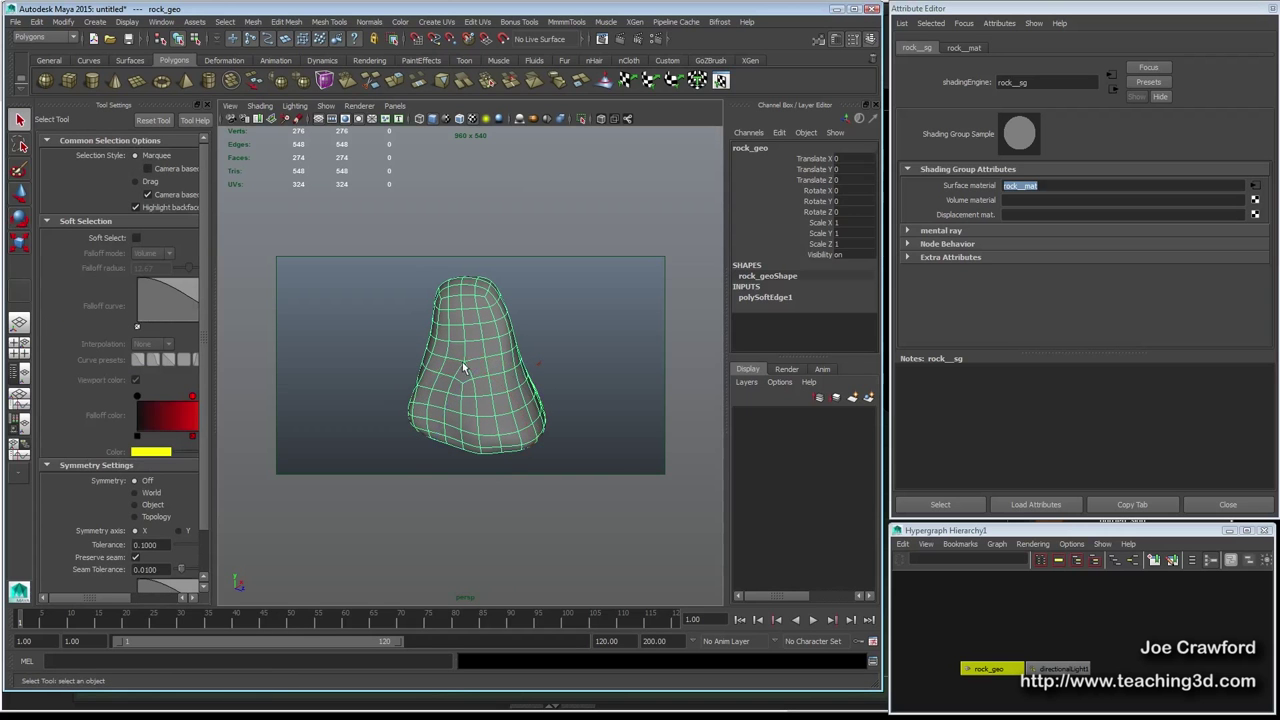
Deselect the rock, test-render the reframed view in V-Ray and close the frame buffer
click(338, 325)
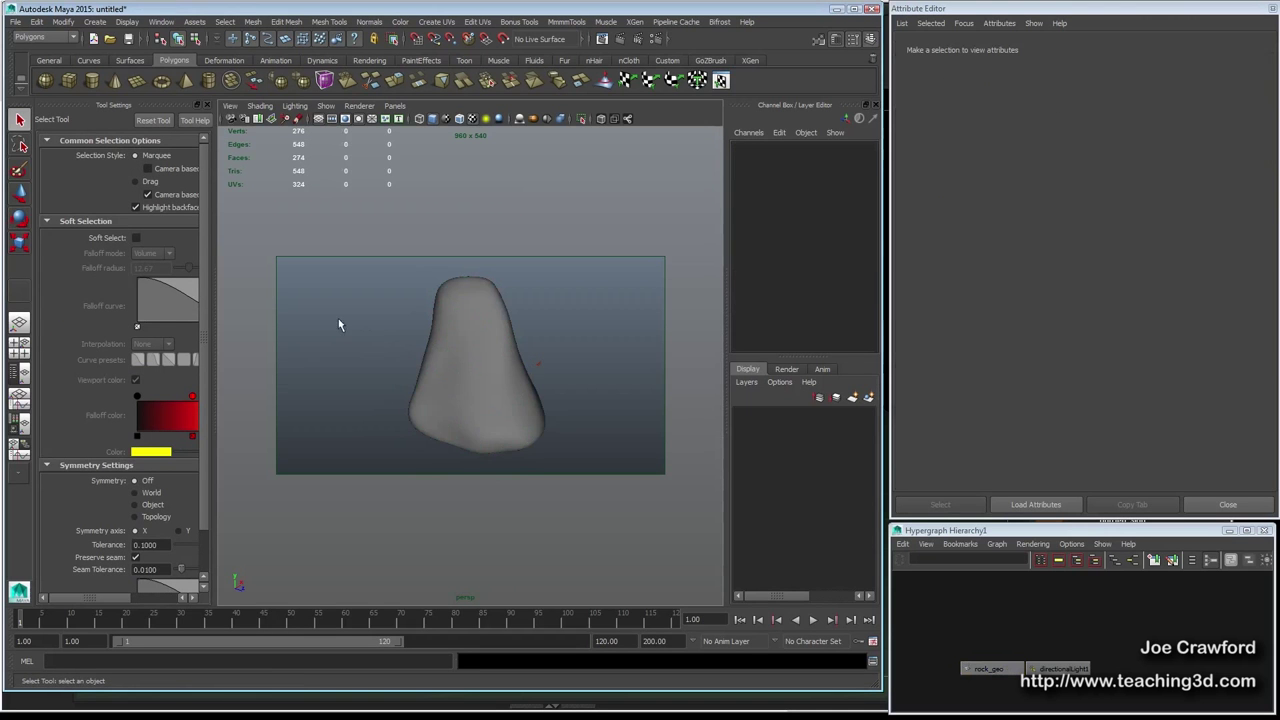
click(619, 39)
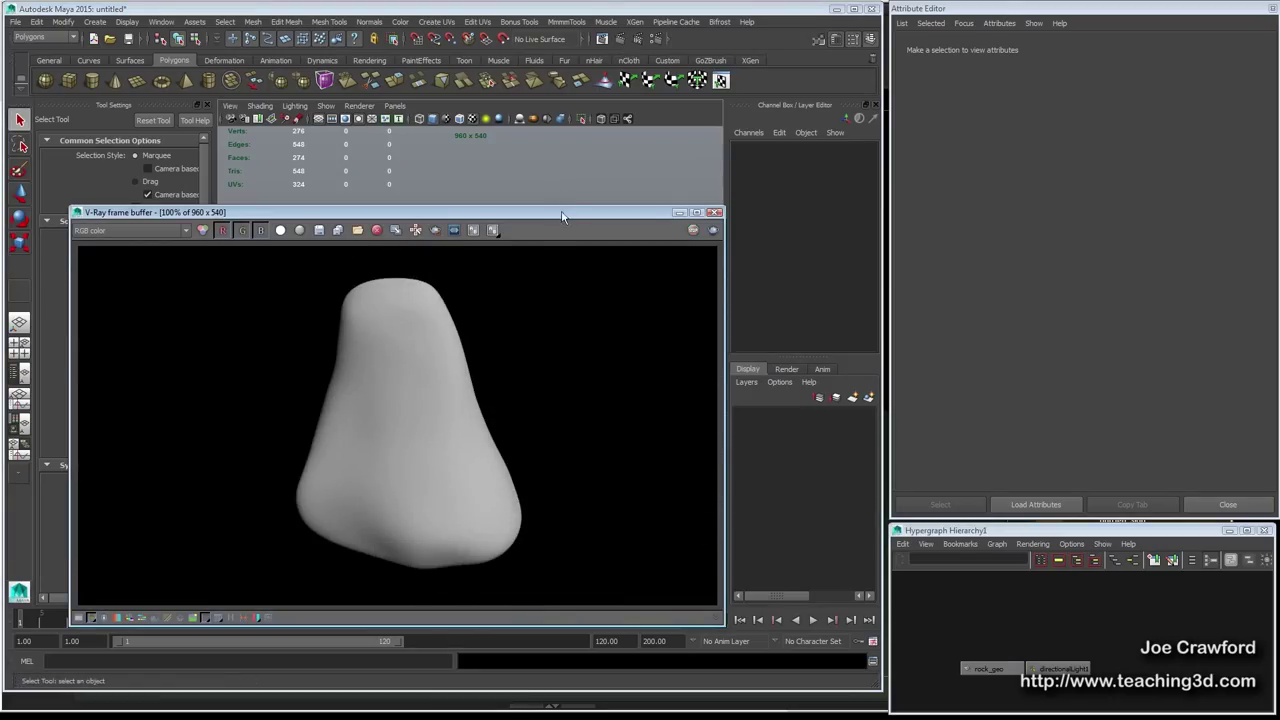
drag(561, 212, 563, 125)
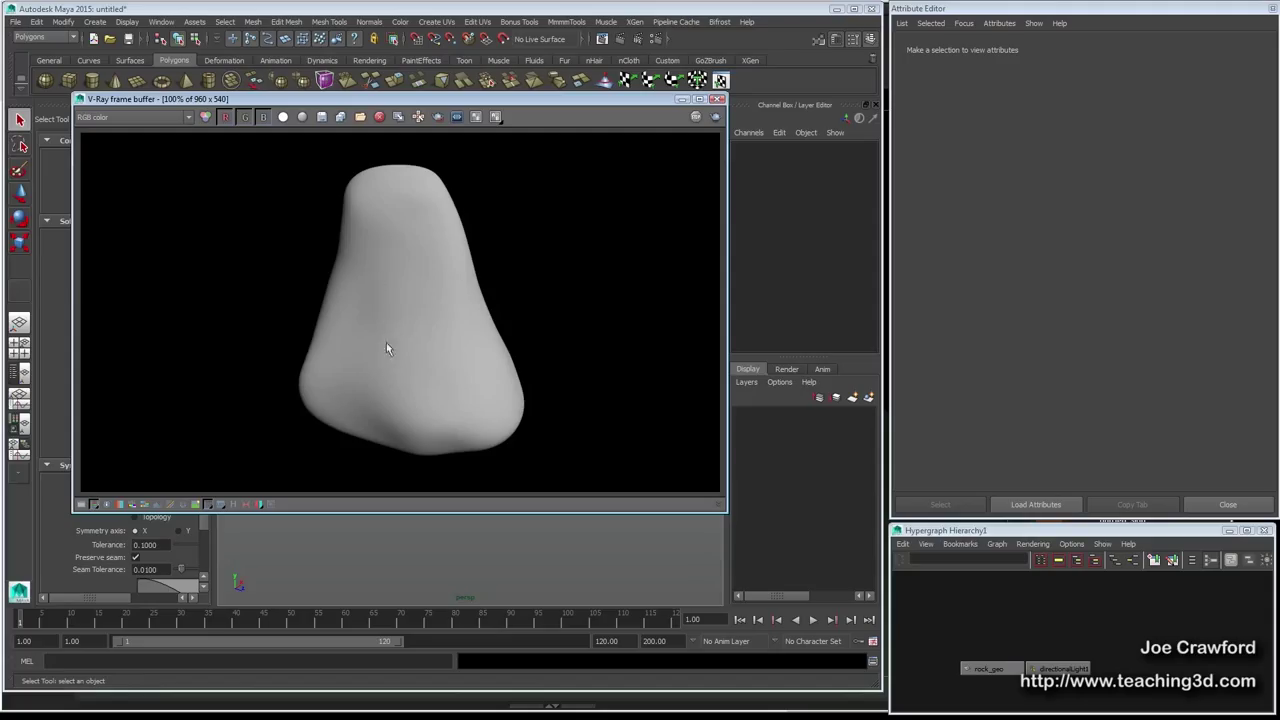
click(716, 99)
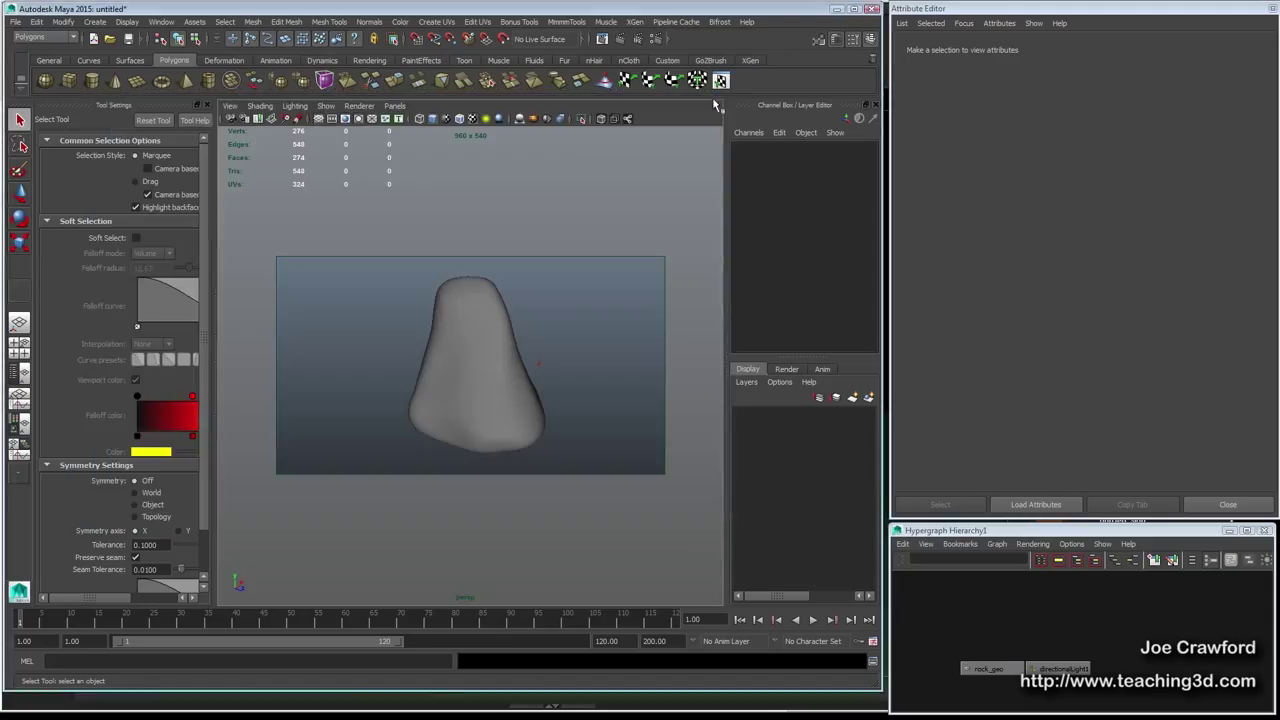
Connect a new File texture to the displacement material slot of the rock's shading group, rock__sg
click(421, 402)
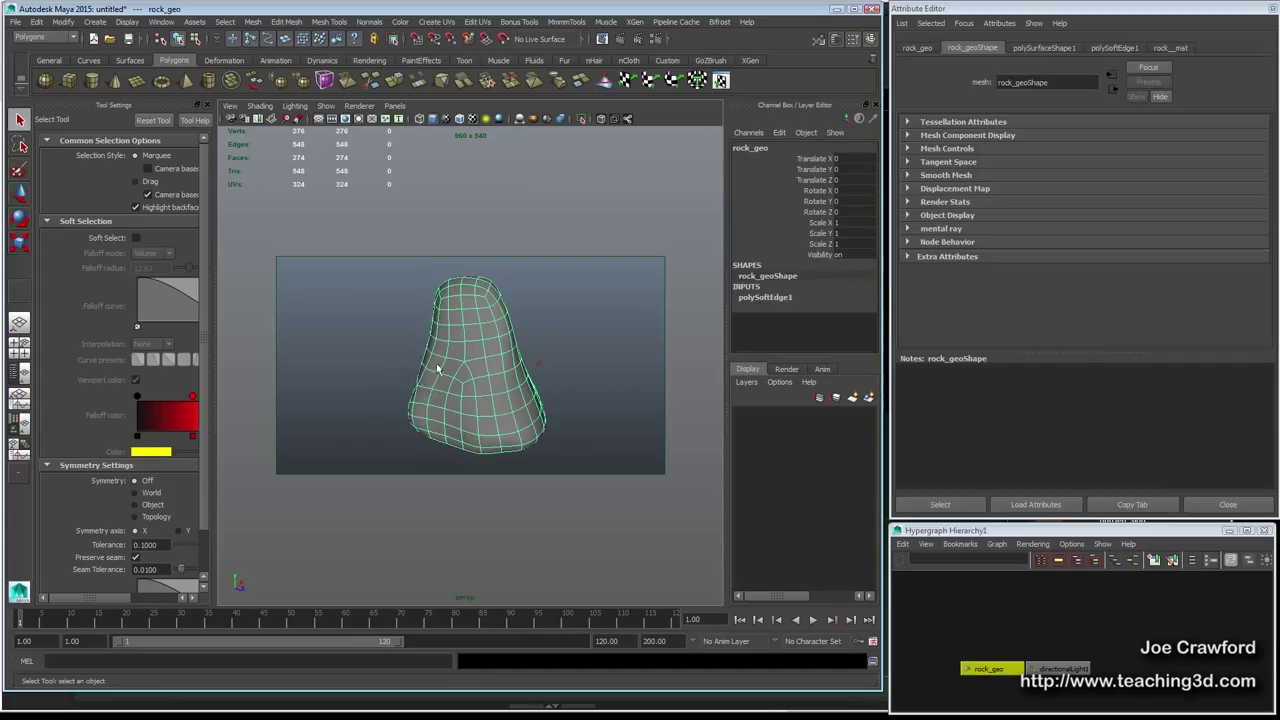
right_drag(447, 342, 423, 592)
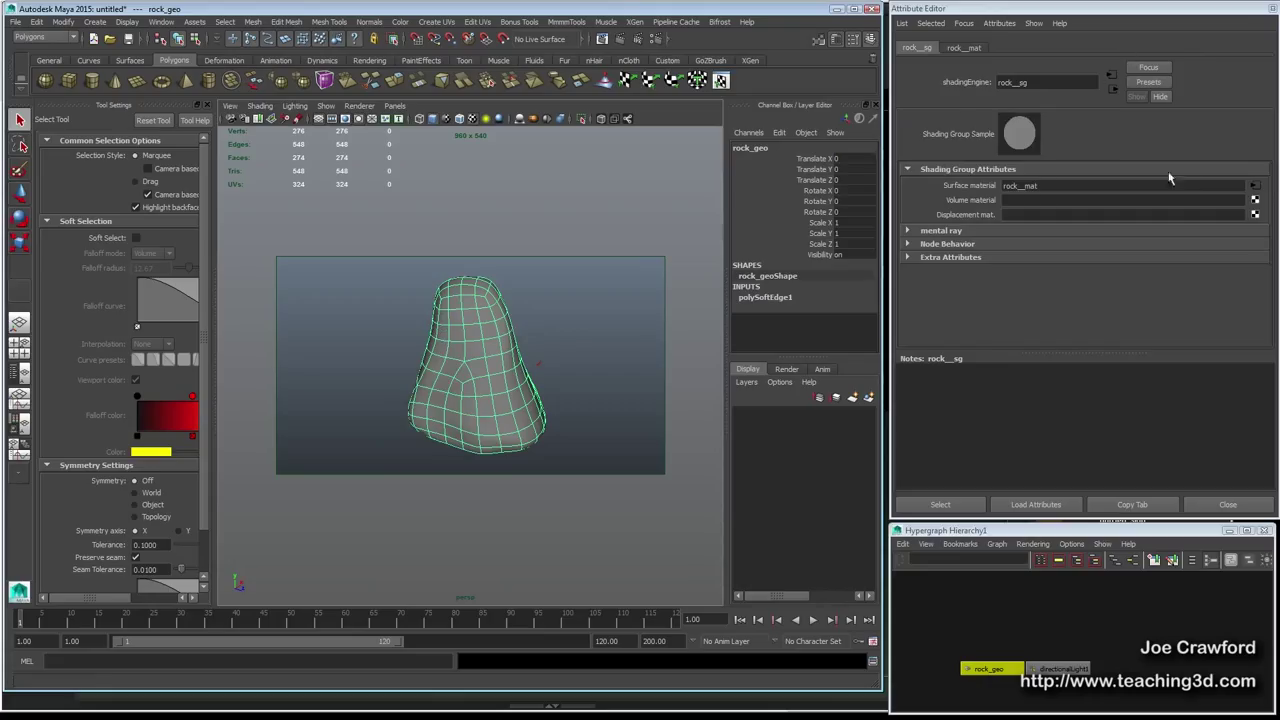
click(1253, 186)
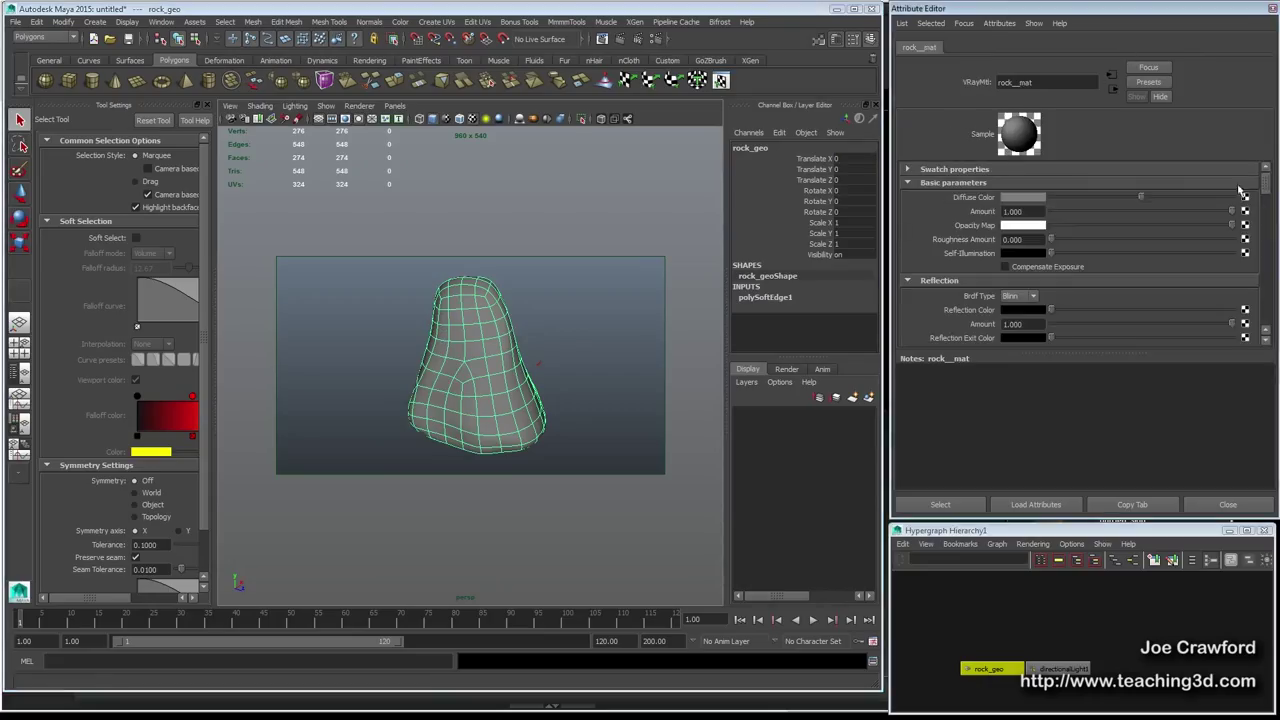
click(1113, 91)
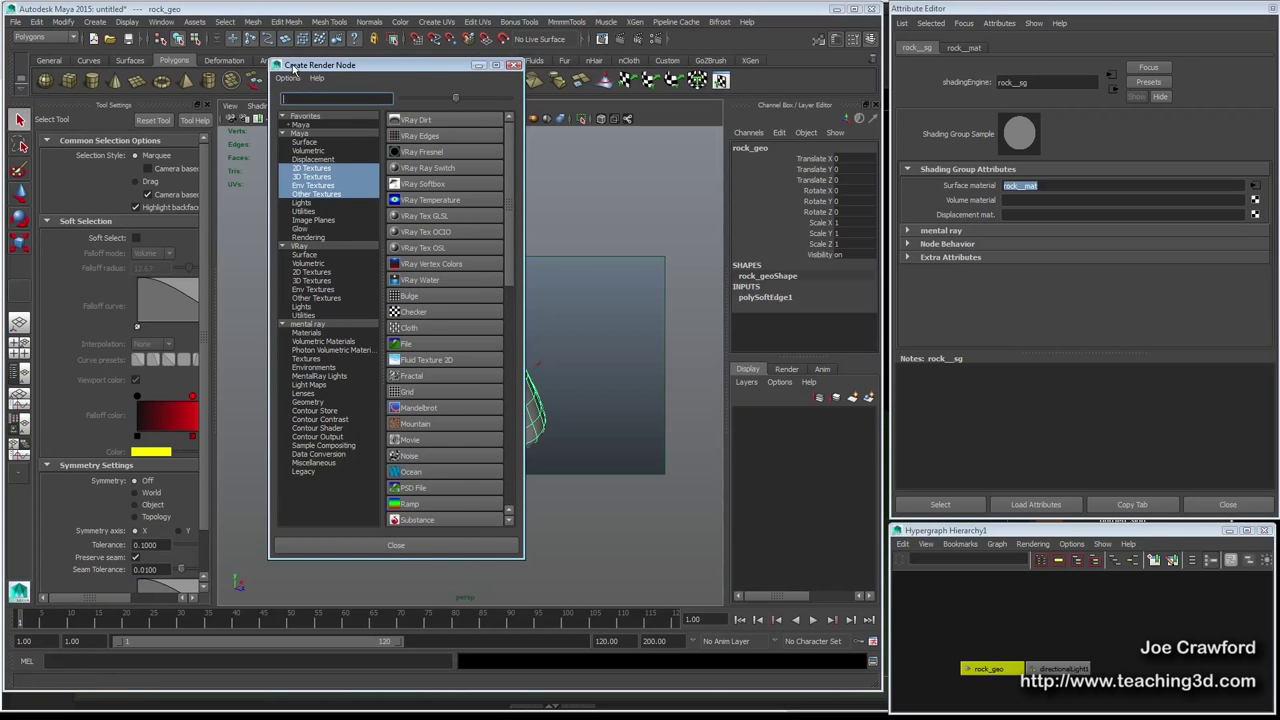
click(407, 345)
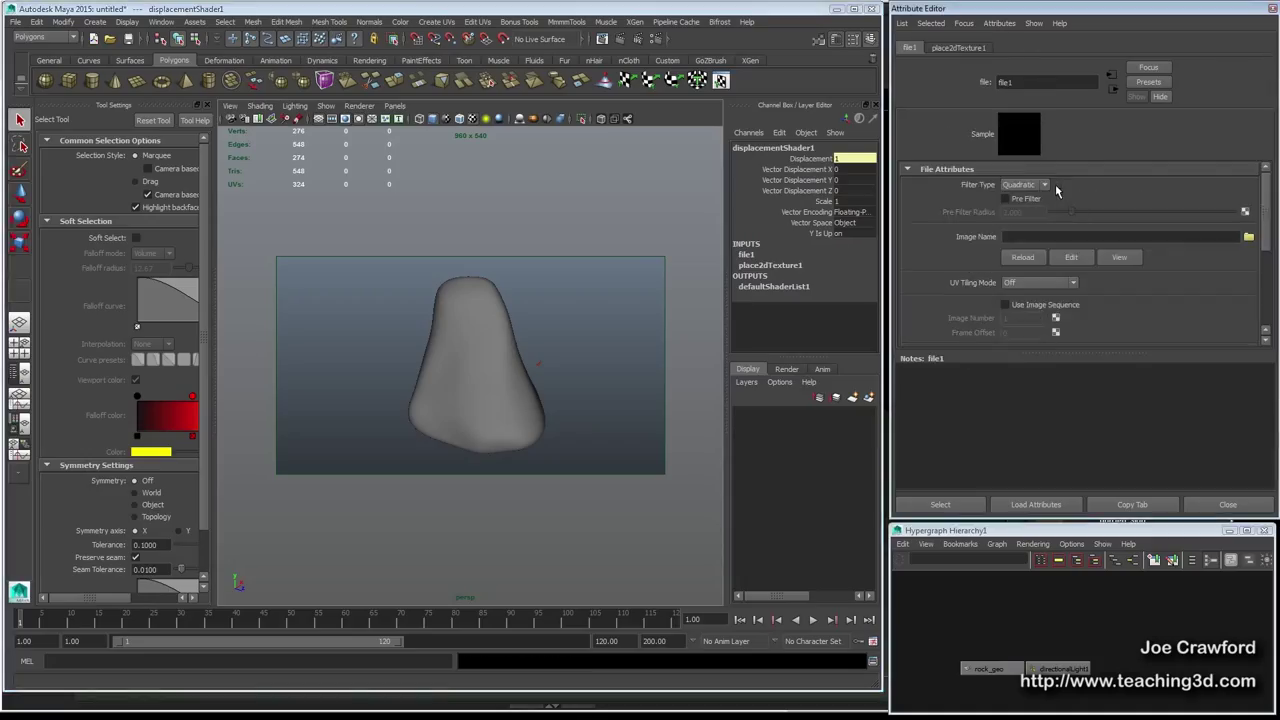
Accept the autosave and load rock__displacement__tex.exr as the image of the displacement file texture
click(1080, 237)
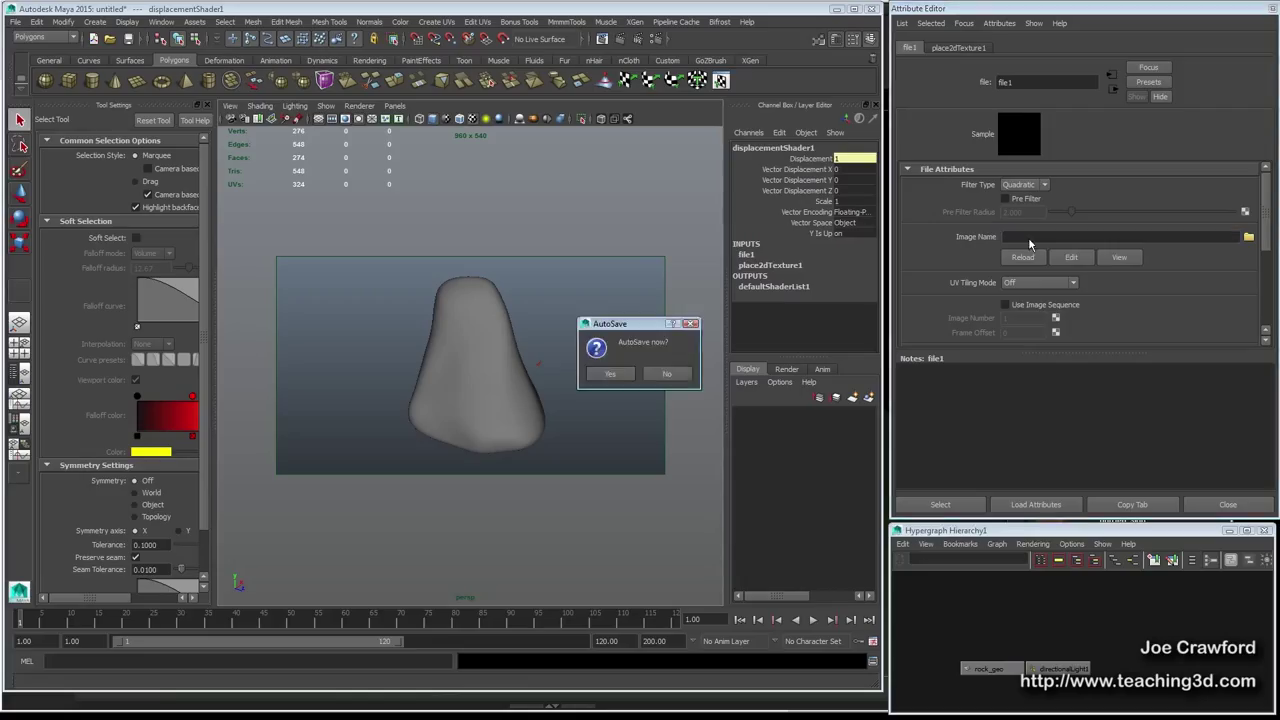
click(615, 374)
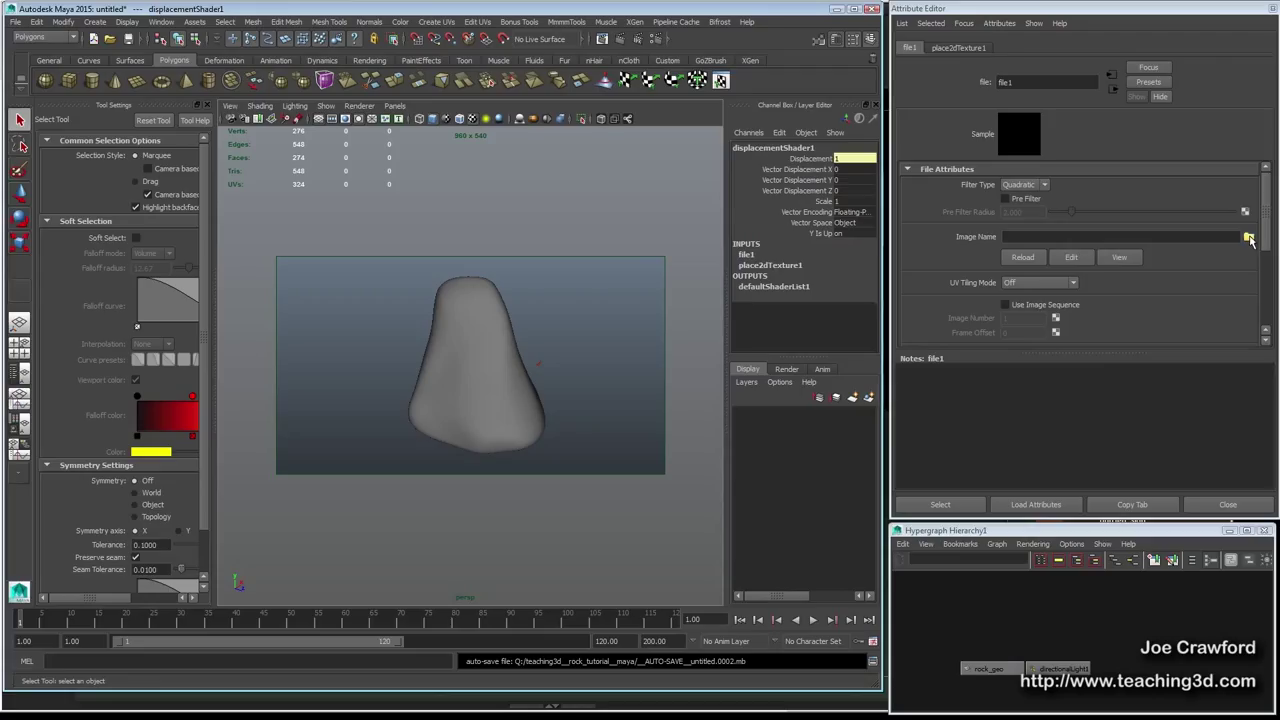
click(1249, 238)
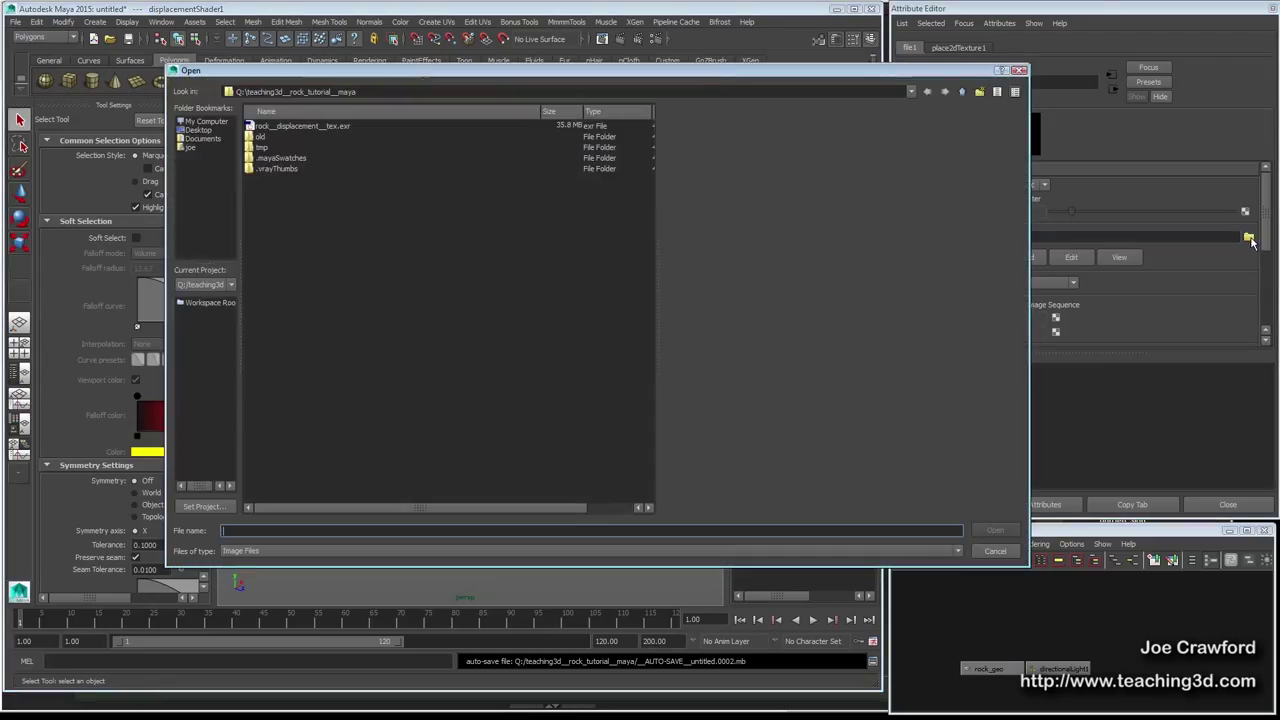
click(285, 128)
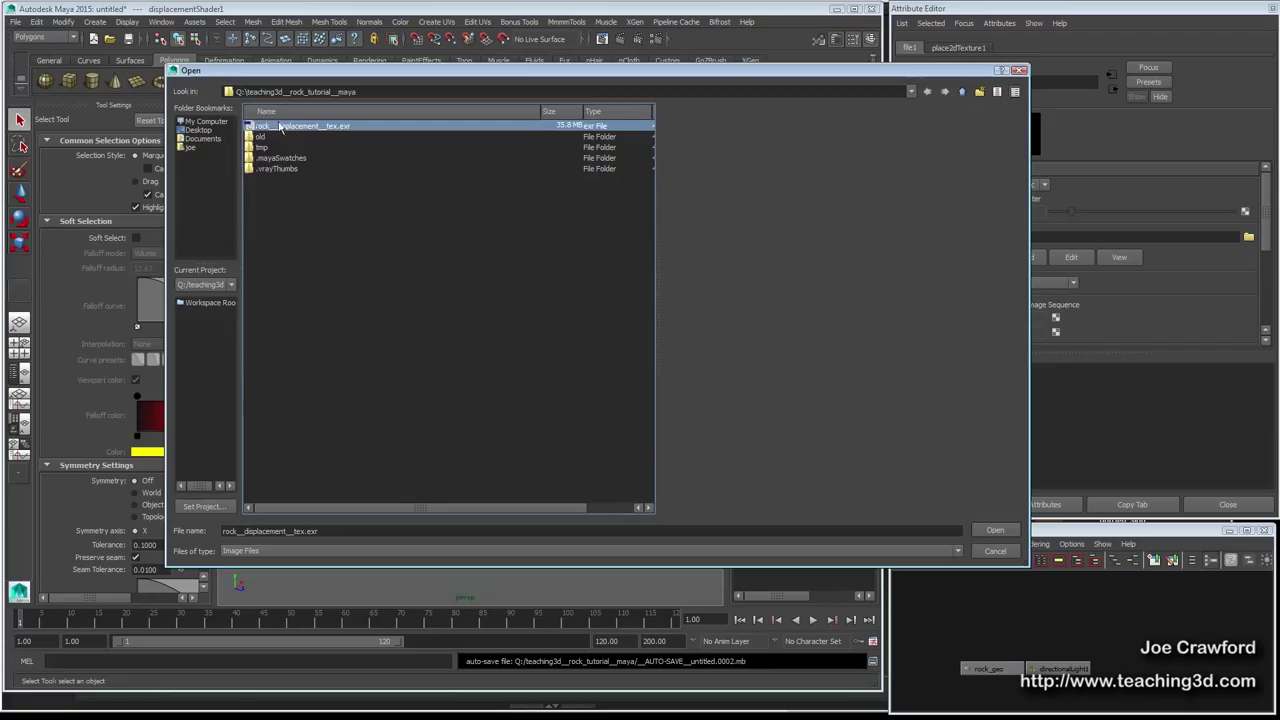
click(991, 532)
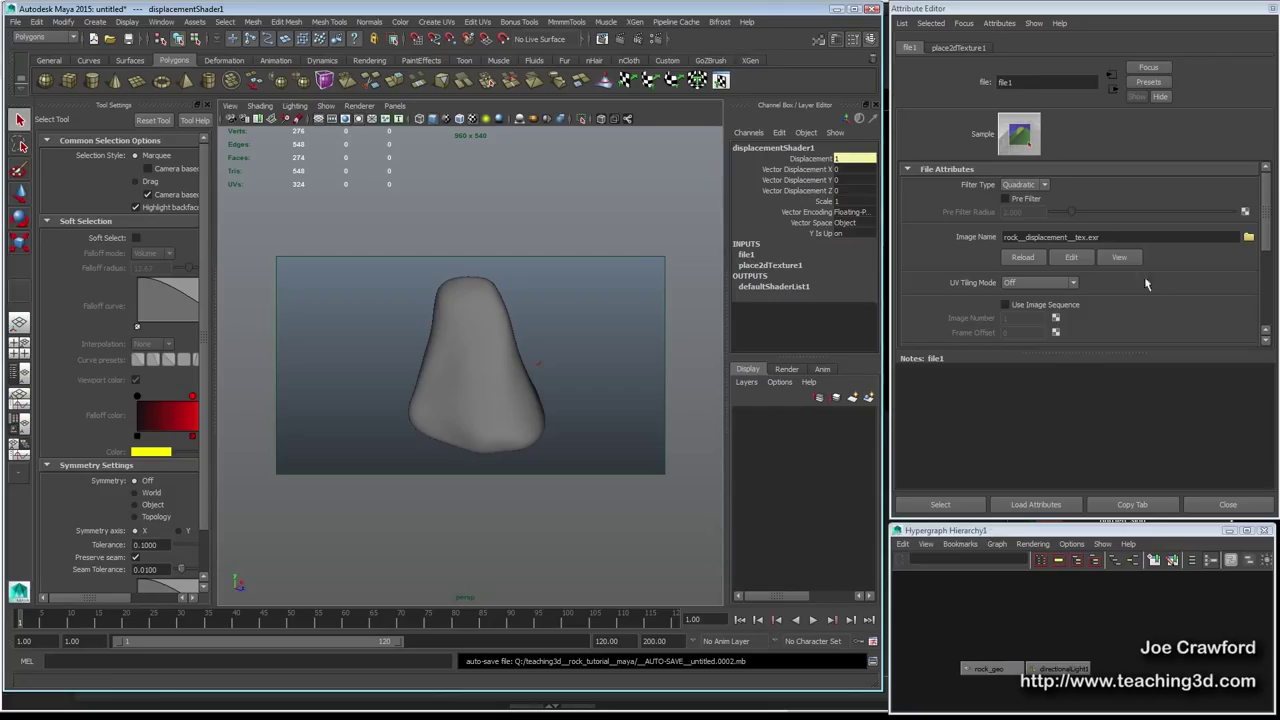
Add the V-Ray attributes Texture input gamma and Allow negative colors to the displacement file texture
scroll(1144, 276, down, 3)
scroll(1147, 289, up, 3)
click(1000, 23)
mouse_move(1009, 76)
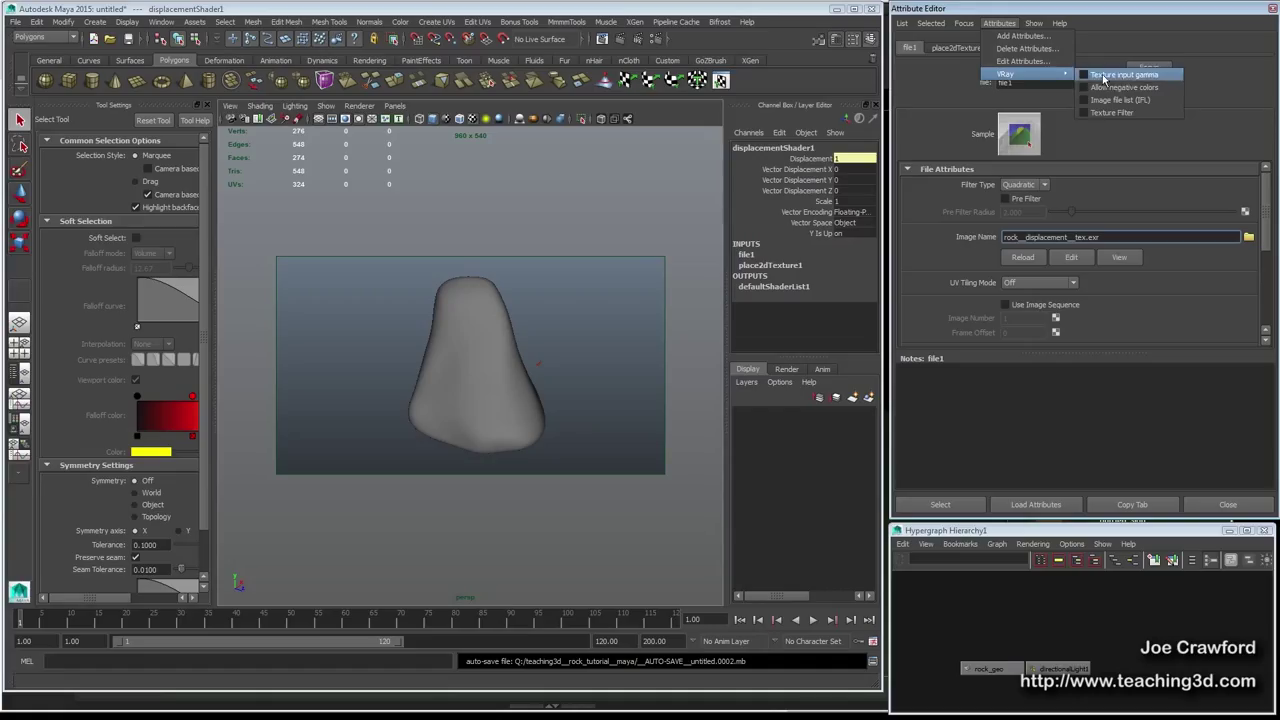
click(1104, 75)
click(1000, 23)
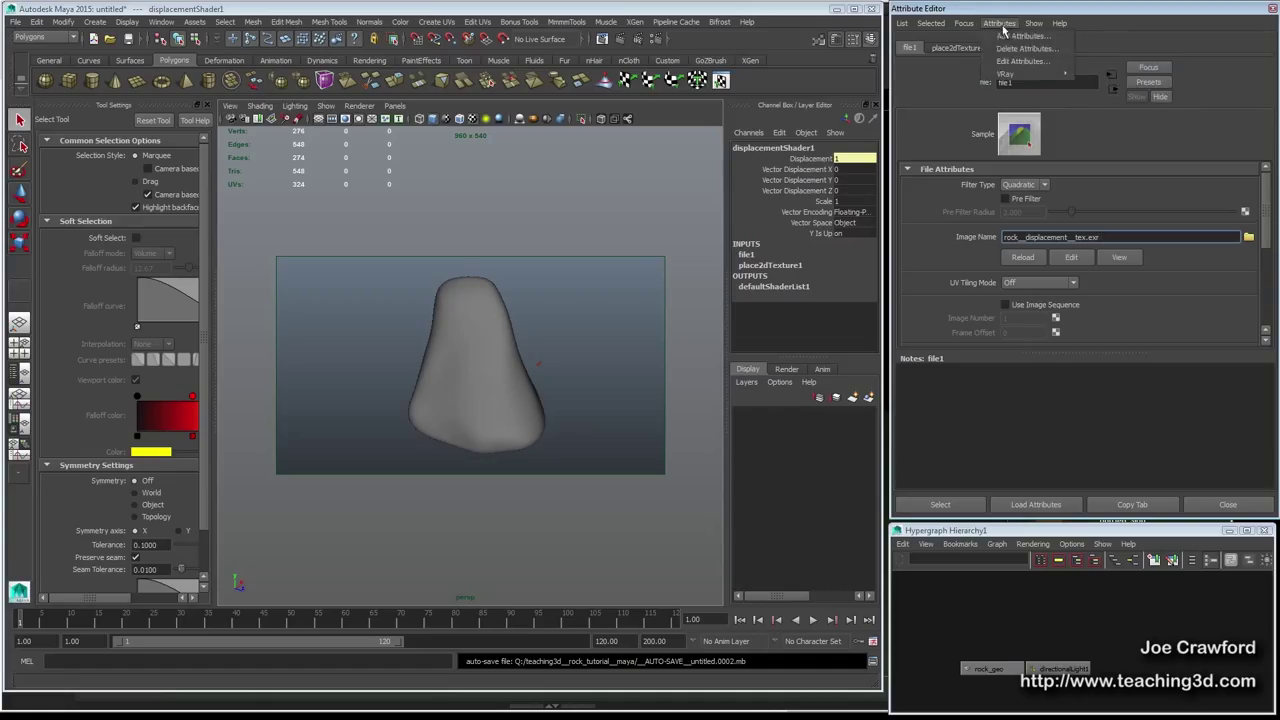
mouse_move(1022, 75)
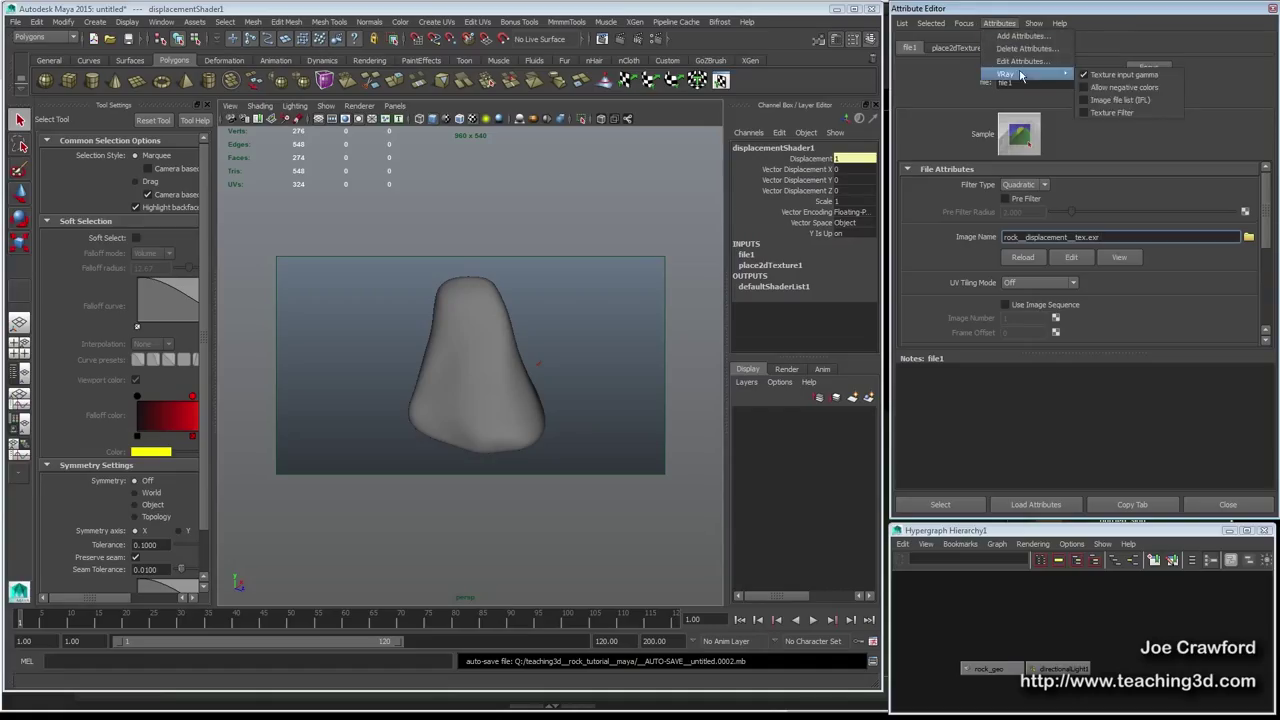
click(1096, 88)
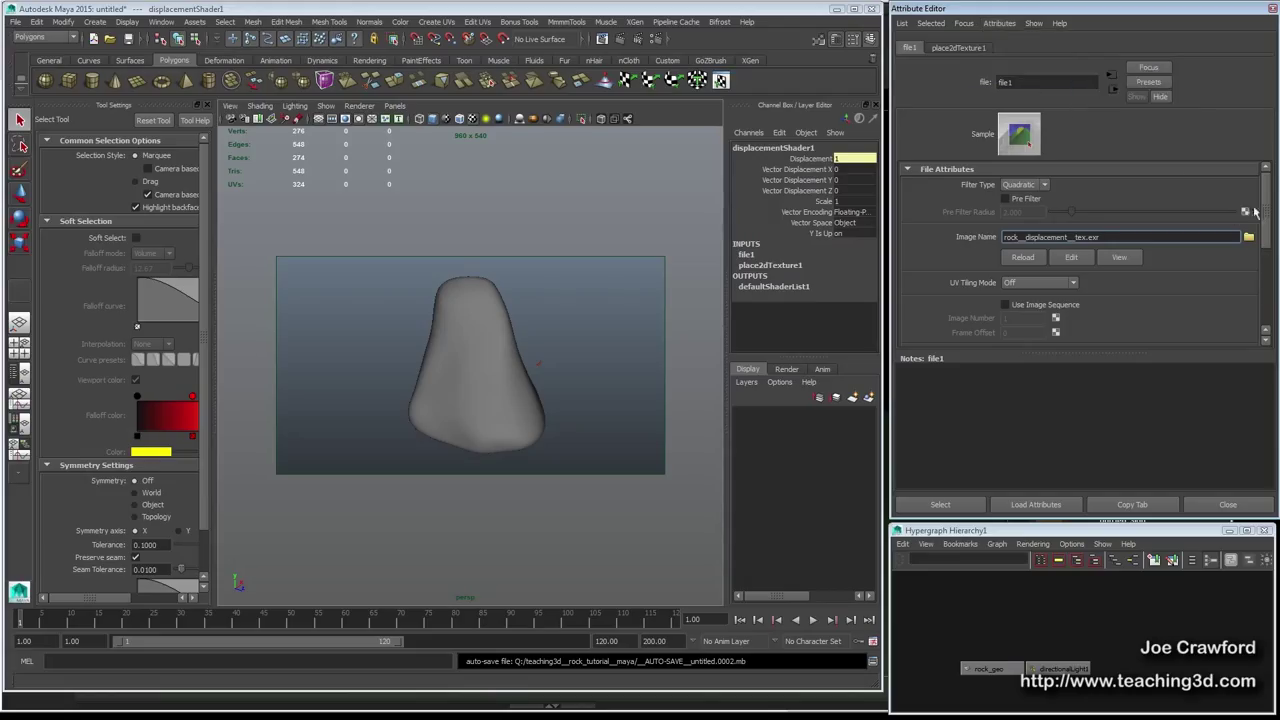
Set the file texture's V-Ray color space to Linear, keeping input texture correction enabled
drag(1265, 212, 1266, 304)
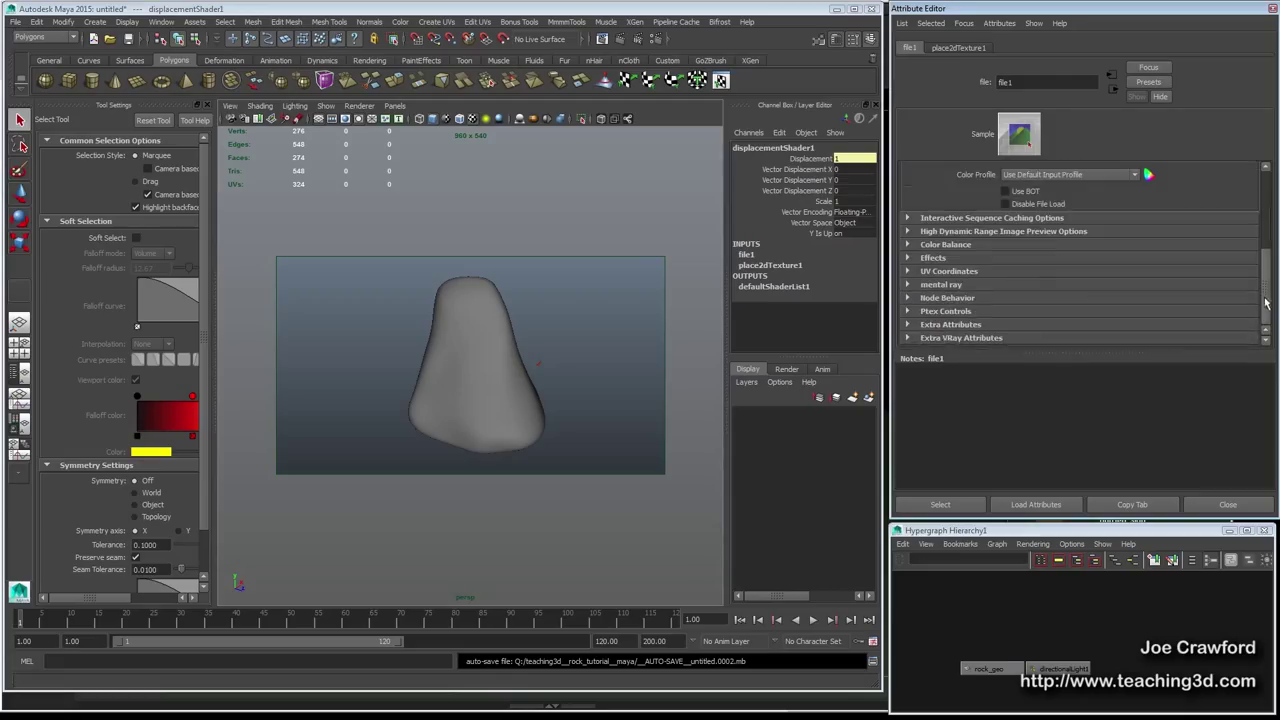
click(960, 338)
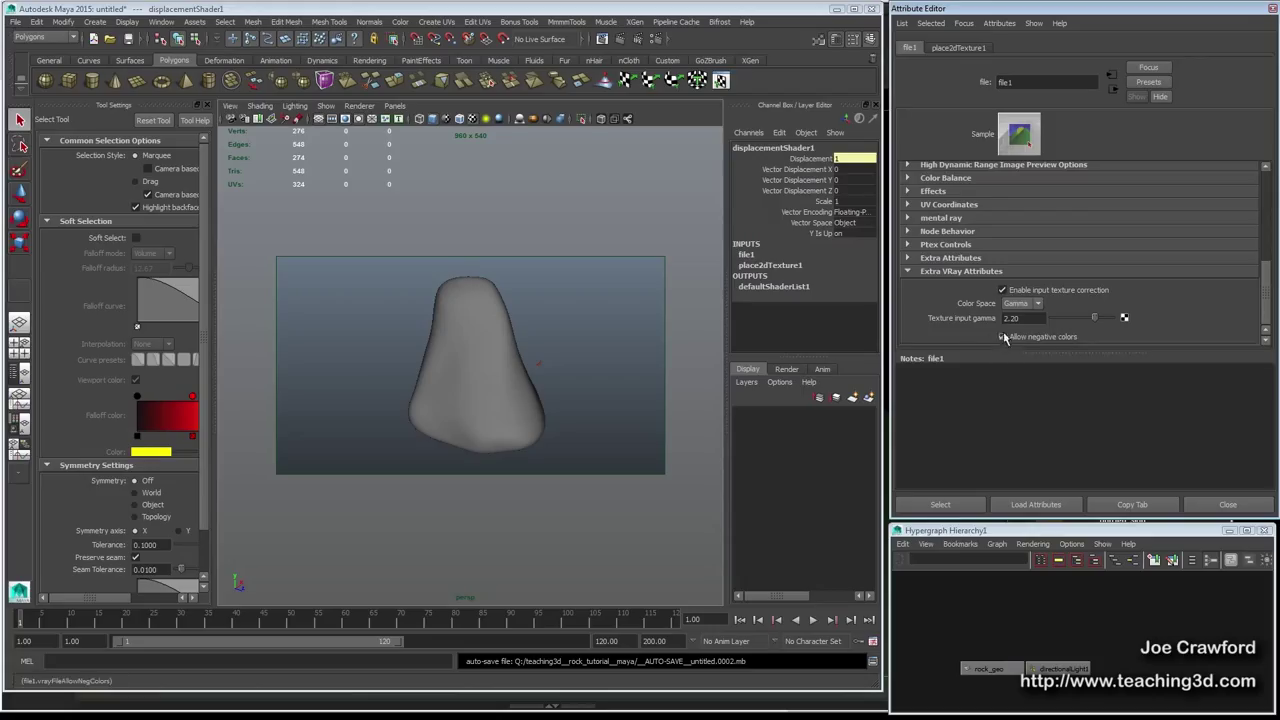
click(1001, 290)
click(1031, 305)
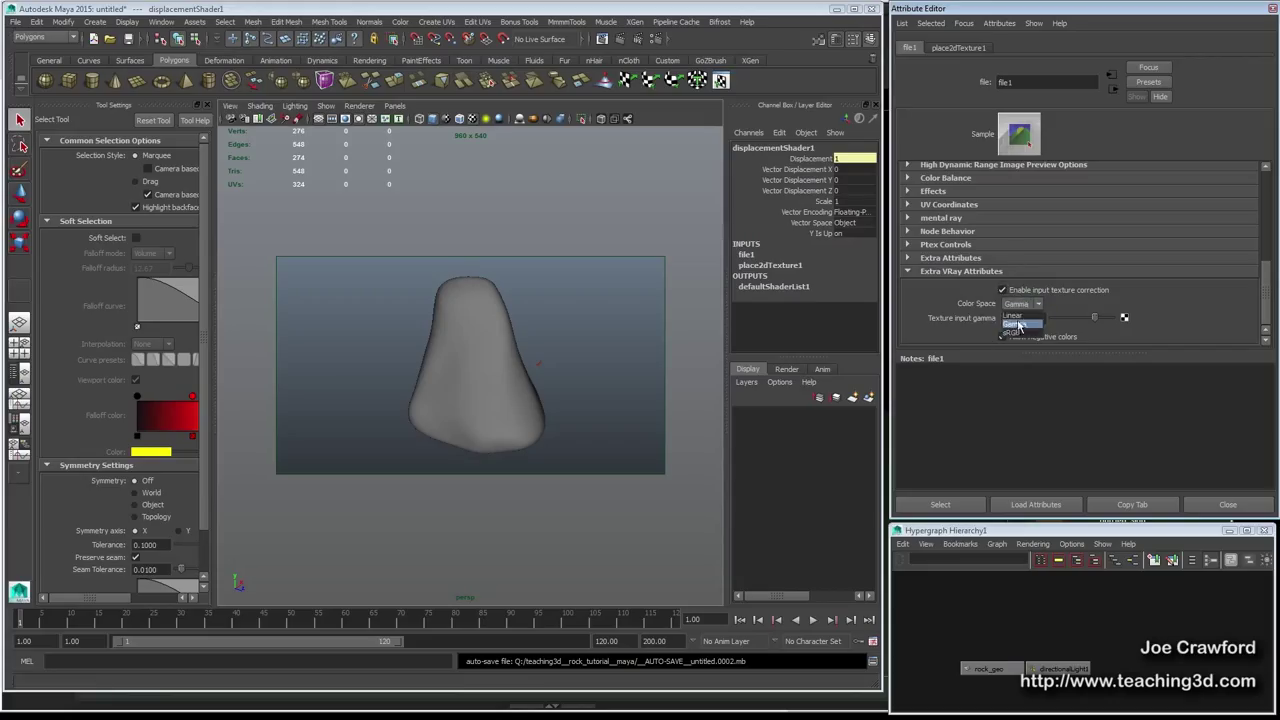
click(1016, 318)
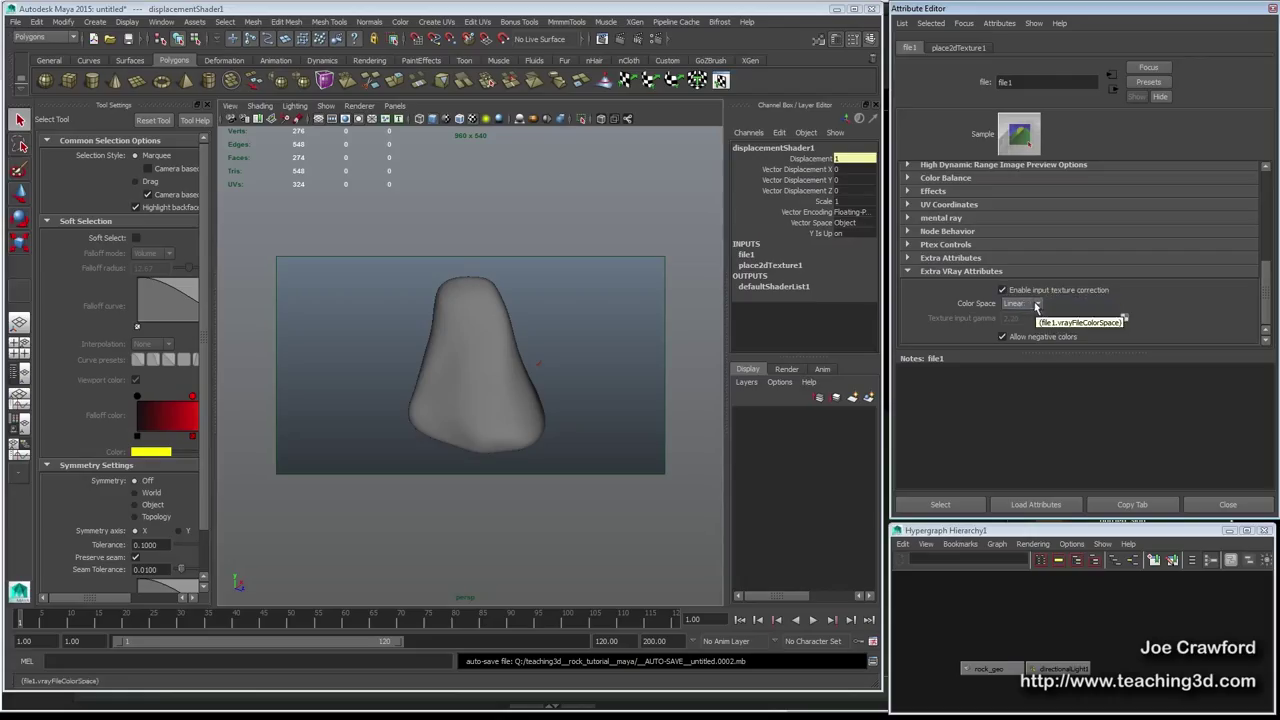
click(1003, 290)
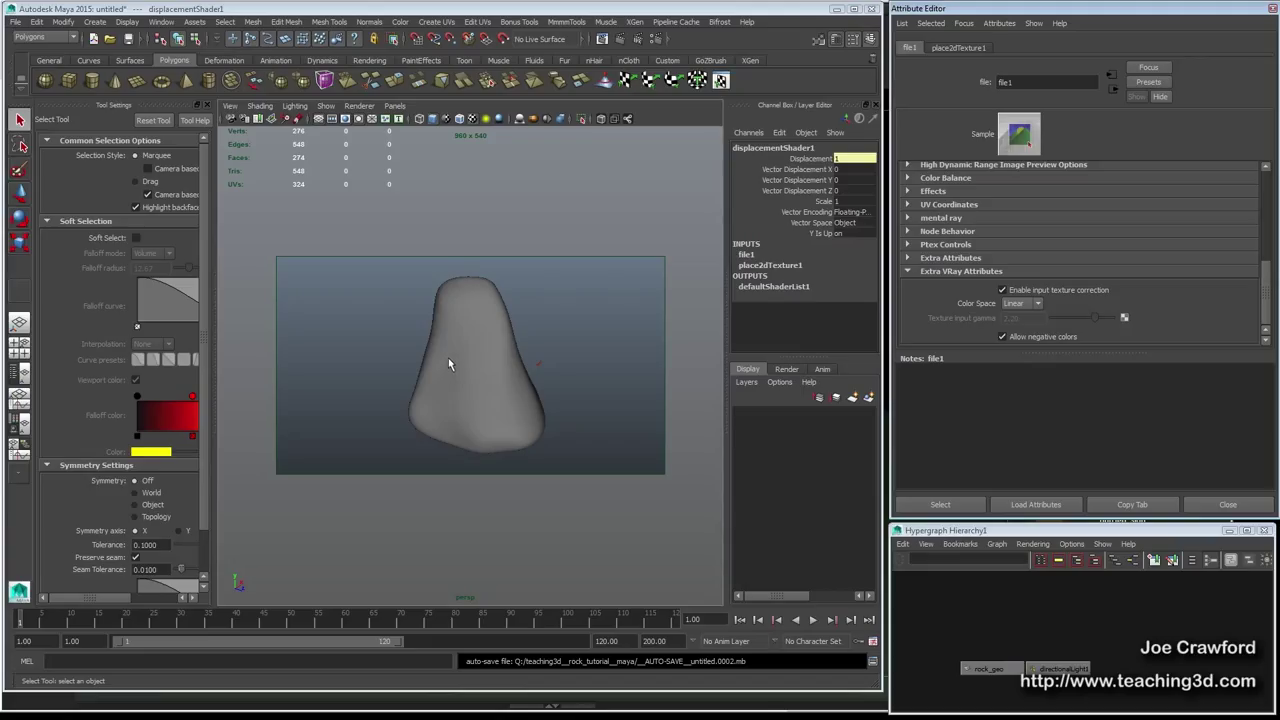
click(939, 506)
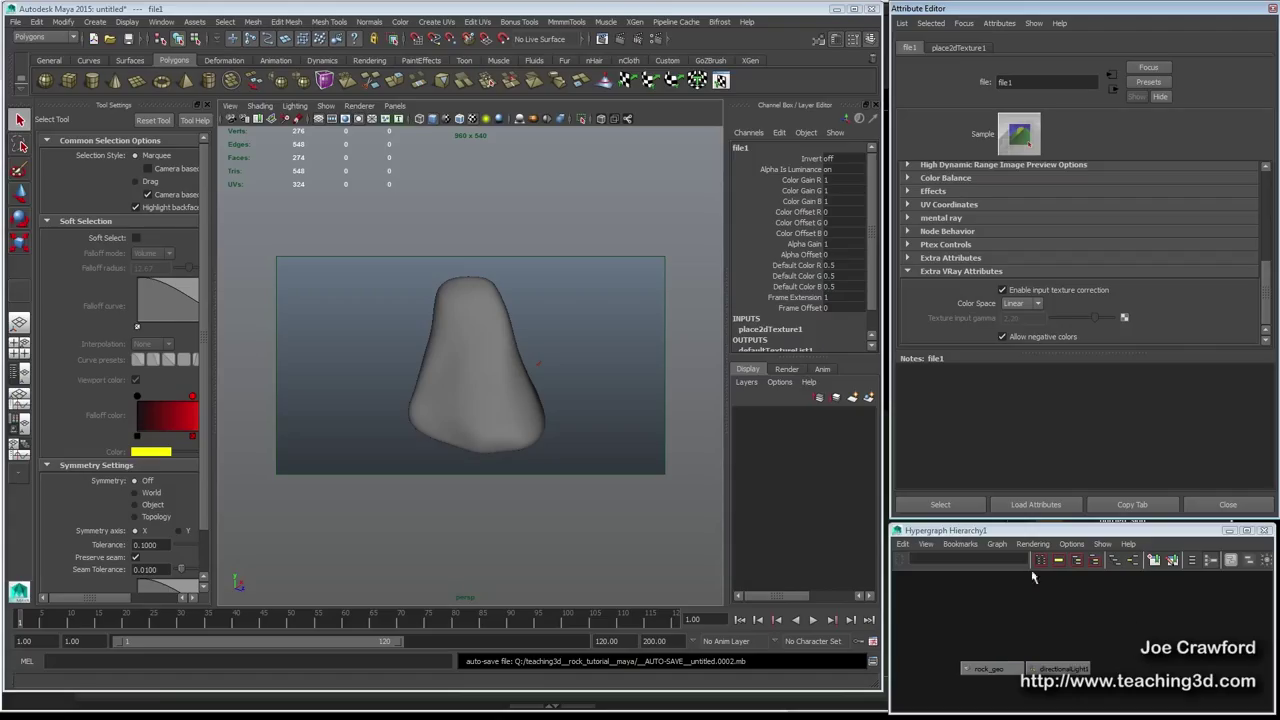
click(166, 23)
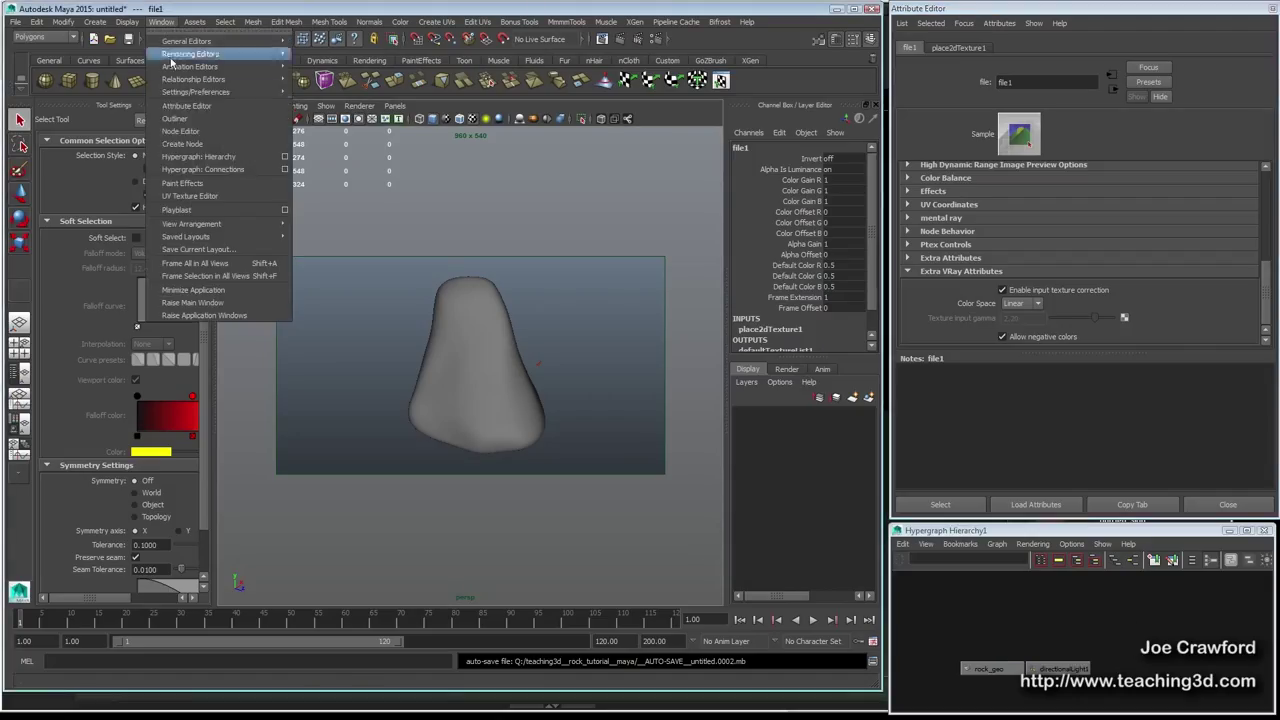
click(202, 170)
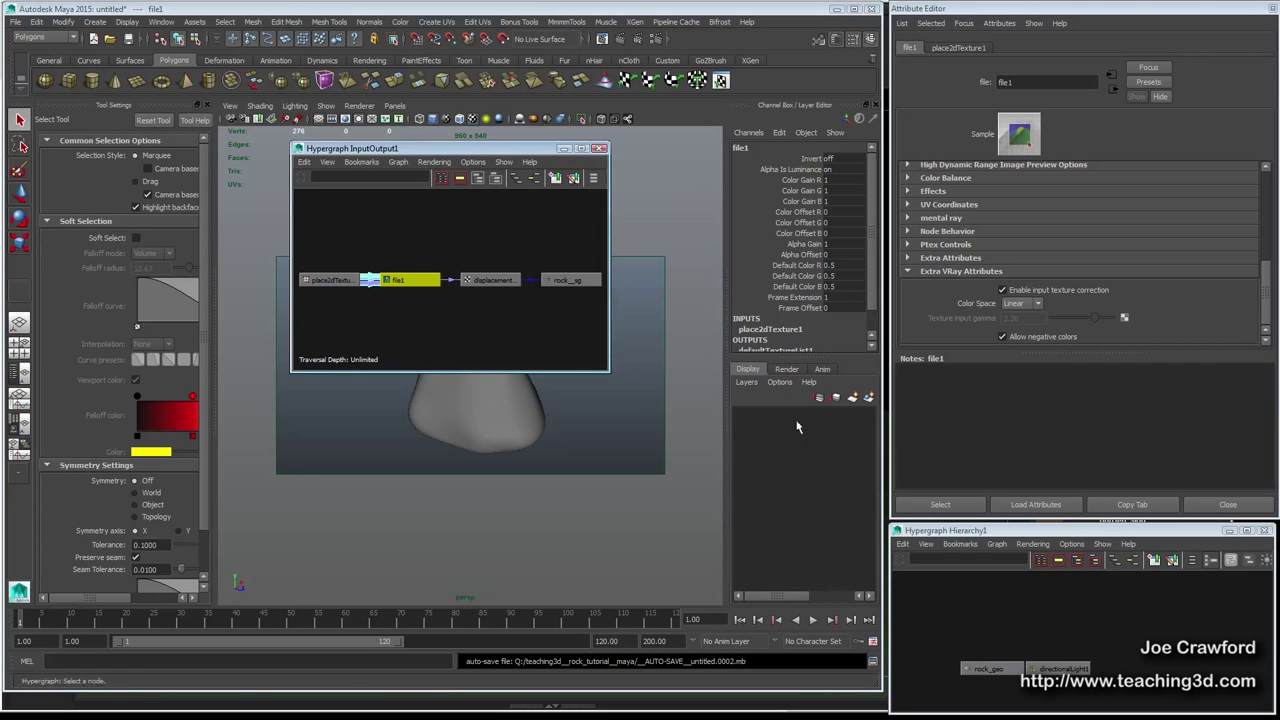
drag(501, 151, 472, 213)
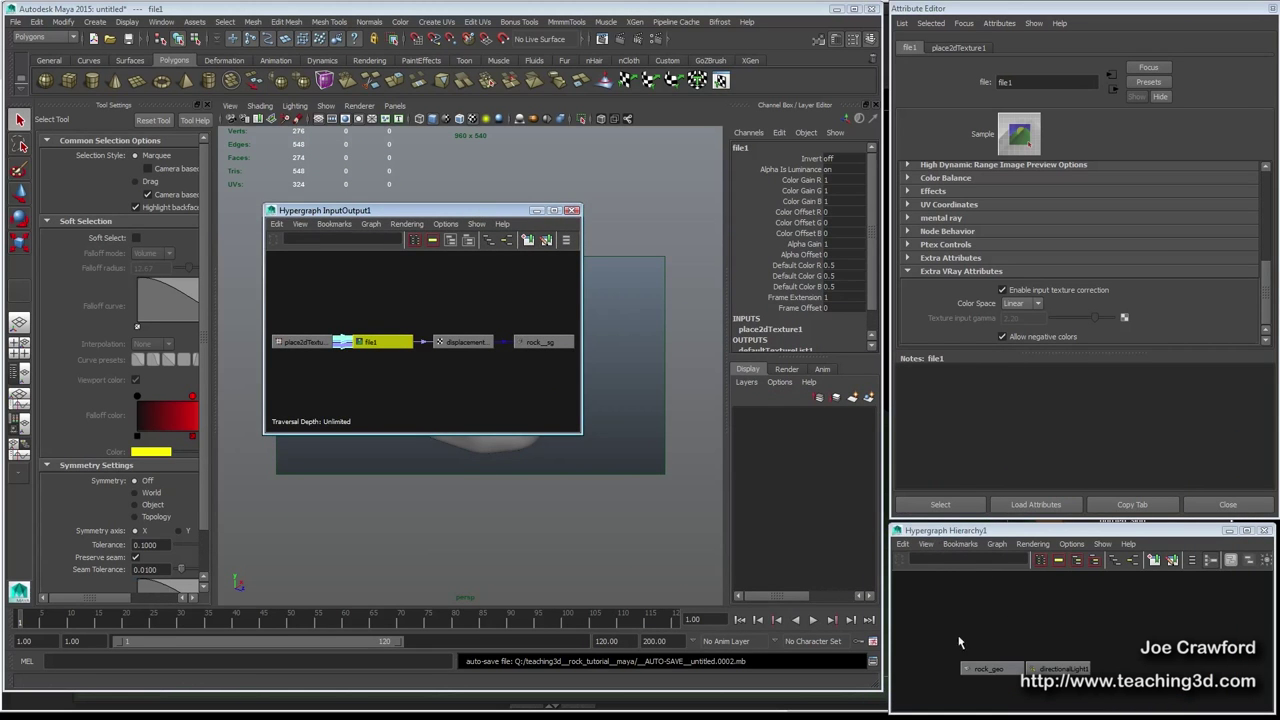
click(1137, 562)
click(1114, 562)
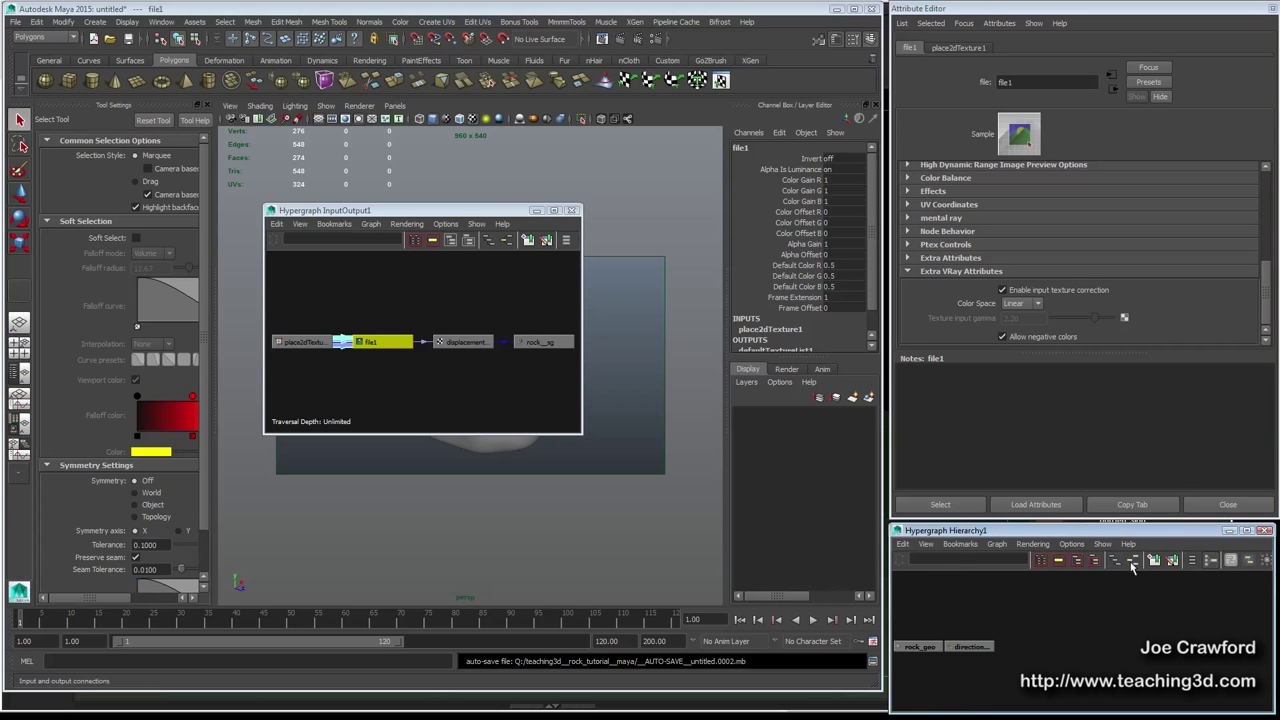
click(571, 210)
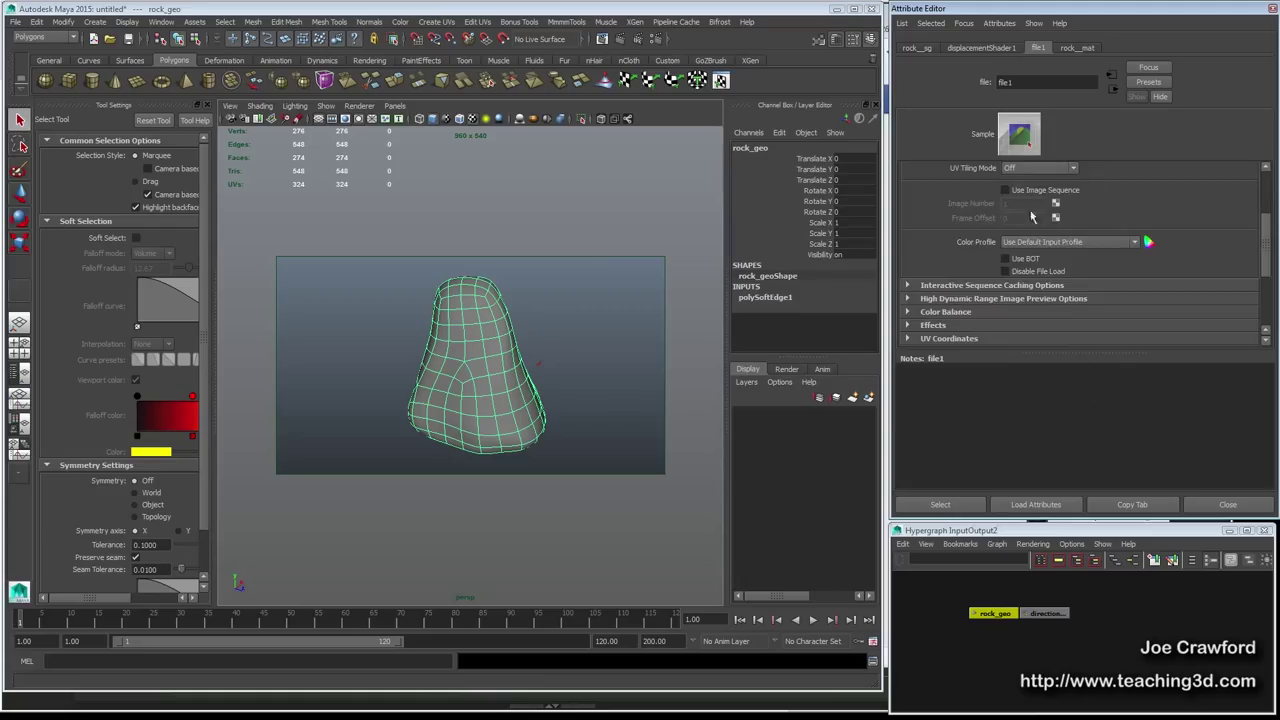
Select the displacement file texture file1 and graph its input and output connections in the existing Hypergraph window
scroll(1000, 225, up, 2)
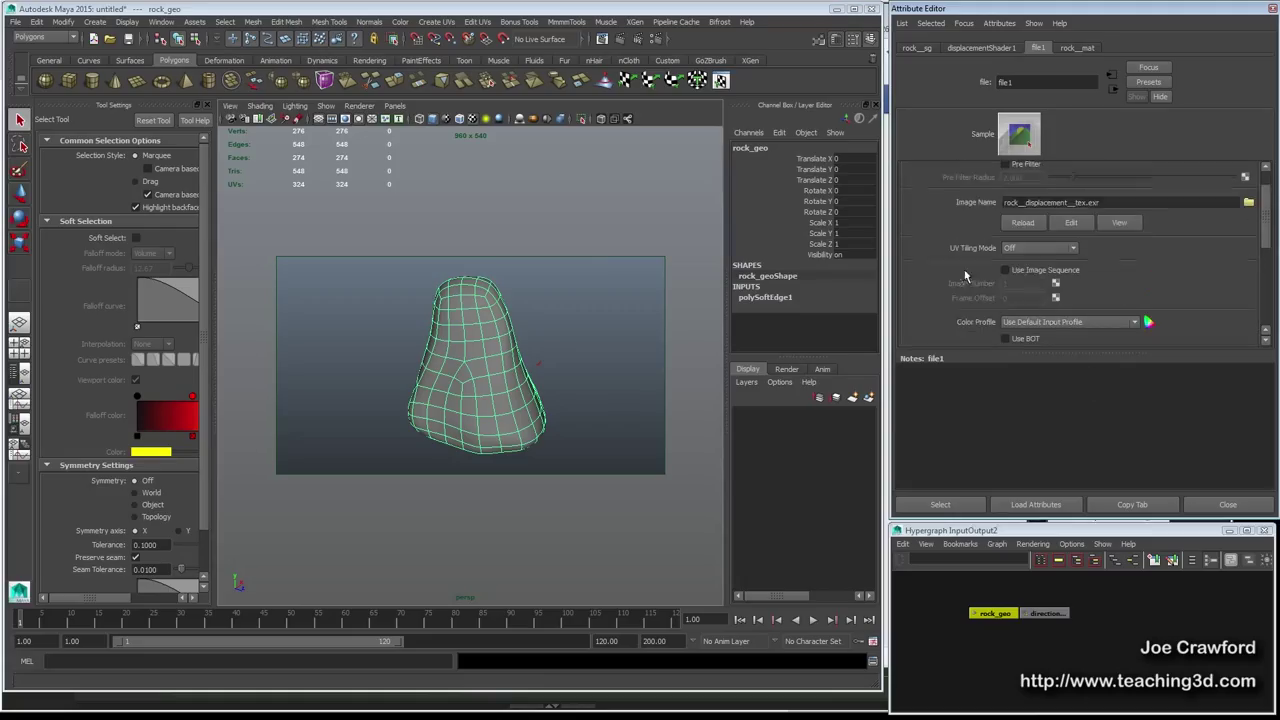
click(925, 508)
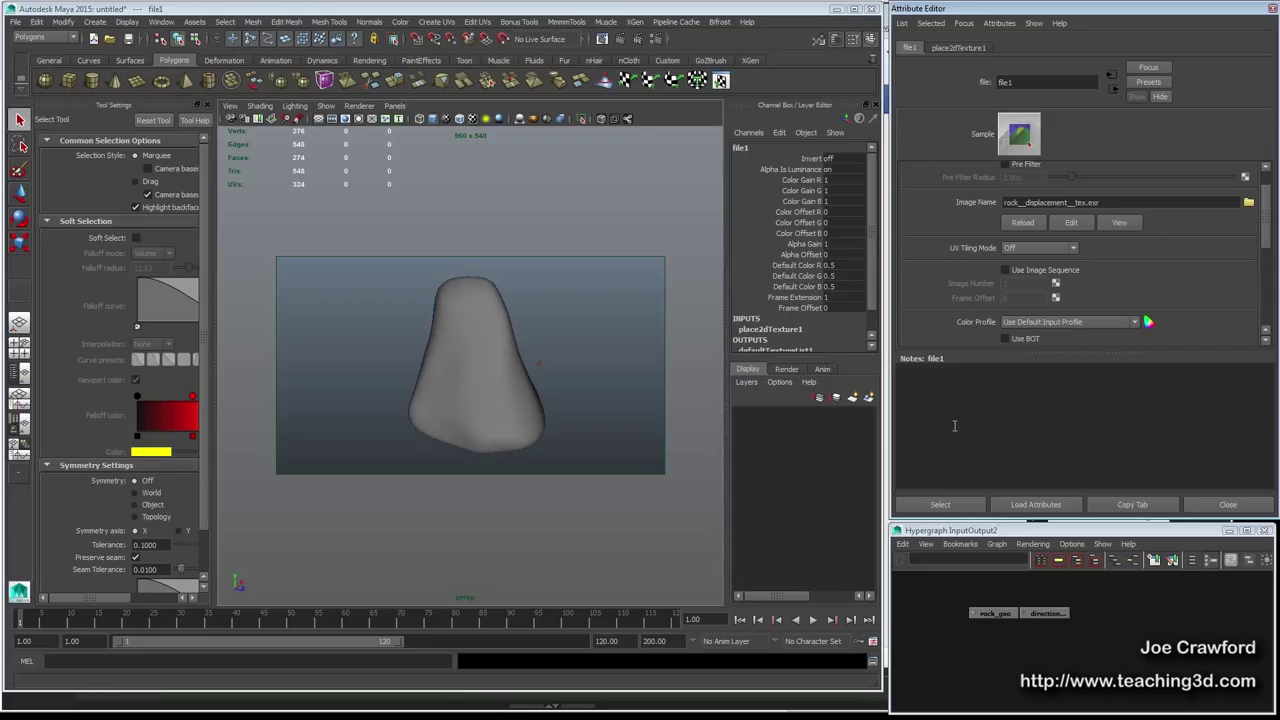
click(940, 505)
click(1133, 561)
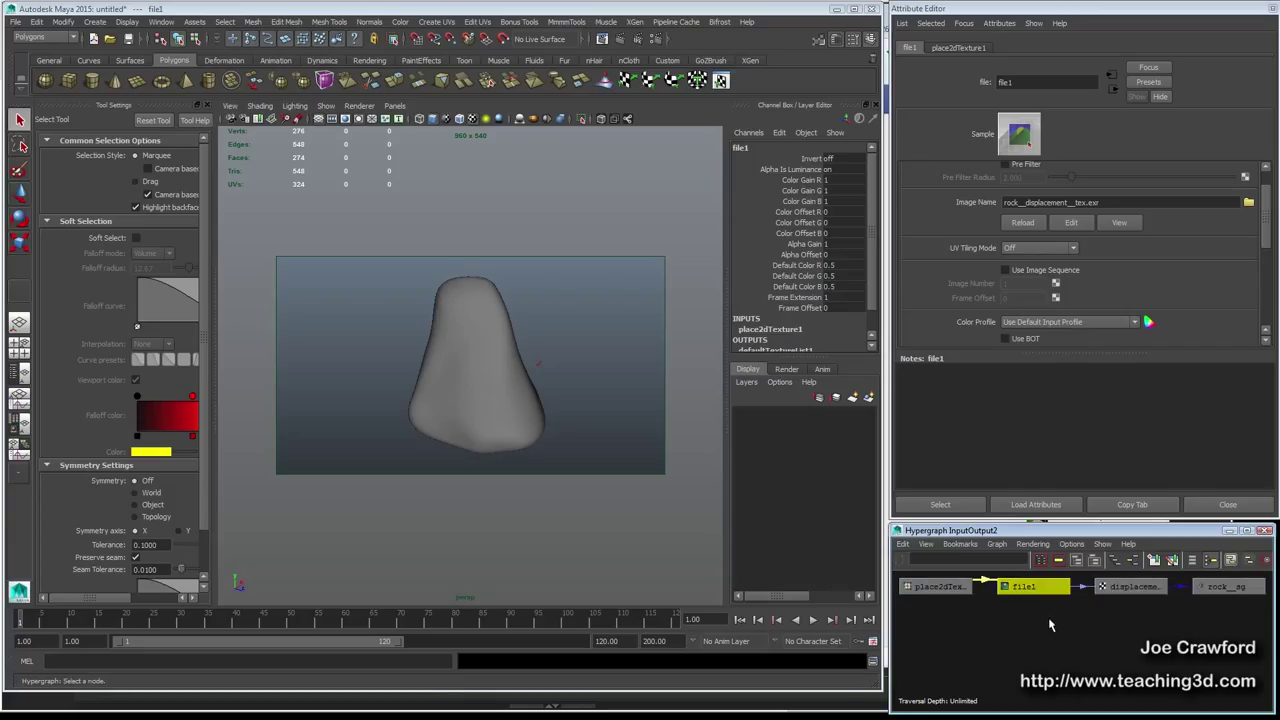
Delete the connection from file1's outAlpha to the displacement shader's displacement input
mouse_move(1084, 591)
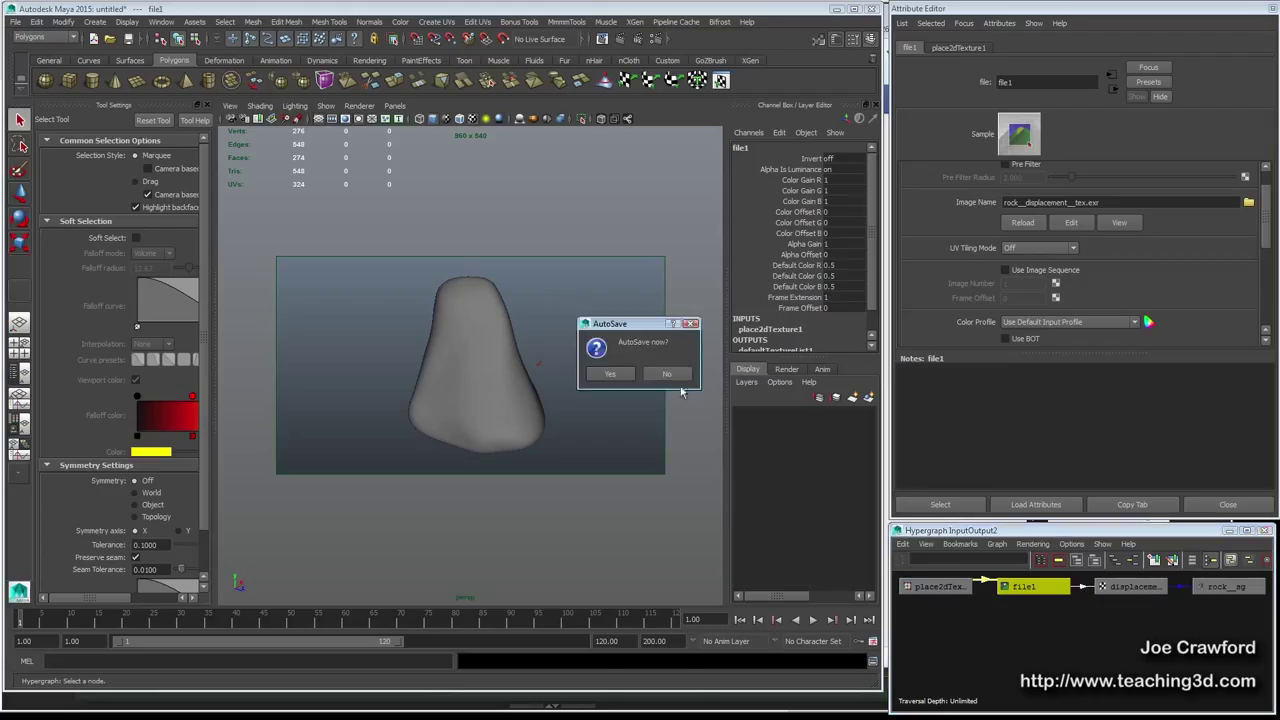
click(1086, 591)
key(Delete)
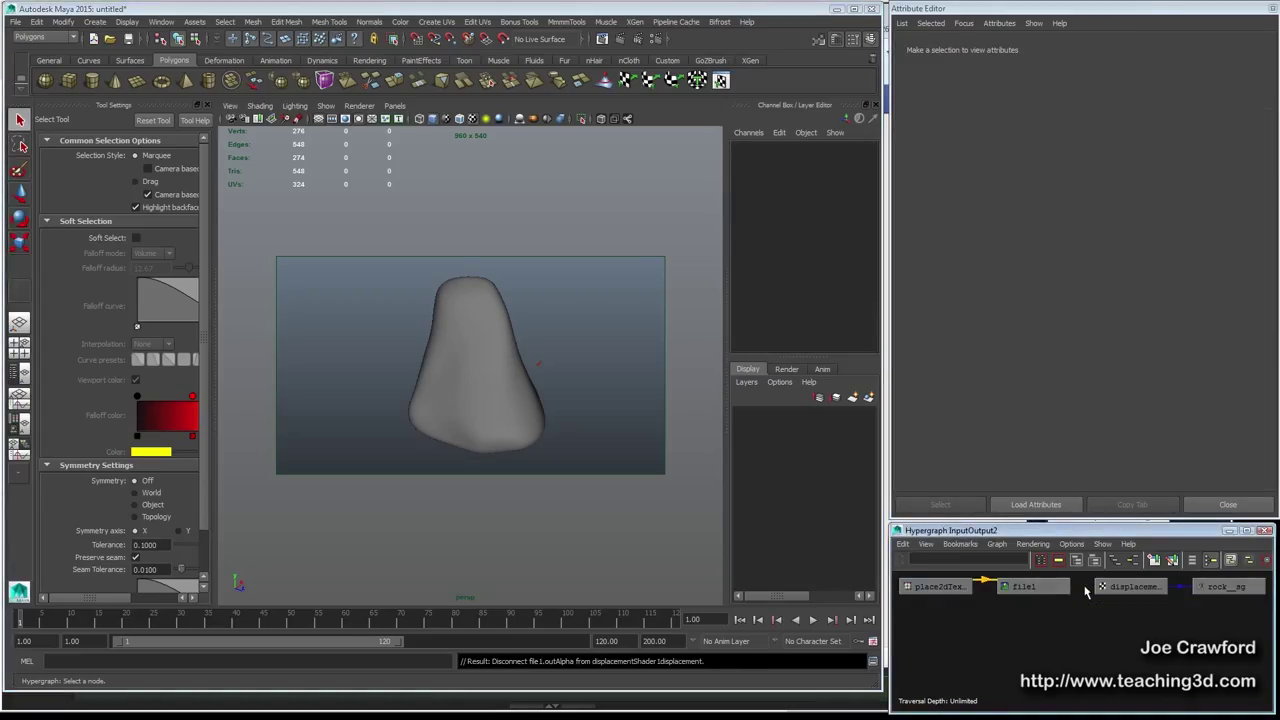
Connect file1's outColorR to the displacement input of displacementShader1 using the Connection Editor
middle_drag(1062, 588, 1048, 588)
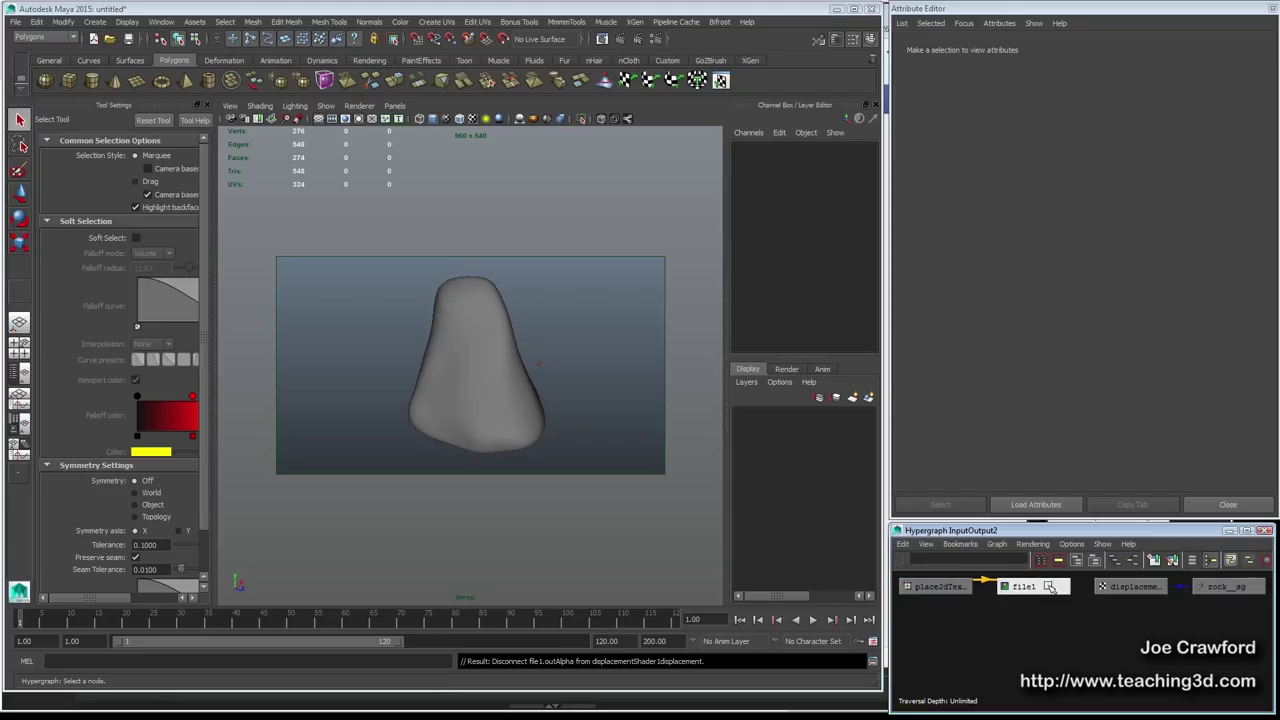
middle_drag(1049, 588, 1106, 592)
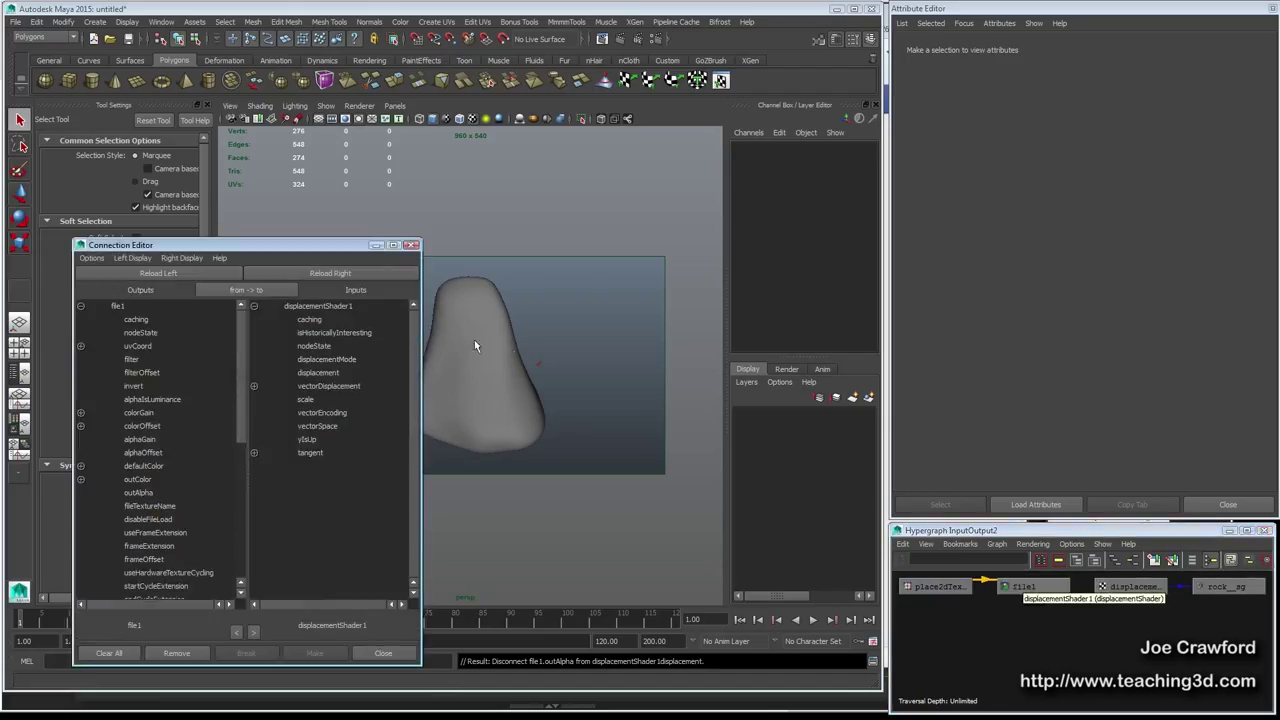
drag(325, 254, 538, 134)
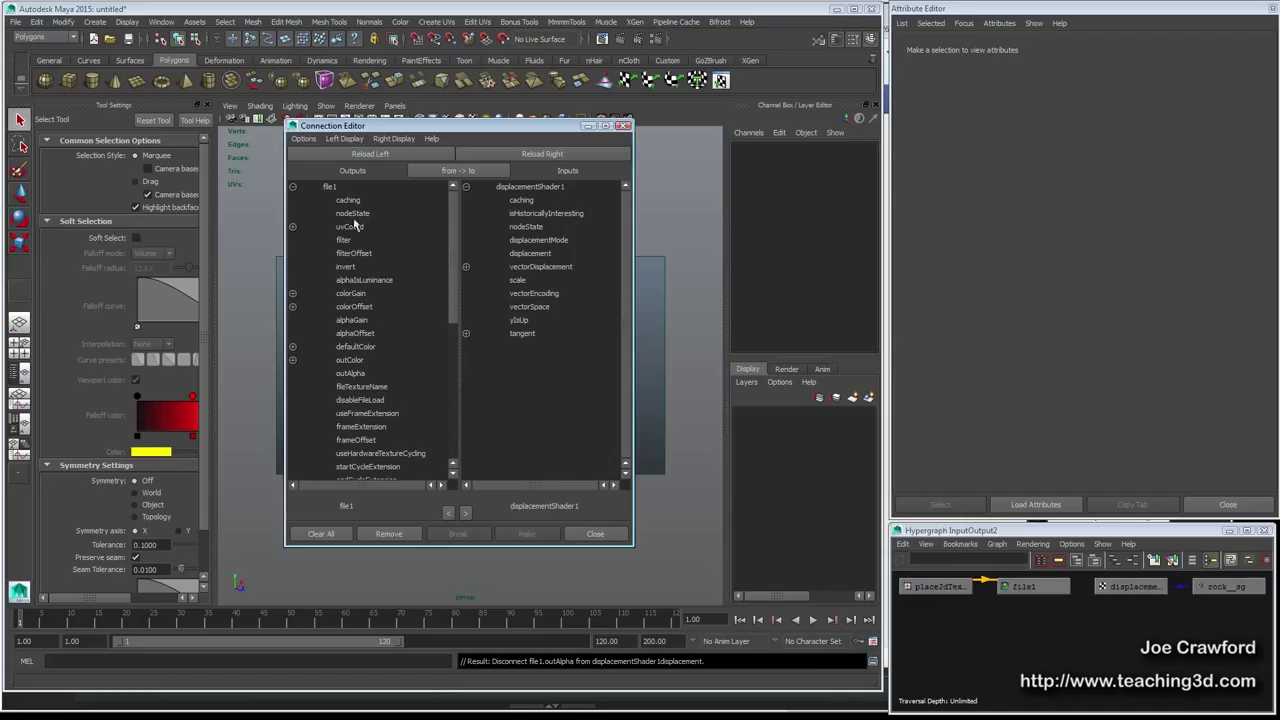
click(292, 360)
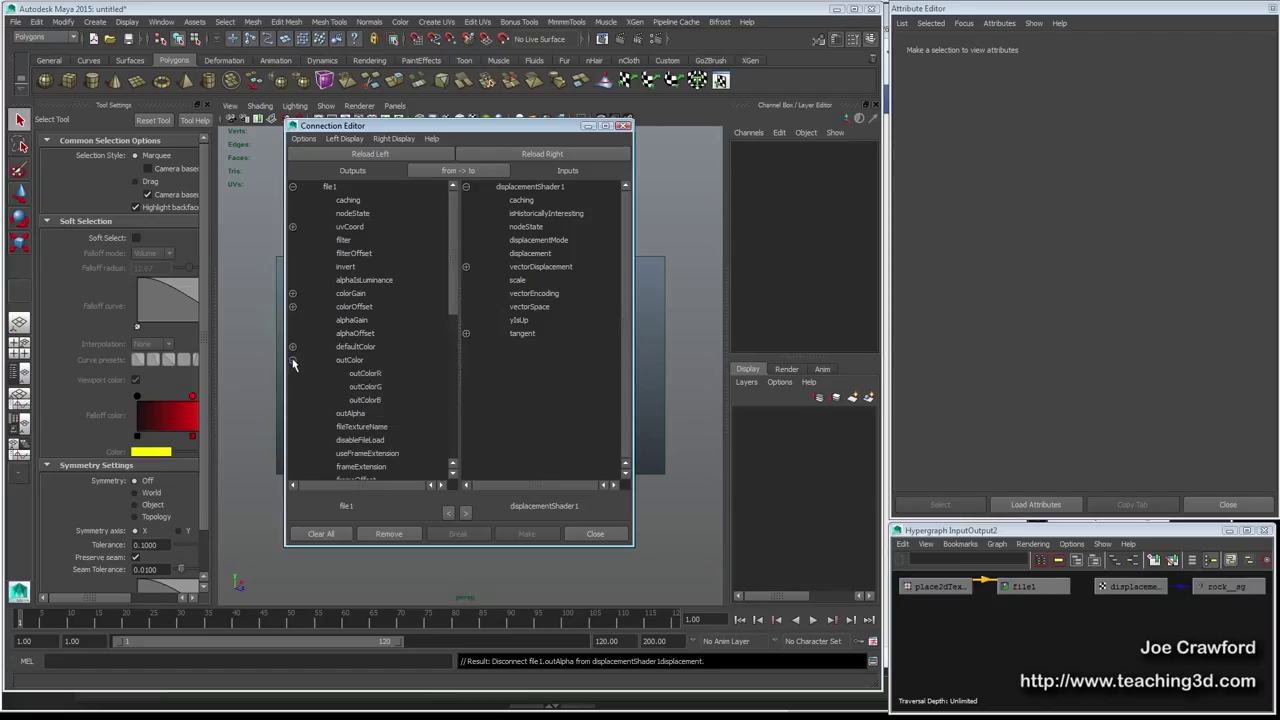
click(374, 374)
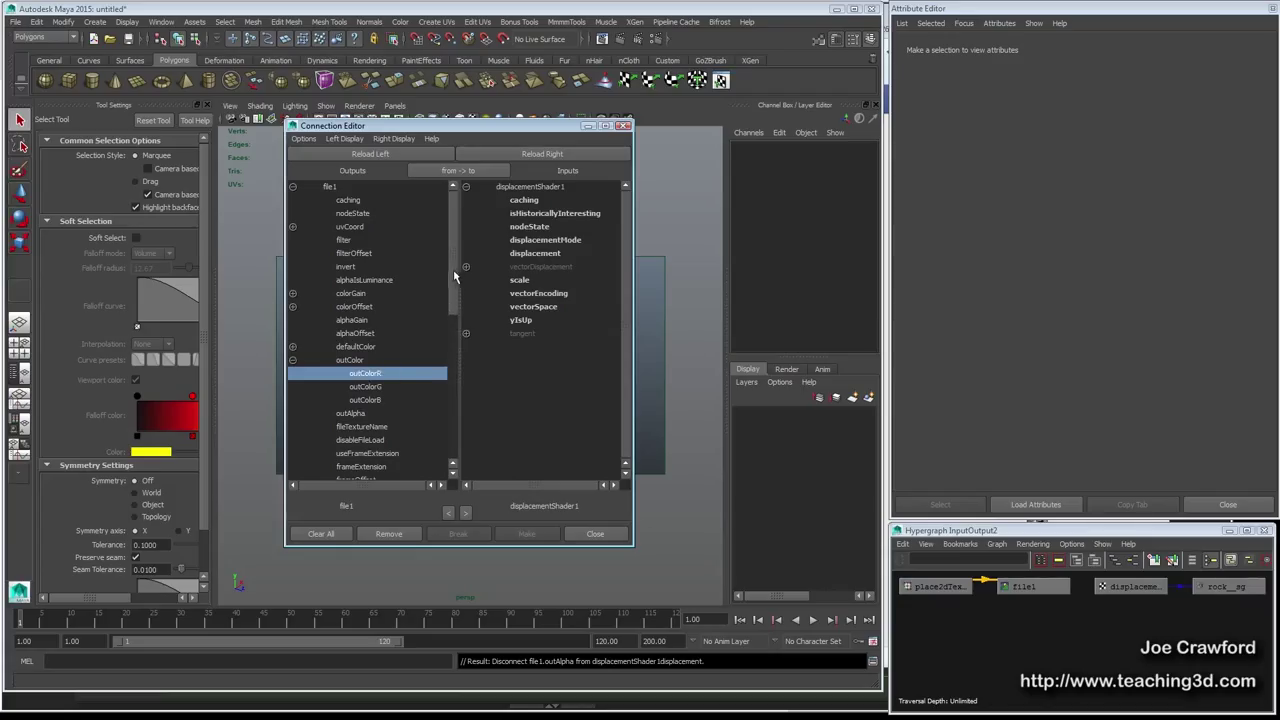
click(529, 256)
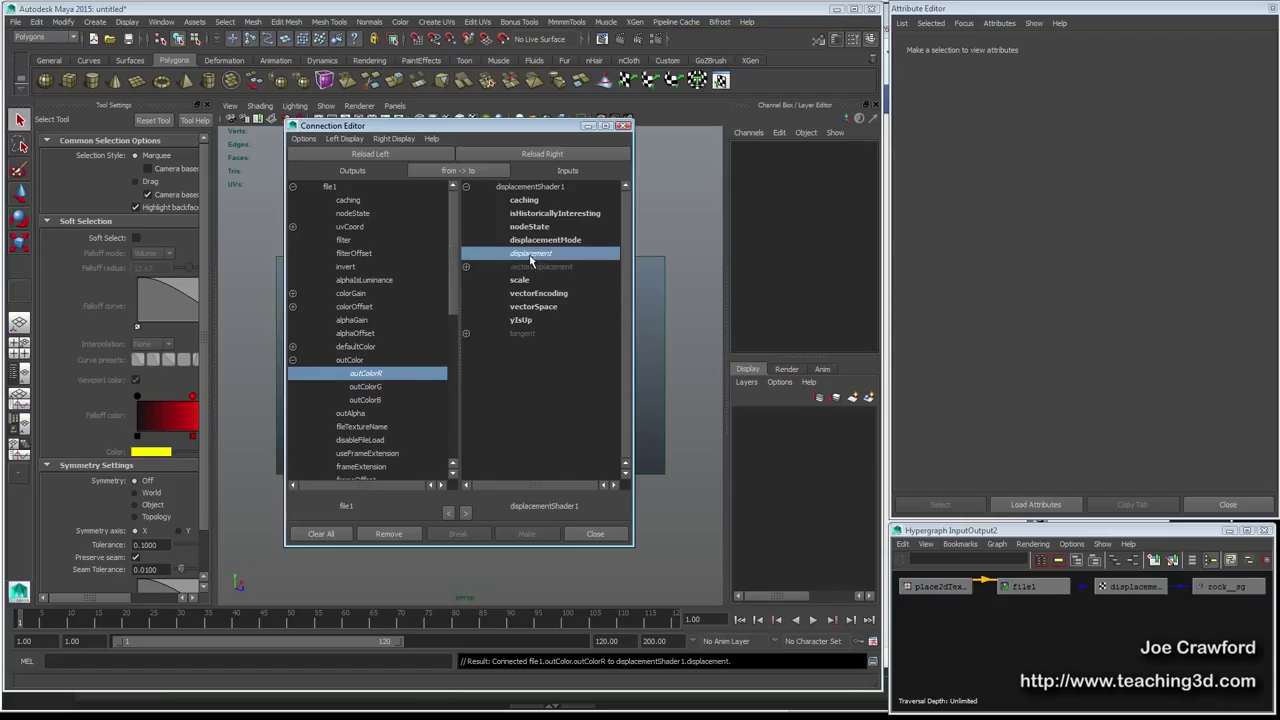
click(575, 535)
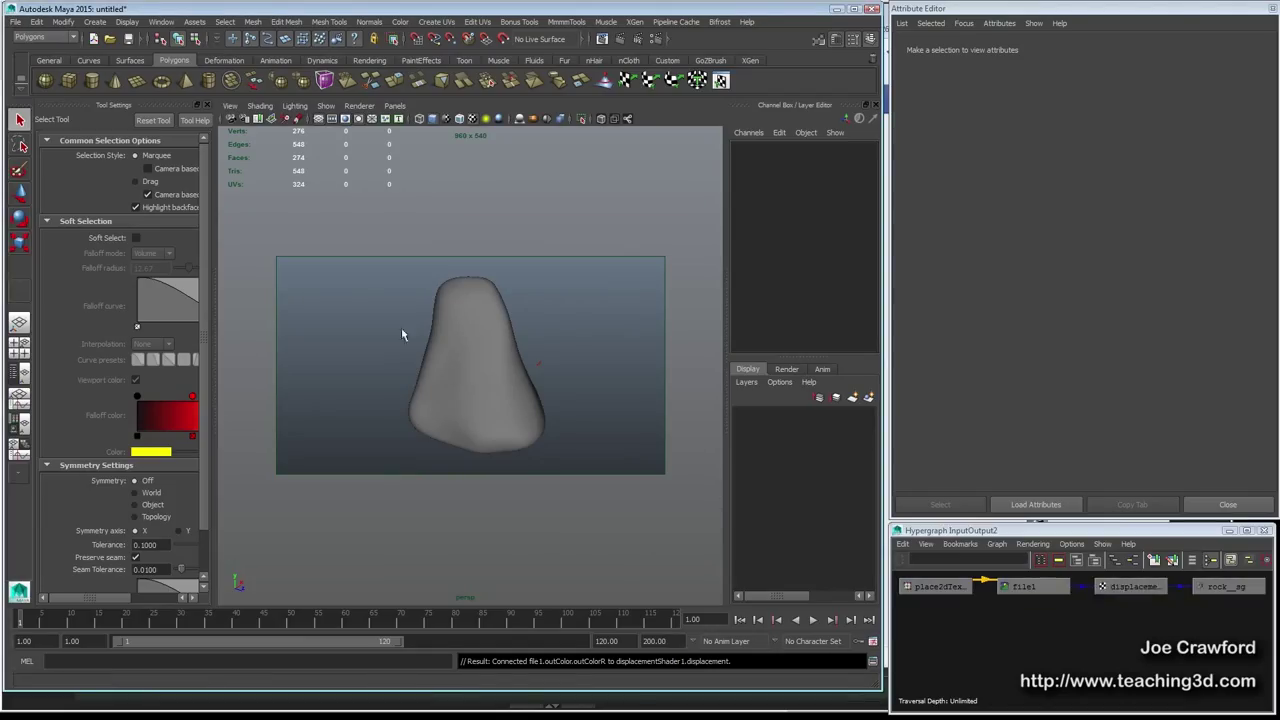
Render the displaced rock with V-Ray from the current view and again from a rotated viewpoint
click(620, 39)
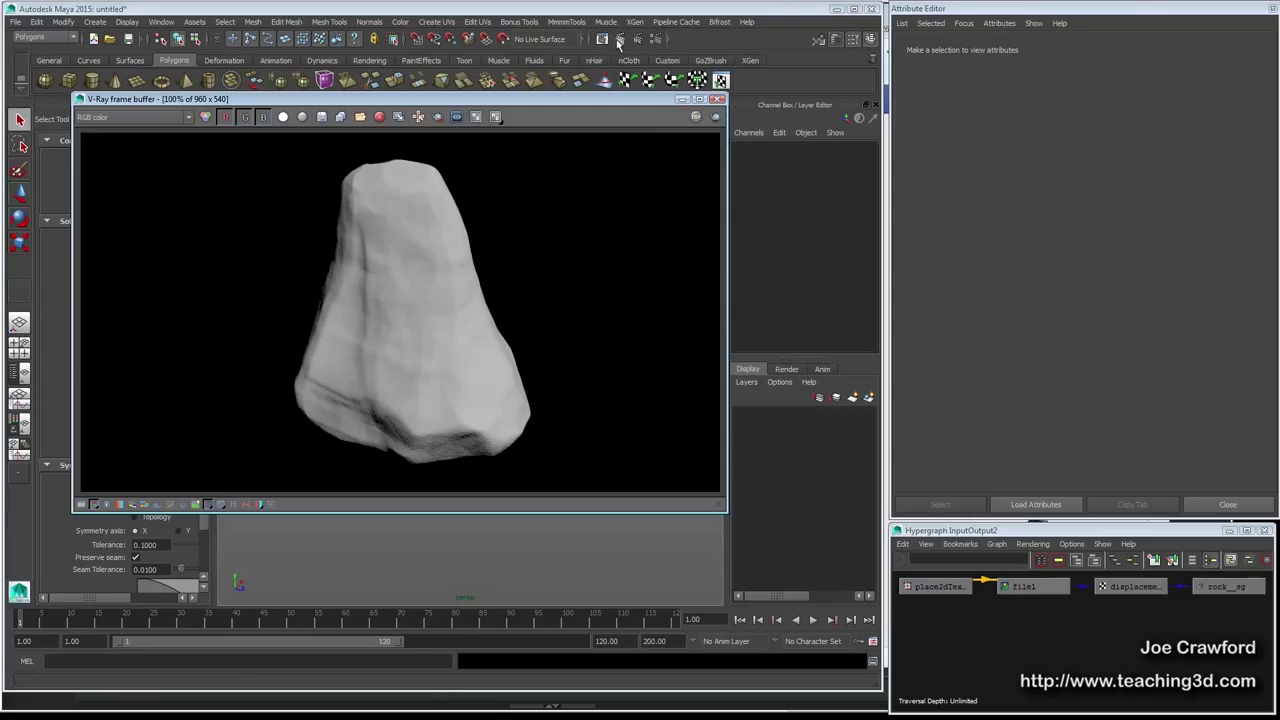
click(716, 102)
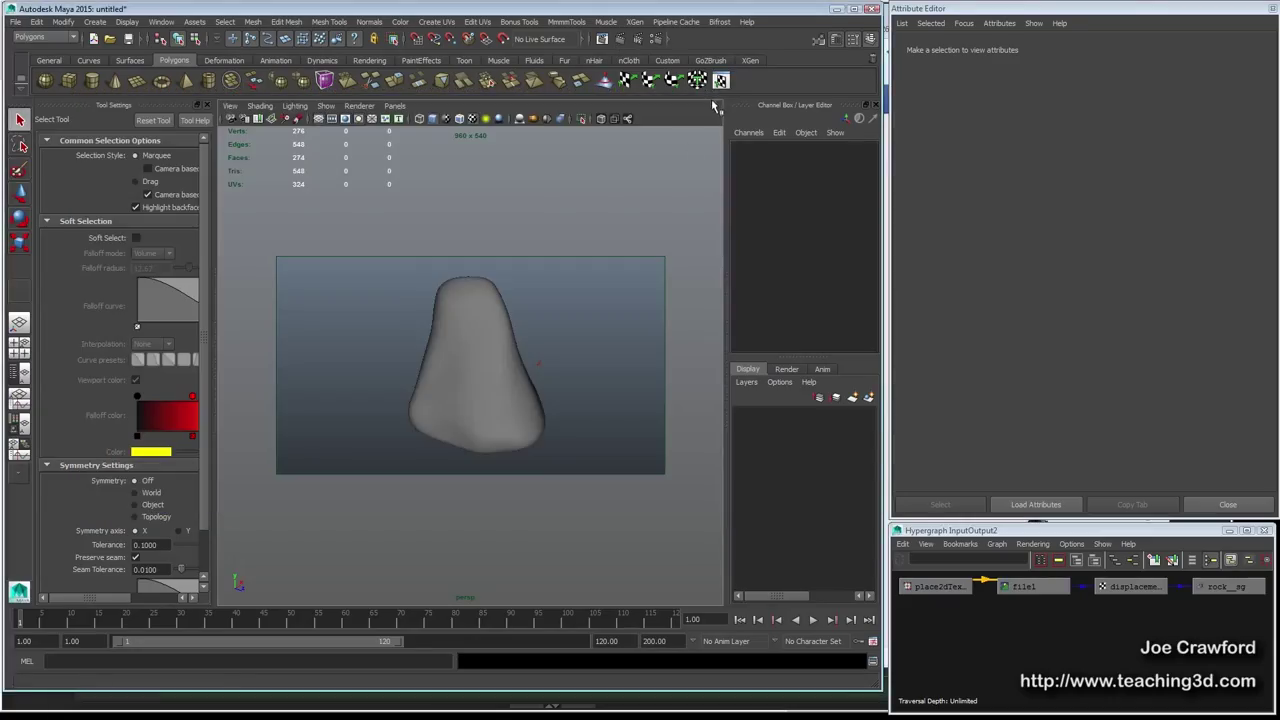
alt+drag(524, 410, 471, 337)
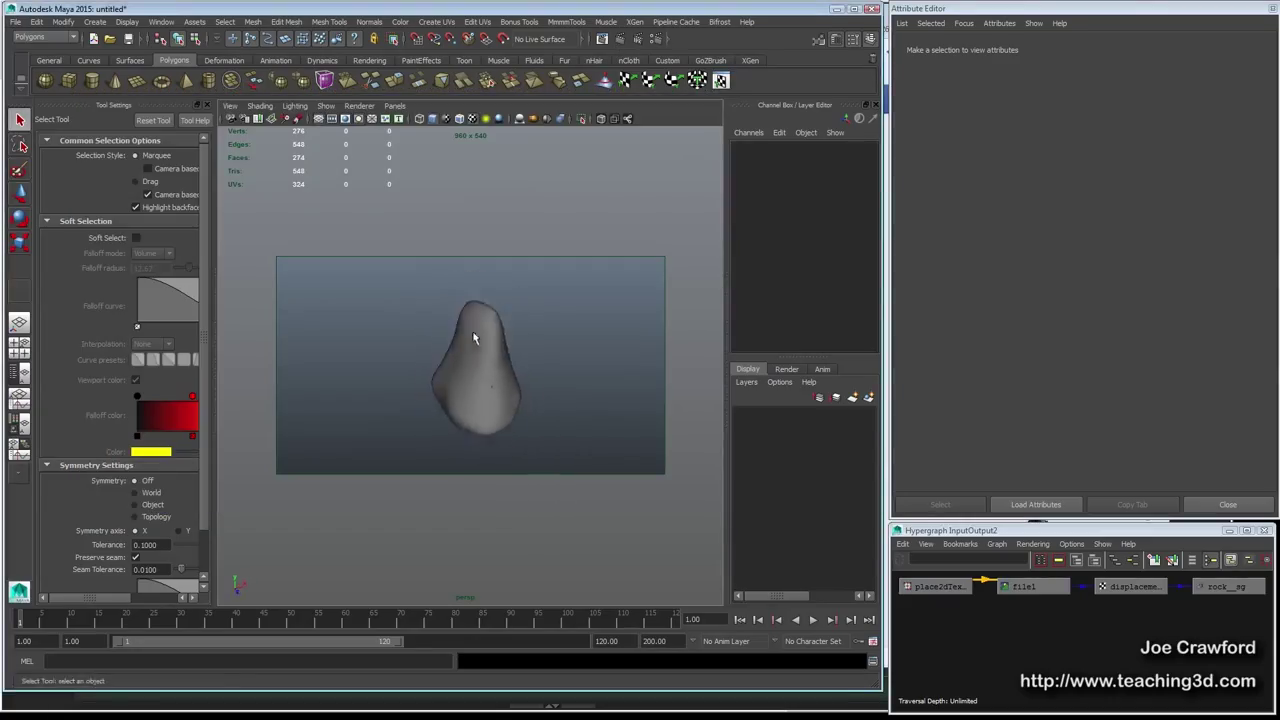
click(619, 40)
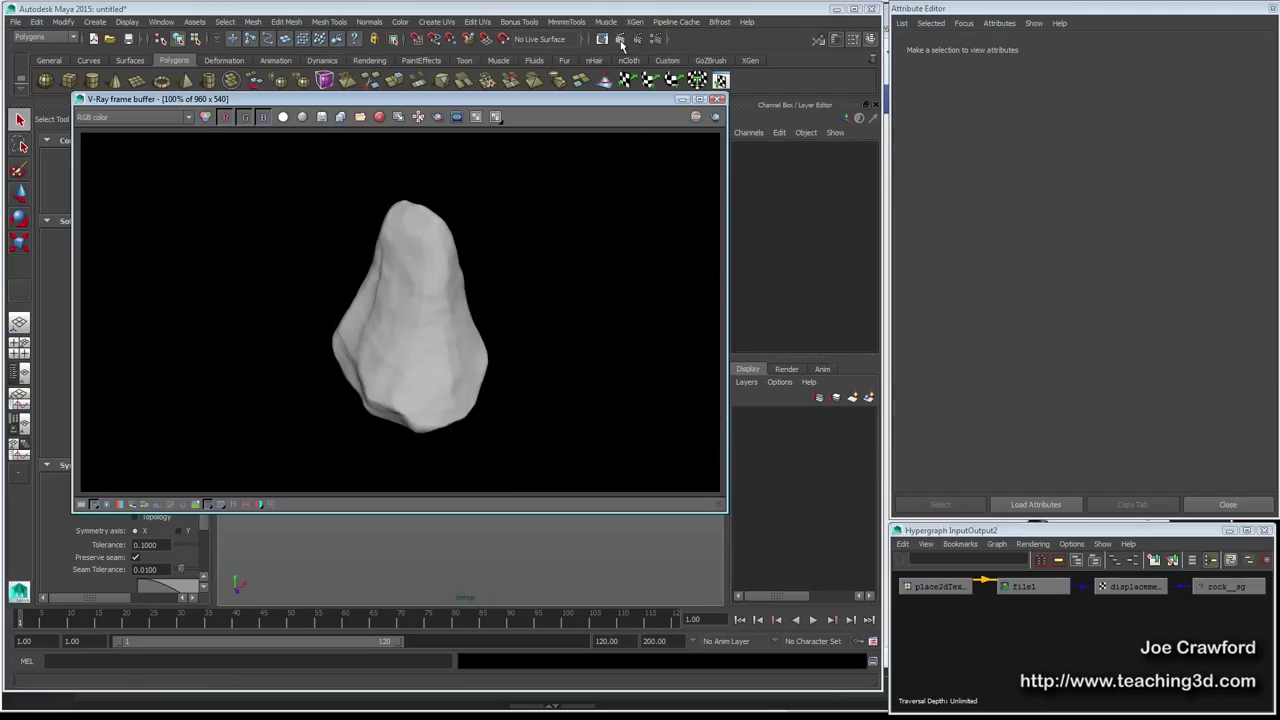
click(683, 101)
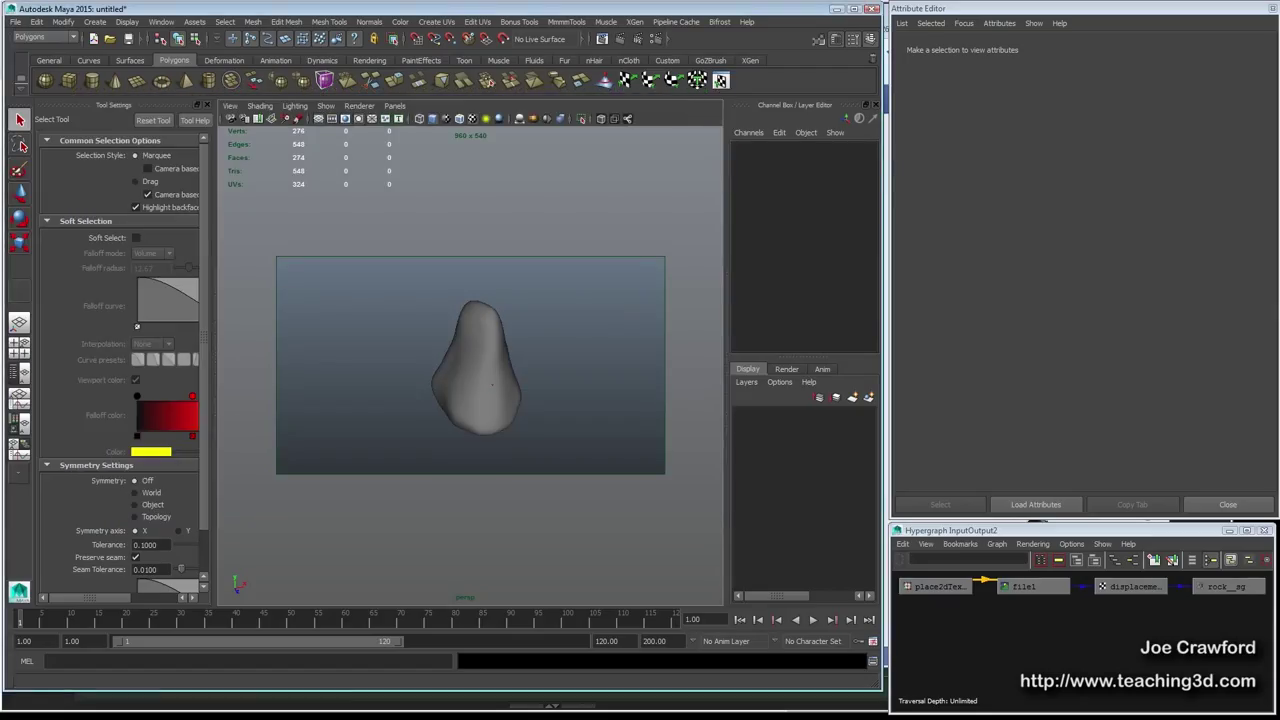
Switch to ZBrush, step the Retopo rock up to its highest subdivision level and examine its sculpted surface from other angles
key(alt+Tab)
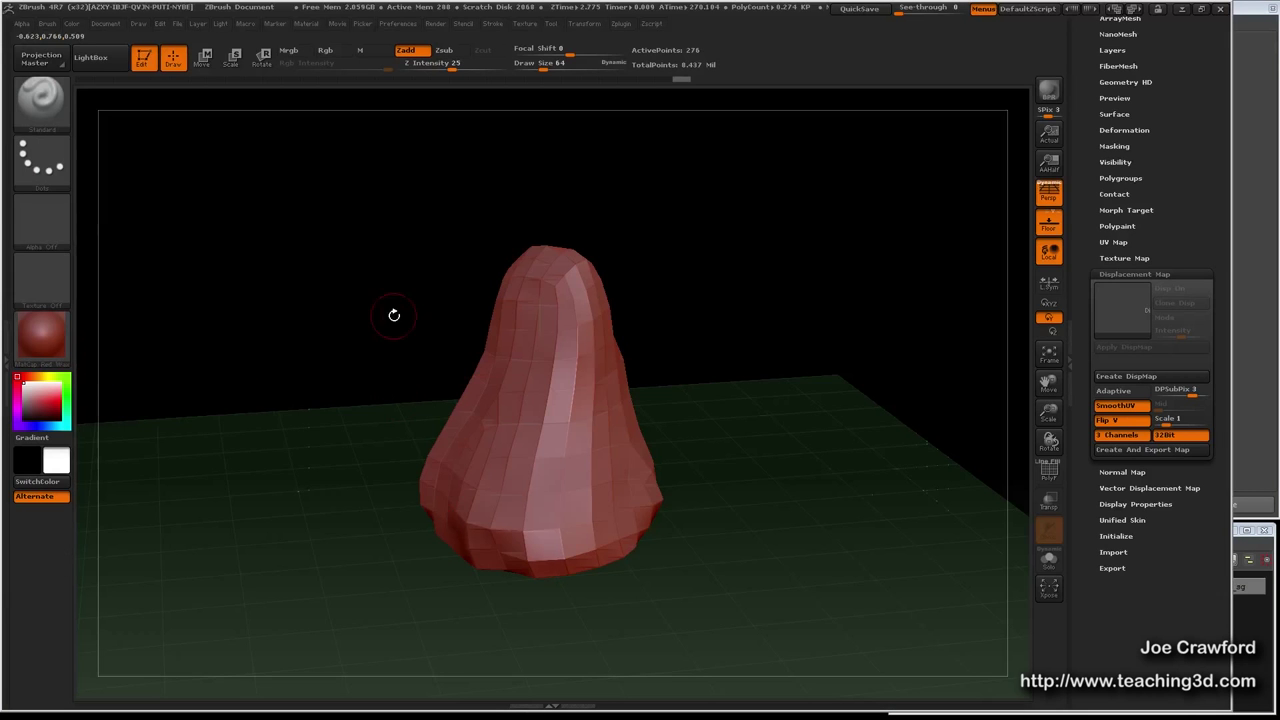
key(ctrl+d)
key(ctrl+d)
key(ctrl+d)
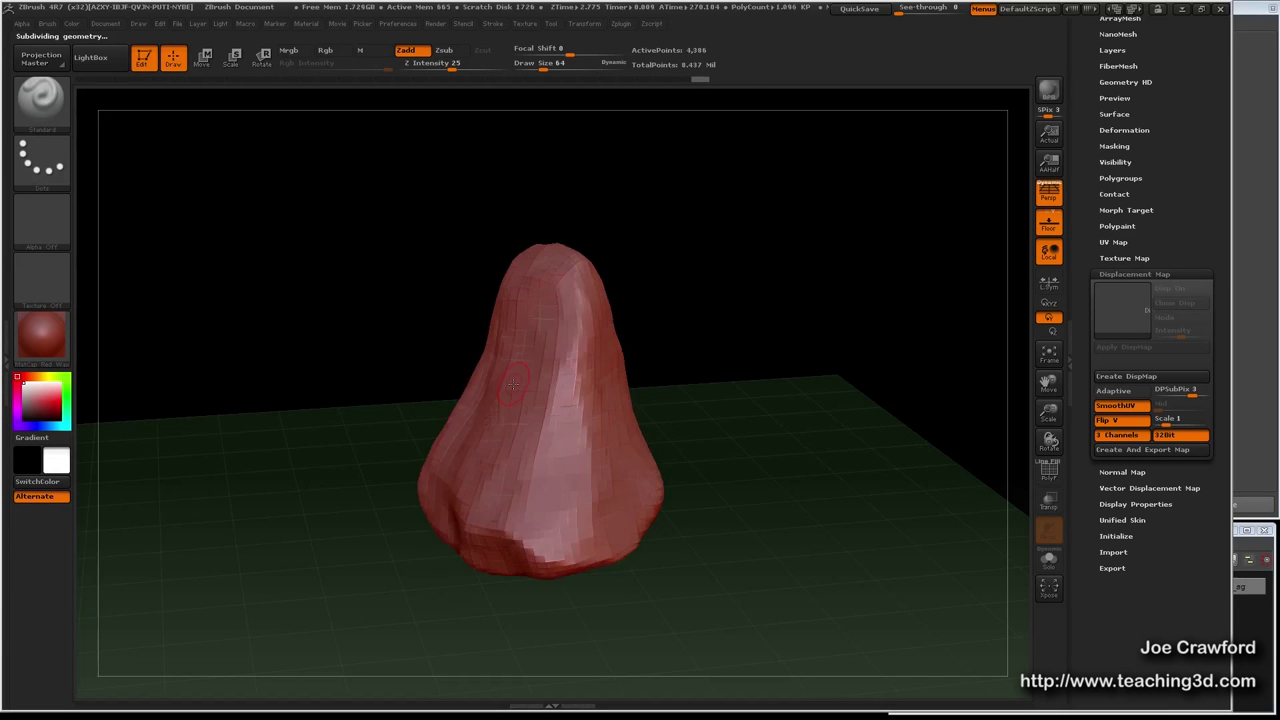
key(ctrl+d)
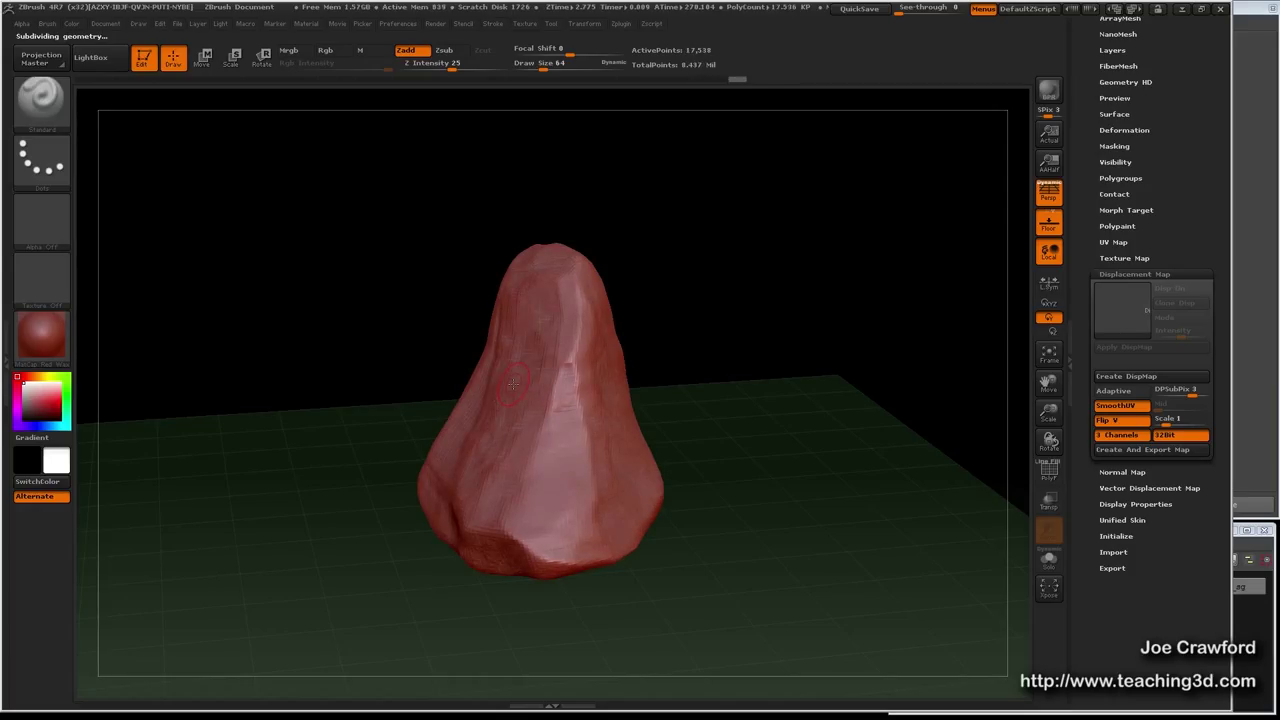
key(ctrl+d)
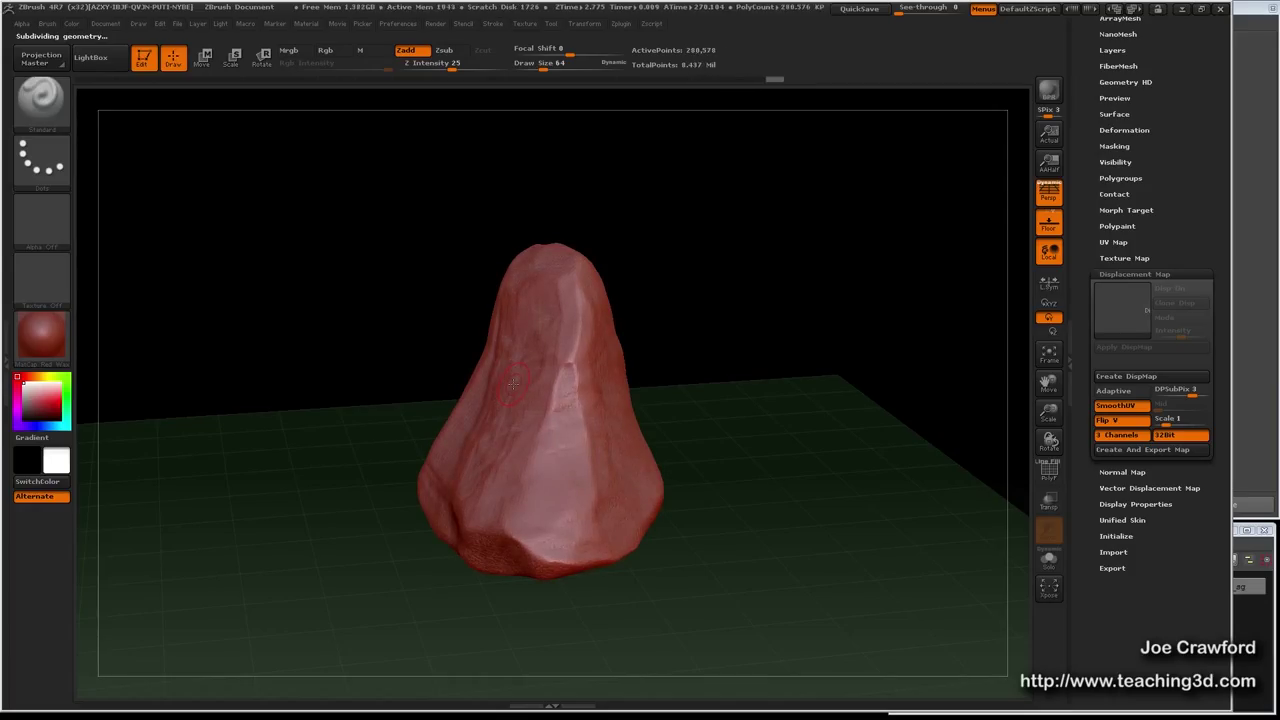
key(ctrl+d)
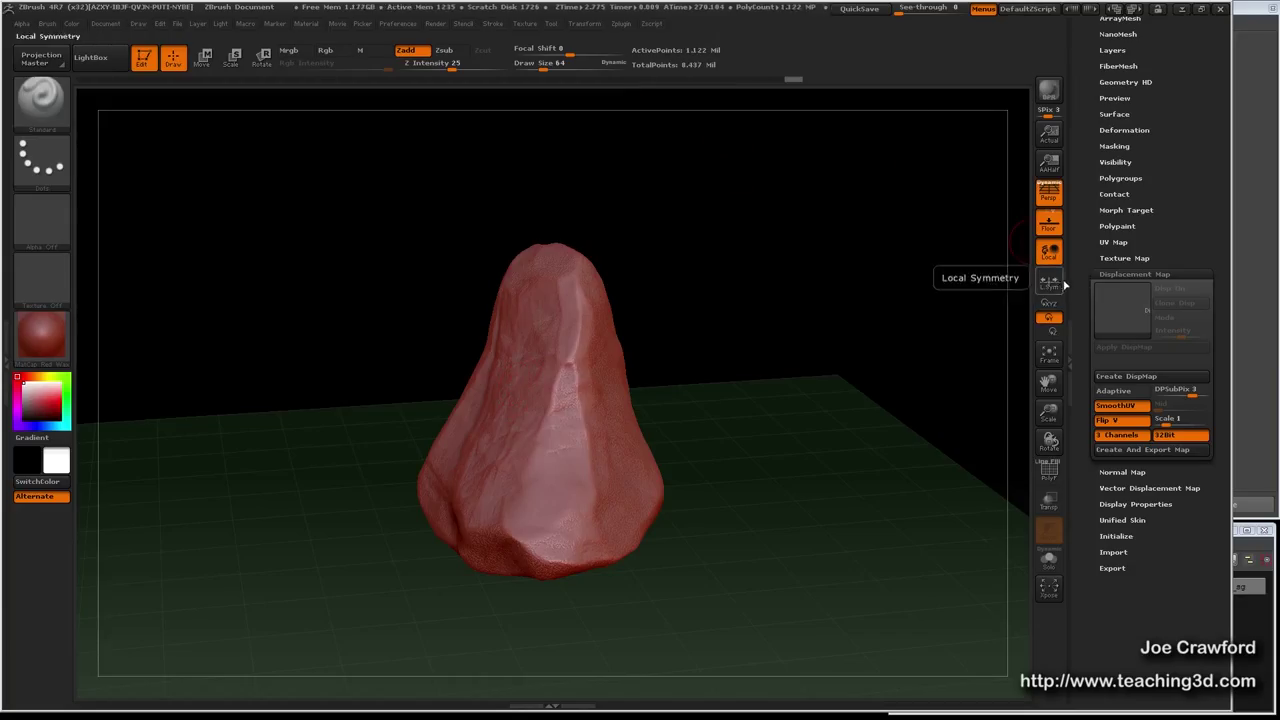
drag(1068, 275, 1074, 458)
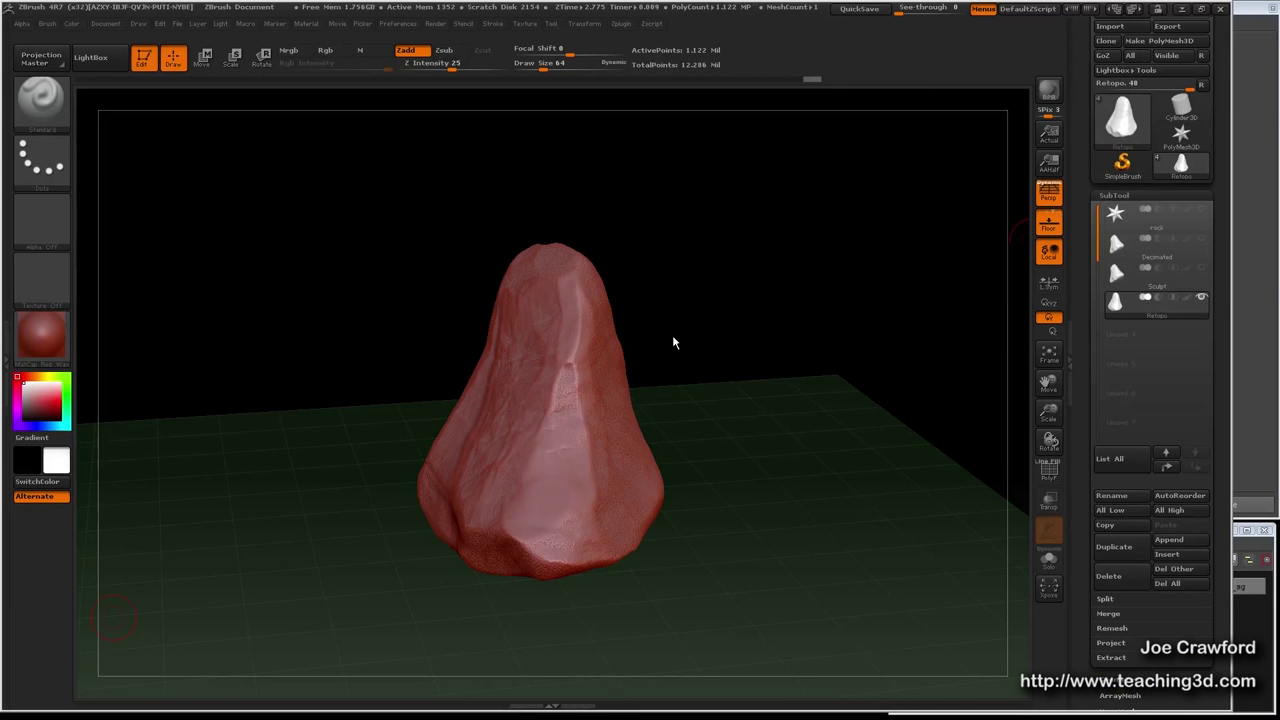
drag(676, 342, 556, 400)
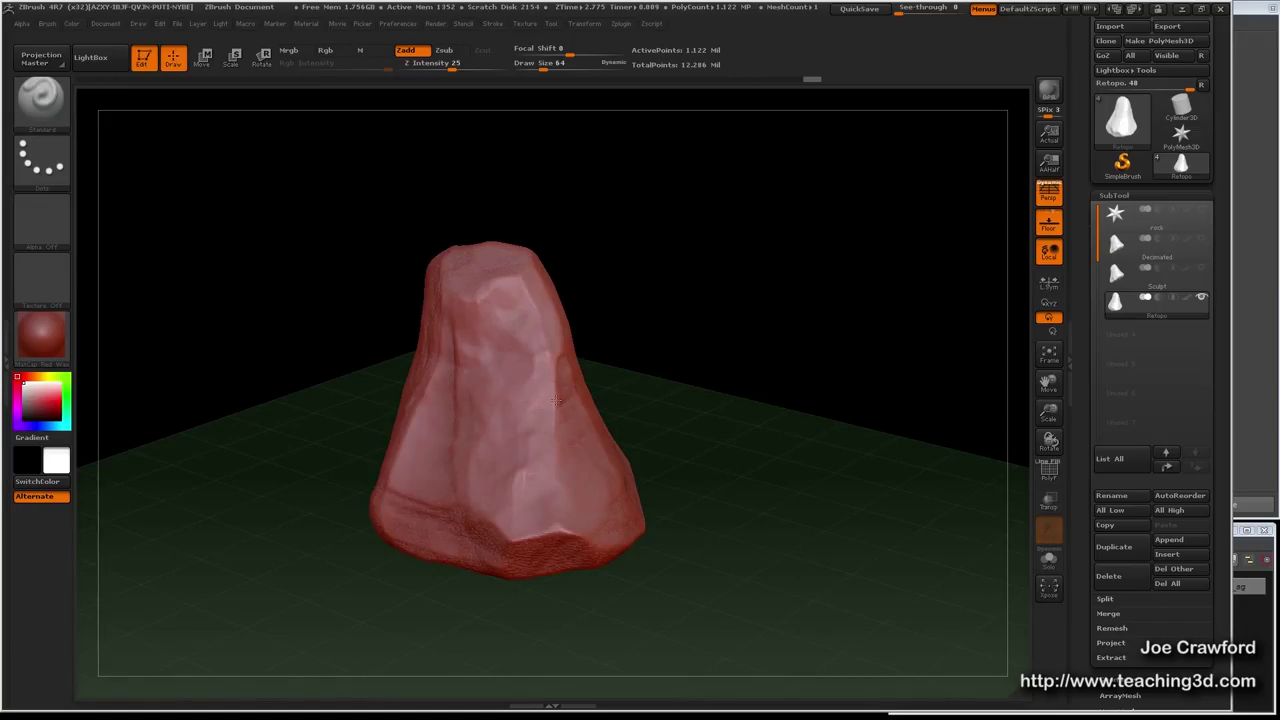
drag(555, 402, 546, 419)
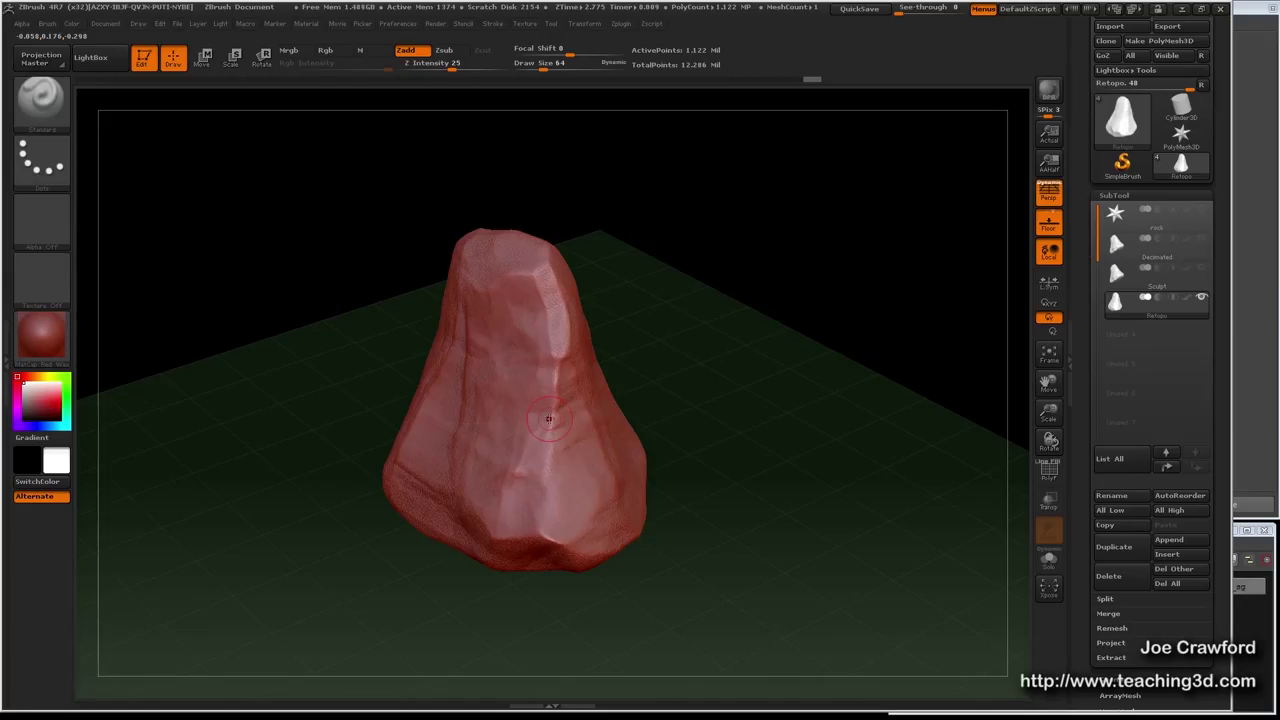
Step the Retopo rock down to its lowest subdivision level to inspect the base mesh
key(shift)
key(shift+d)
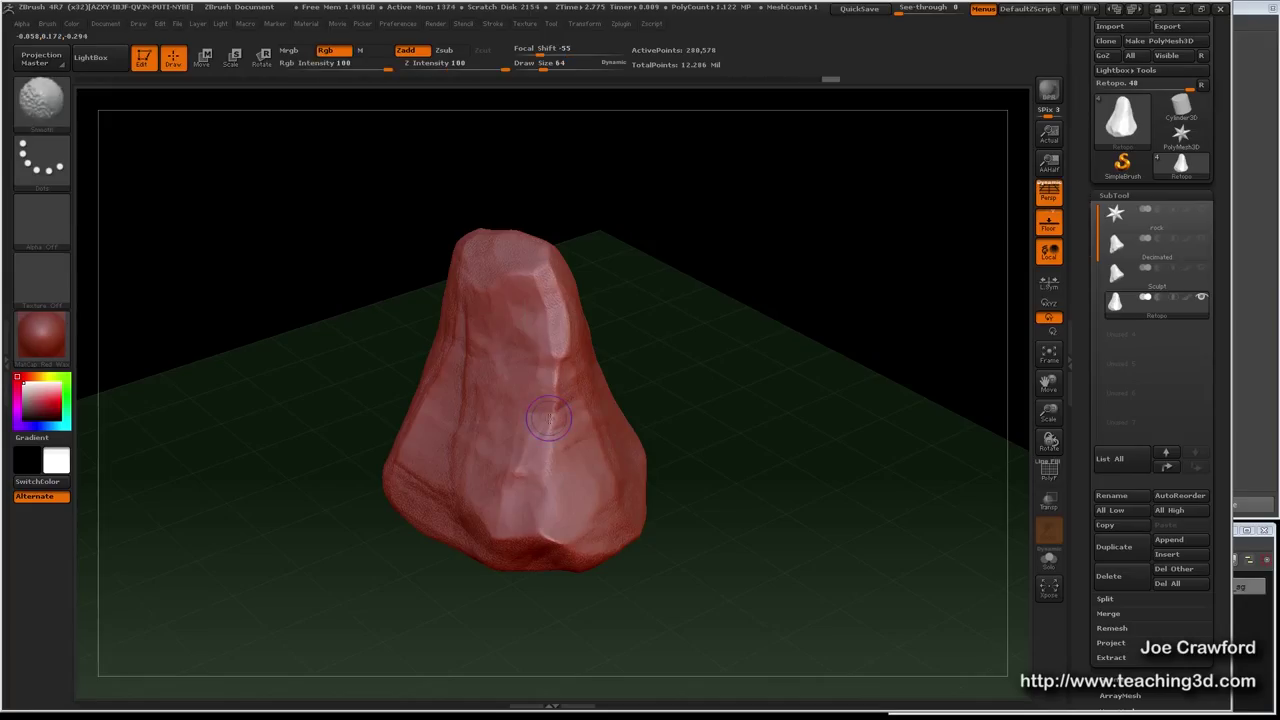
key(shift+d)
key(shift+d)
key(shift+d)
key(shift+d)
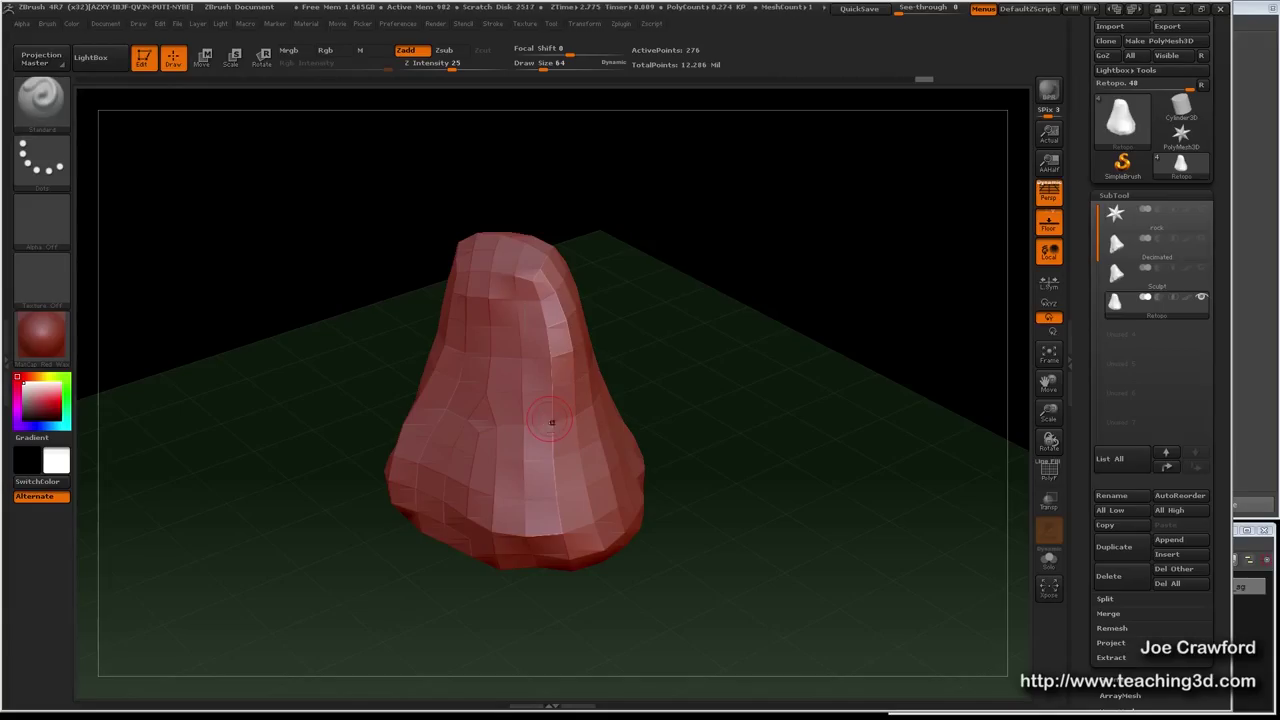
Step the Retopo rock back up through its subdivision levels to the highest one to compare the added detail
key(d)
key(d)
key(d)
key(d)
key(d)
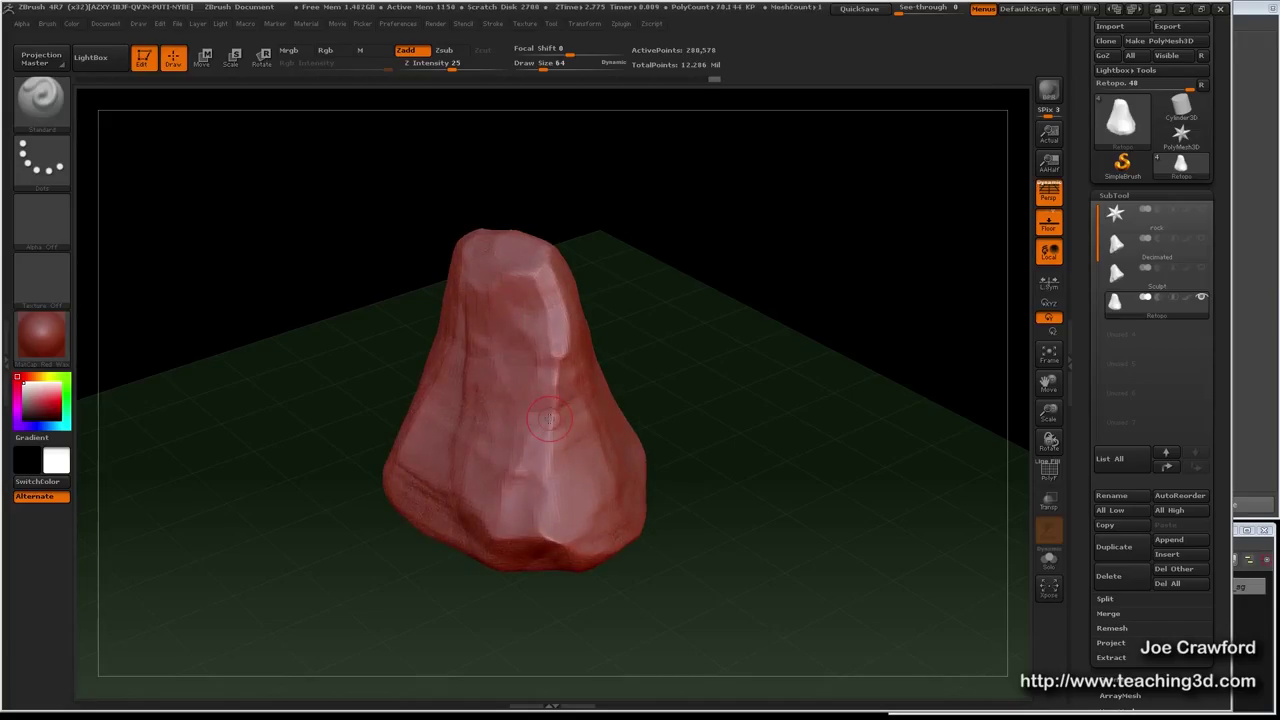
key(d)
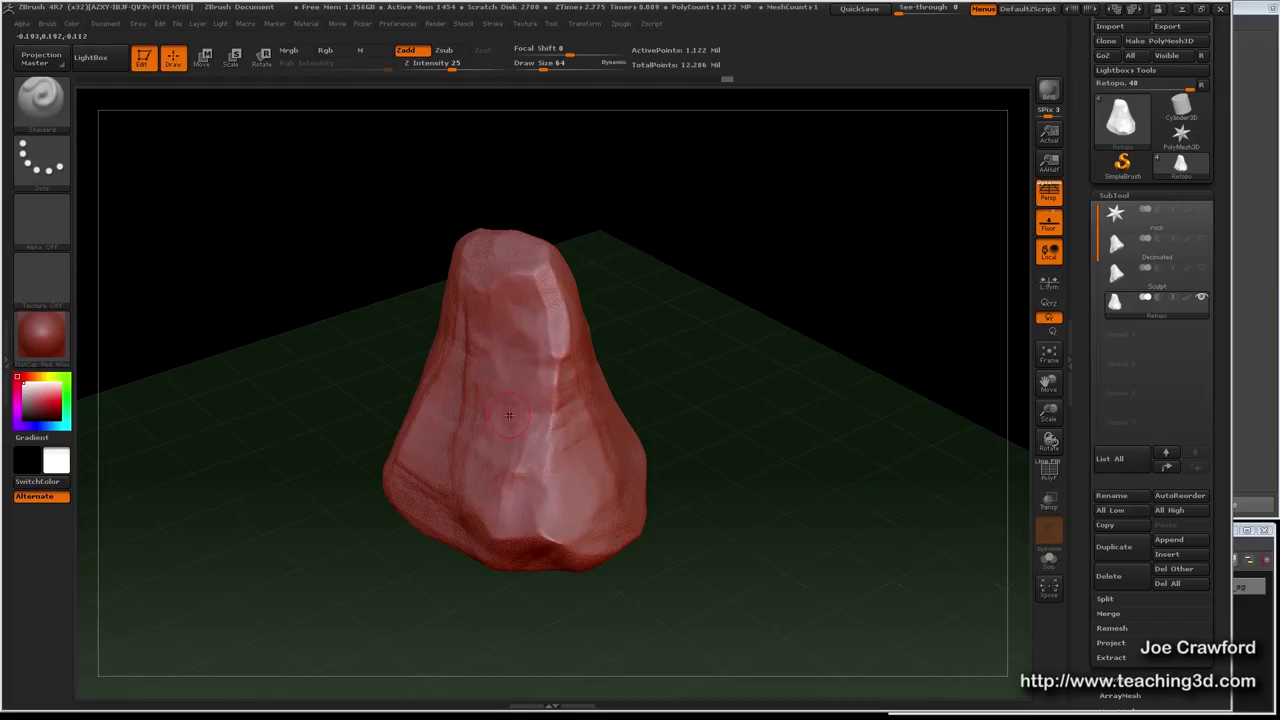
Isolate the Retopo rock in the view and duplicate its subtool
click(1047, 563)
mouse_move(1160, 318)
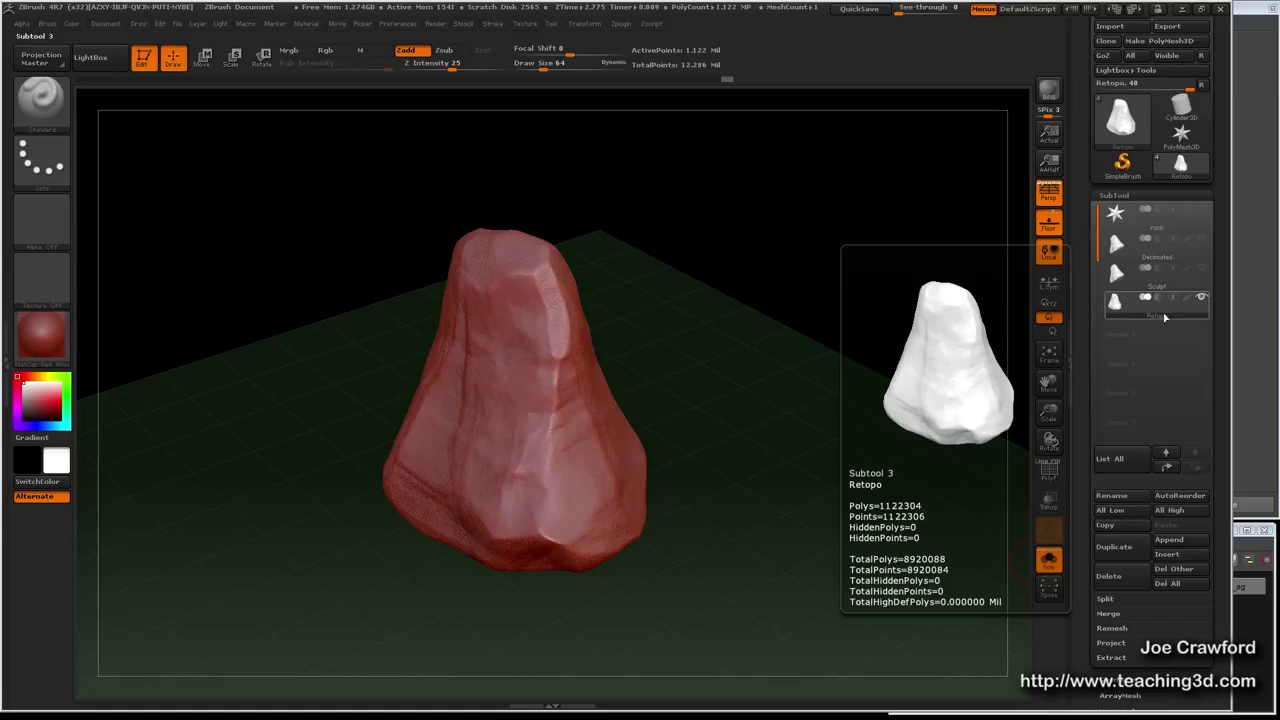
click(1110, 552)
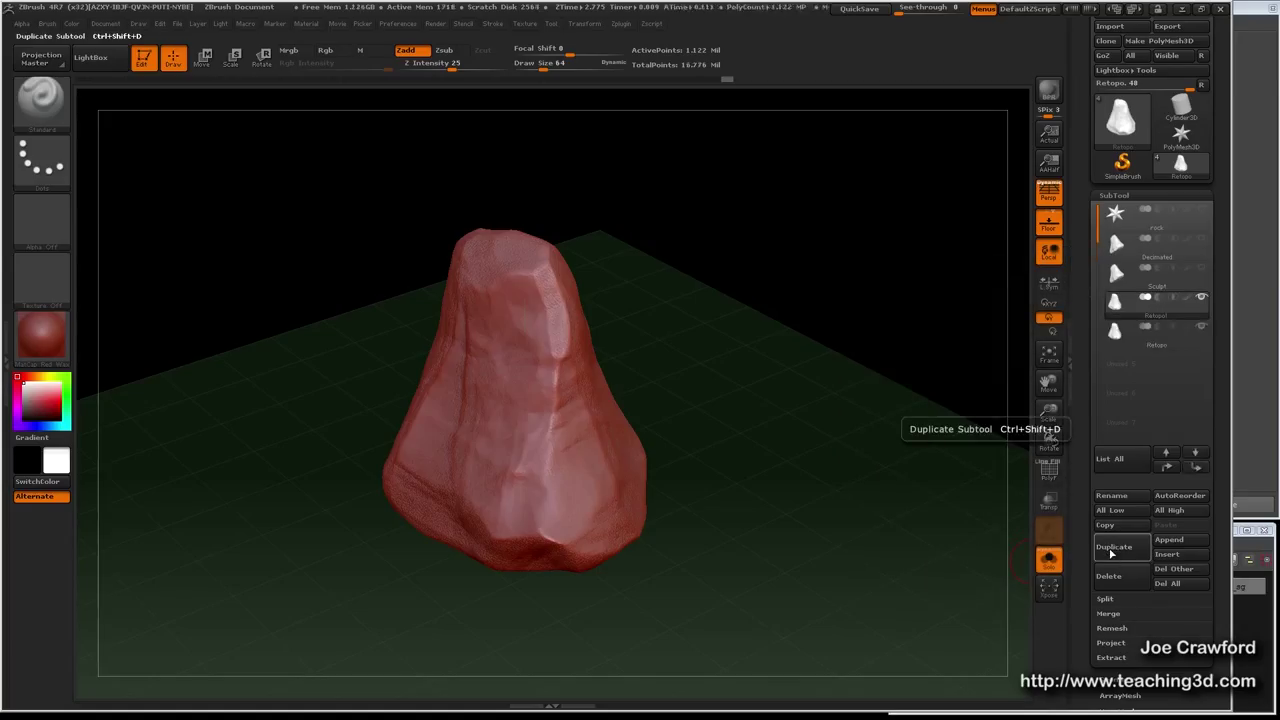
click(1112, 512)
Delete the old Decimated subtool and accept that the deletion cannot be undone
mouse_move(1143, 257)
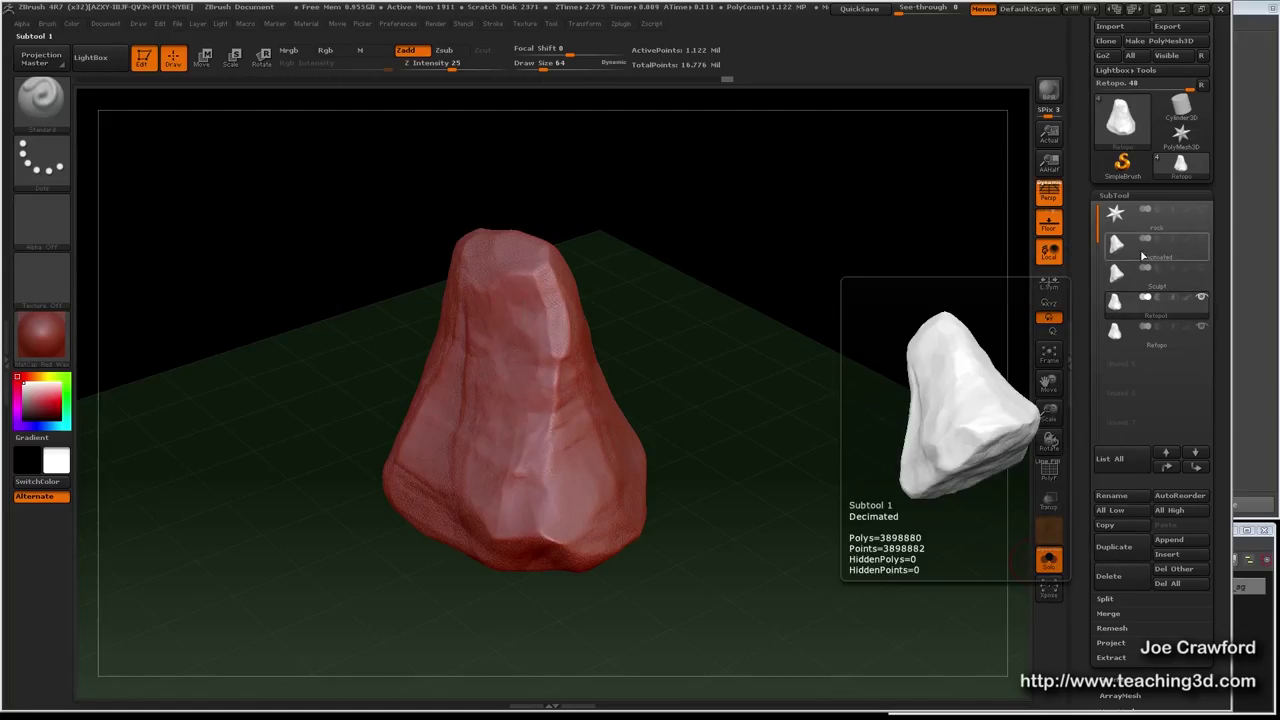
click(1151, 255)
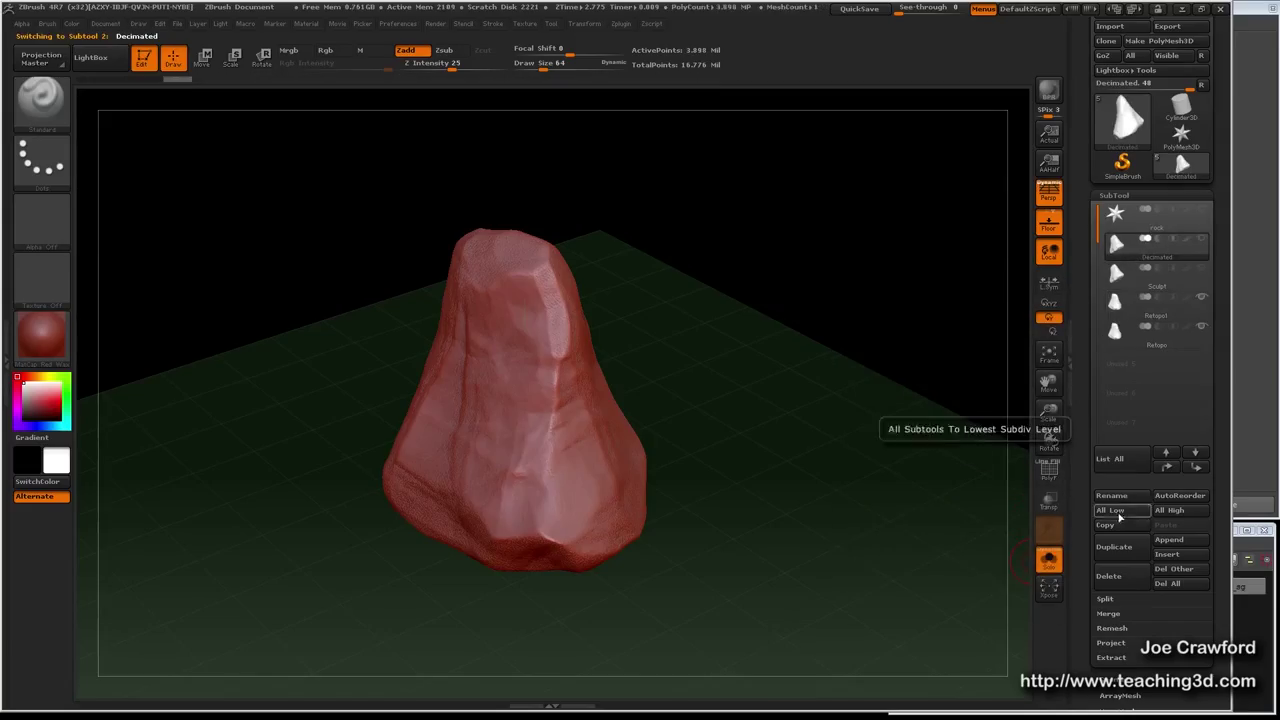
click(1121, 577)
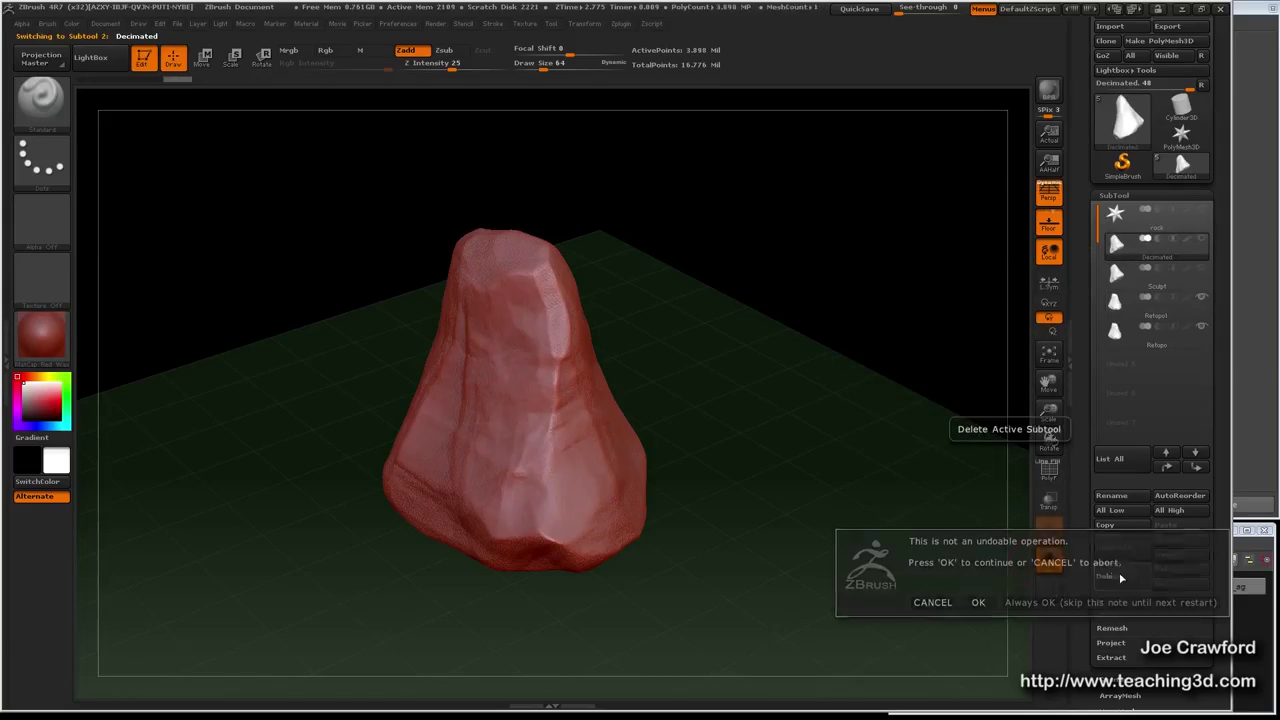
click(969, 603)
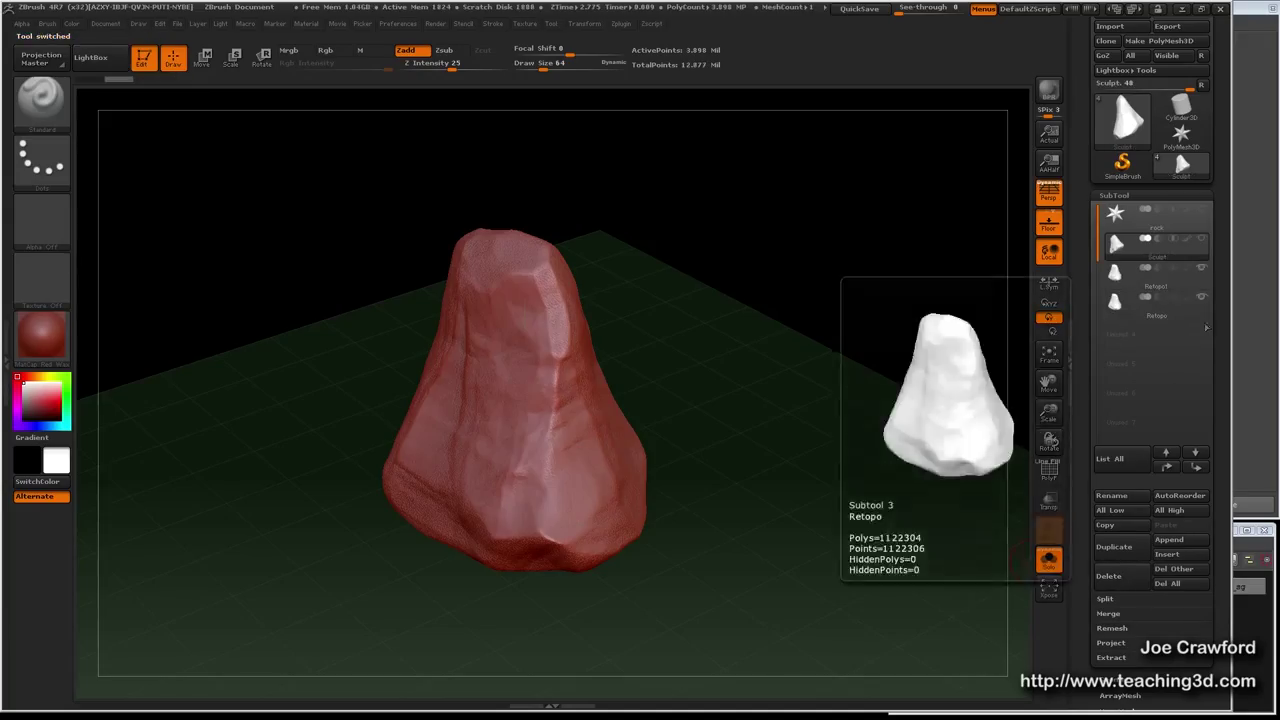
Rename the duplicated Retopo subtool as Decimated
click(1152, 284)
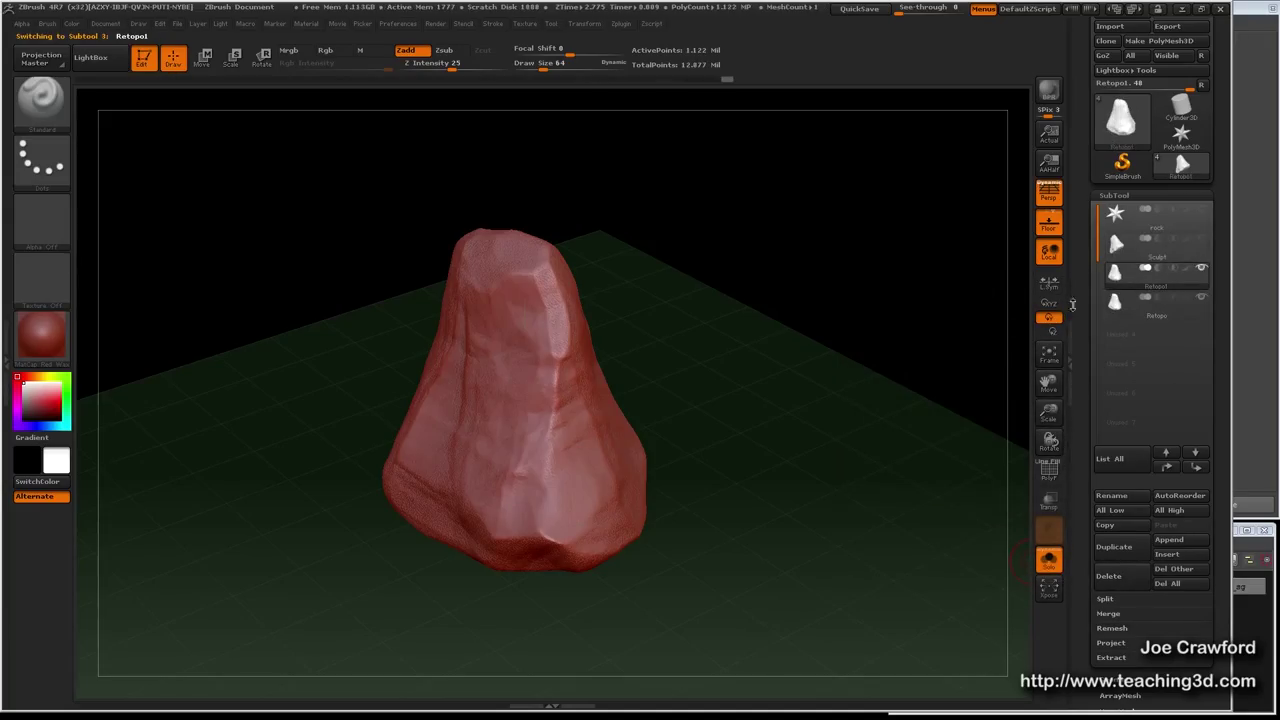
click(1110, 496)
text(Decimated)
key(Return)
Pre-process the current Decimated subtool with Decimation Master
click(621, 23)
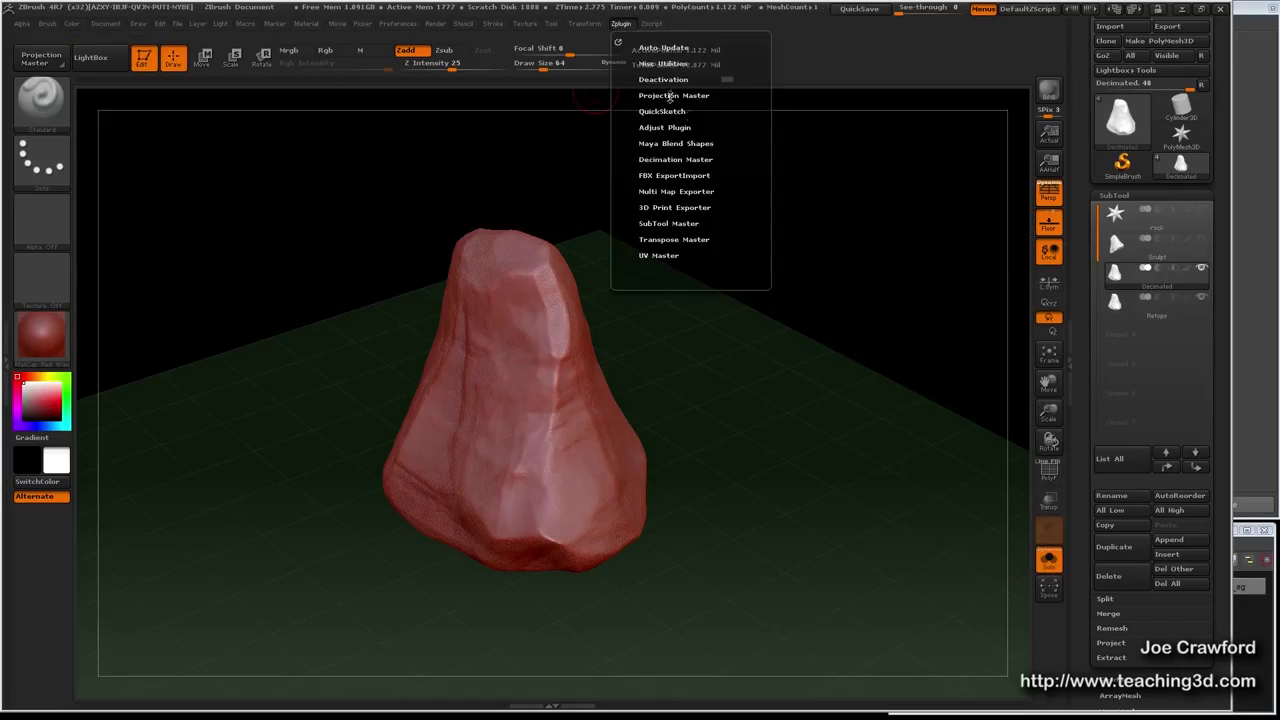
click(676, 160)
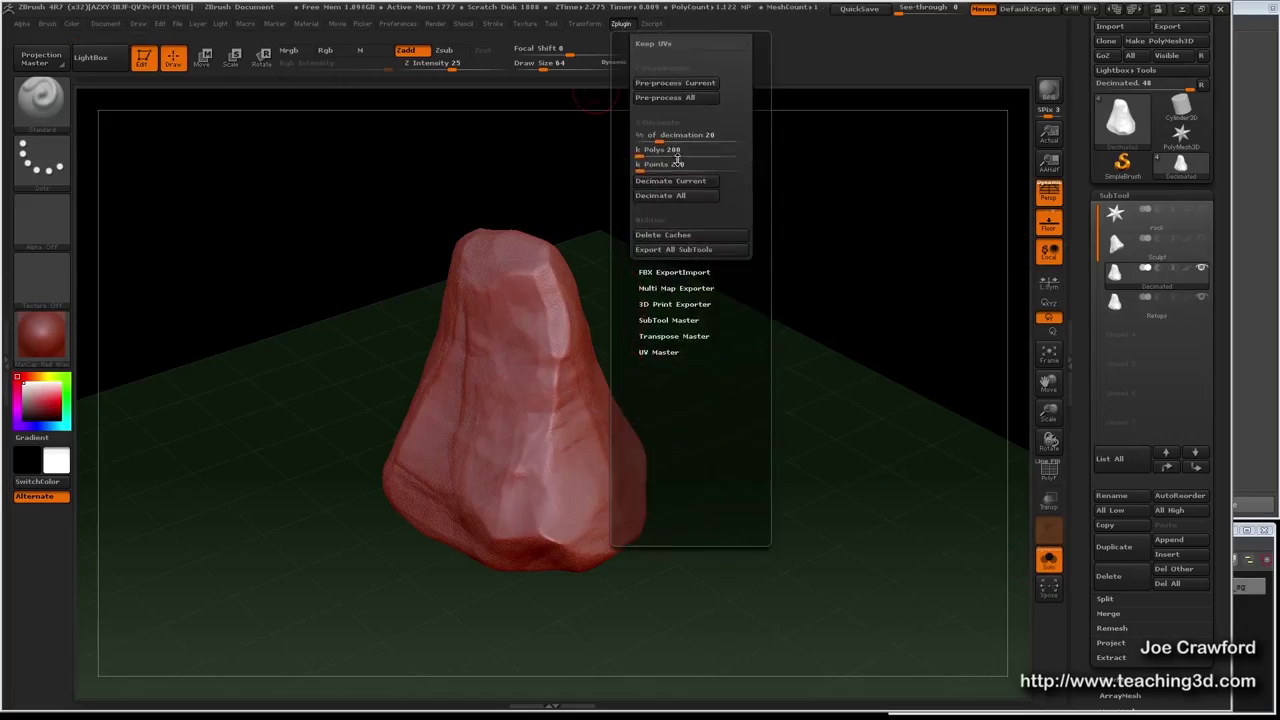
click(667, 83)
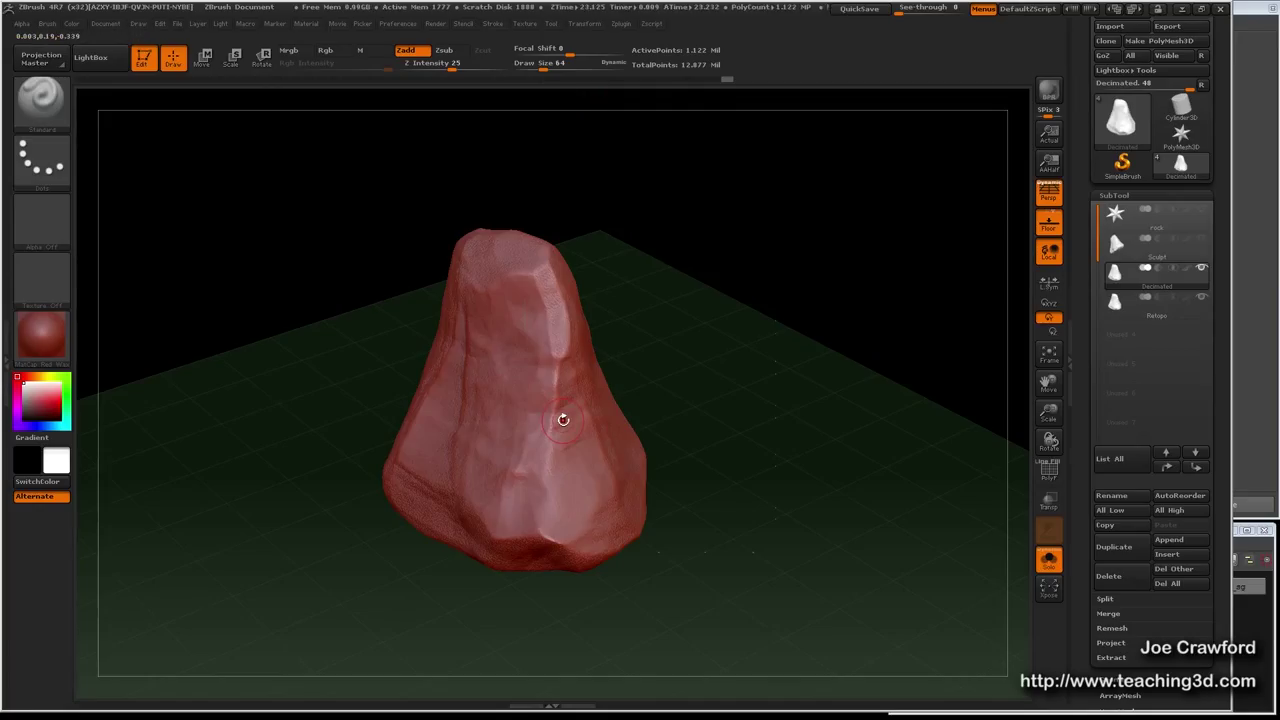
Set Decimation Master's target to 600 k Polys and decimate the current subtool
click(622, 27)
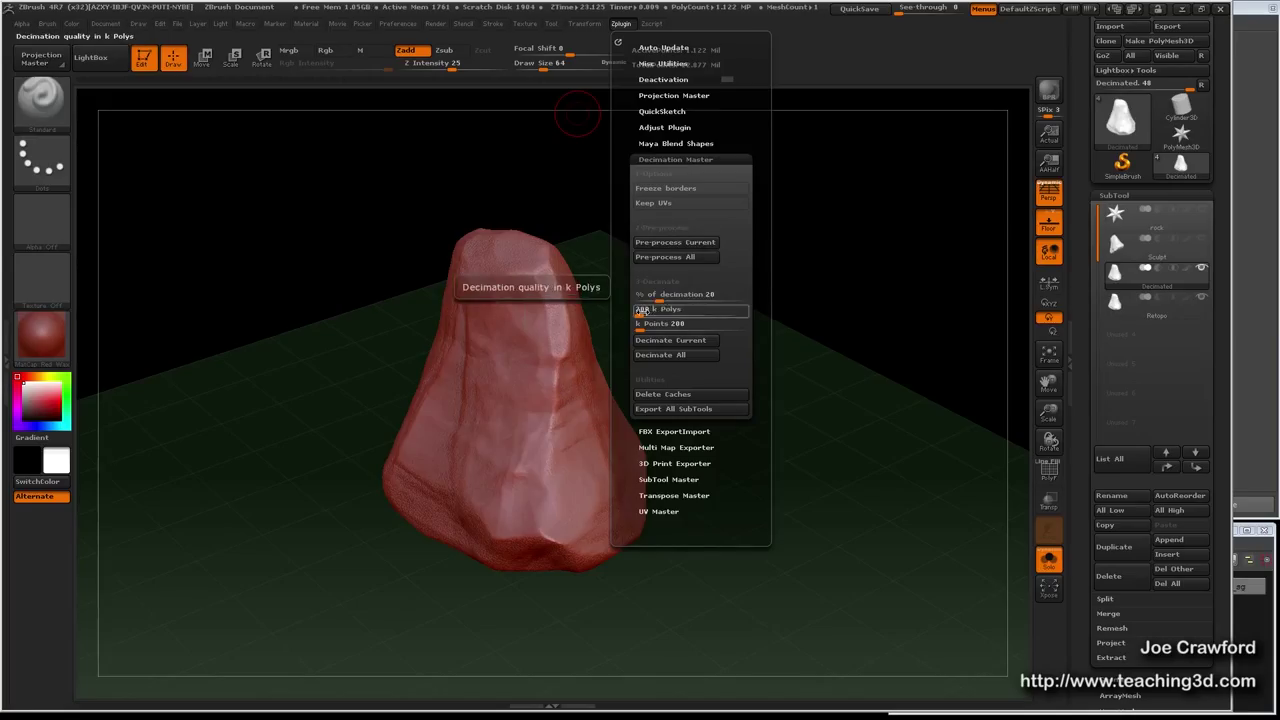
drag(645, 313, 660, 311)
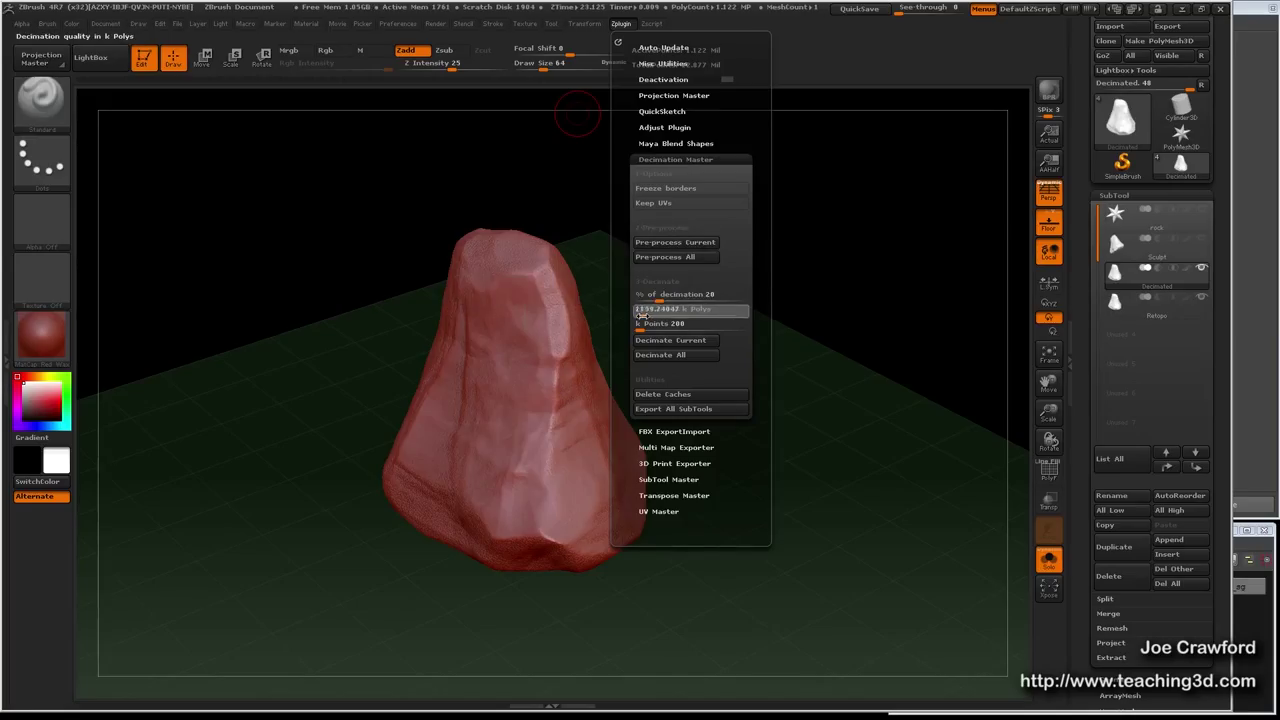
click(660, 311)
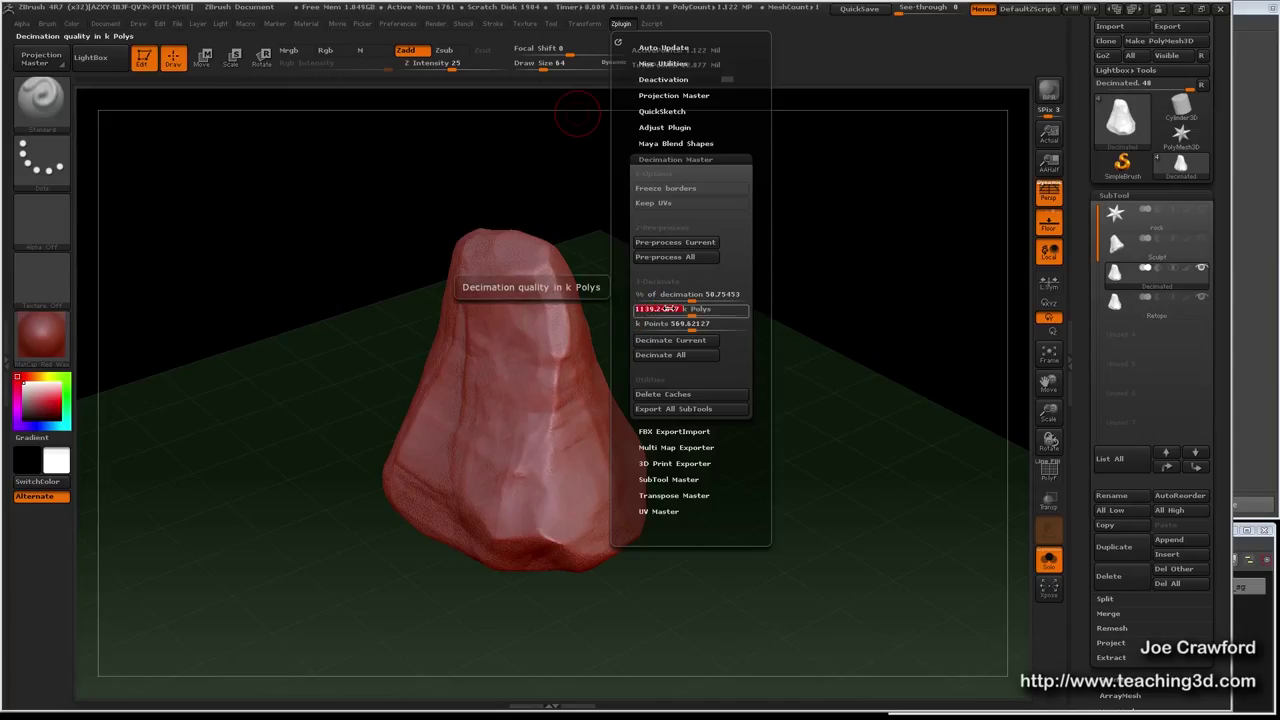
text(600)
key(Tab)
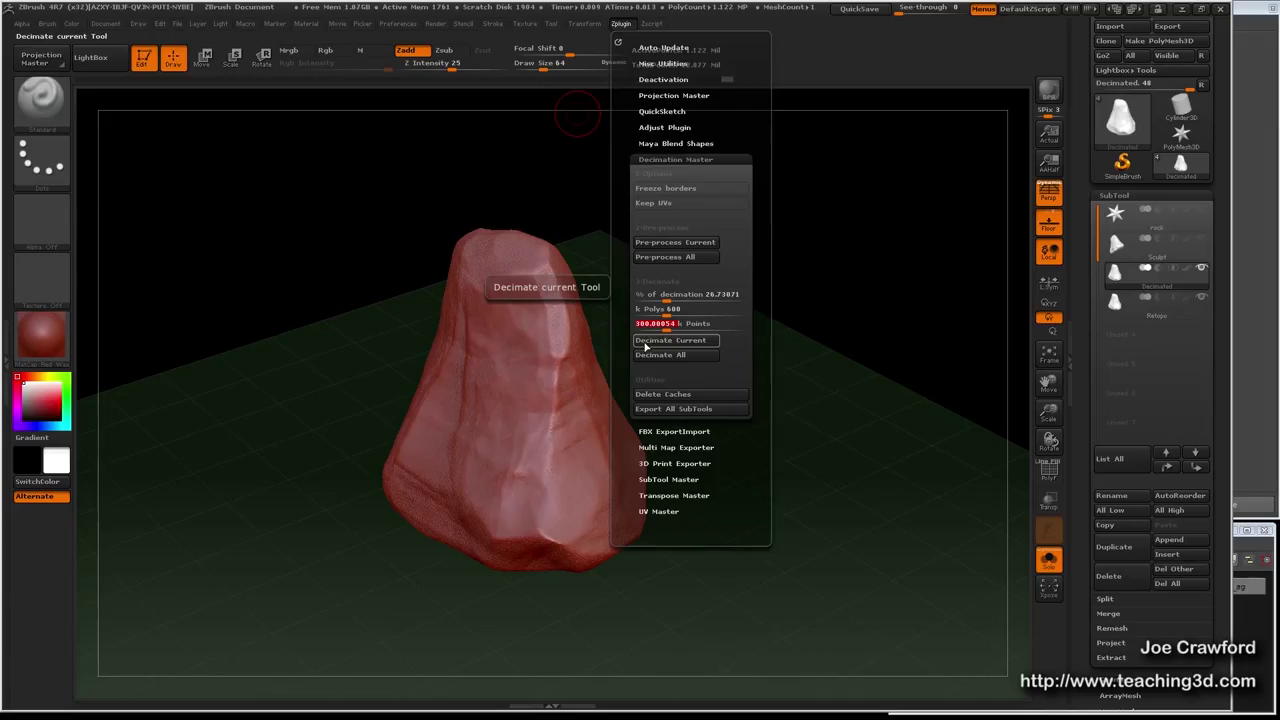
click(645, 342)
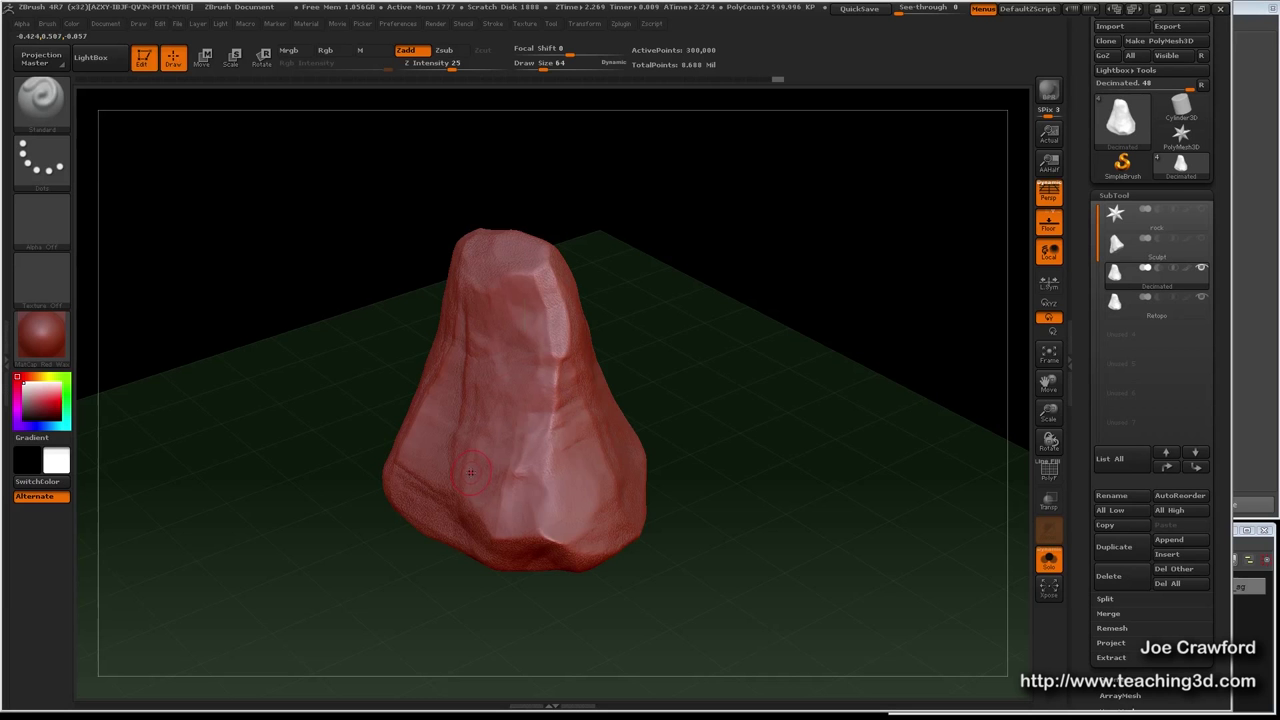
Examine the decimated rock's surface detail up close along its ridges and facets
key(b)
key(m)
key(f)
scroll(434, 371, up, 5)
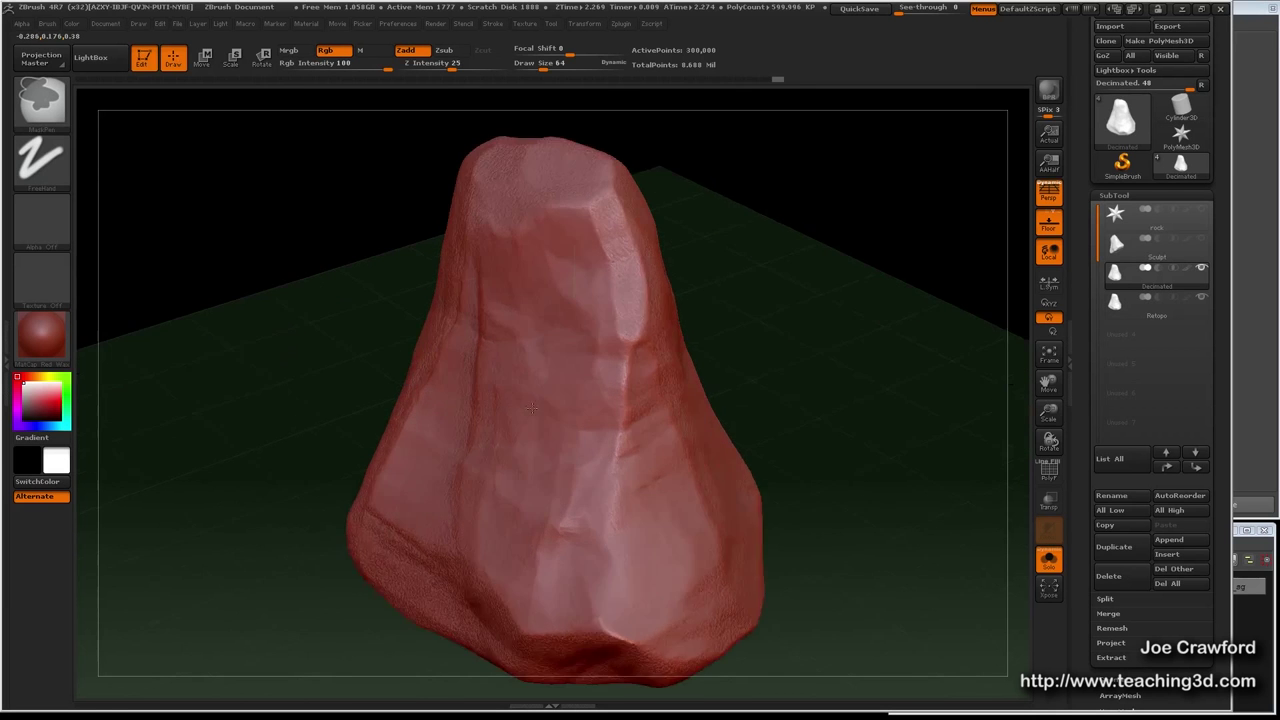
scroll(620, 412, up, 1)
key(b)
key(s)
key(t)
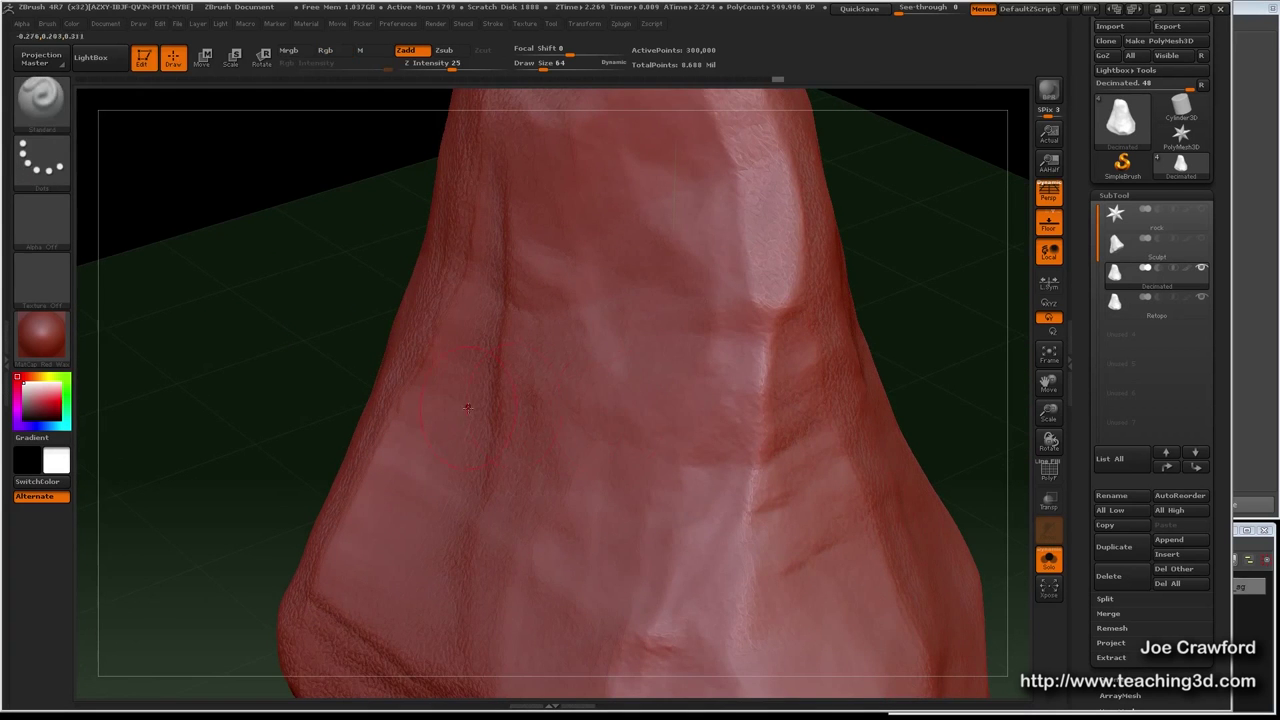
right_drag(719, 393, 677, 296)
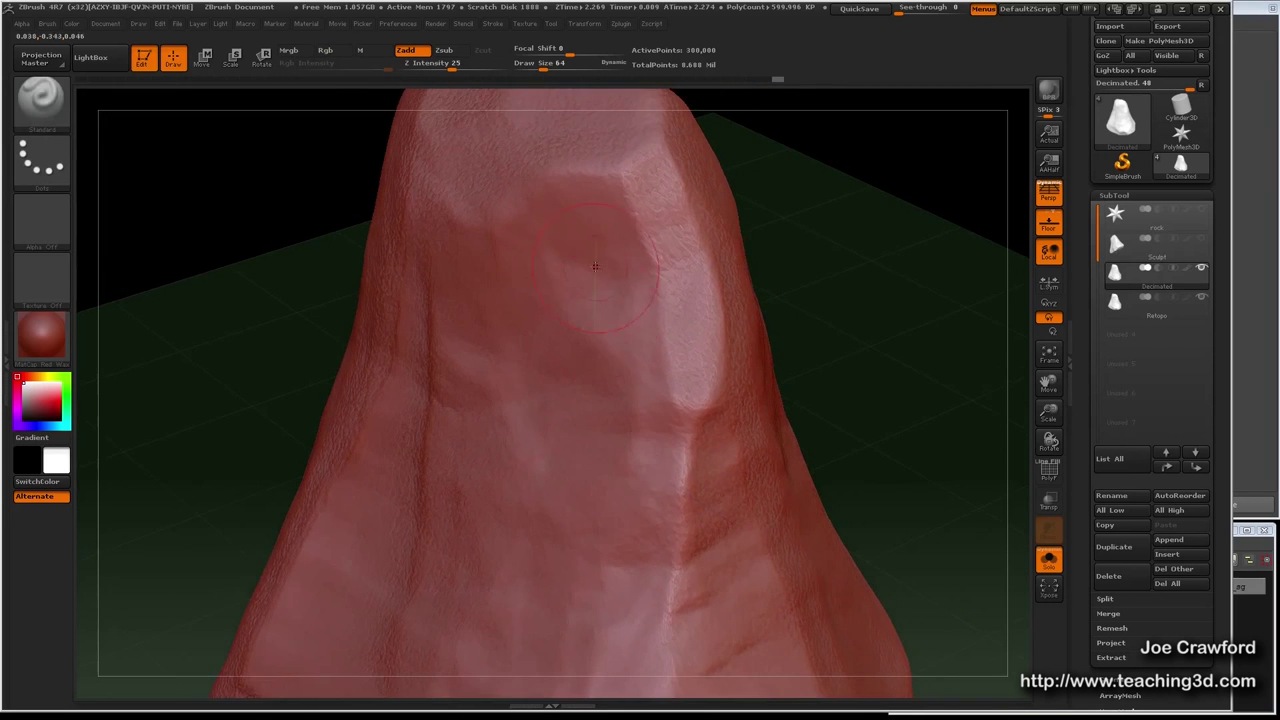
key(b)
key(m)
key(f)
scroll(677, 296, up, 1)
scroll(537, 259, down, 5)
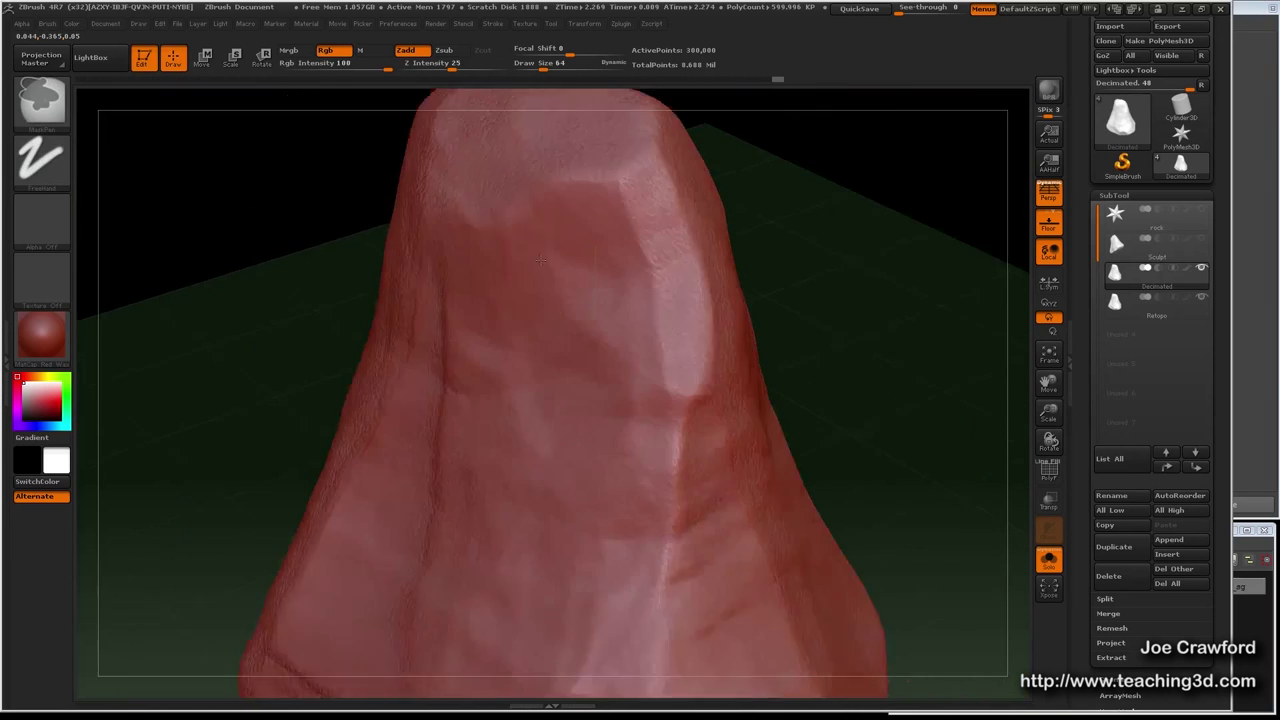
key(b)
key(s)
key(t)
alt+right_drag(537, 259, 507, 241)
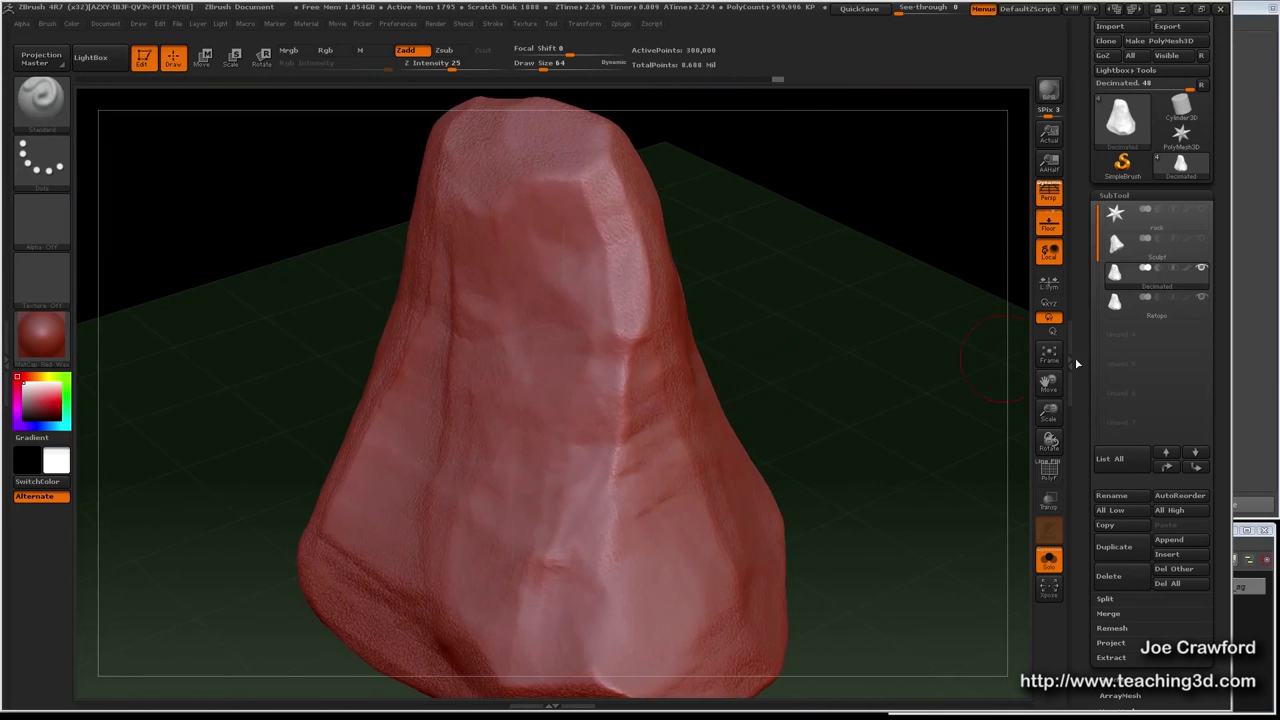
ctrl+right_drag(755, 345, 871, 525)
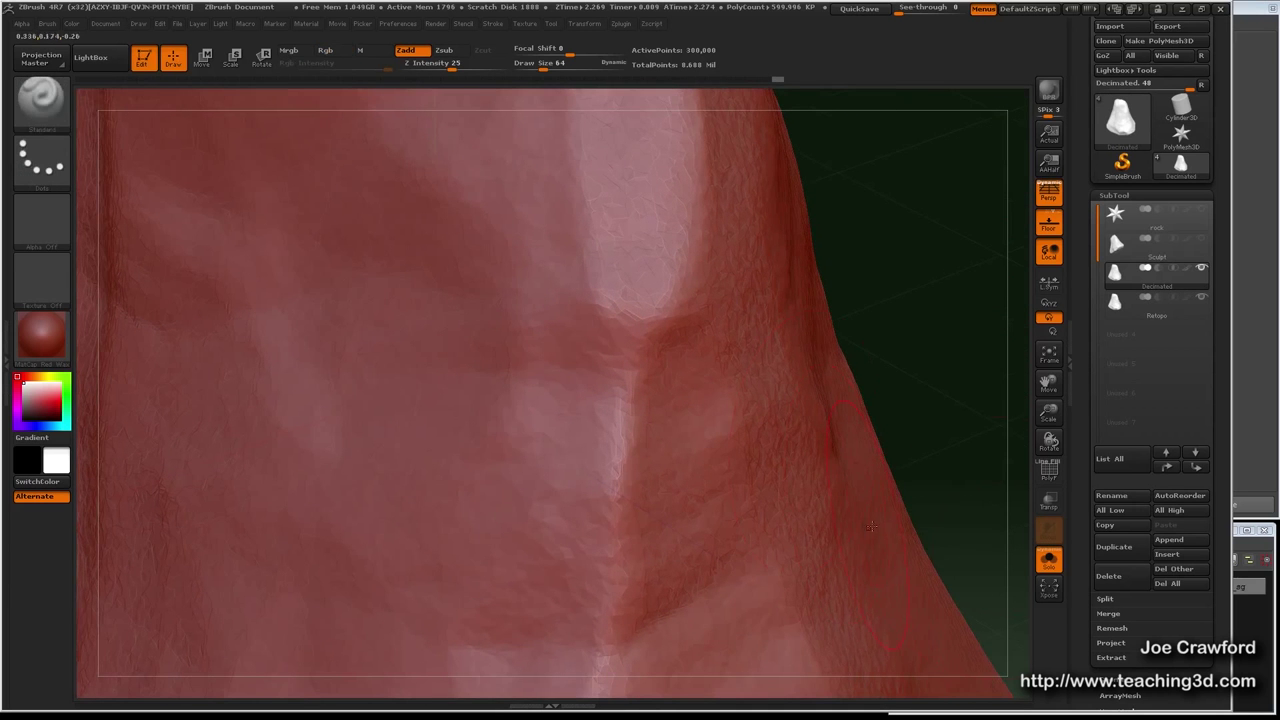
Compare the Retopo and Decimated subtools by alternating between them, up close and with the whole rock in view
click(1132, 312)
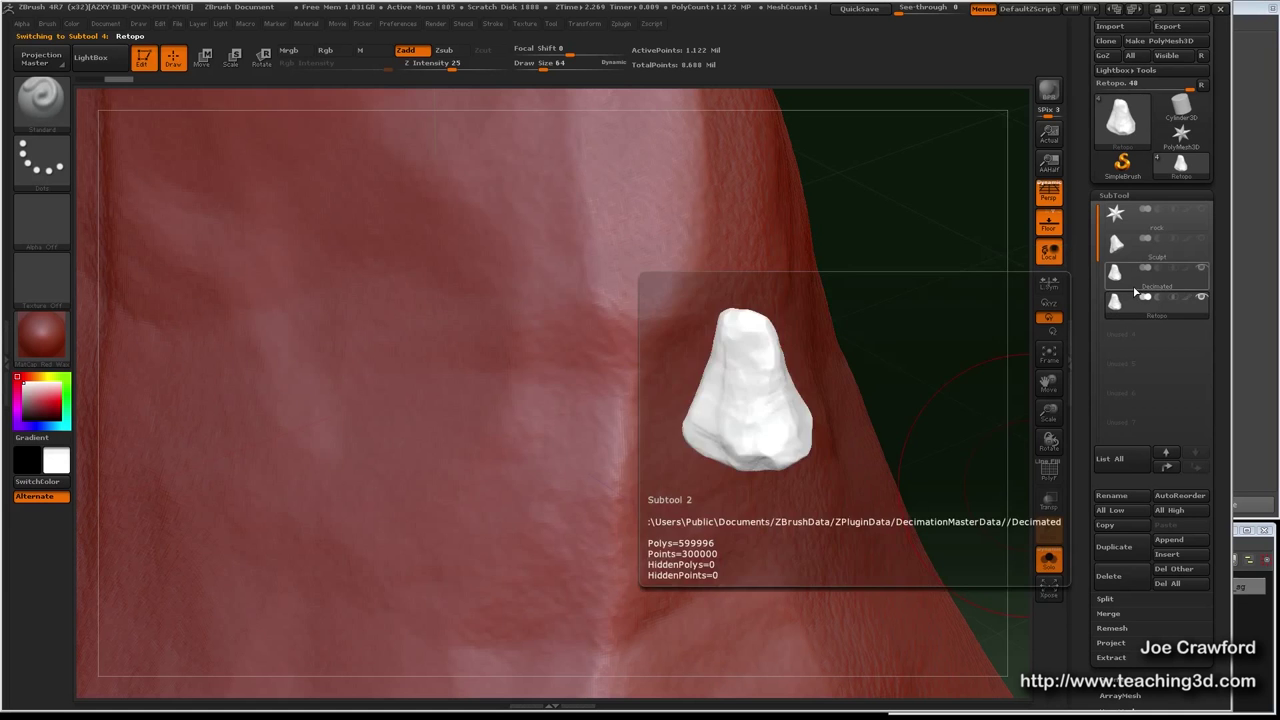
click(1135, 289)
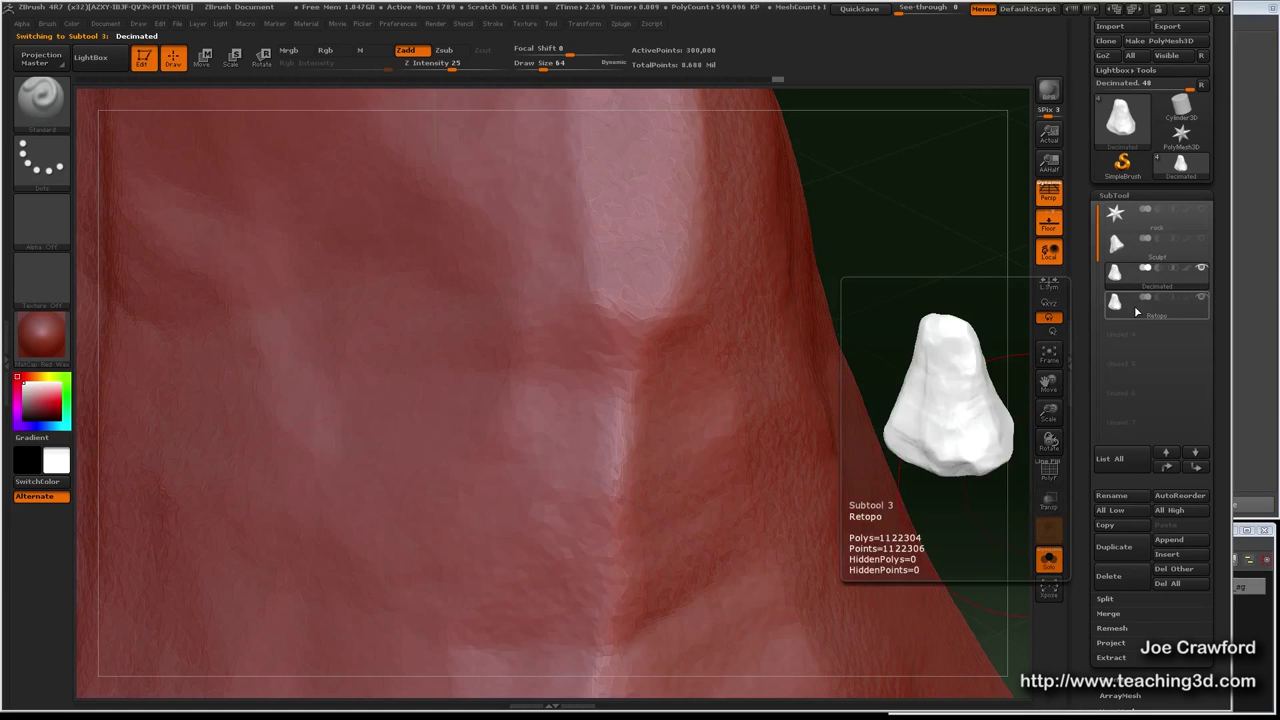
click(1136, 305)
mouse_move(714, 443)
right_down()
mouse_move(607, 455)
mouse_move(897, 357)
right_up()
click(1160, 282)
Export the Decimated subtool as deleteme.OBJ into the teaching3d__rock_tutorial__maya folder
drag(1083, 198, 1074, 348)
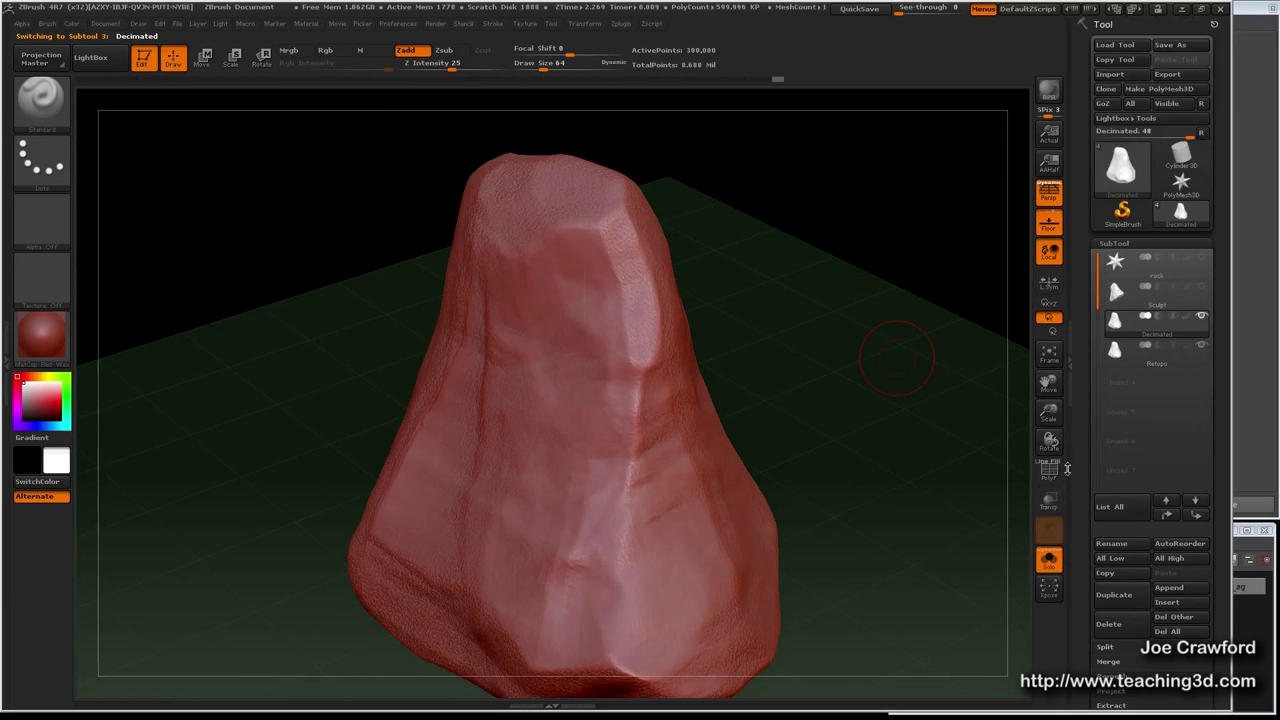
click(1168, 74)
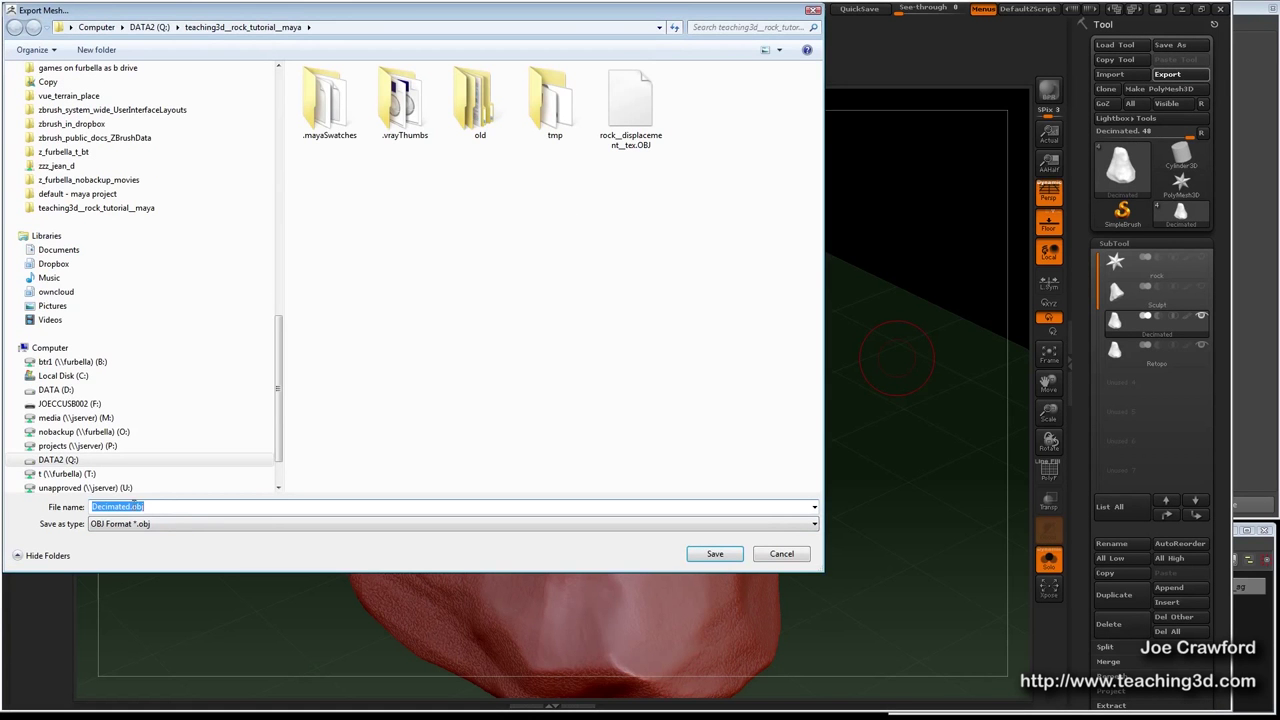
click(132, 506)
drag(130, 506, 82, 506)
text(rock_low)
key(Return)
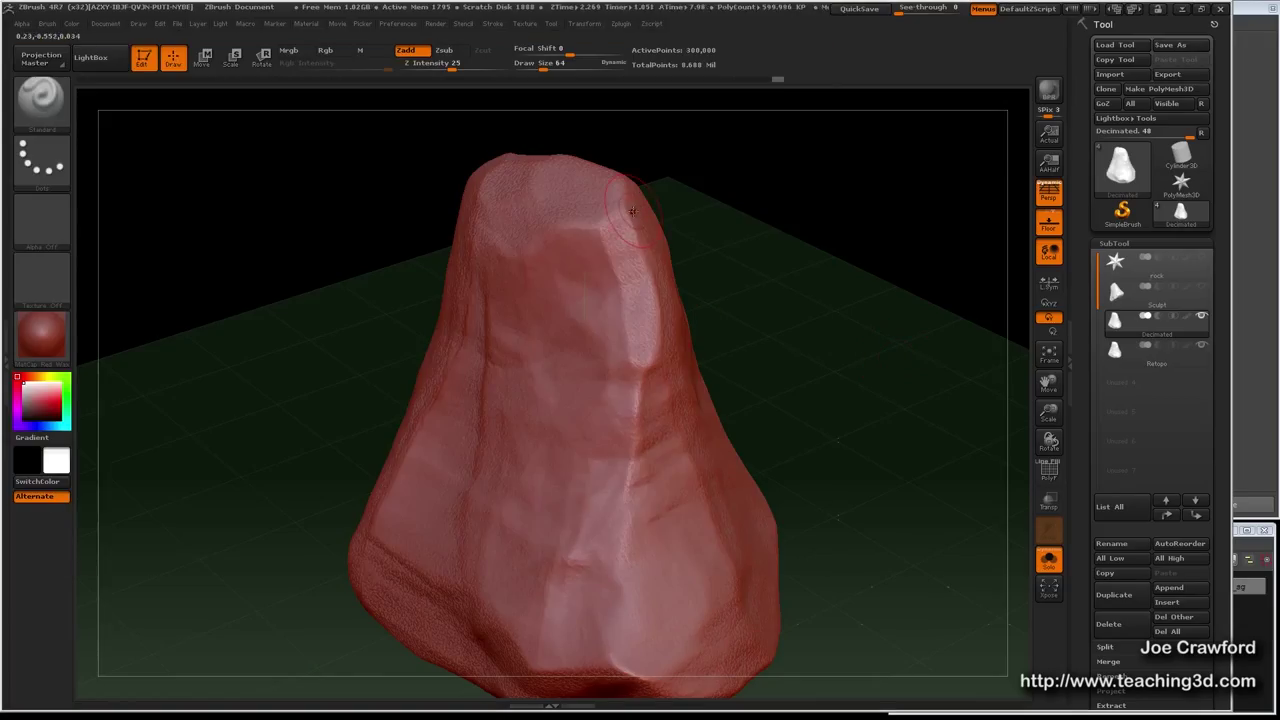
Switch to Maya and put the low-poly rock on a new display layer named rock__lay
click(1243, 14)
click(605, 374)
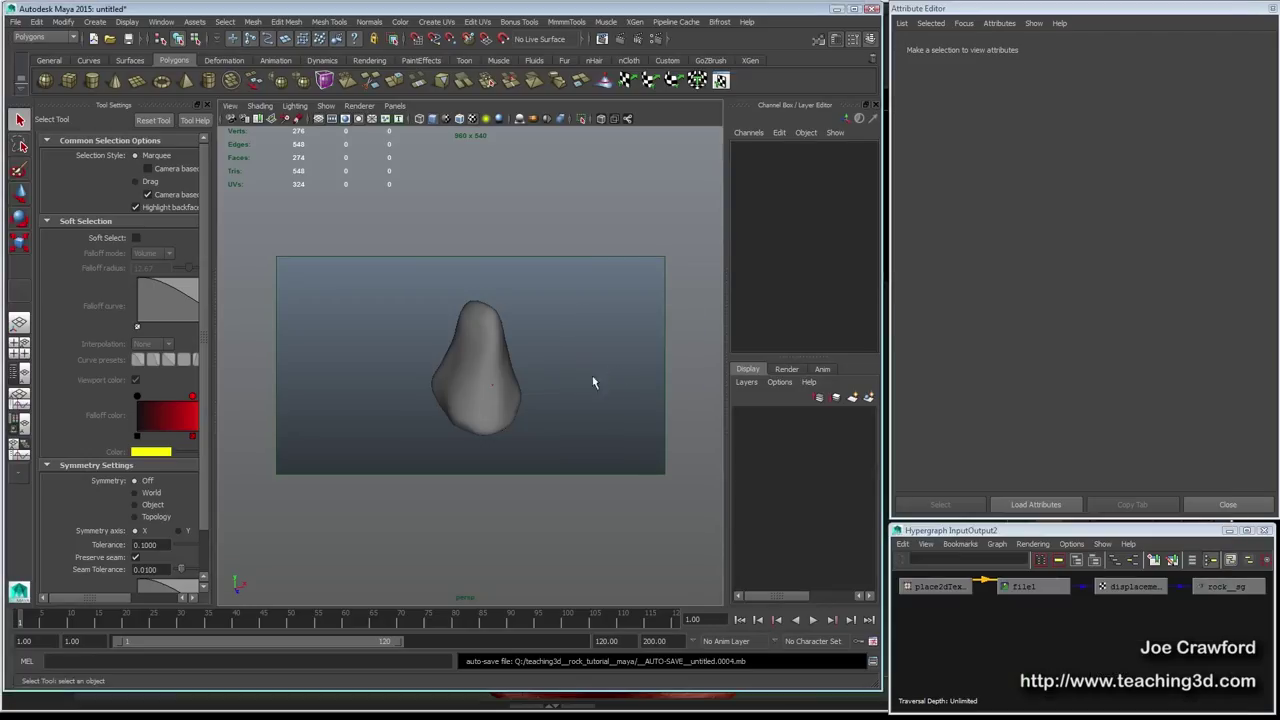
click(457, 385)
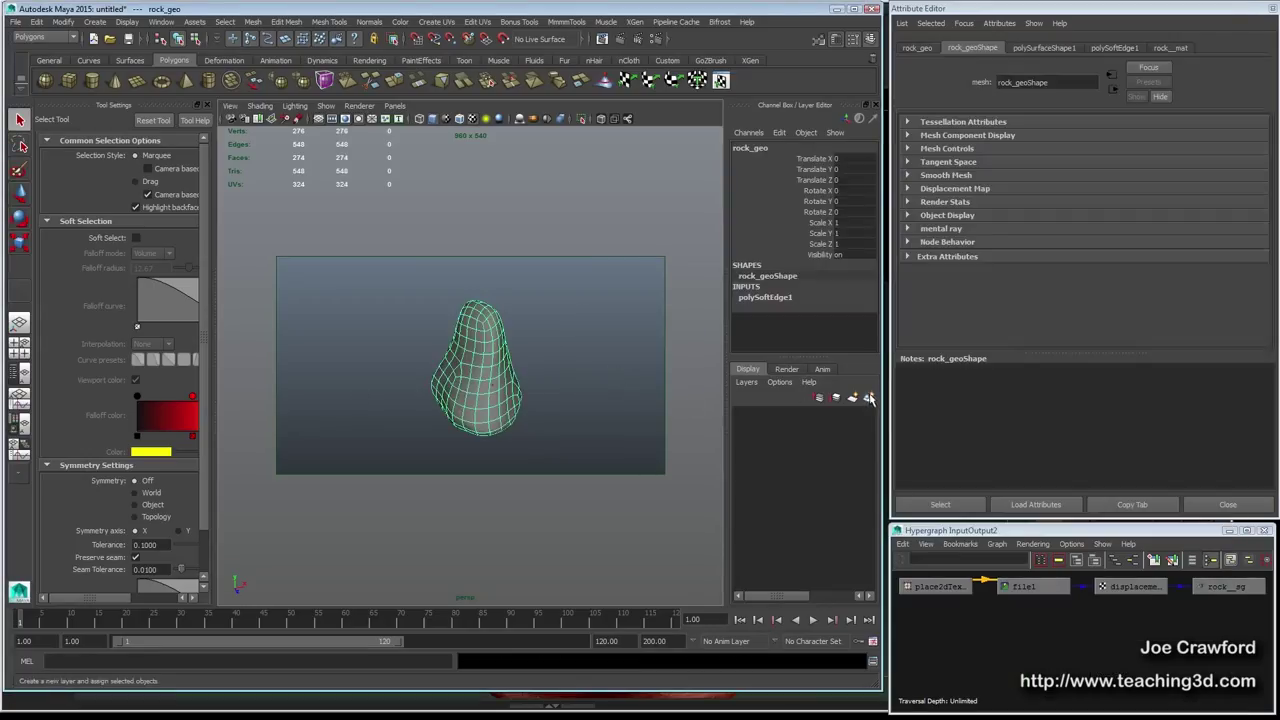
click(868, 397)
double_click(785, 415)
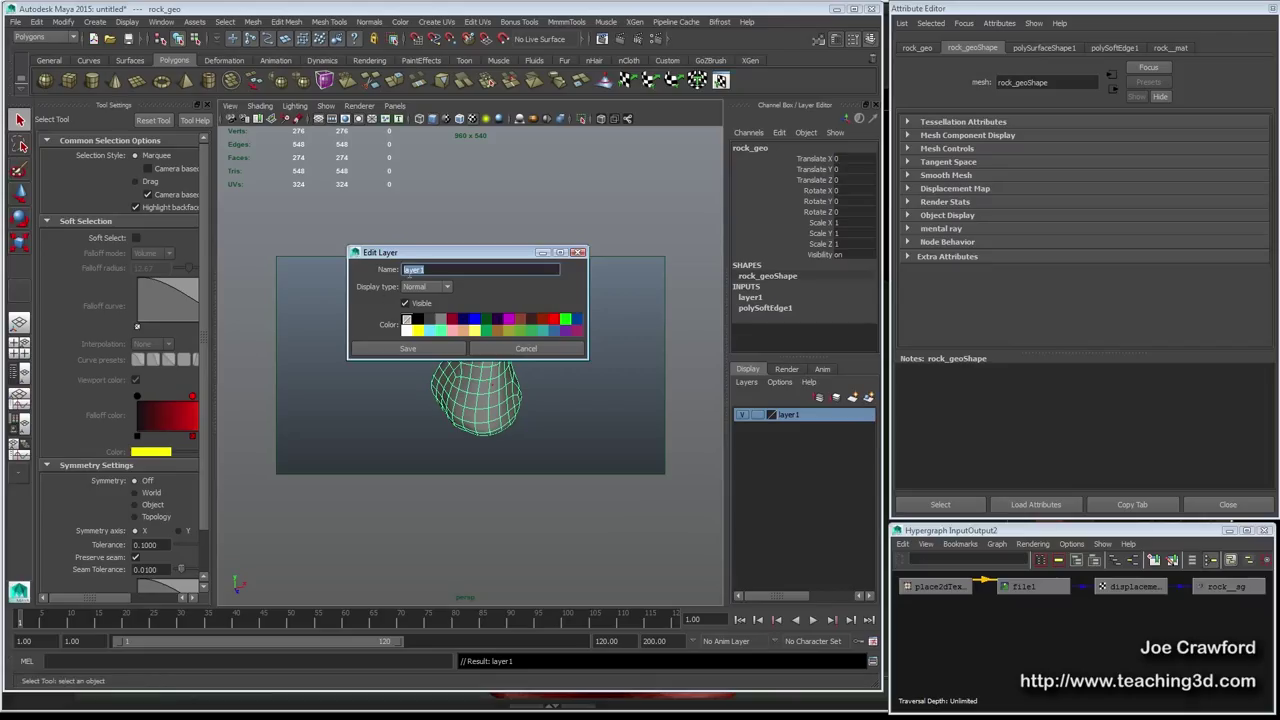
text(rock_)
click(408, 348)
Test the rock__lay layer's visibility and leave the layer hidden
click(743, 415)
click(743, 415)
click(743, 415)
click(743, 415)
click(743, 415)
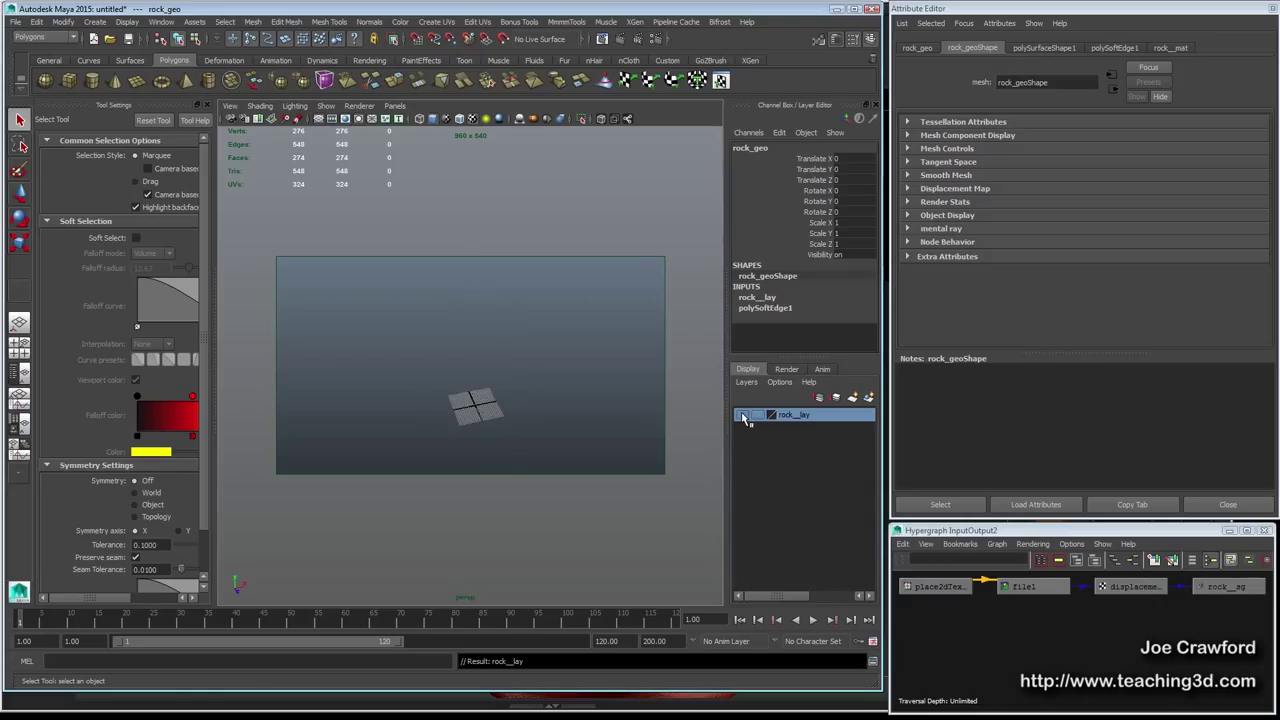
Import deleteme.OBJ from the project folder into the scene
click(15, 23)
click(45, 150)
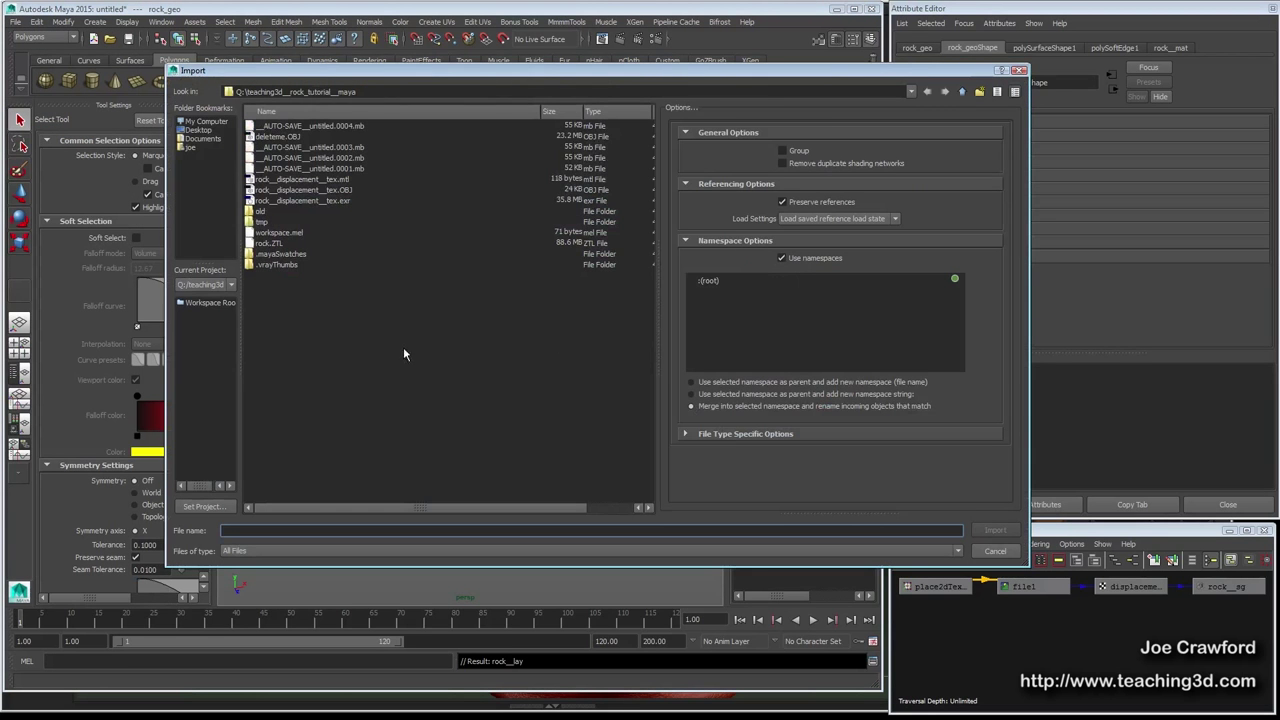
click(270, 137)
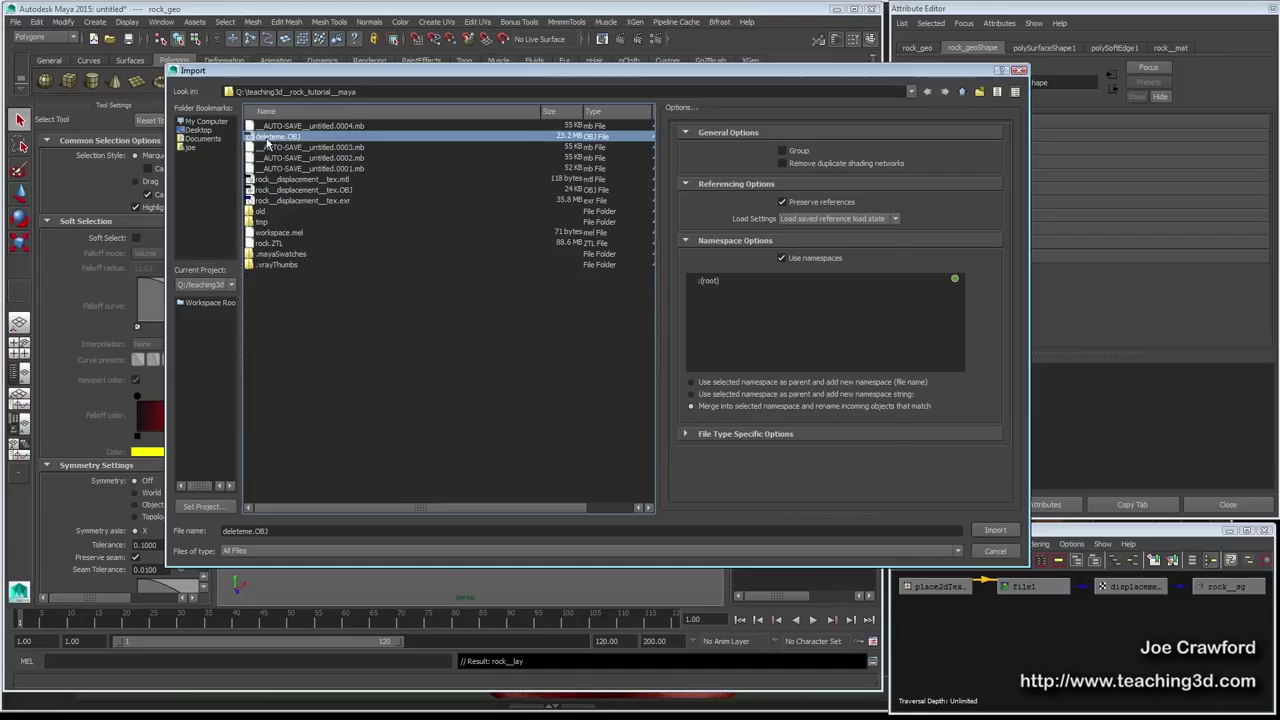
double_click(266, 138)
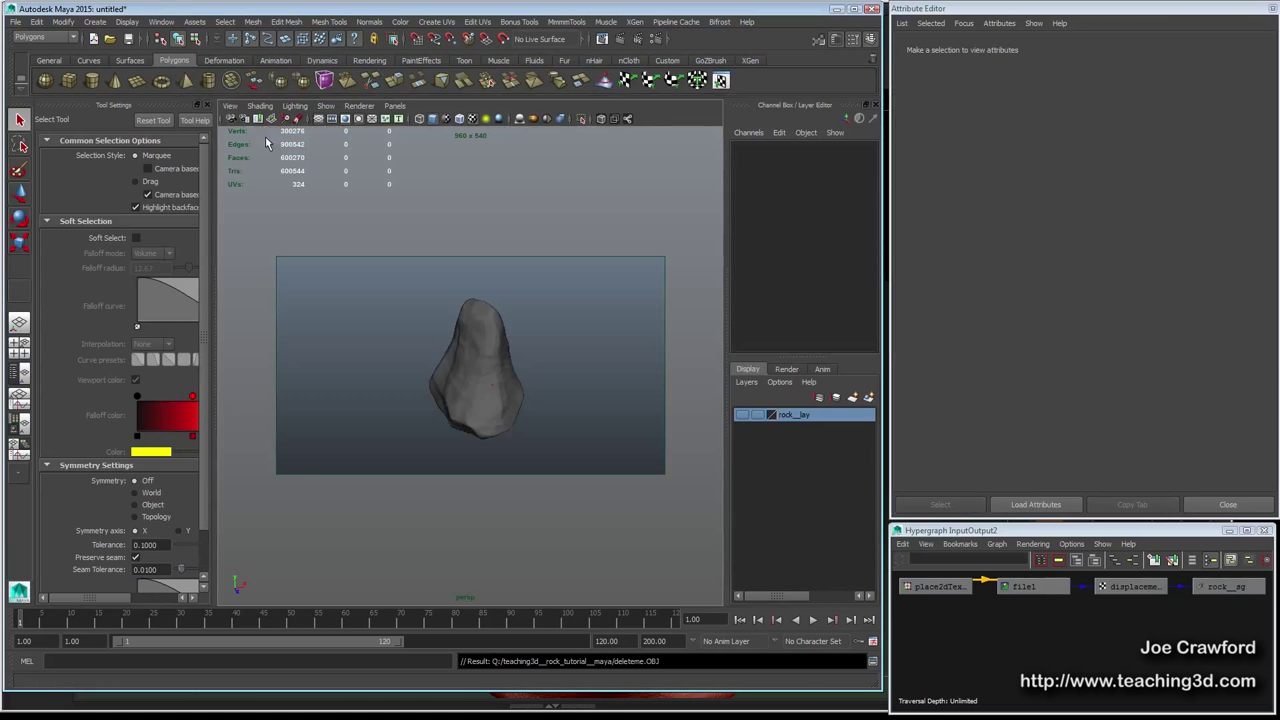
Examine the imported decimated rock from closer and other angles, then select its mesh
click(448, 410)
alt+drag(333, 386, 389, 349)
click(354, 391)
alt+right_drag(389, 349, 343, 372)
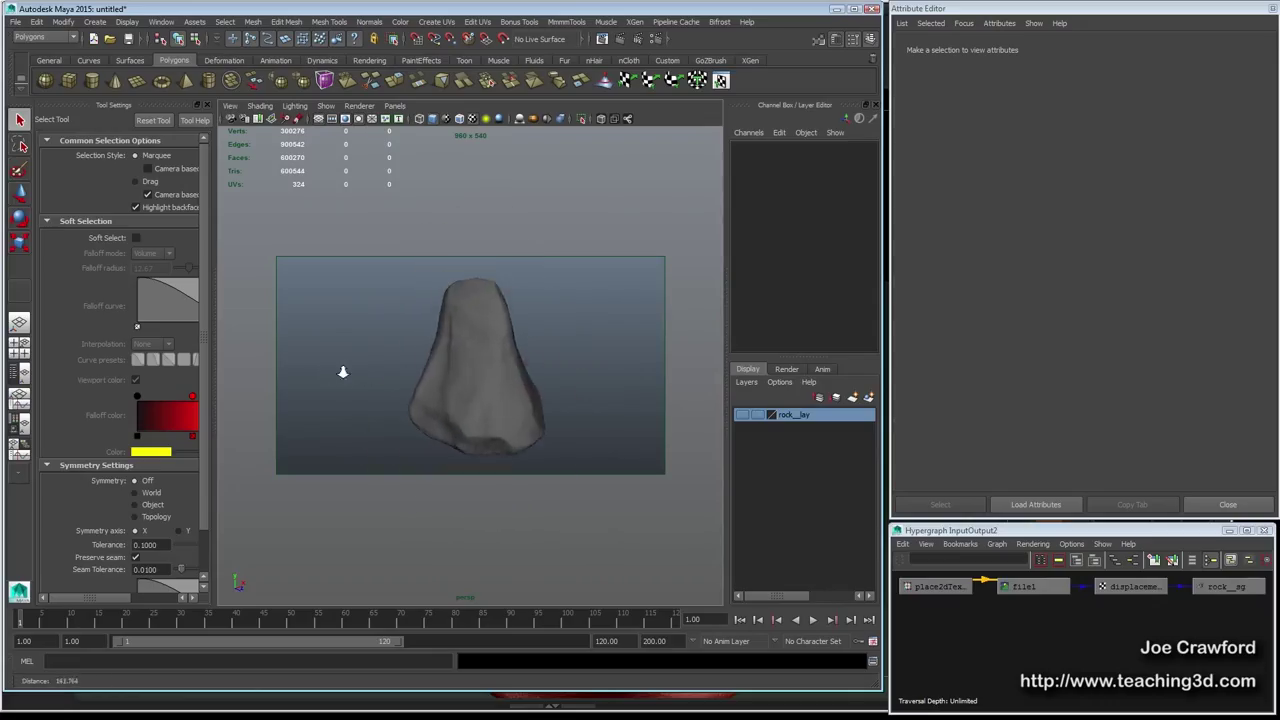
alt+drag(343, 372, 383, 363)
click(426, 357)
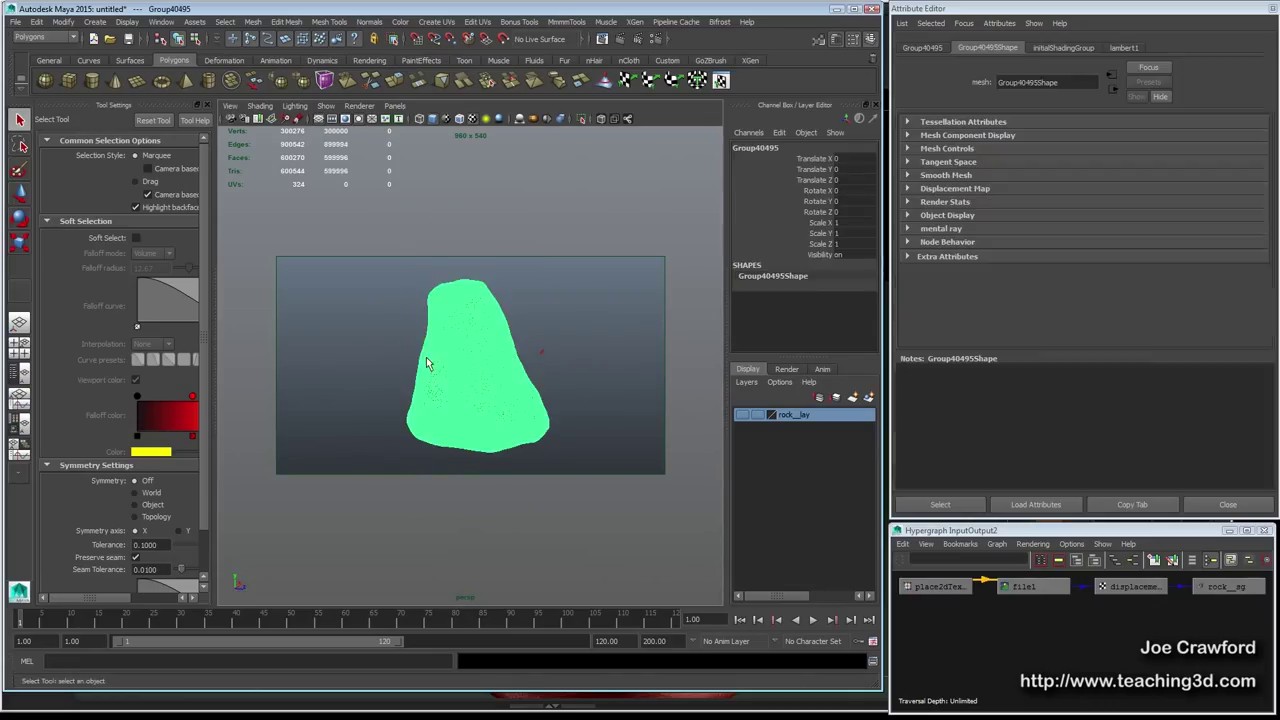
Unlock the normals of the decimated rock and soften its edges, leaving no construction history on the mesh
click(366, 21)
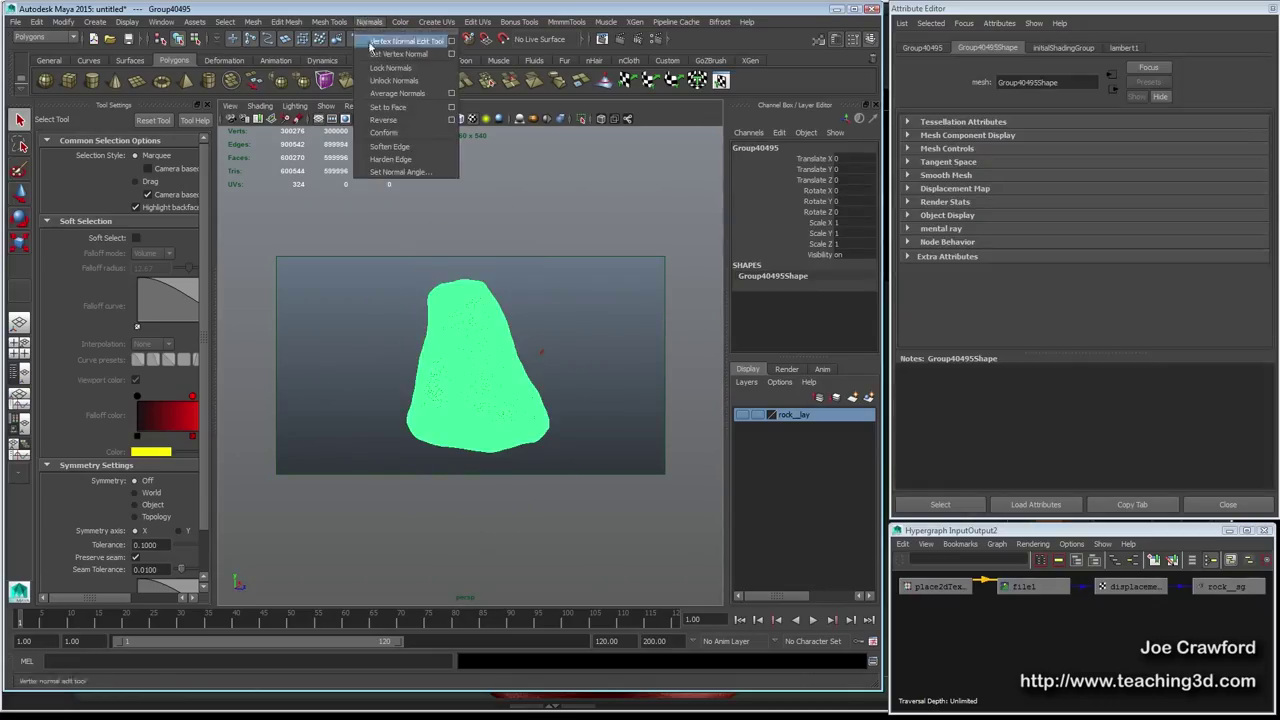
click(381, 81)
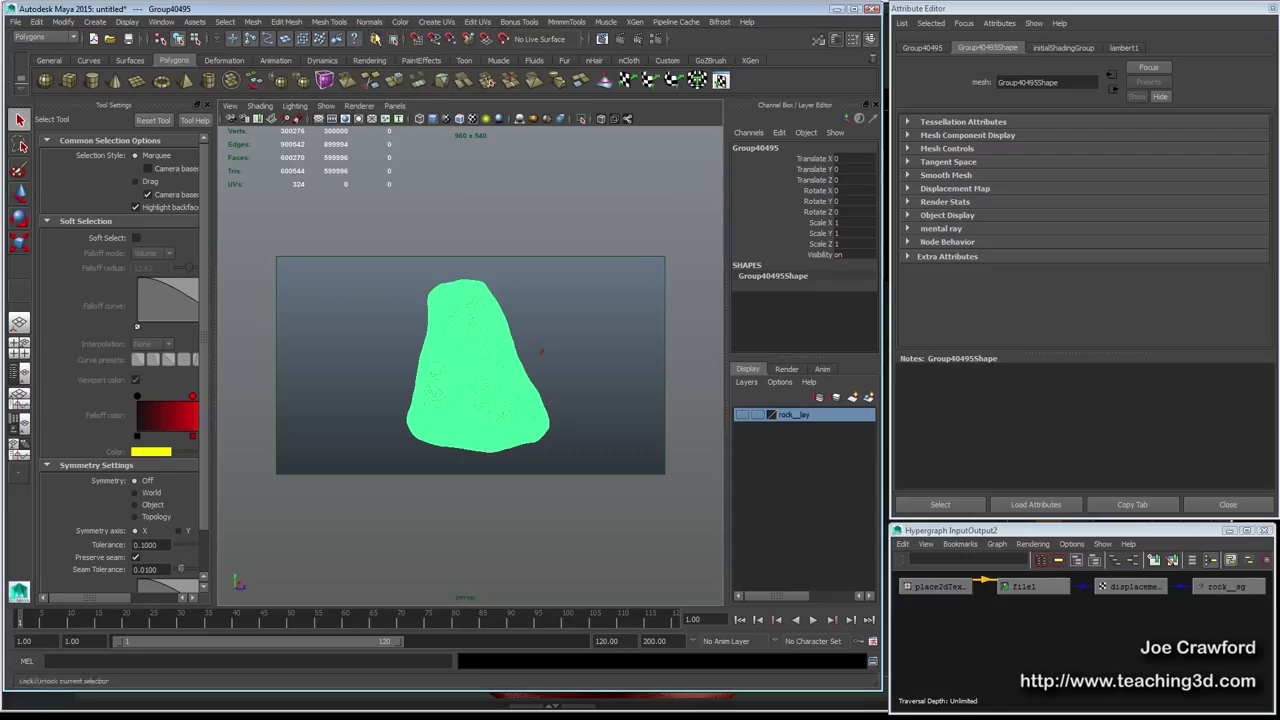
click(364, 22)
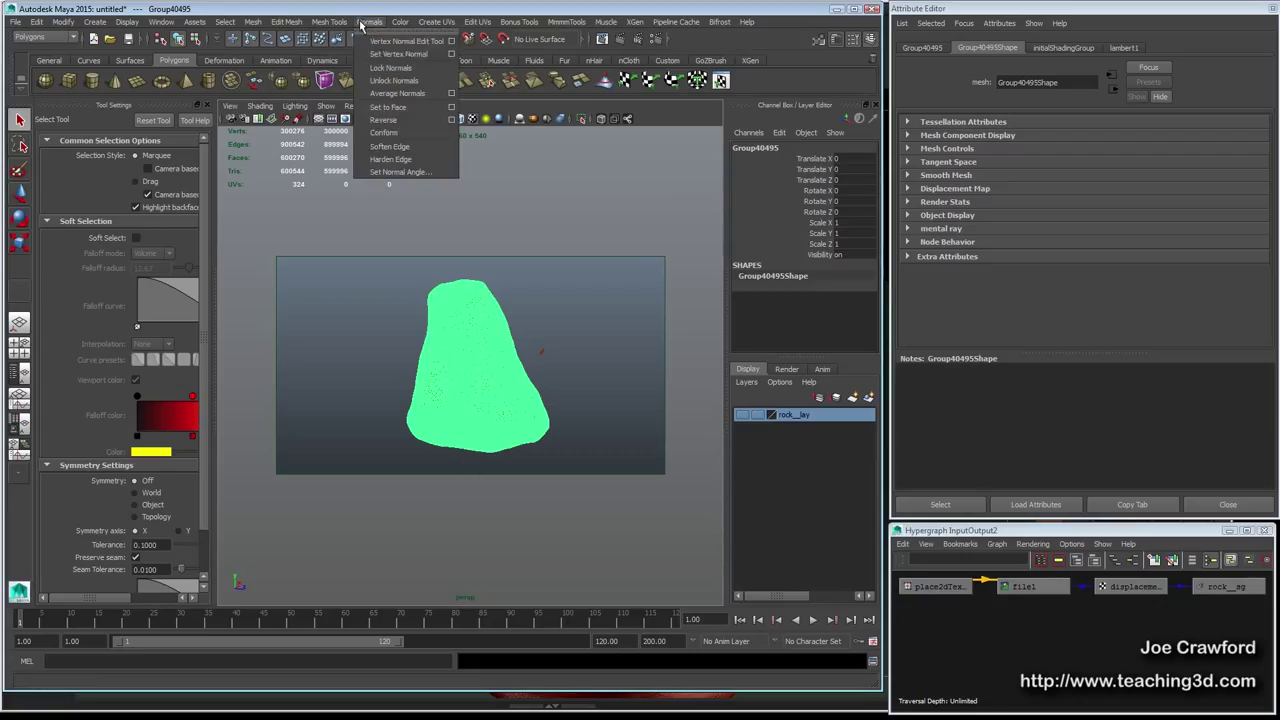
click(394, 148)
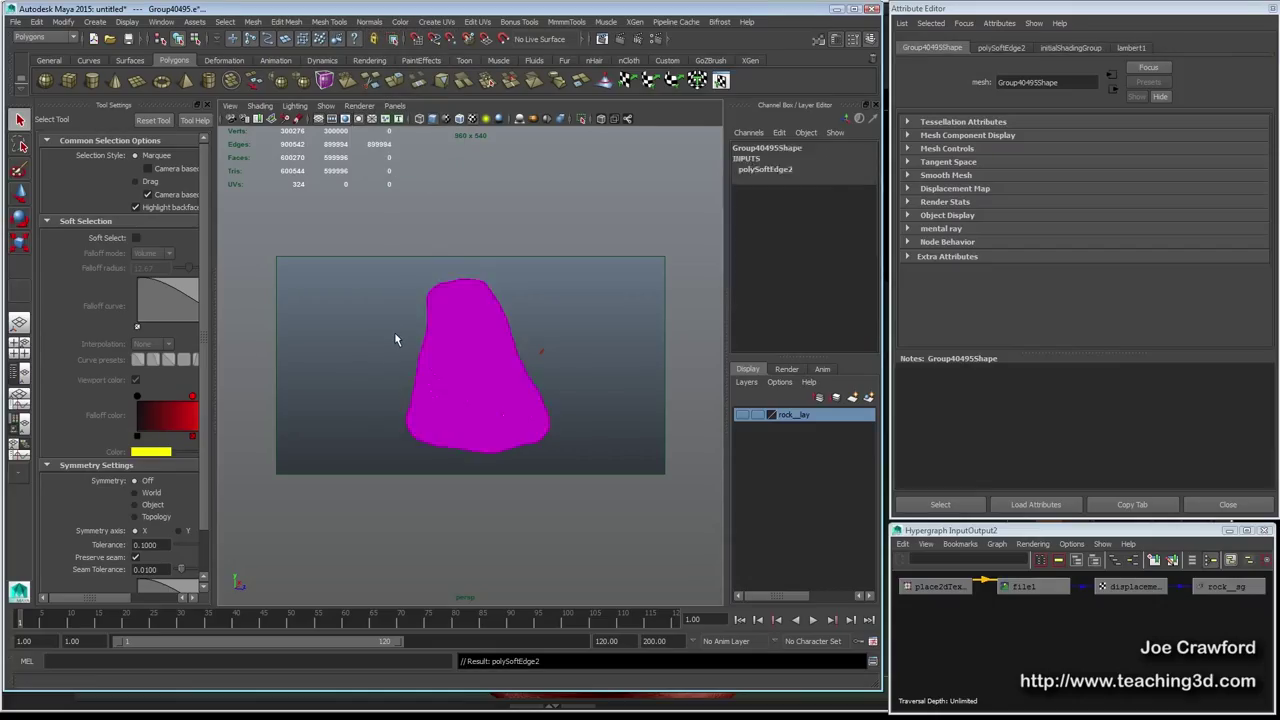
key(alt+shift+d)
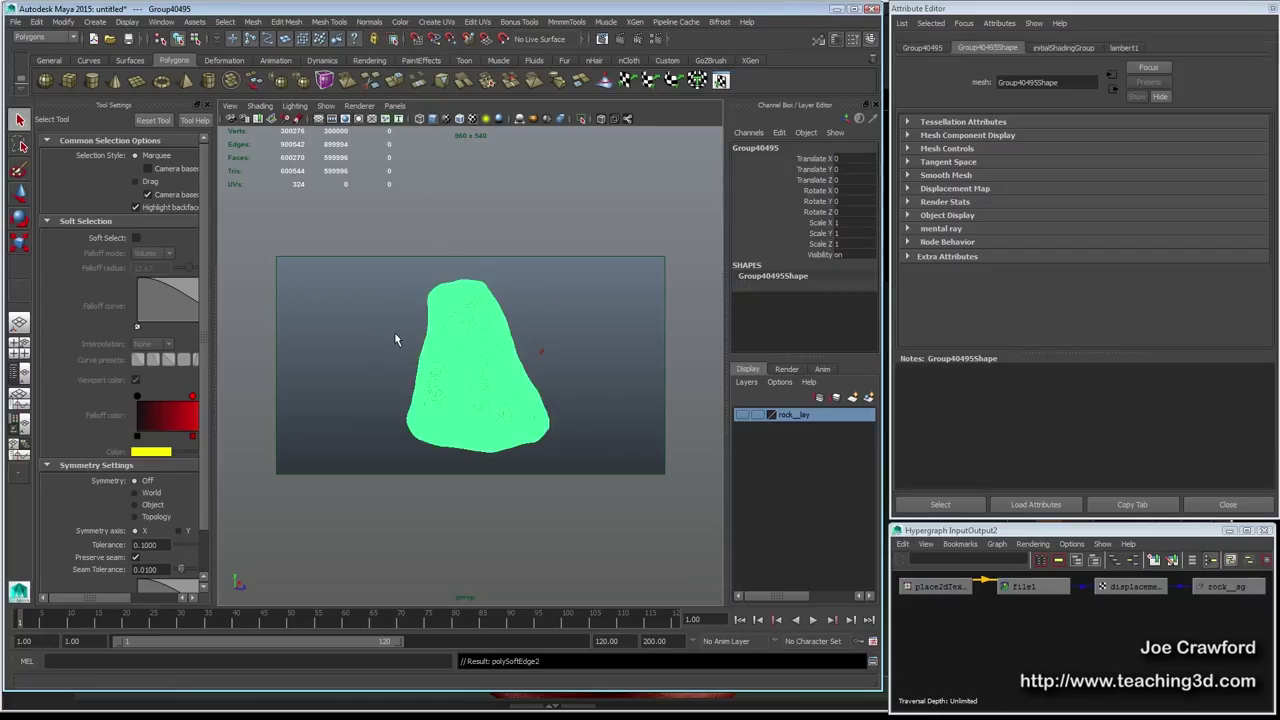
Check the decimated rock's shading deselected, and put its mesh on a new display layer named ref__lay
alt+drag(467, 386, 385, 373)
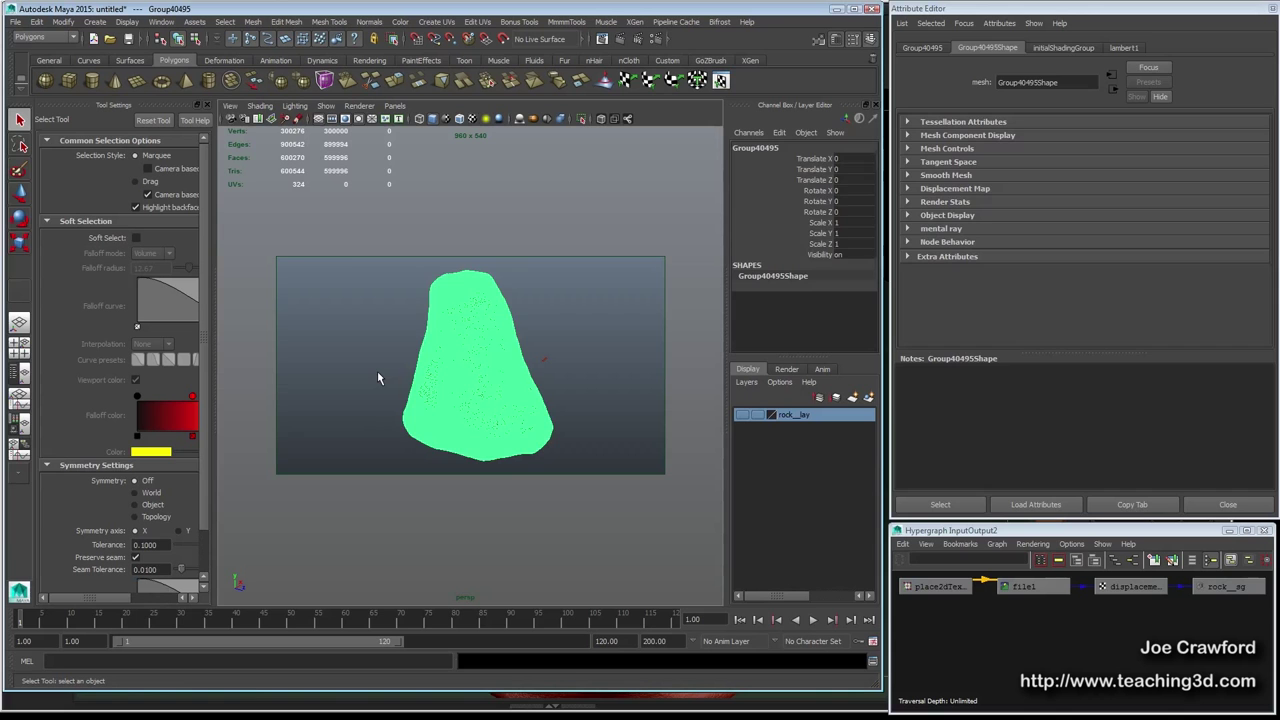
click(377, 378)
alt+right_drag(457, 351, 331, 449)
alt+drag(331, 449, 370, 367)
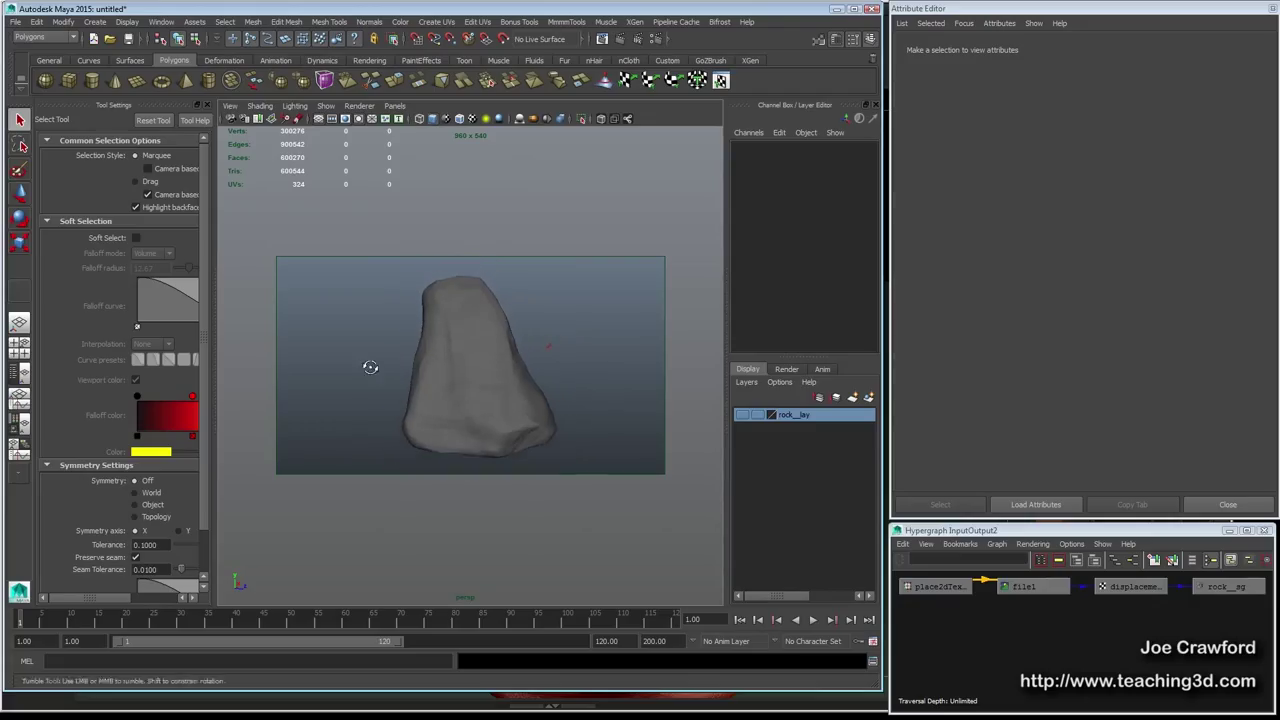
click(508, 356)
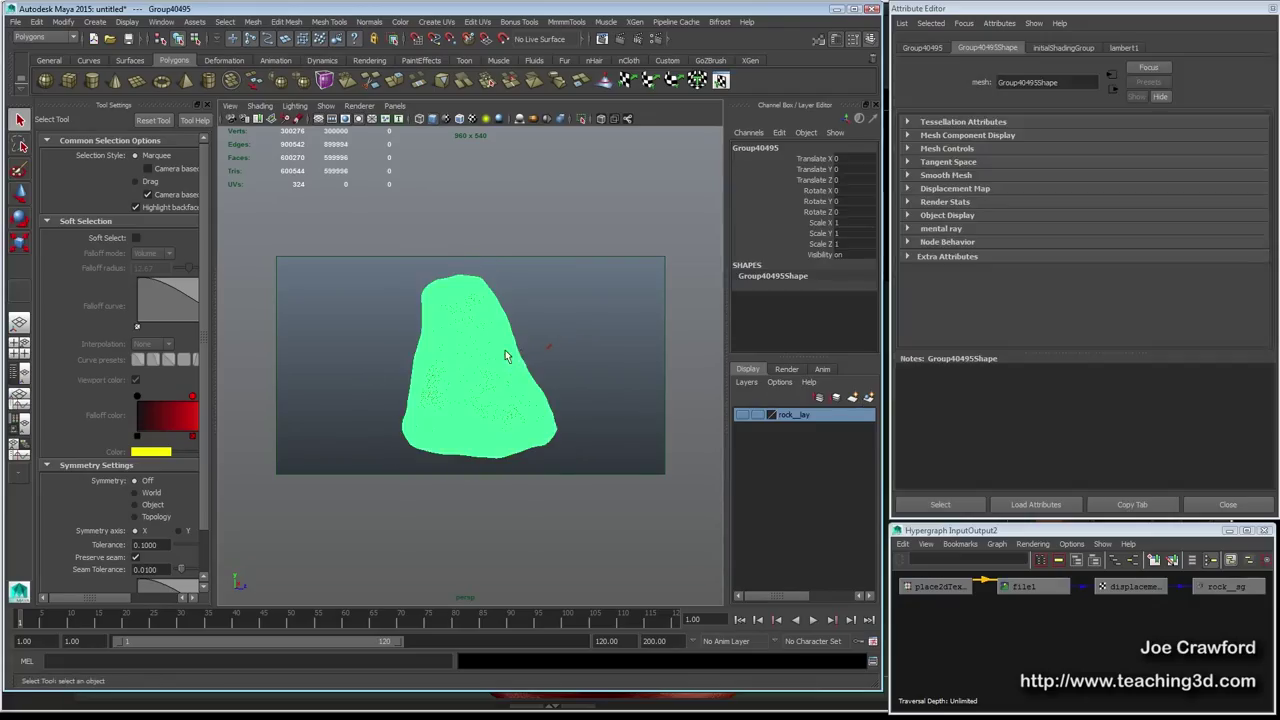
click(869, 399)
double_click(792, 416)
text(ref)
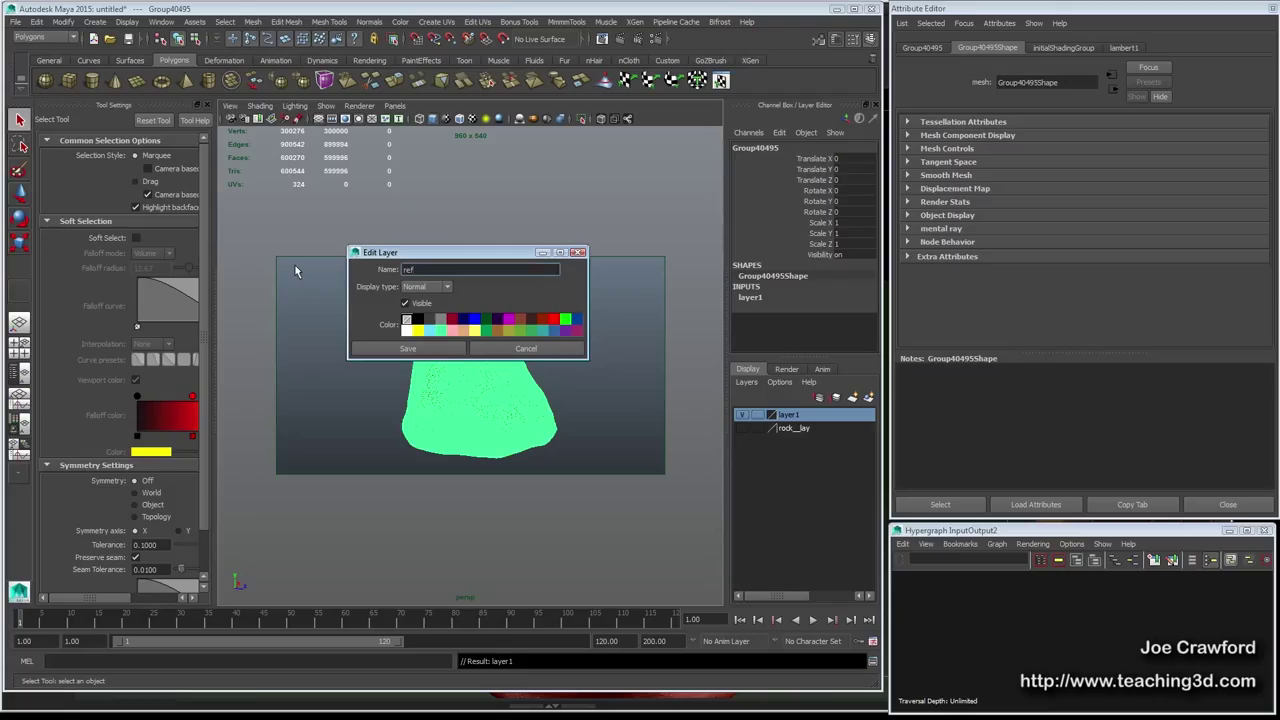
text(__lay)
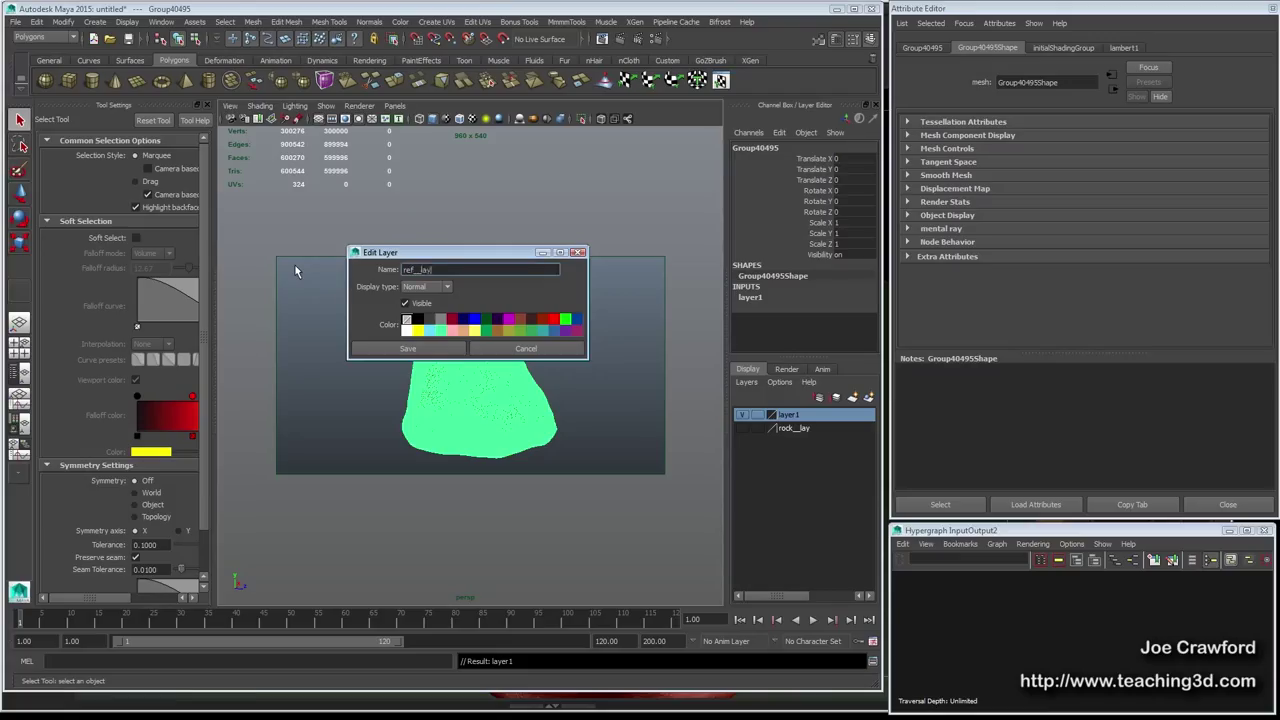
click(412, 349)
Assign a new V-Ray material to the decimated rock and set its diffuse color to a bright, saturated crimson
right_drag(480, 401, 480, 625)
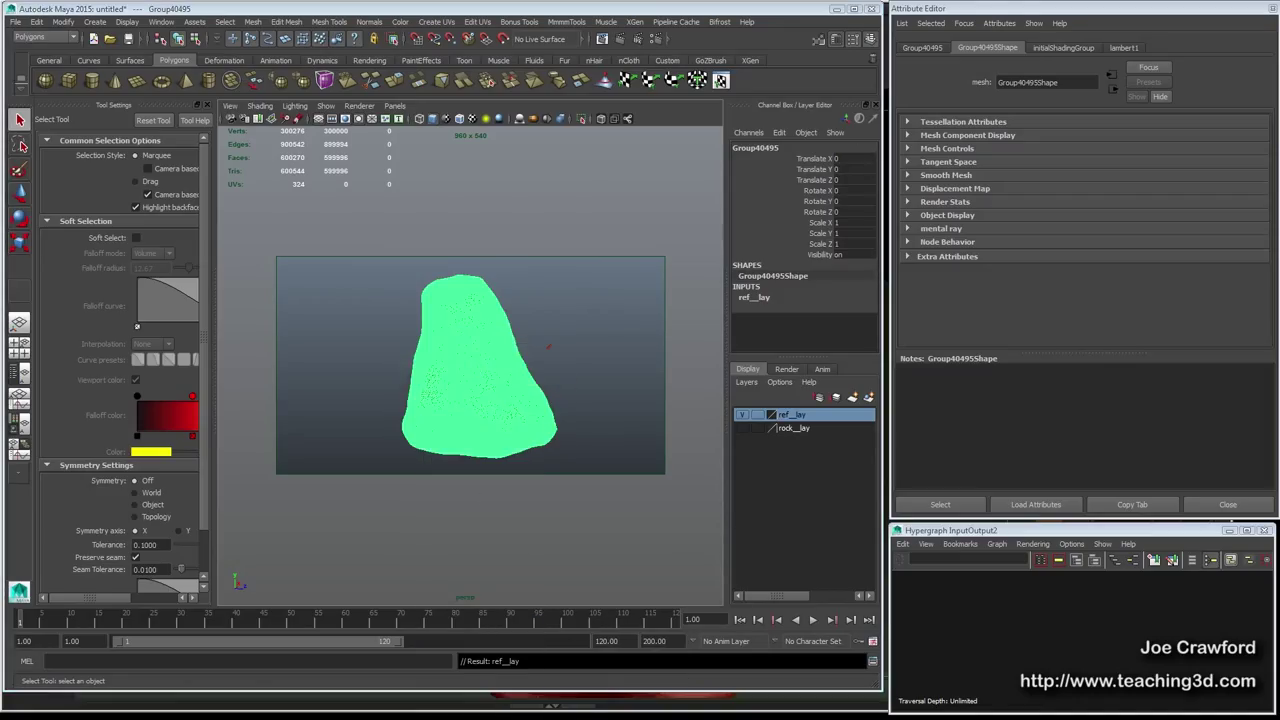
click(383, 249)
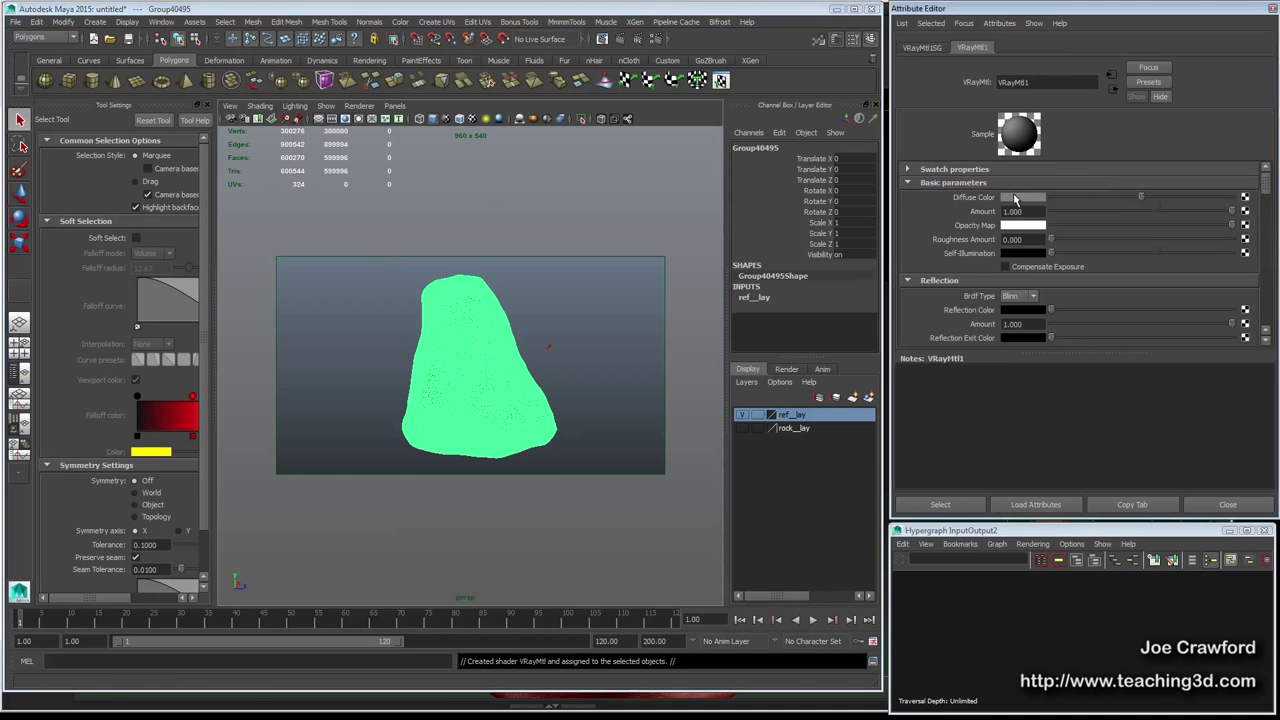
click(1015, 197)
click(1051, 213)
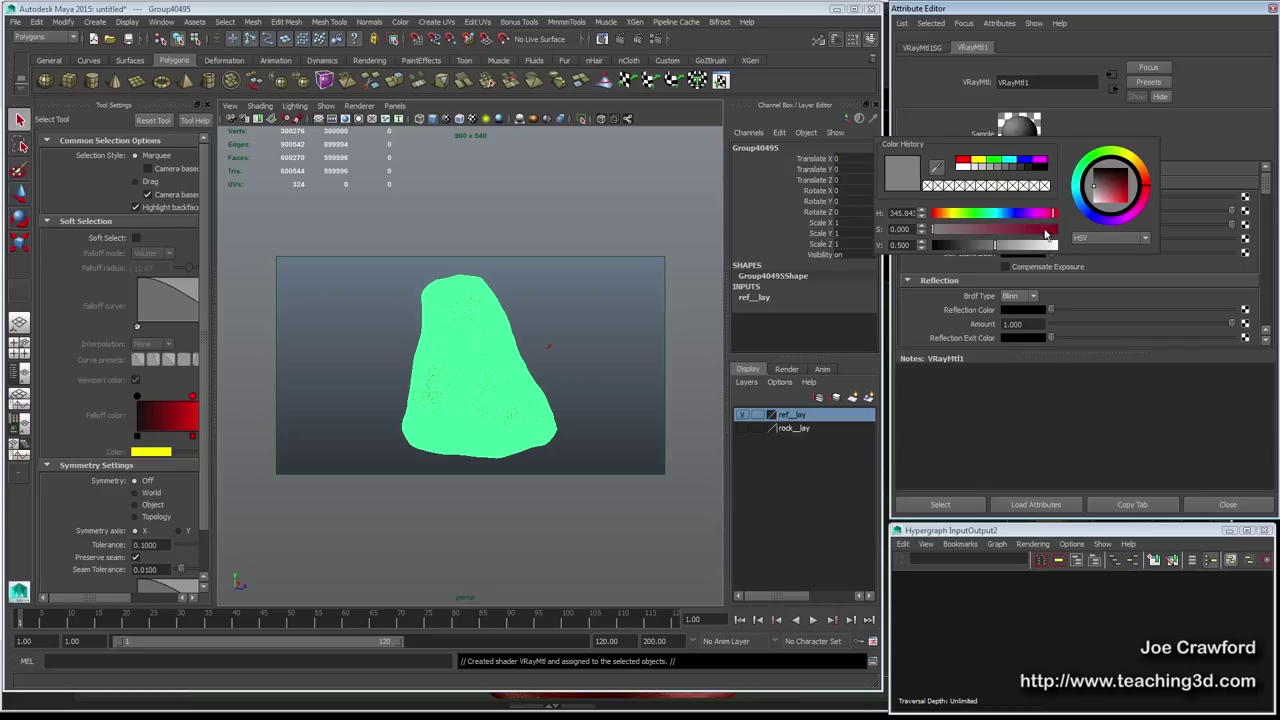
click(1055, 229)
click(1048, 245)
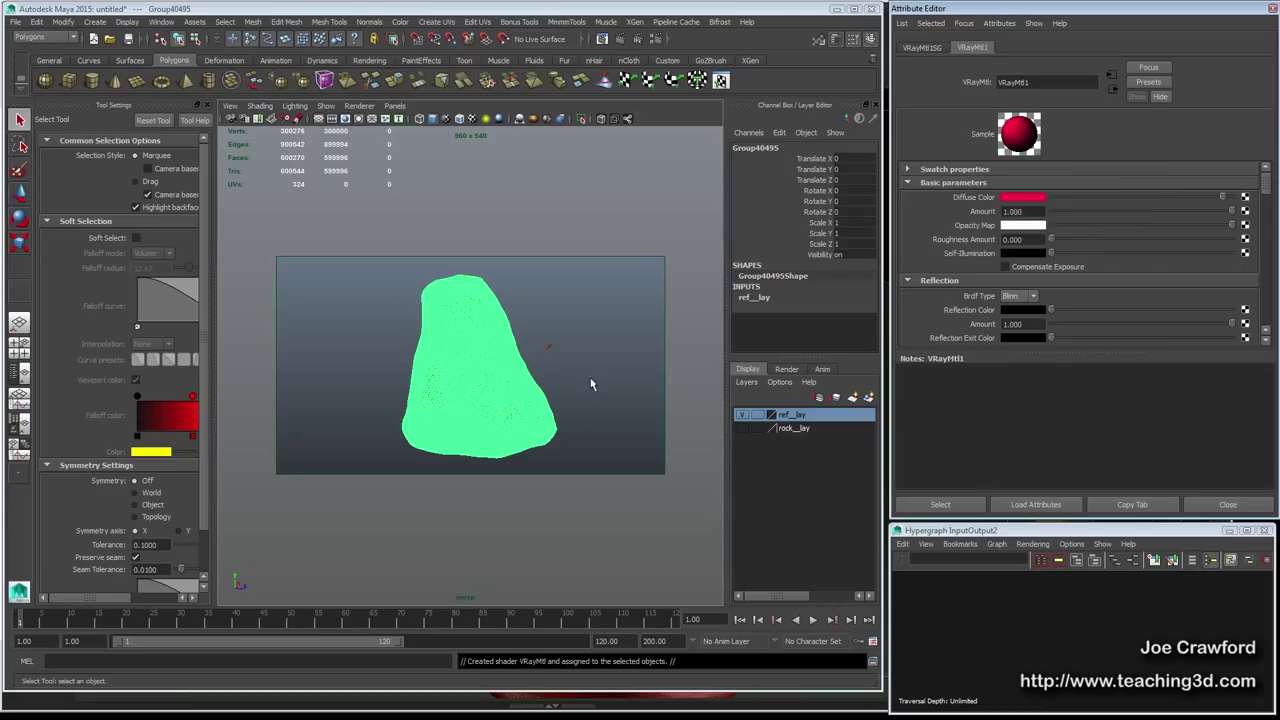
Show the rock__lay layer too, frame both overlapping rocks and render them with V-Ray to compare their surfaces
click(741, 428)
mouse_move(351, 358)
alt+right_down()
mouse_move(648, 462)
mouse_move(545, 440)
alt+right_up()
mouse_move(545, 440)
alt+mouse_down()
mouse_move(549, 418)
mouse_move(470, 405)
mouse_move(349, 394)
mouse_move(314, 409)
mouse_move(463, 404)
mouse_move(450, 400)
alt+mouse_up()
alt+right_drag(450, 400, 383, 371)
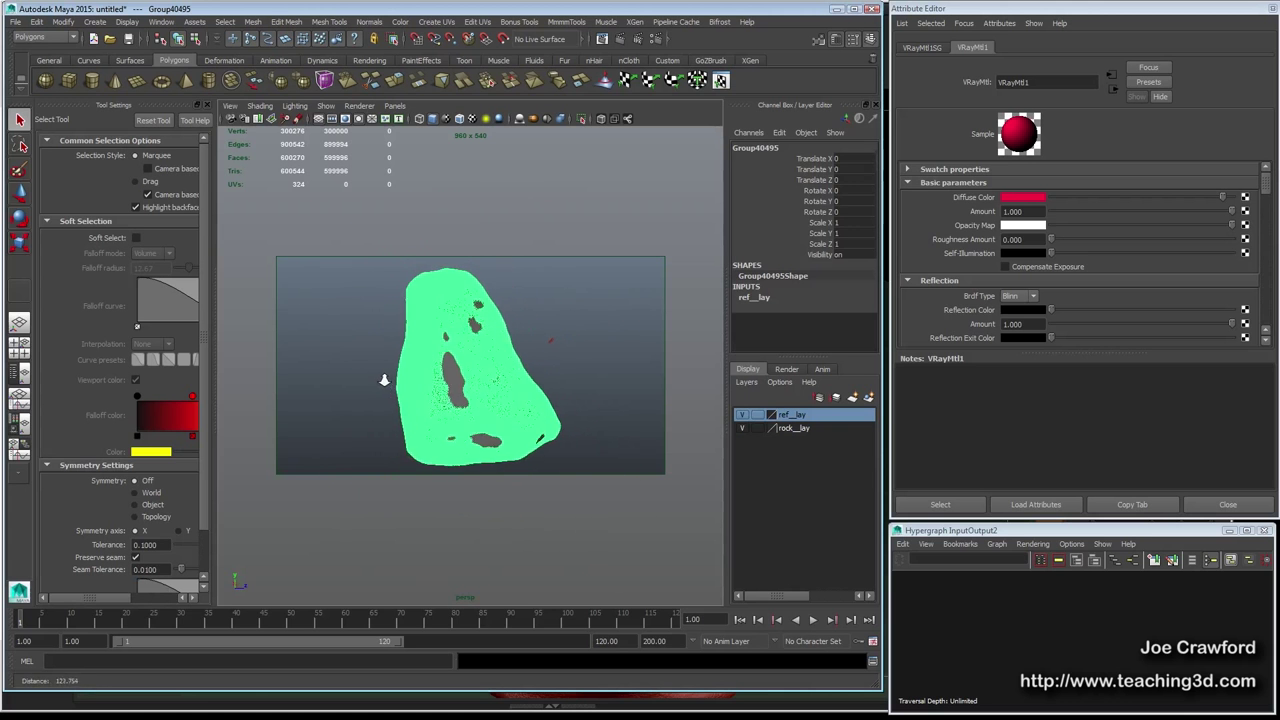
alt+middle_drag(386, 388, 387, 374)
alt+drag(387, 374, 391, 371)
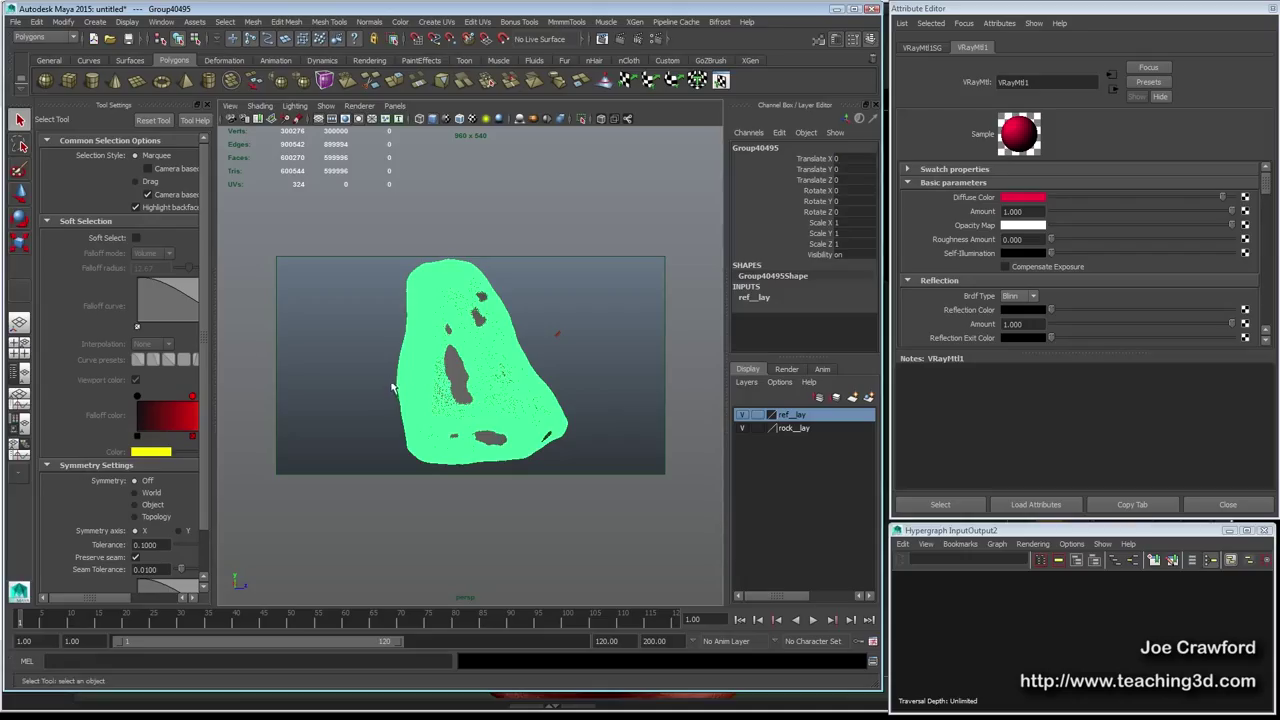
click(608, 42)
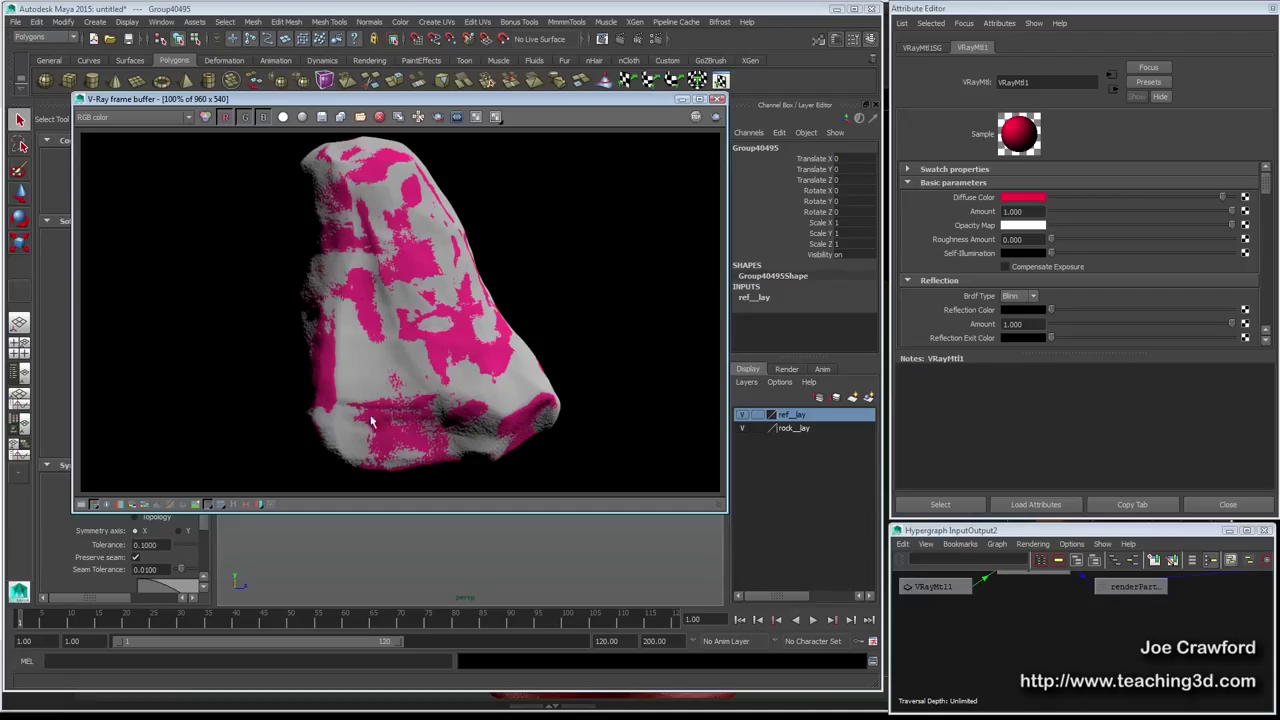
click(716, 101)
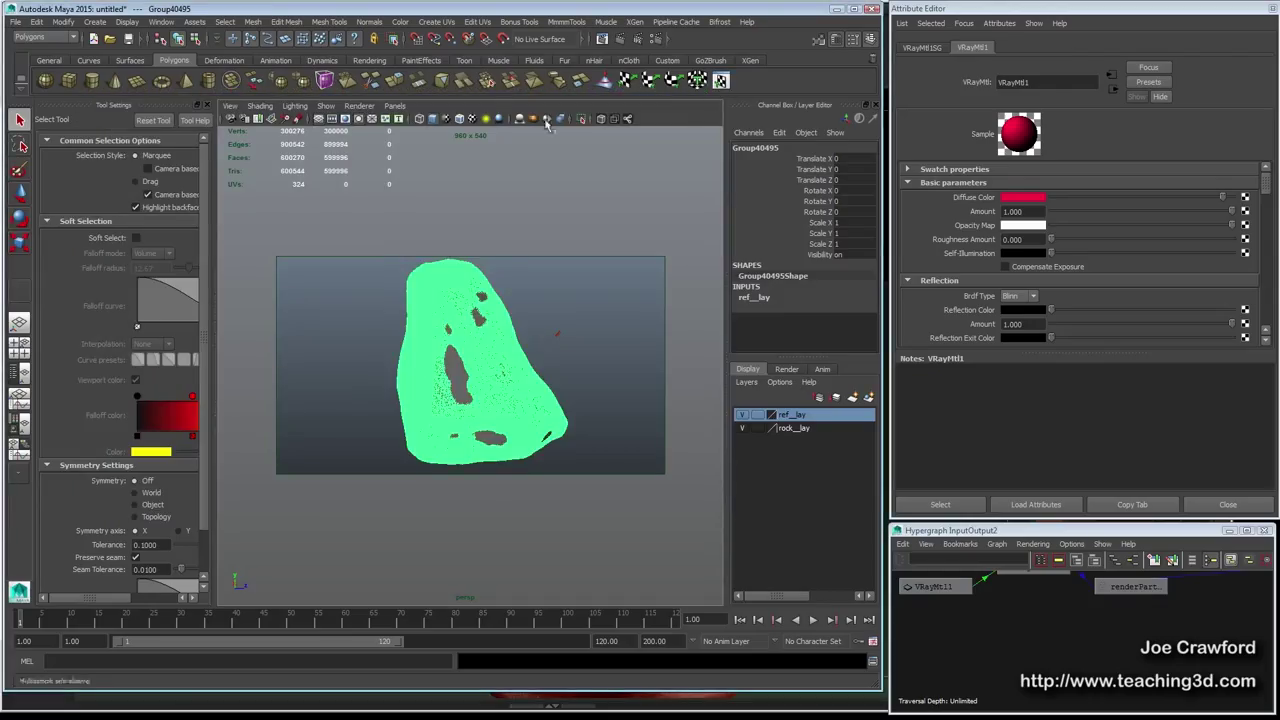
Apply Transform Components to the low-poly rock_geo and push its vertices outward with a Local Translate Z of 1.1
click(452, 370)
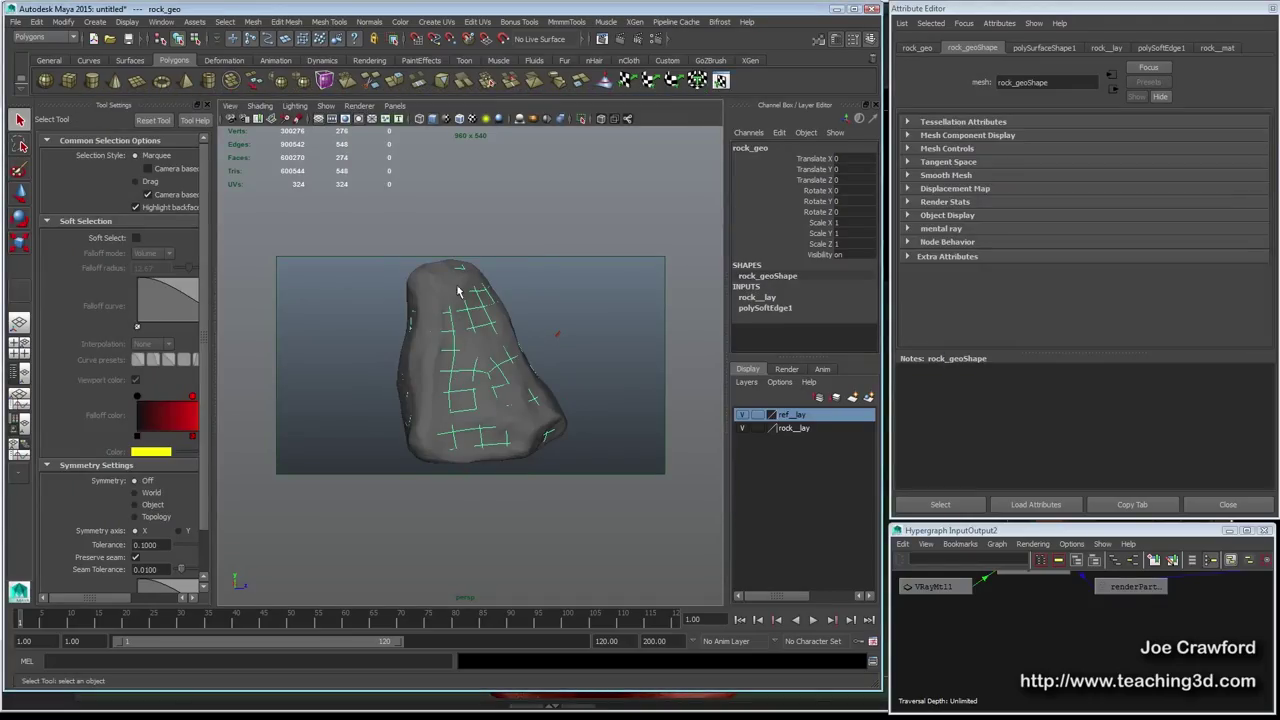
mouse_move(457, 371)
alt+right_down()
mouse_move(491, 386)
mouse_move(443, 380)
alt+right_up()
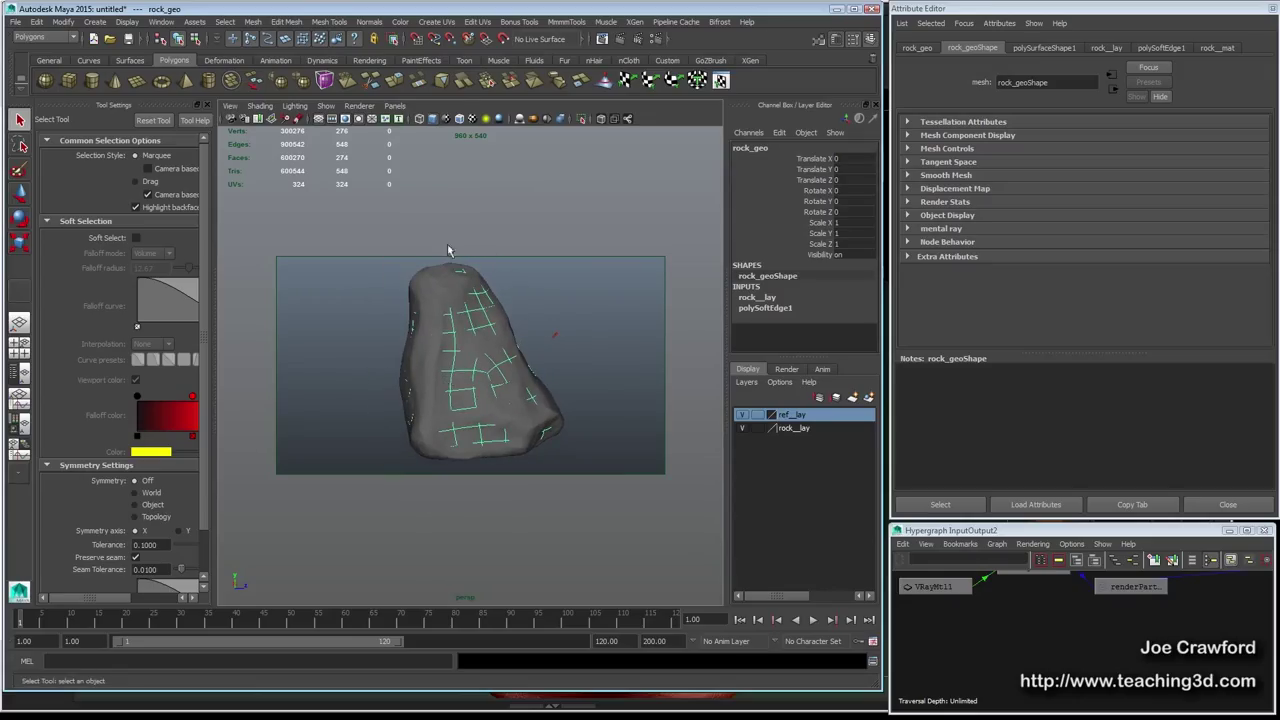
click(328, 22)
mouse_move(287, 22)
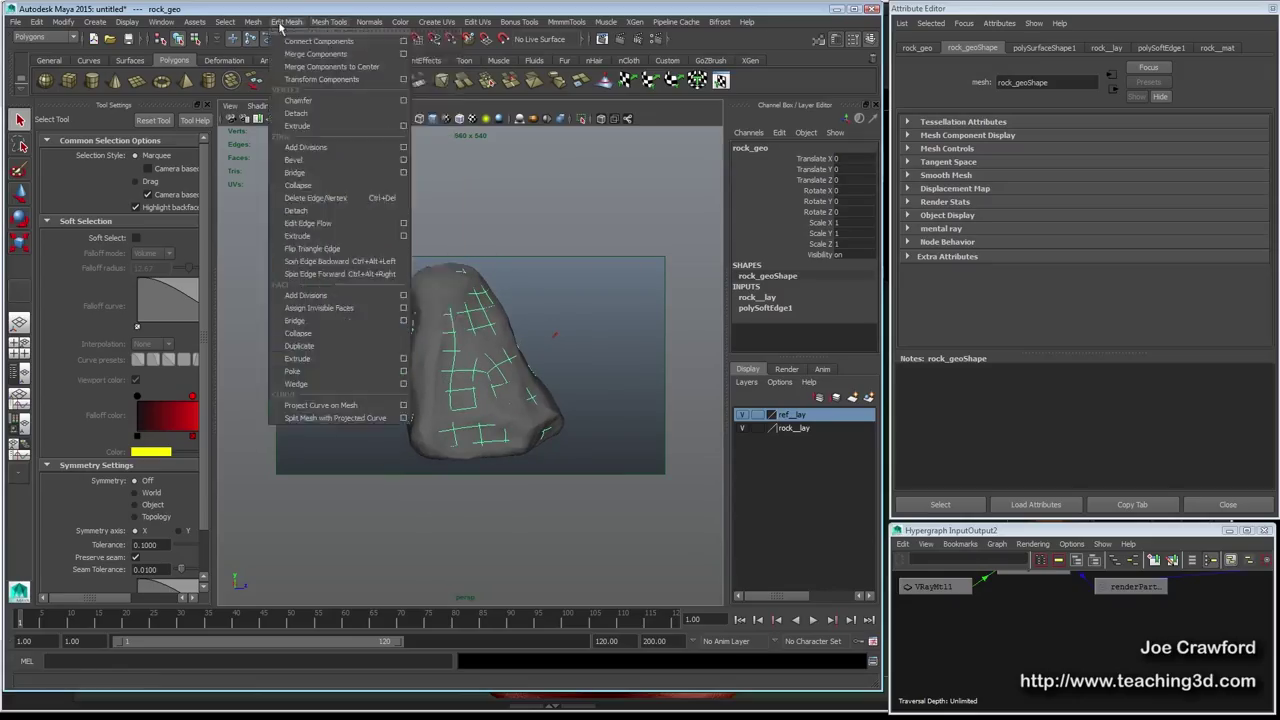
click(304, 79)
drag(872, 262, 872, 318)
double_click(838, 293)
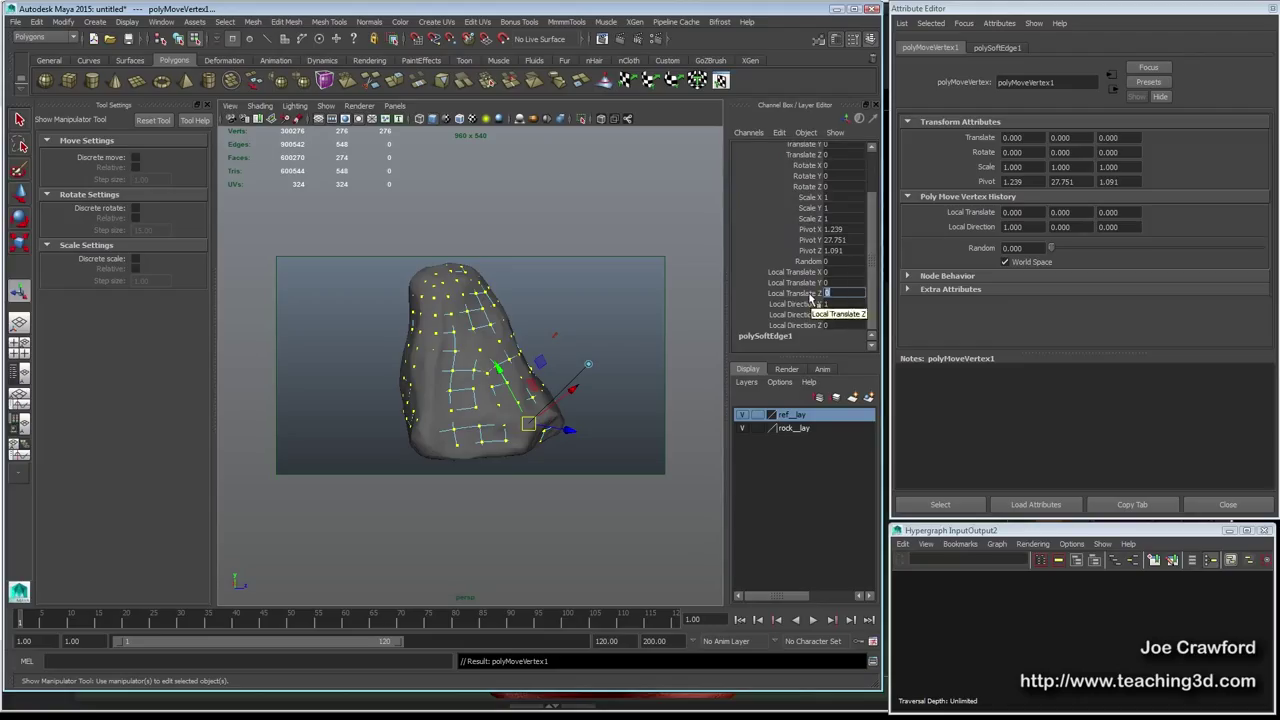
click(810, 293)
mouse_move(566, 320)
middle_down()
mouse_move(571, 332)
mouse_move(550, 326)
mouse_move(572, 333)
middle_up()
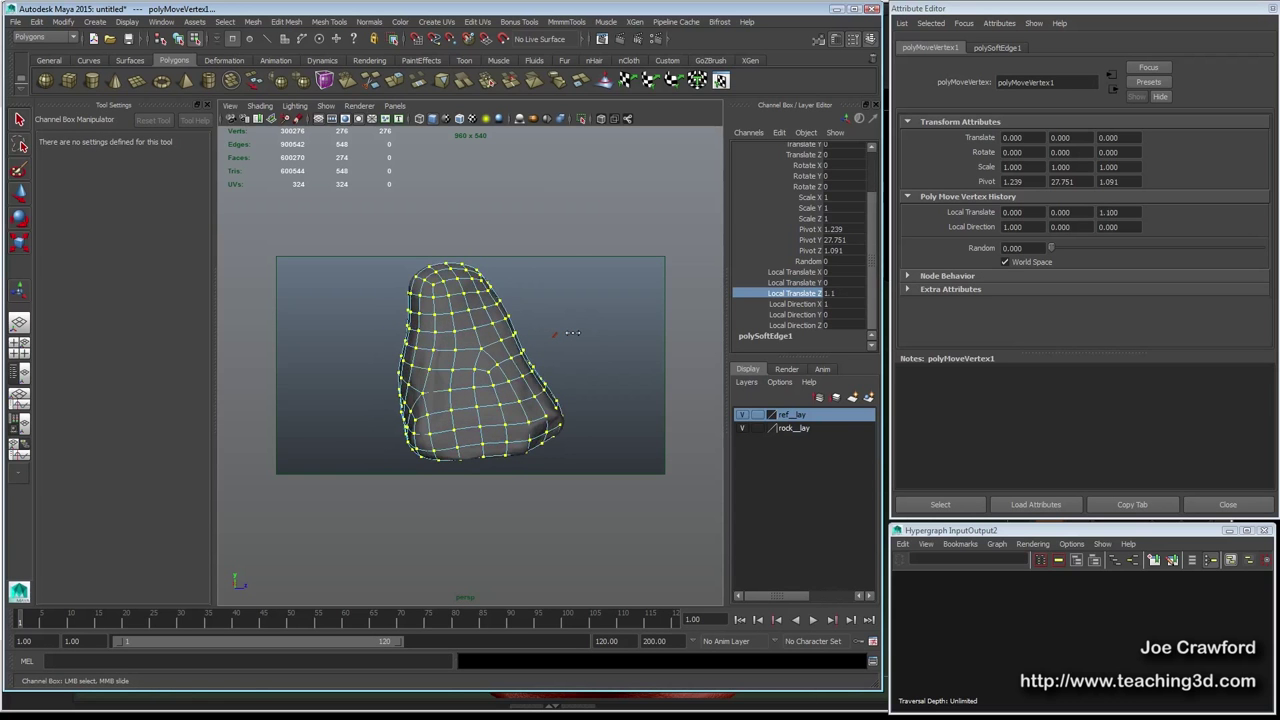
Set the vertex move's Local Translate Z to 0.5, return to object selection and render the two rocks
double_click(833, 294)
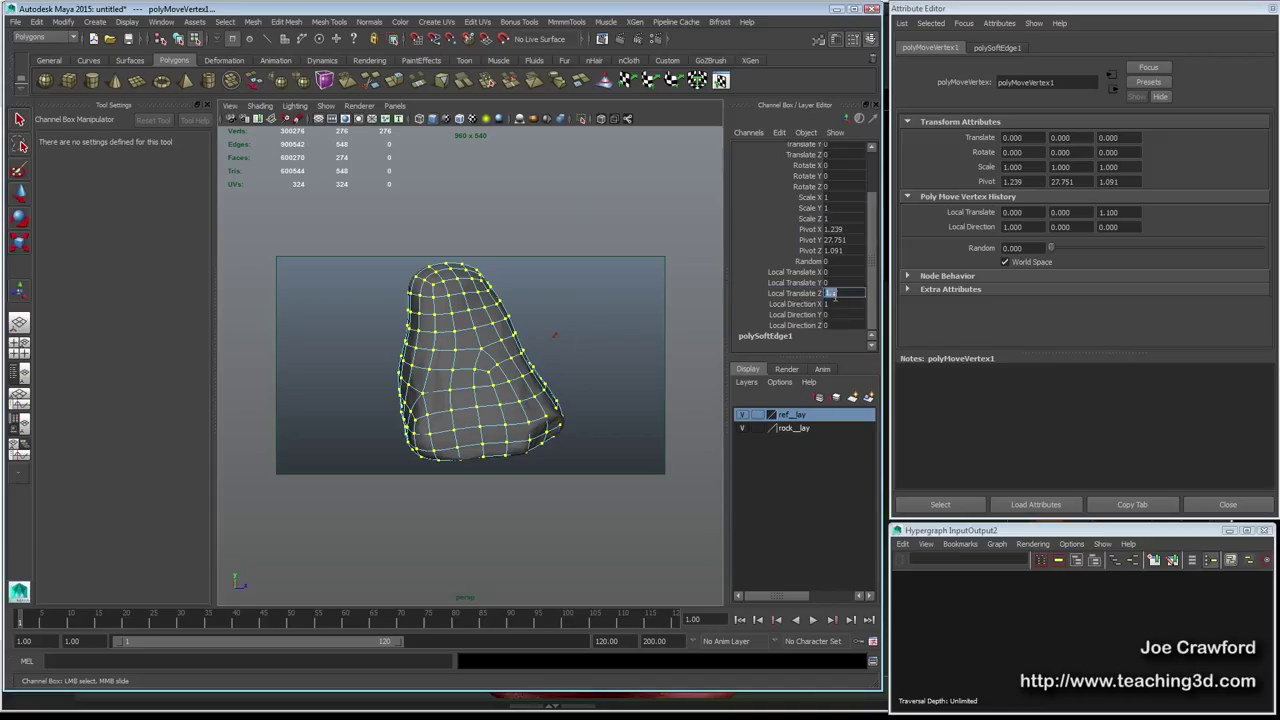
key(Return)
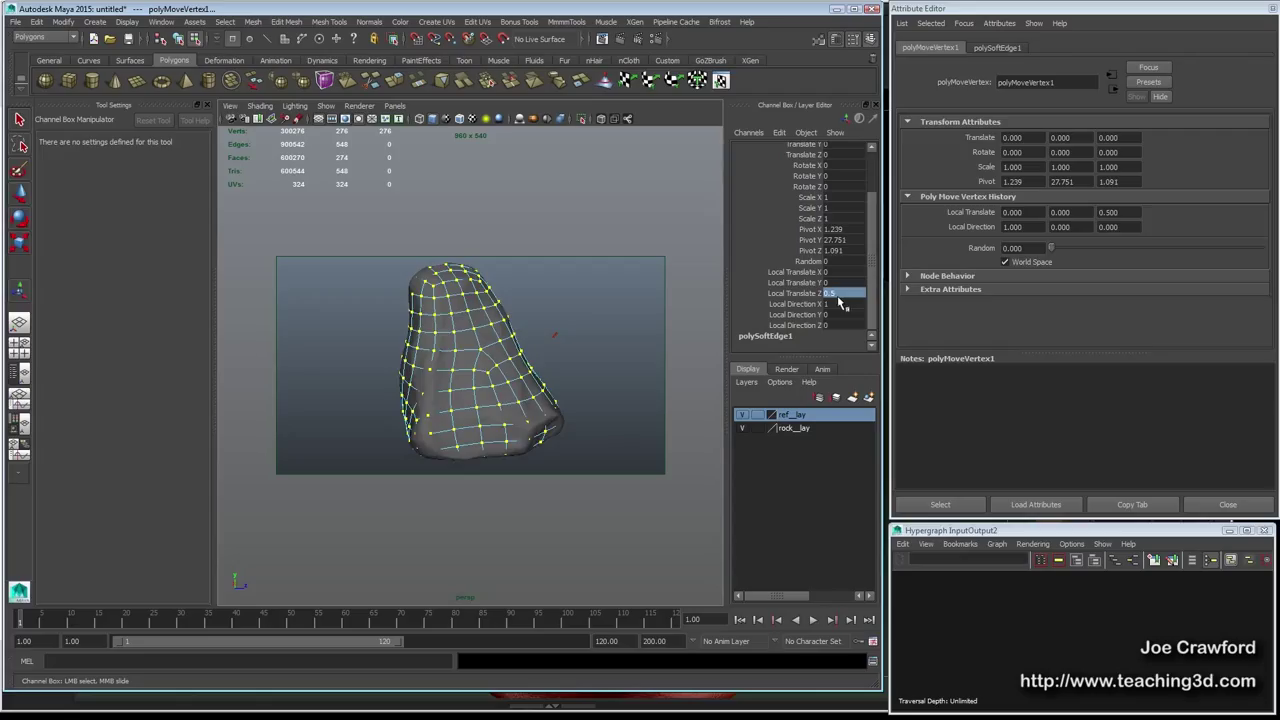
key(F8)
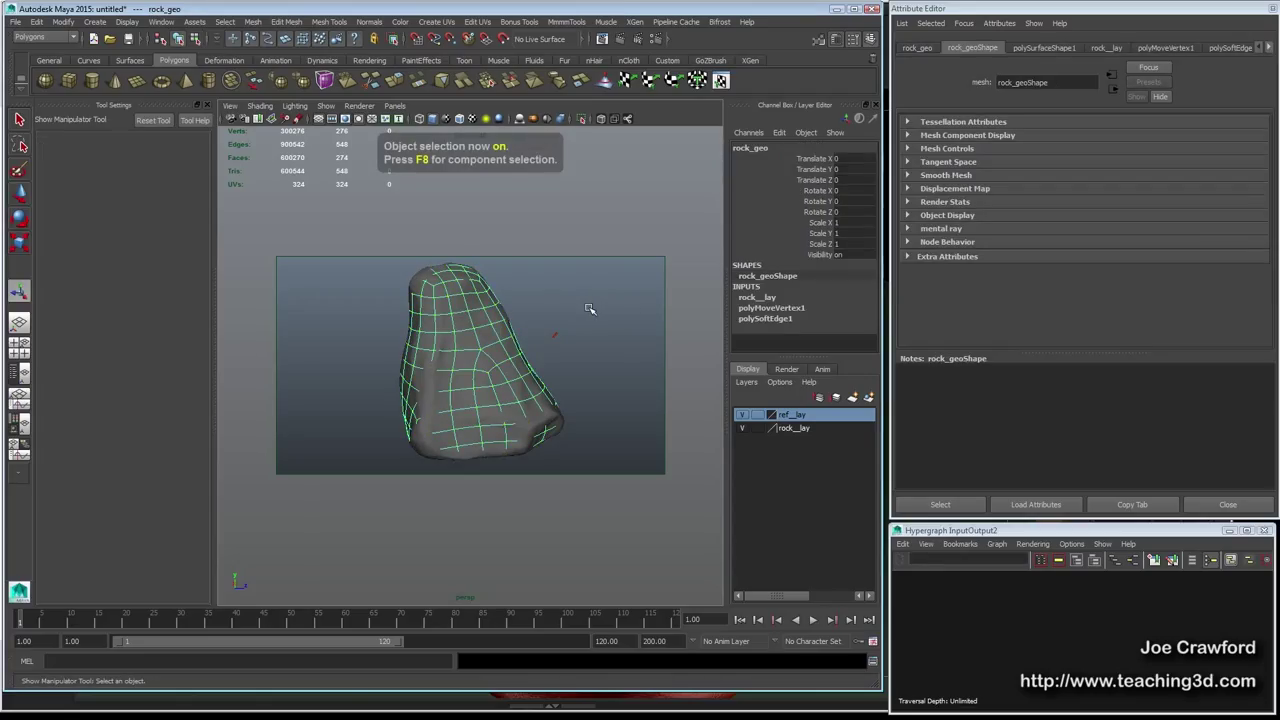
click(620, 39)
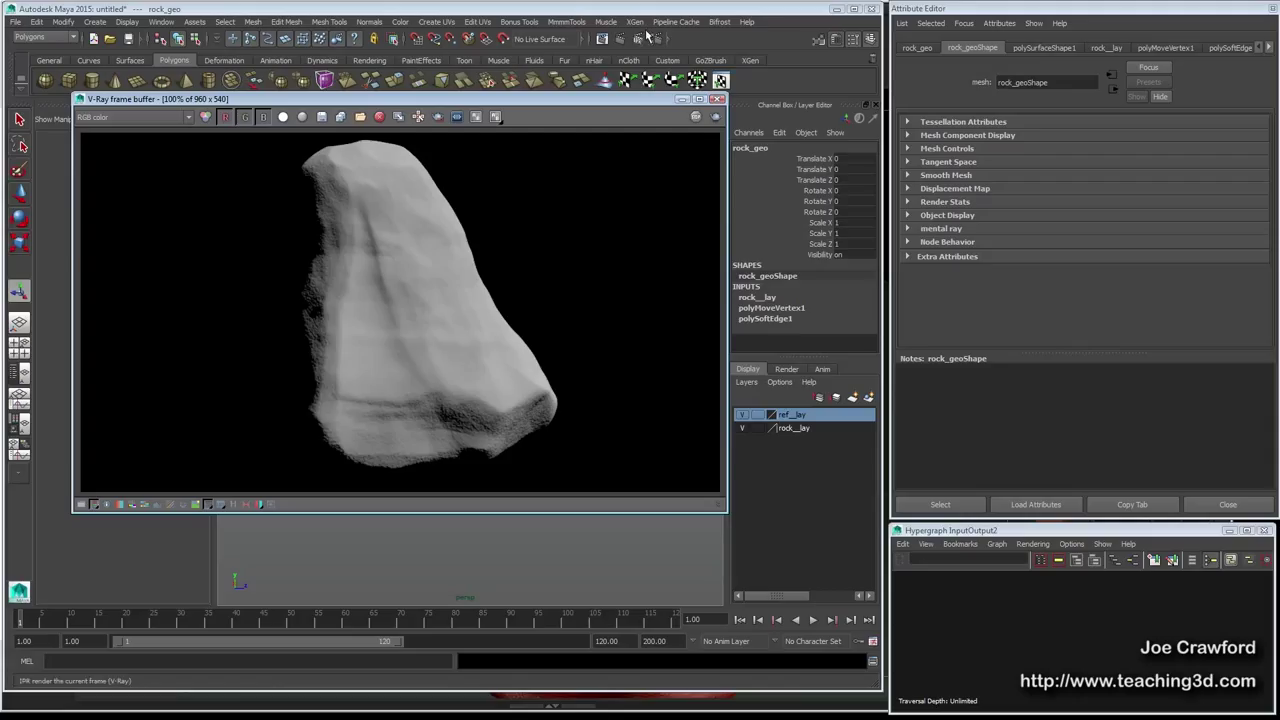
click(716, 100)
Set Local Translate Z of rock_geo's polyMoveVertex1 to 0.1 and render the rocks again for comparison
click(750, 307)
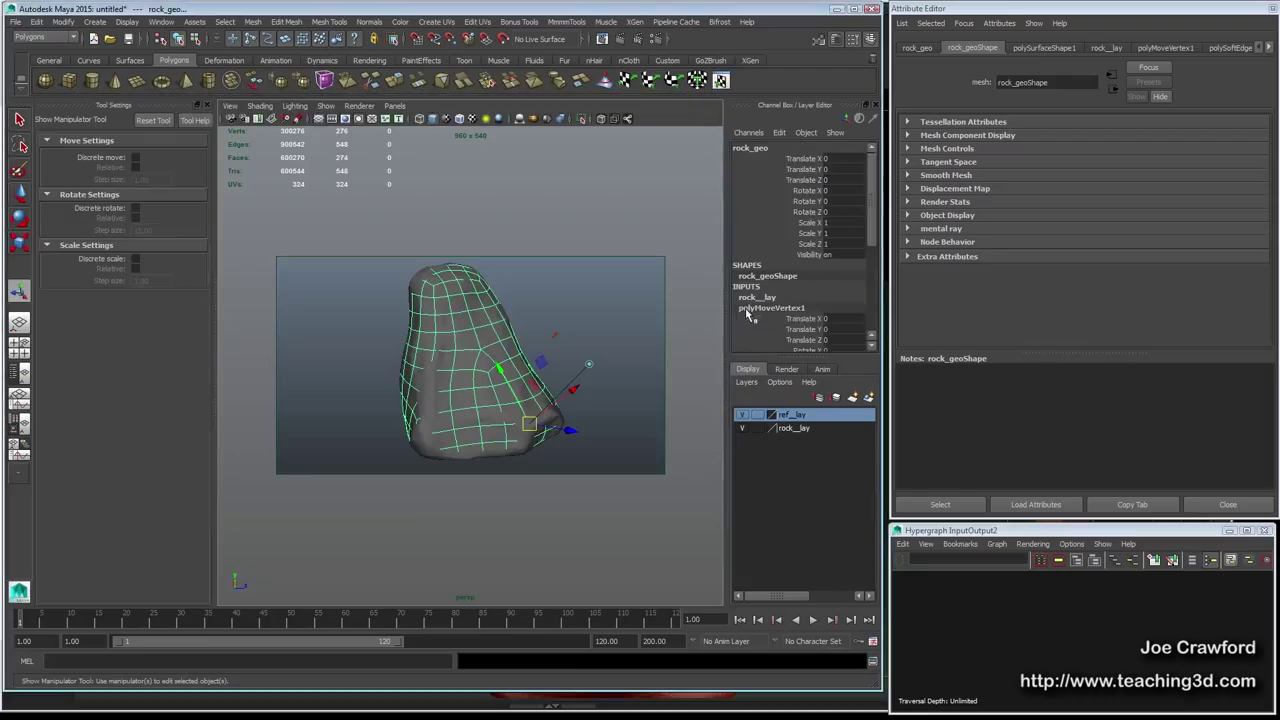
scroll(838, 252, down, 2)
scroll(838, 252, down, 3)
scroll(831, 286, down, 3)
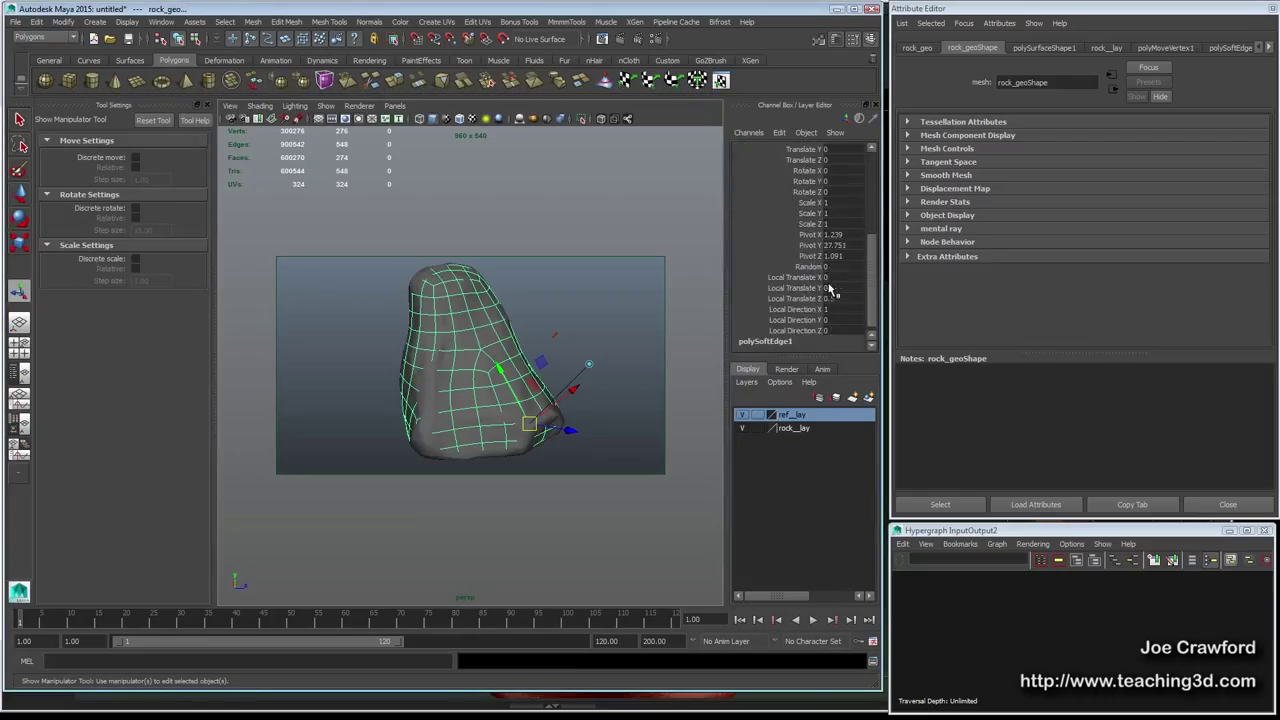
double_click(838, 298)
text(0.1)
key(Return)
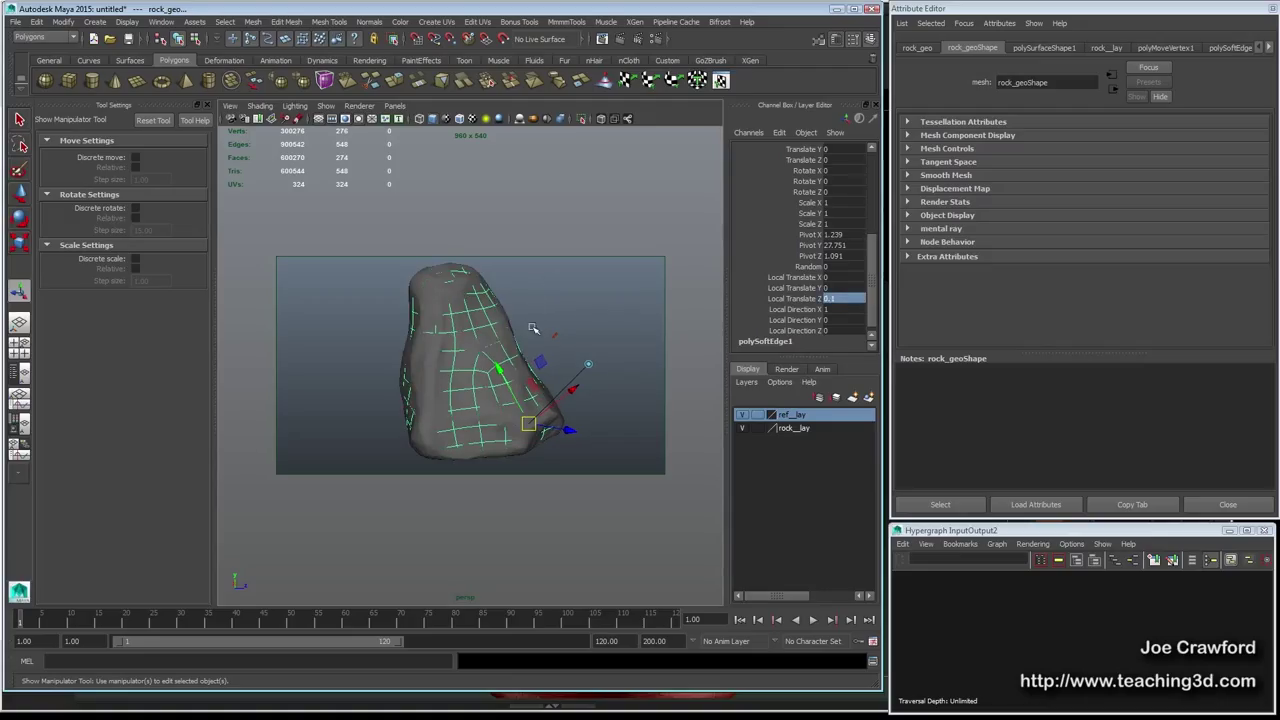
click(619, 39)
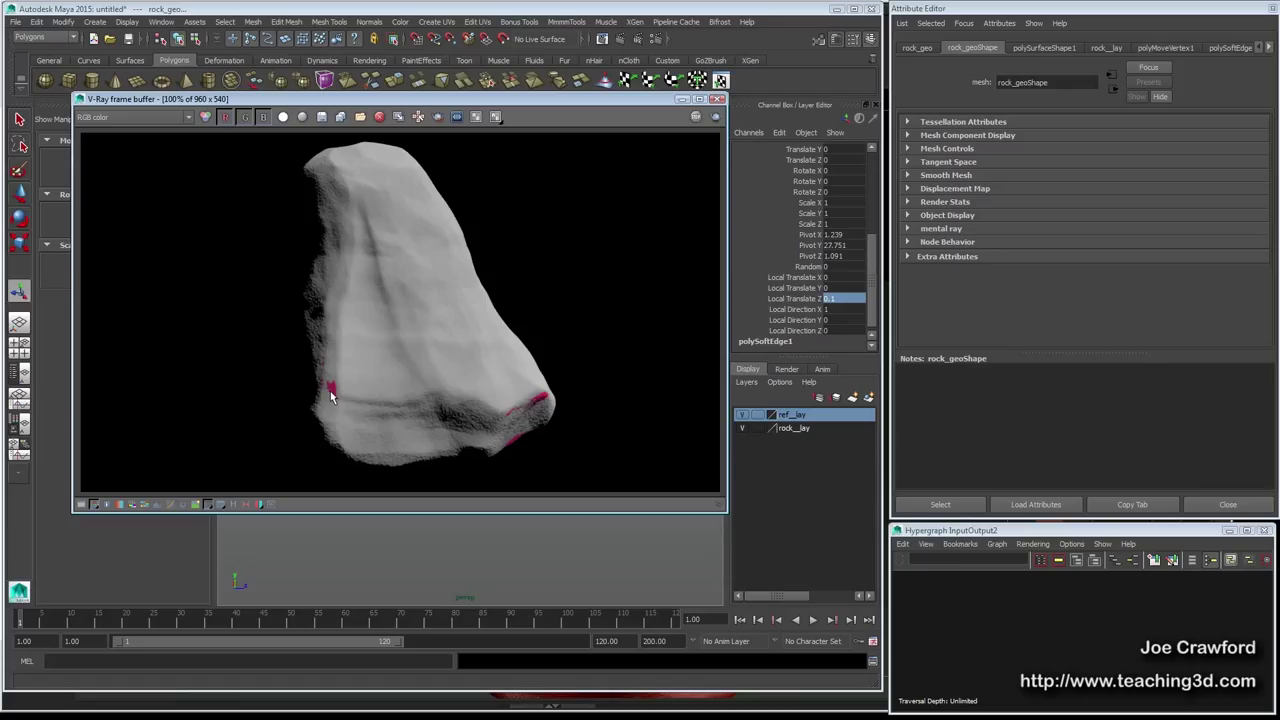
click(717, 101)
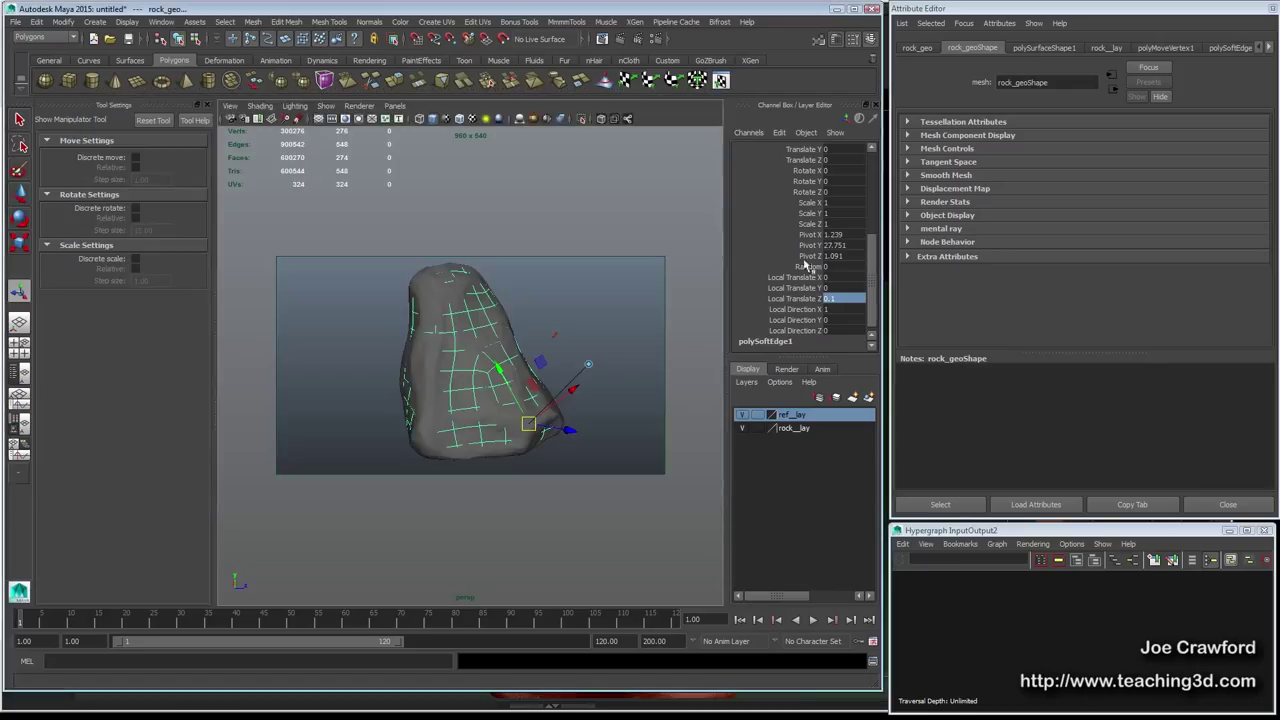
Set Local Translate Z of polyMoveVertex1 to -0.5 and make another comparison render of the rocks
double_click(846, 298)
text(10.5)
key(Return)
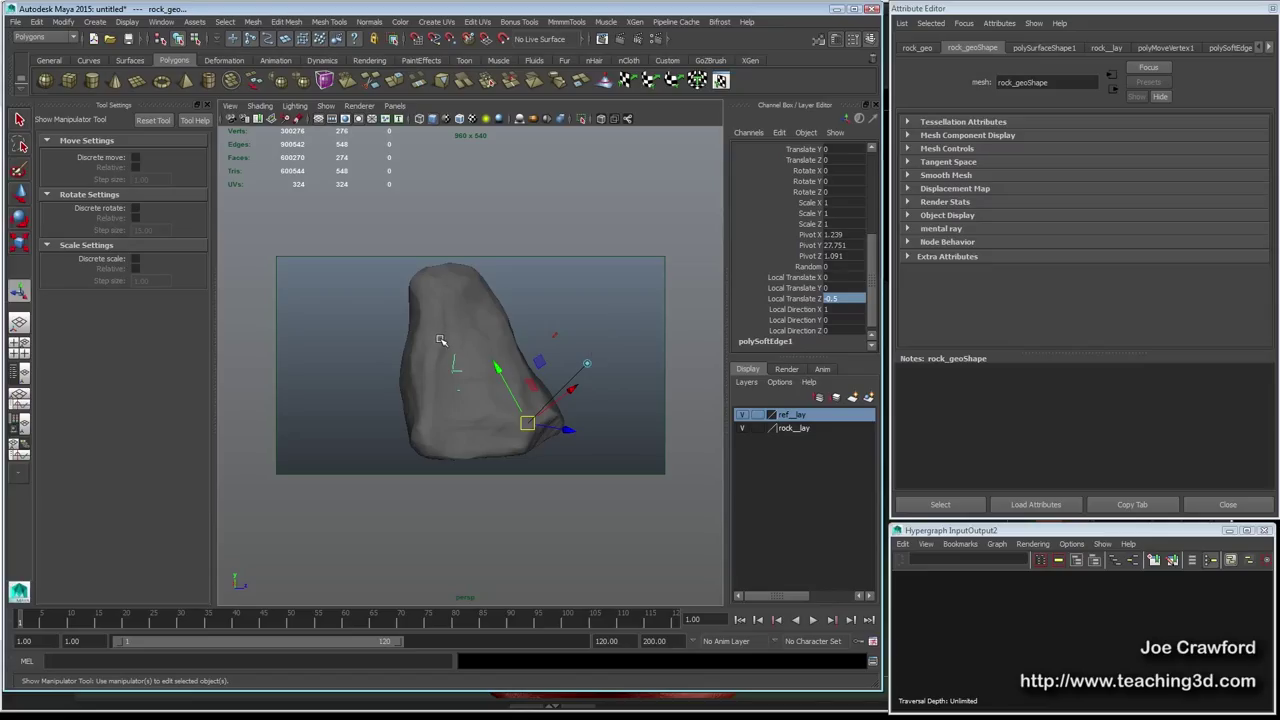
click(620, 40)
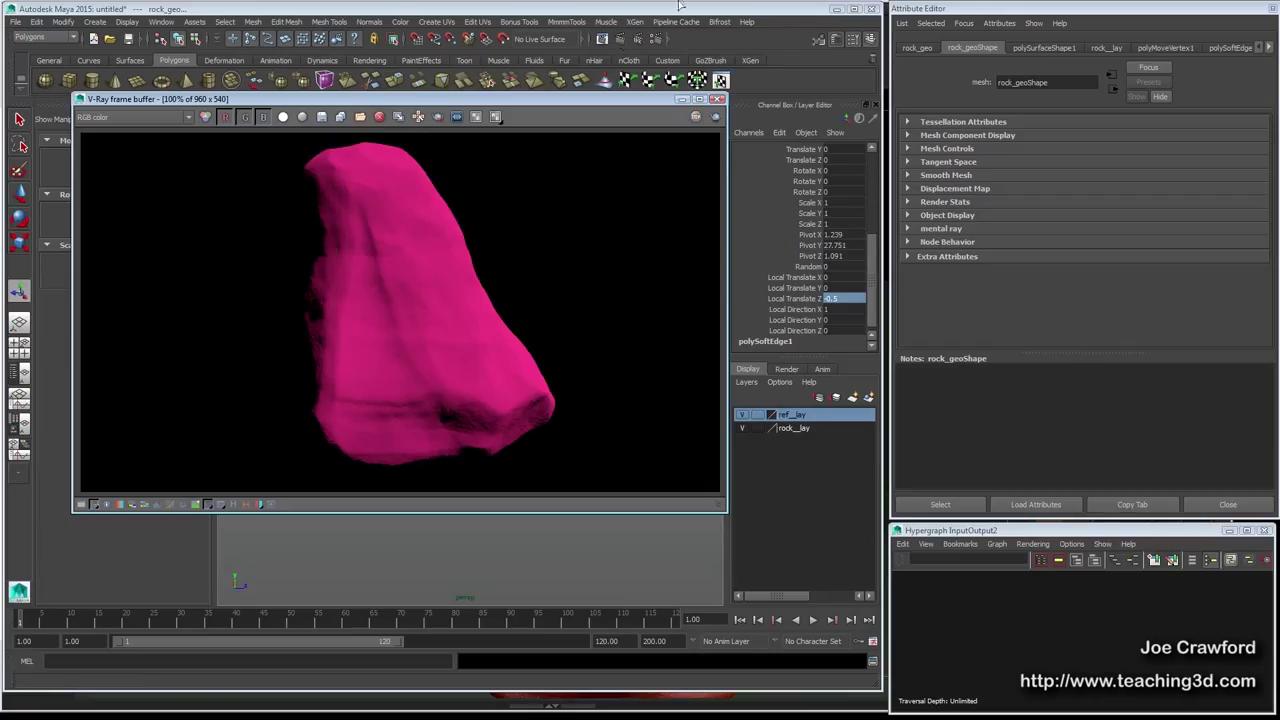
click(715, 101)
Set Local Translate Z of rock_geo's polyMoveVertex1 to -0.1, render both rocks for comparison and accept the autosave
click(845, 298)
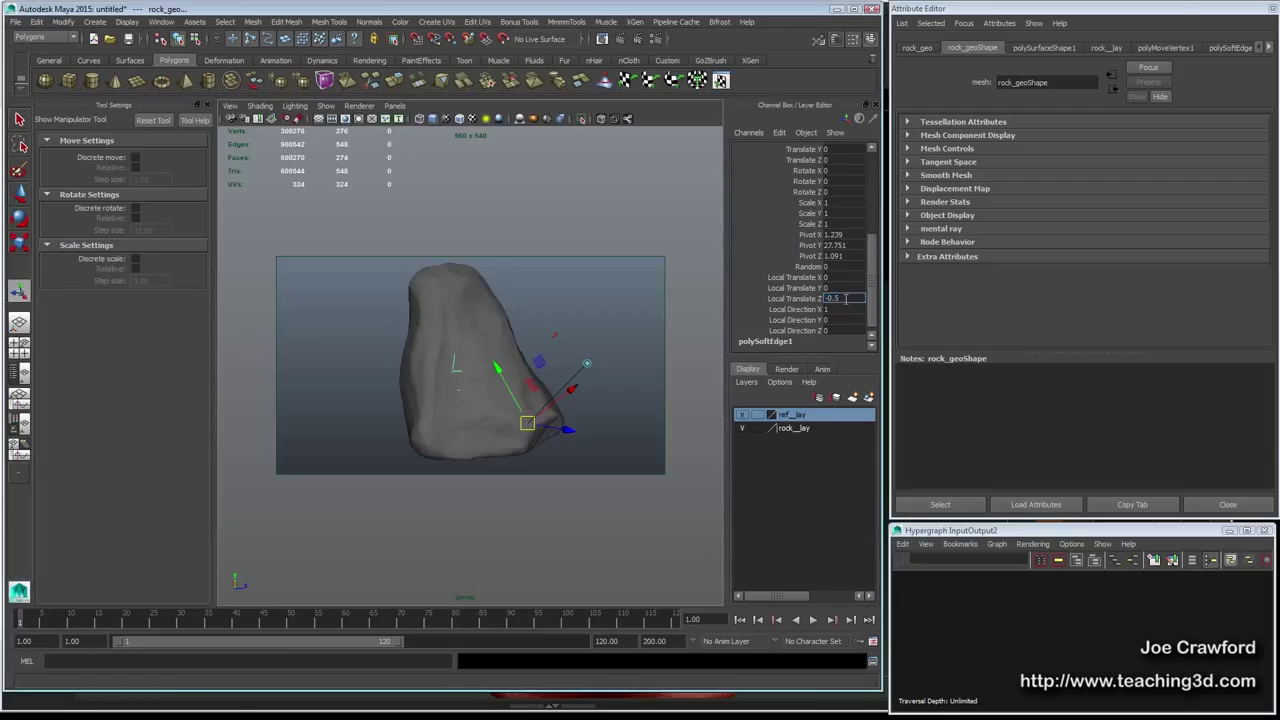
text(-0.1)
key(Return)
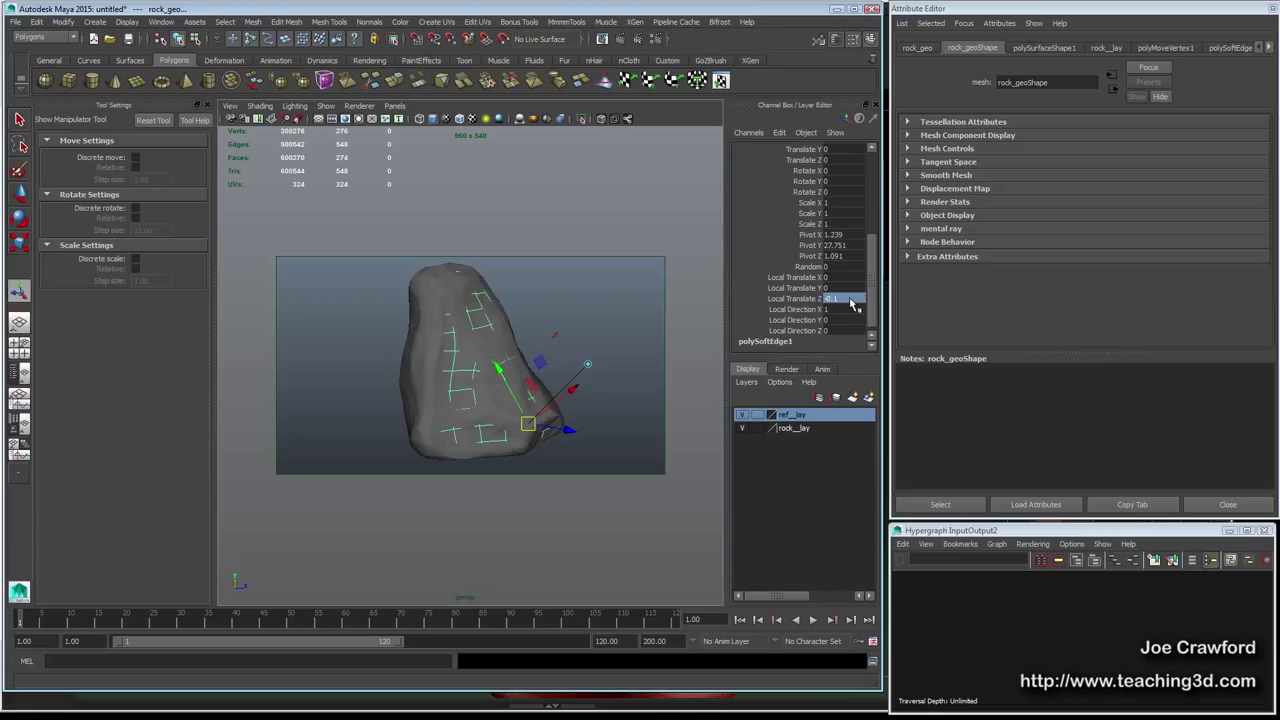
click(622, 39)
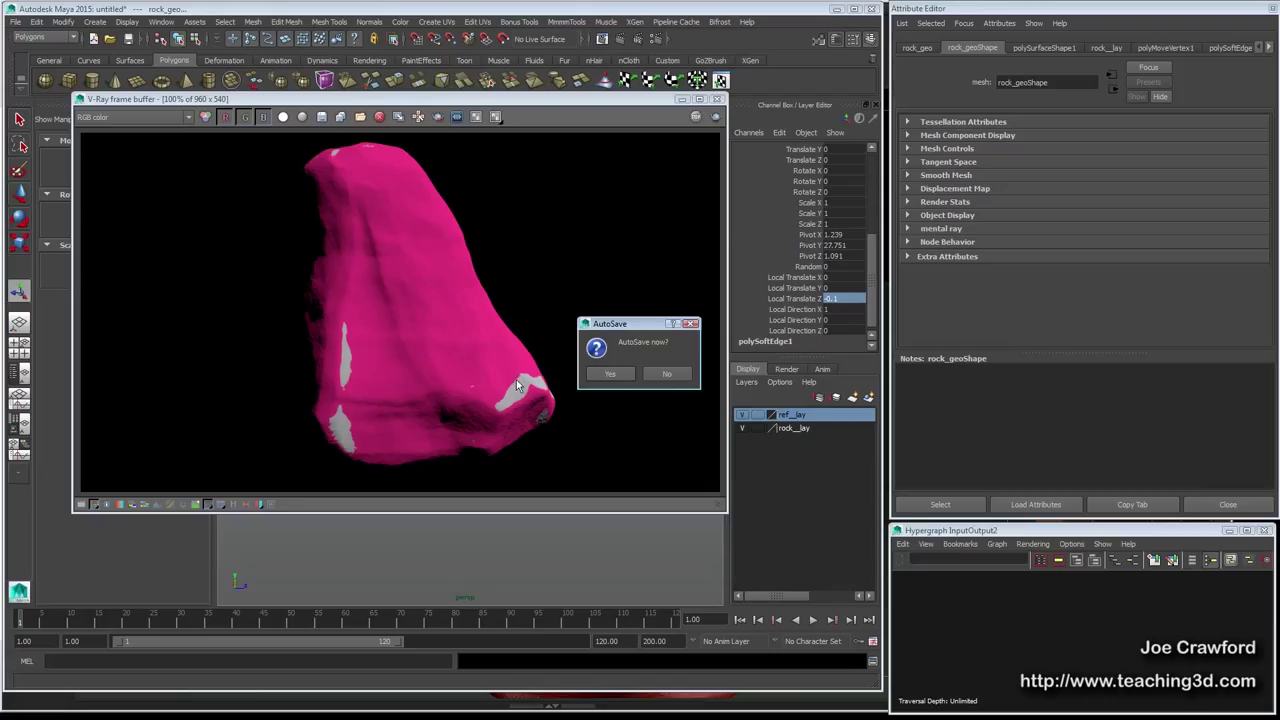
click(600, 375)
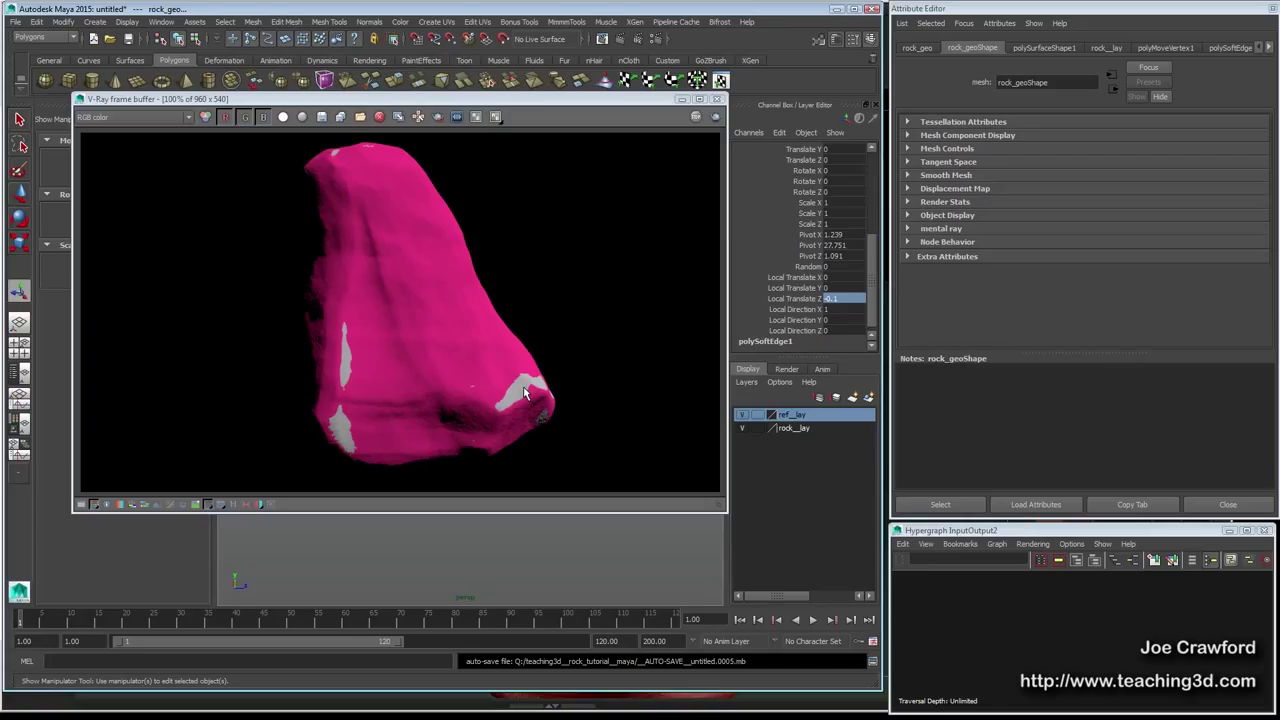
click(716, 99)
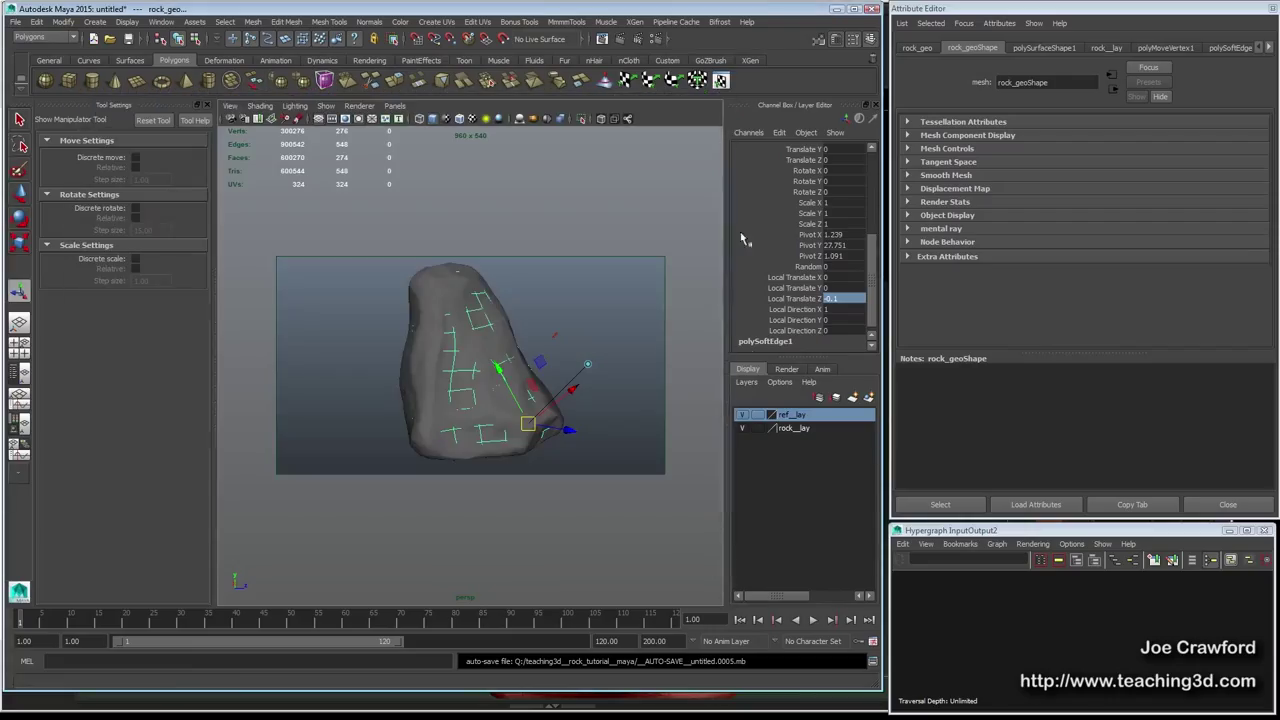
Hide the ref__lay layer and toggle the visibility of rock__lay off and on
click(741, 415)
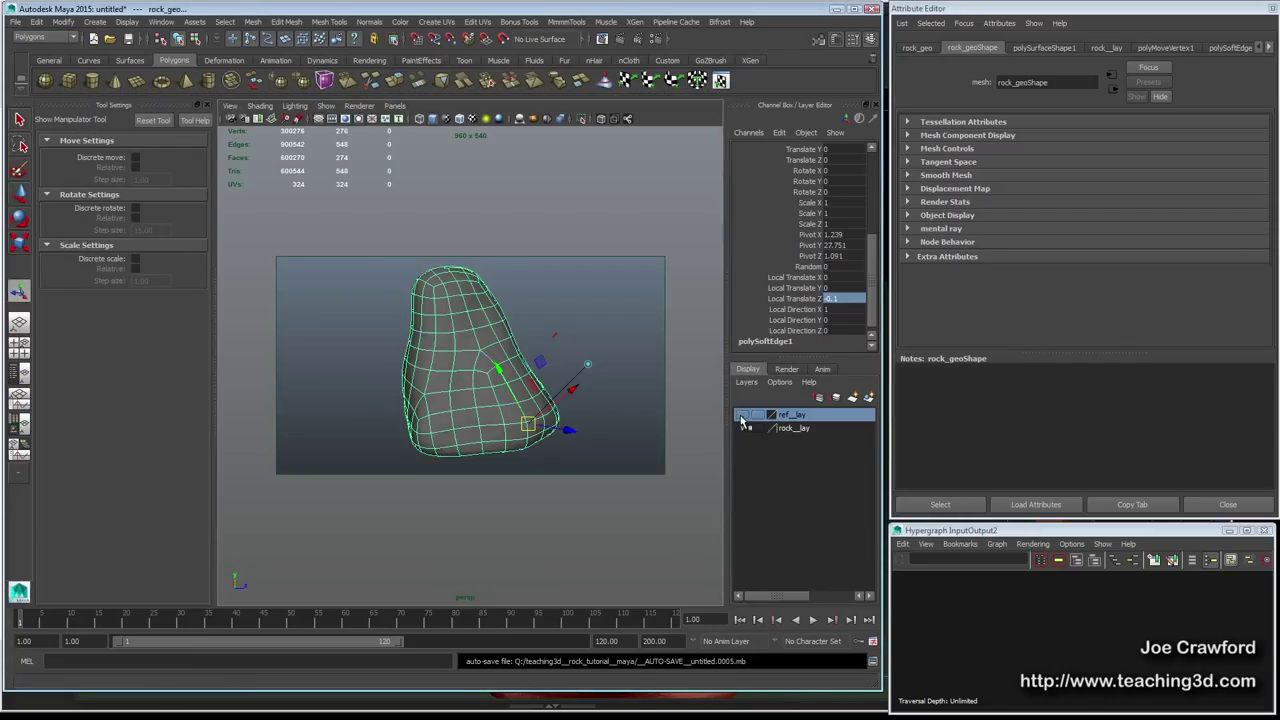
click(741, 428)
click(741, 428)
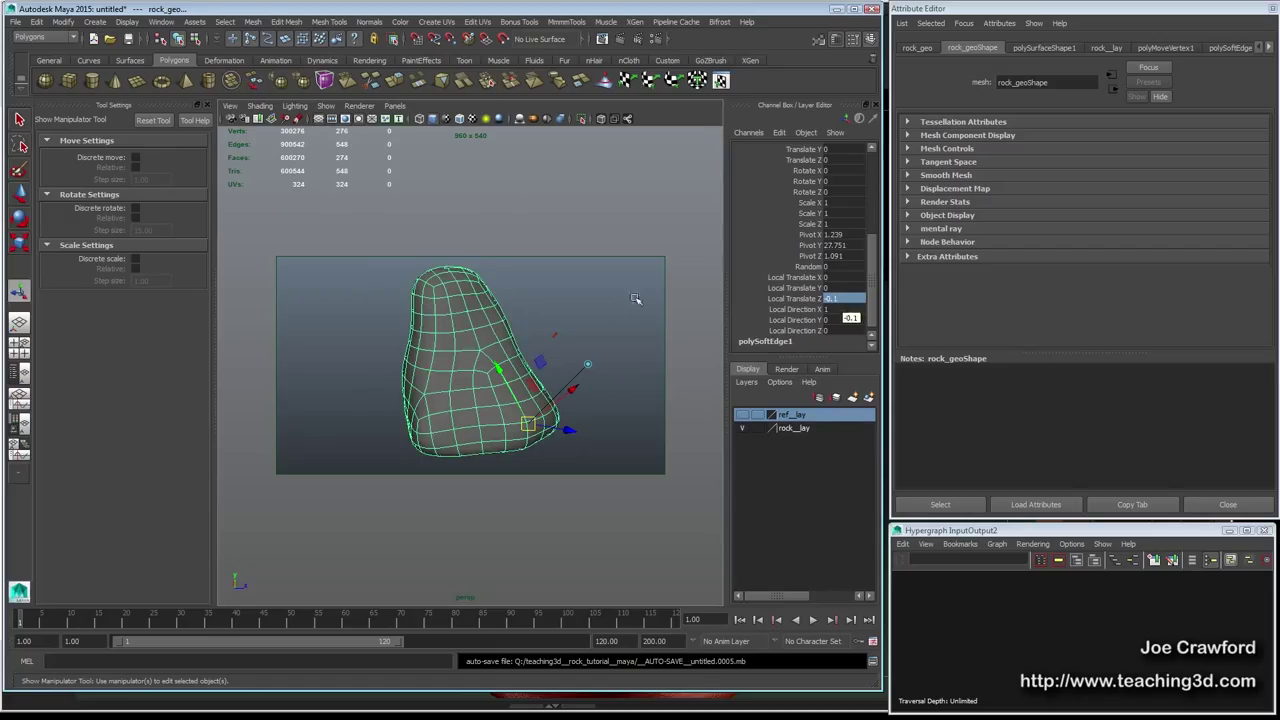
Undo the edits on rock_geo back to before its vertex move, removing polyMoveVertex1 from the history
key(ctrl+z)
key(ctrl+z)
key(ctrl+z)
key(ctrl+z)
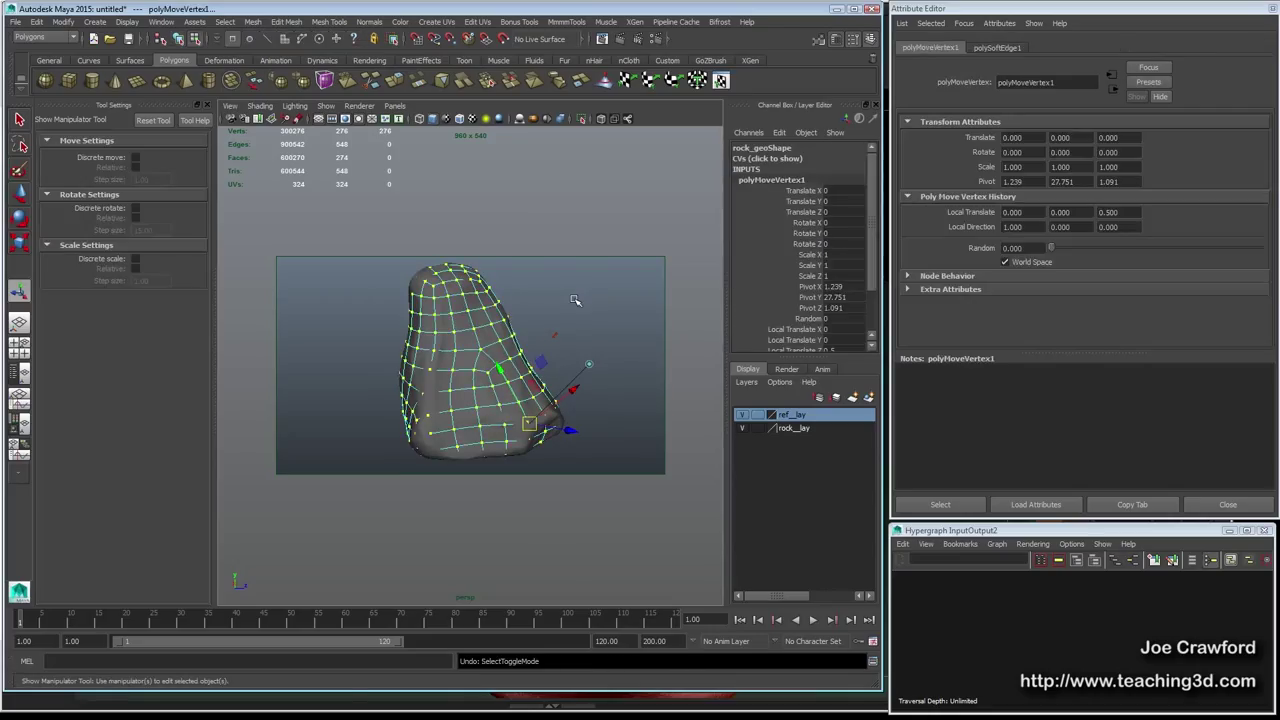
drag(871, 247, 873, 288)
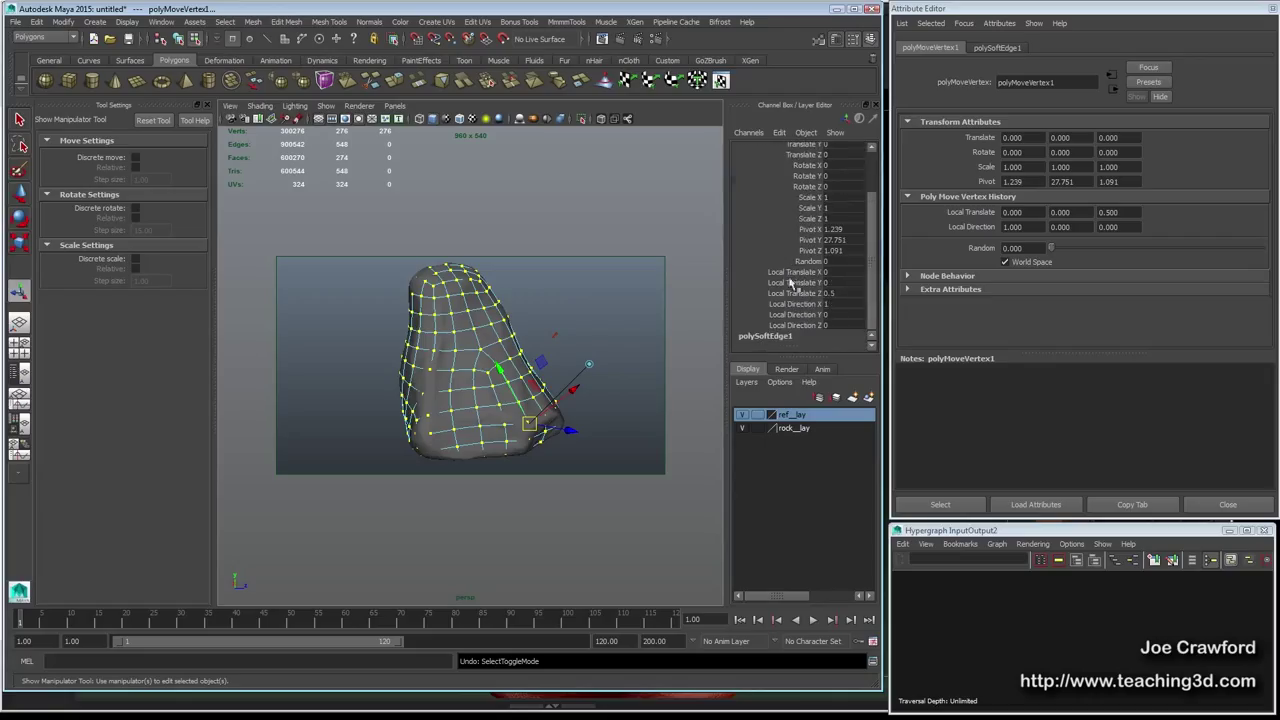
double_click(845, 293)
key(Return)
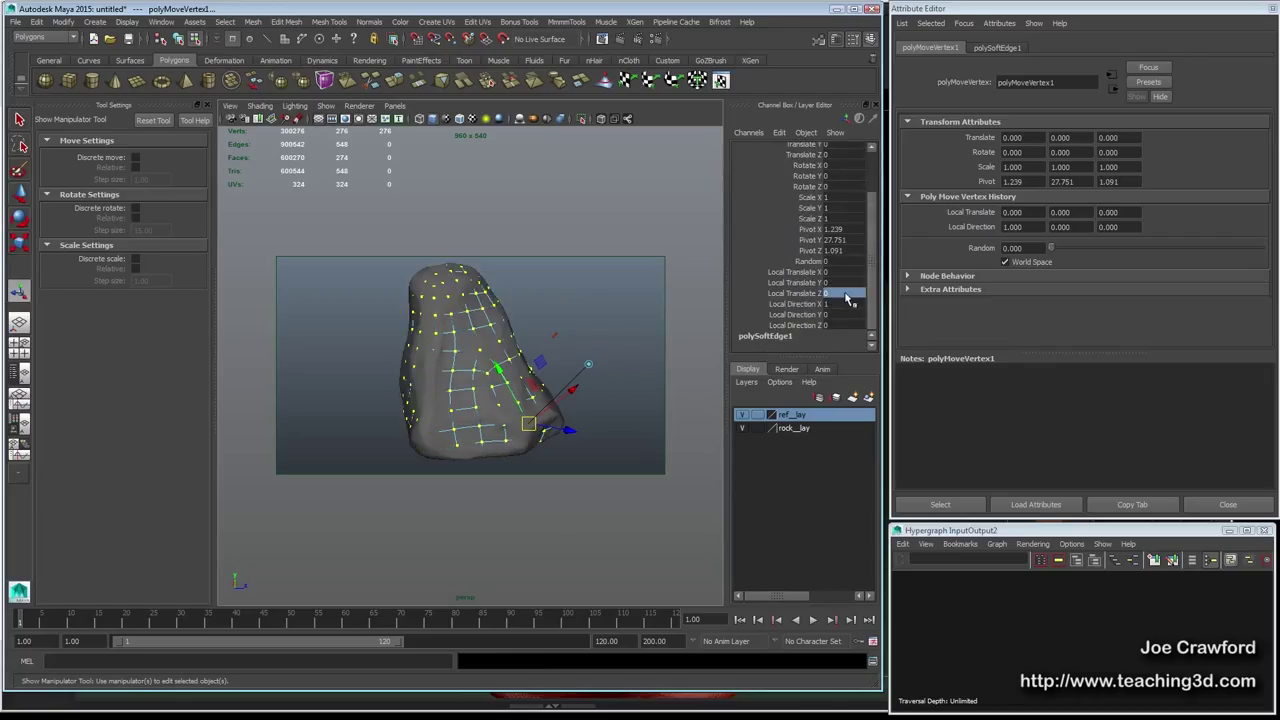
key(ctrl+z)
key(ctrl+z)
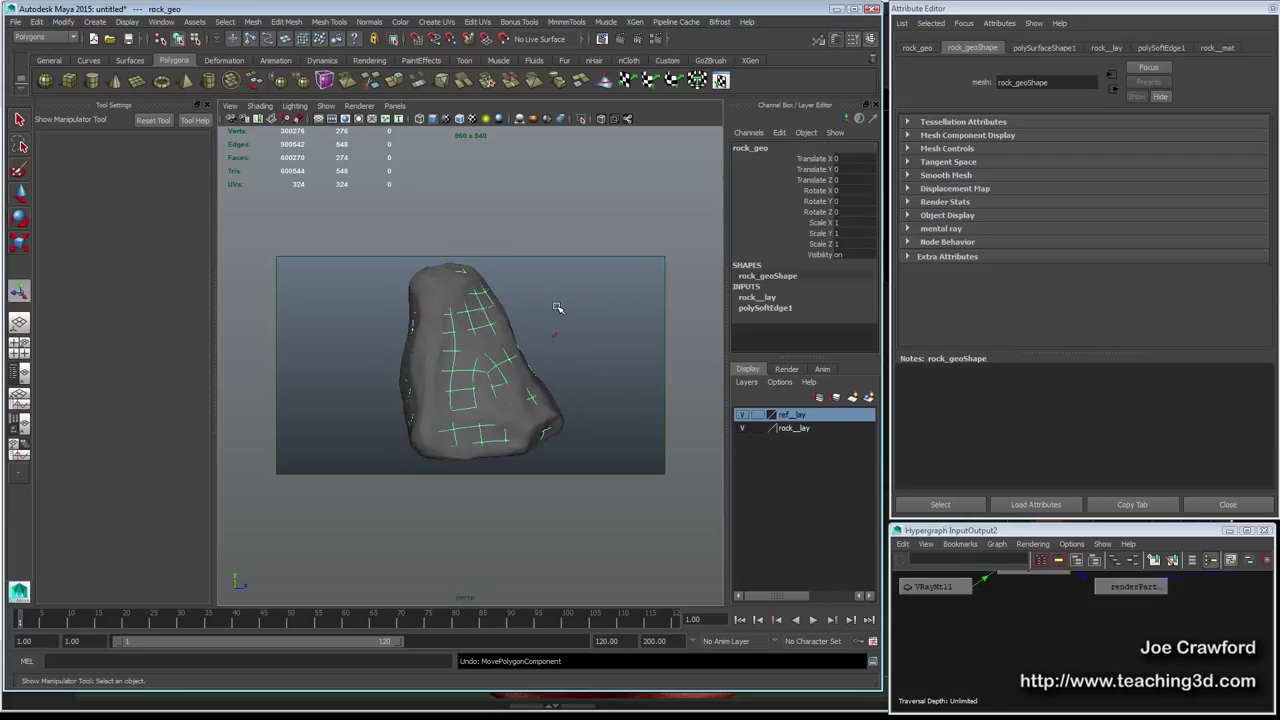
Hide the ref__lay layer and render the displacement-mapped rock on its own
click(743, 415)
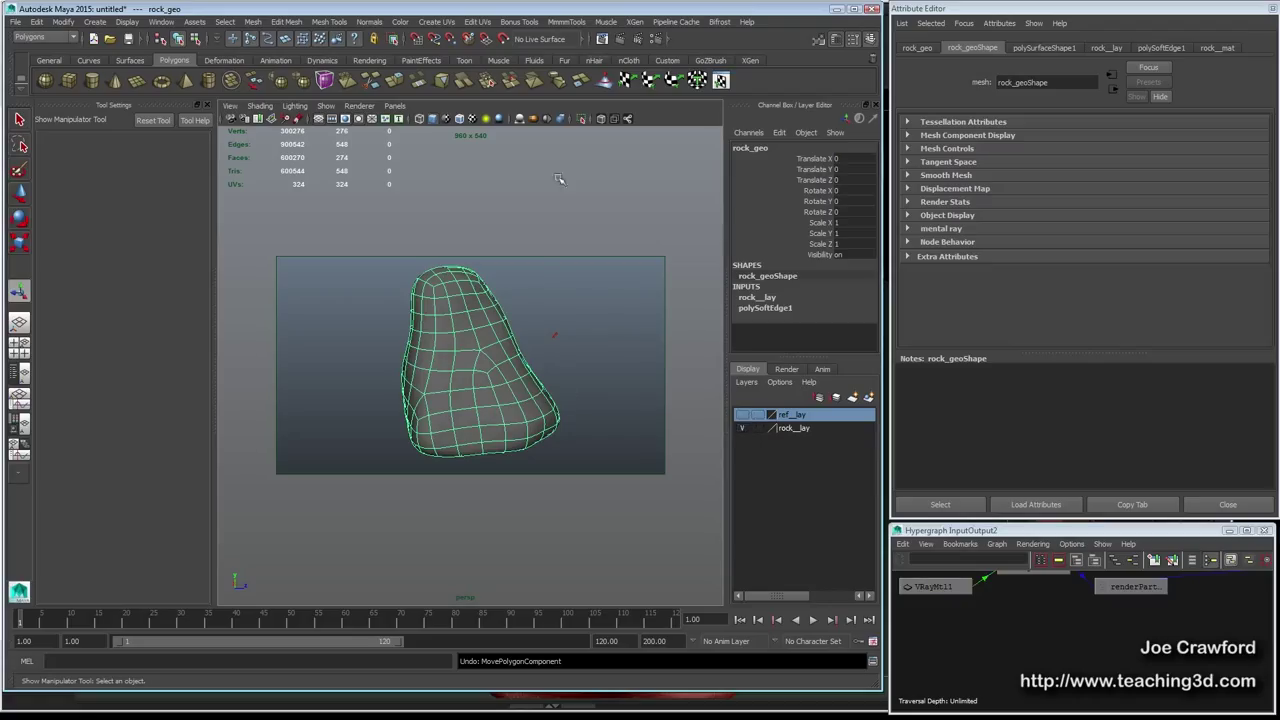
click(619, 40)
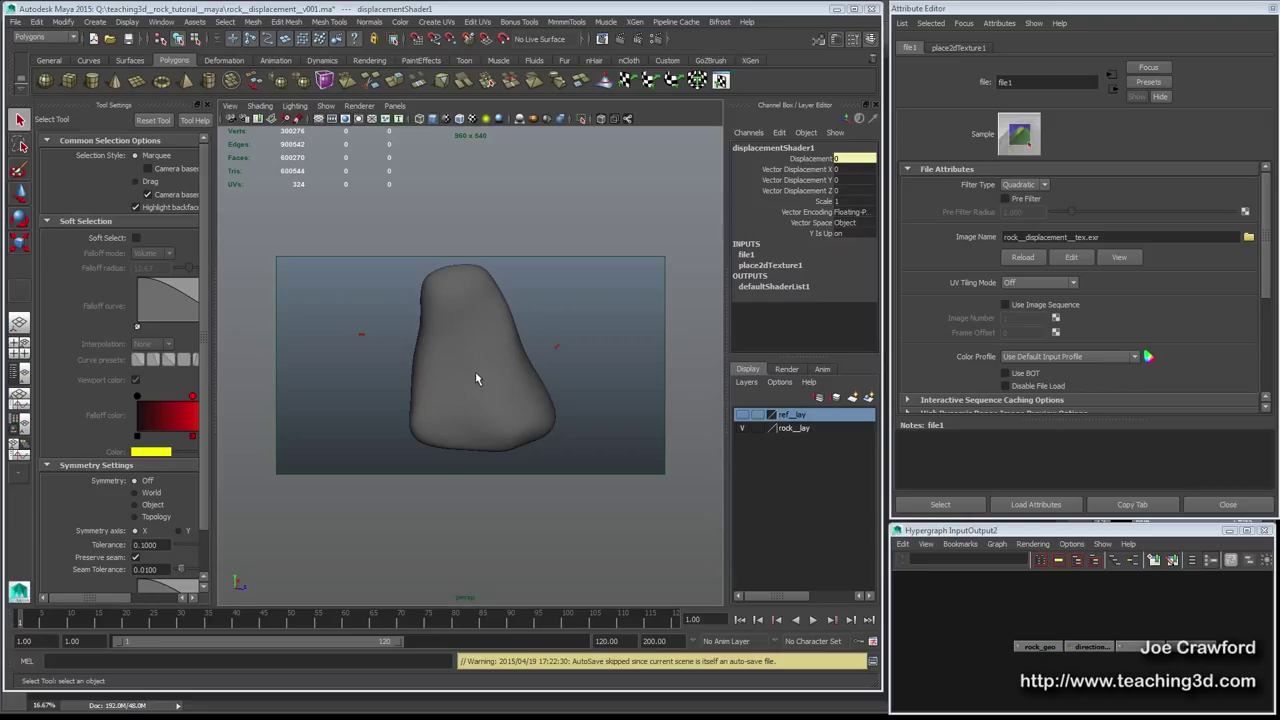
Switch to Photoshop and open rock__displacement__tex.exr, reading its alpha data as an alpha channel
key(alt+Tab)
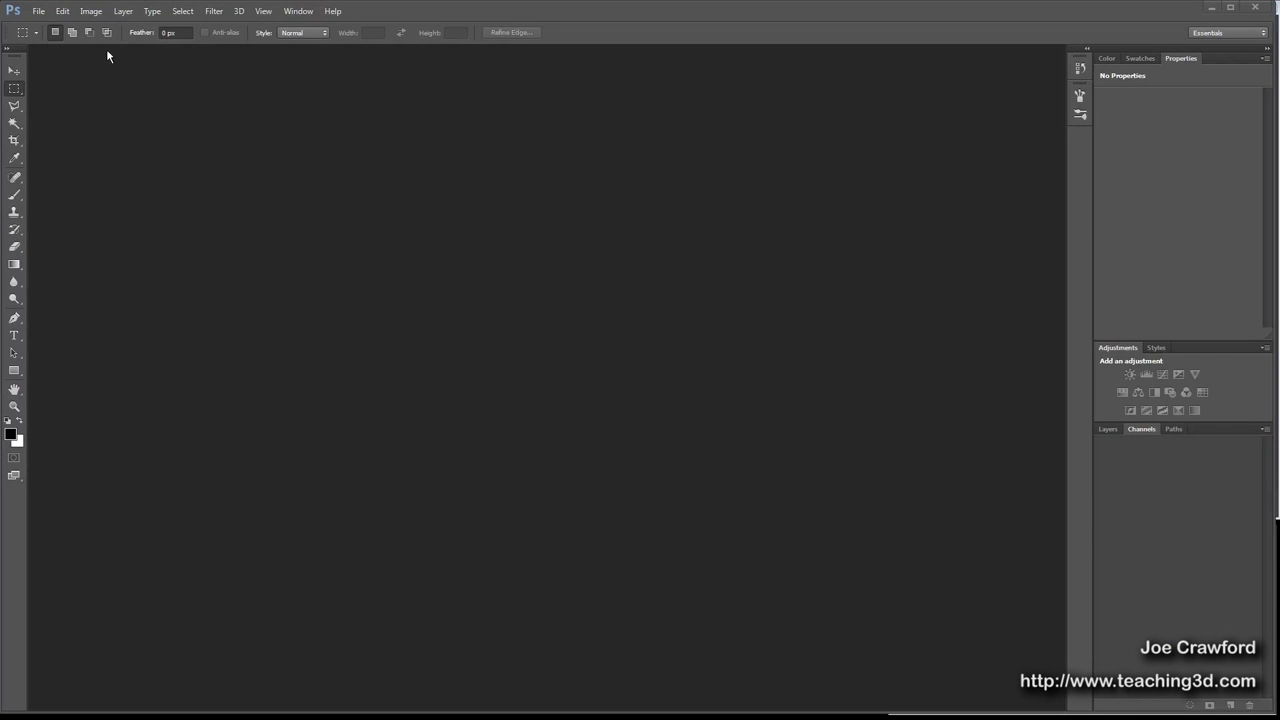
click(45, 12)
click(45, 38)
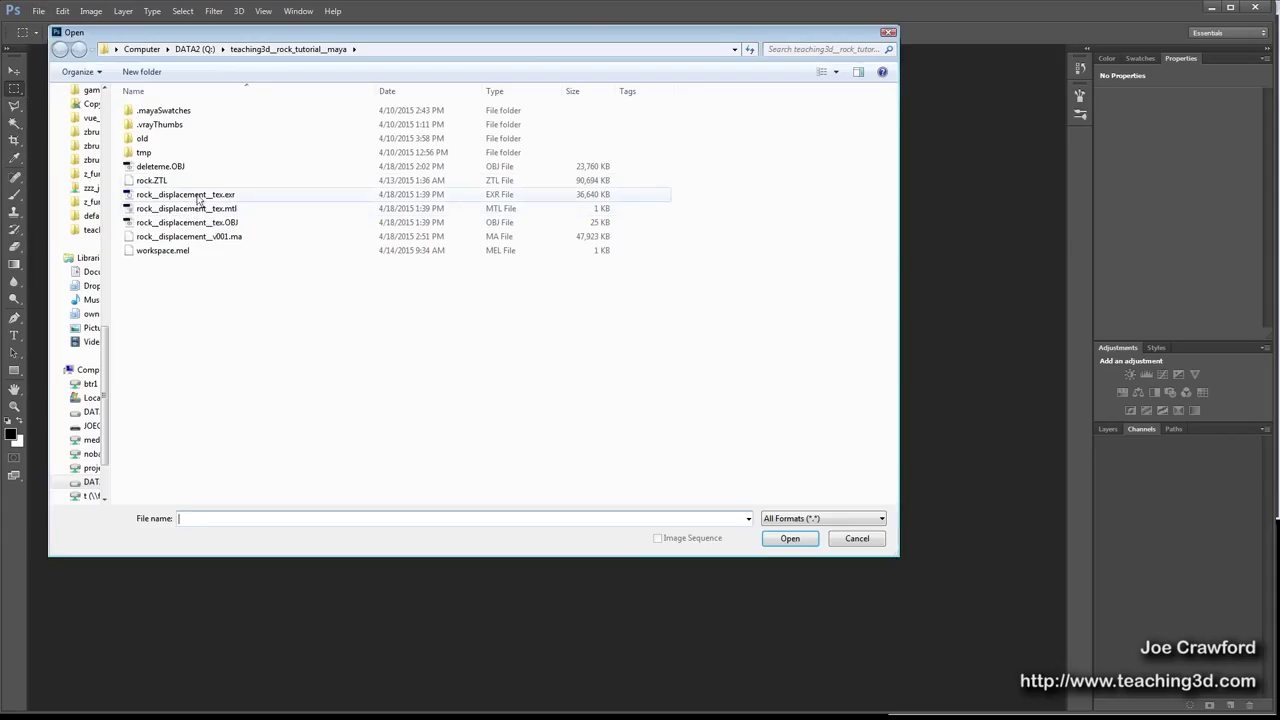
click(182, 196)
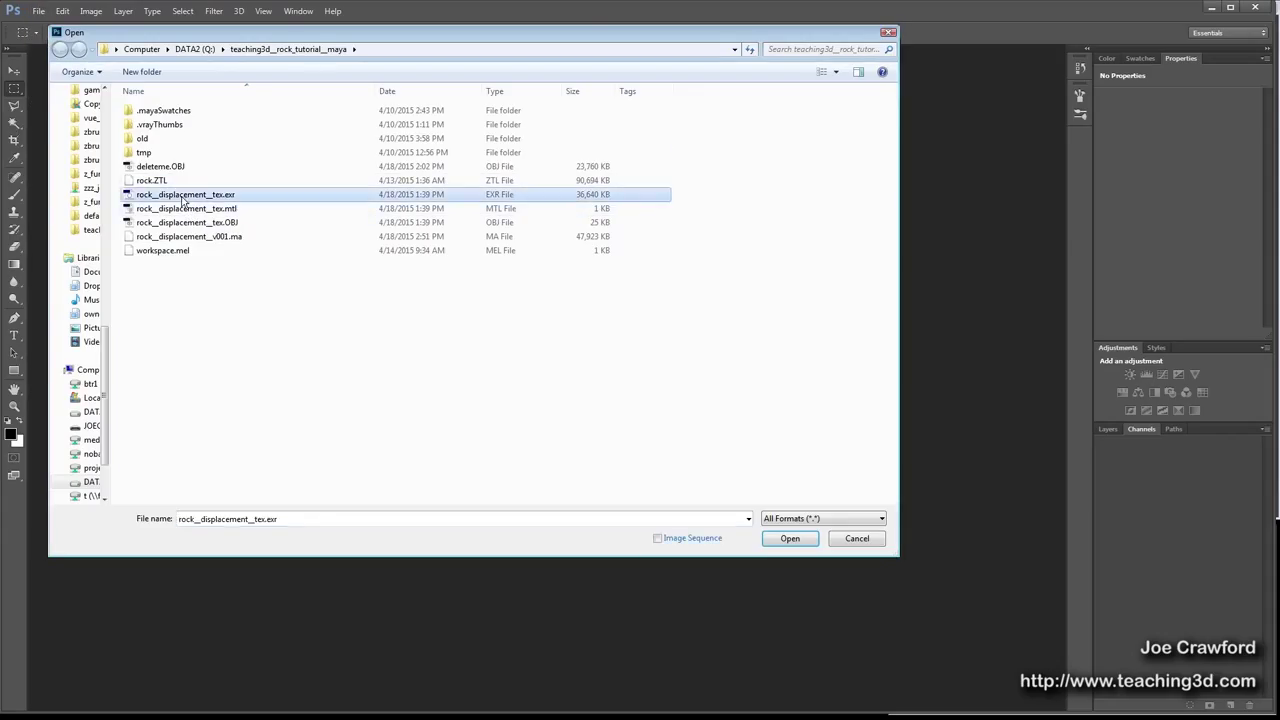
double_click(594, 202)
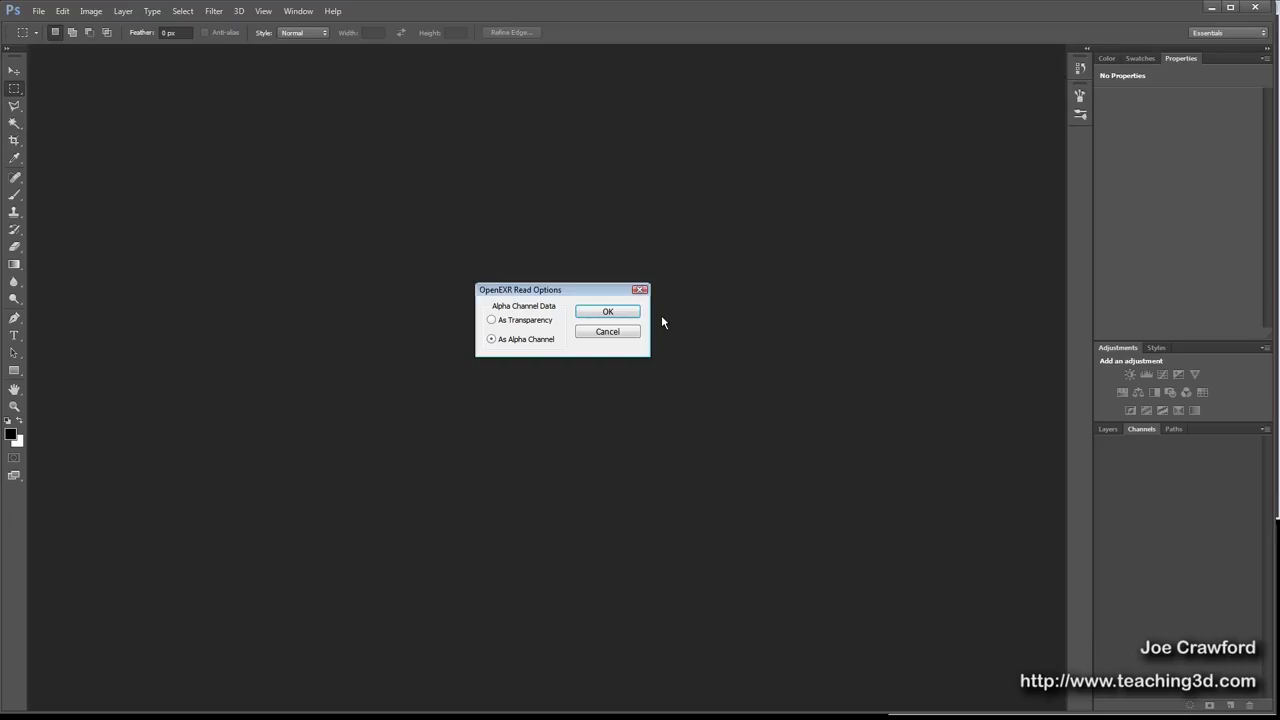
click(611, 312)
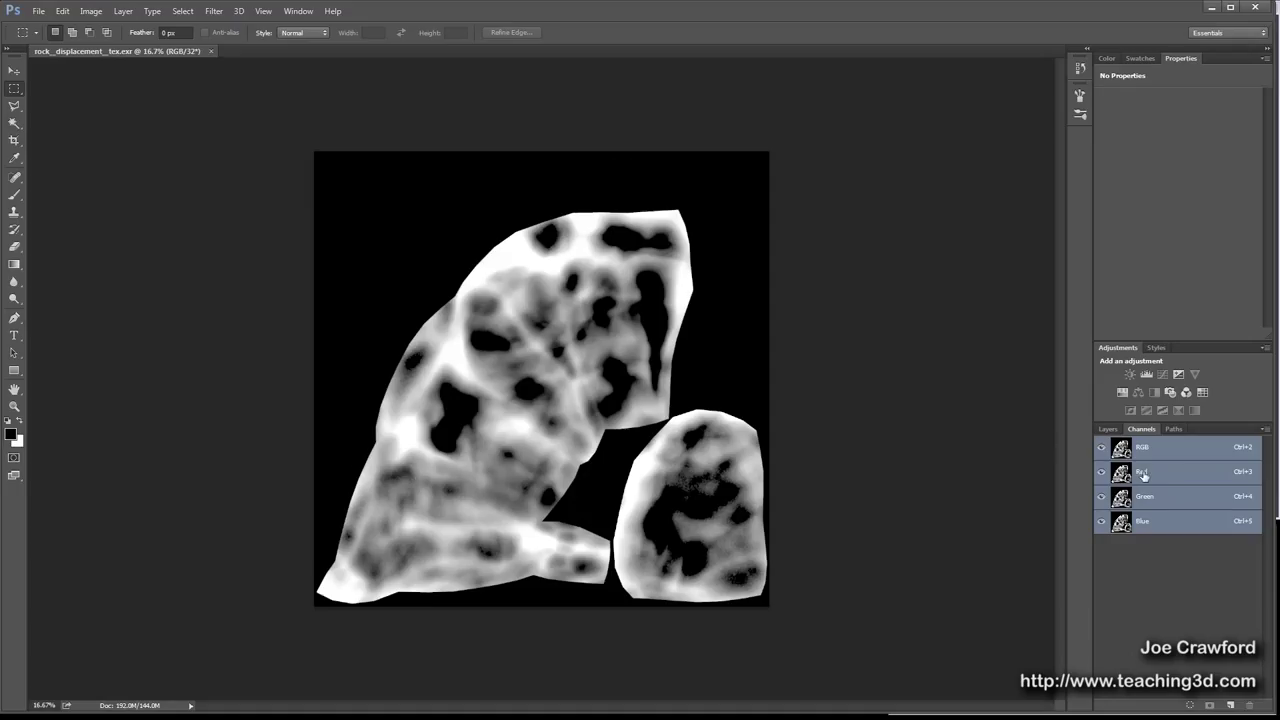
Examine the displacement texture's layer and compare its red, green and blue channels with the RGB composite
click(1108, 430)
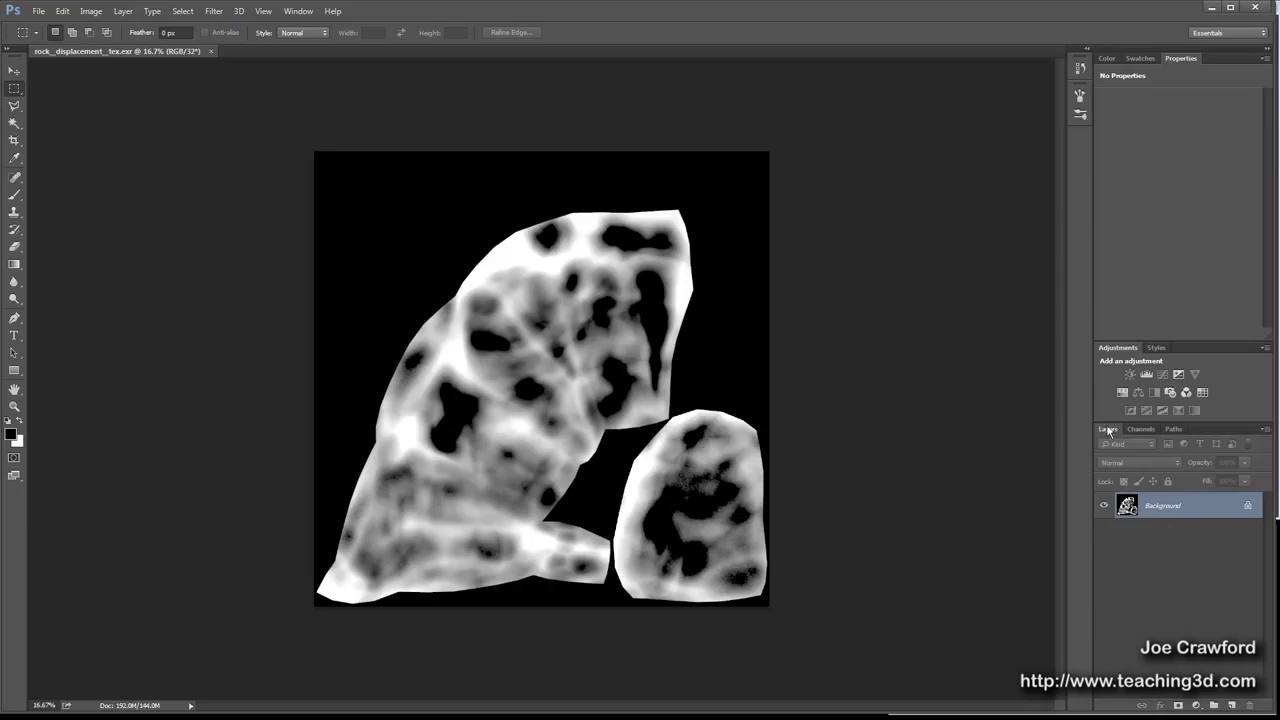
click(1141, 429)
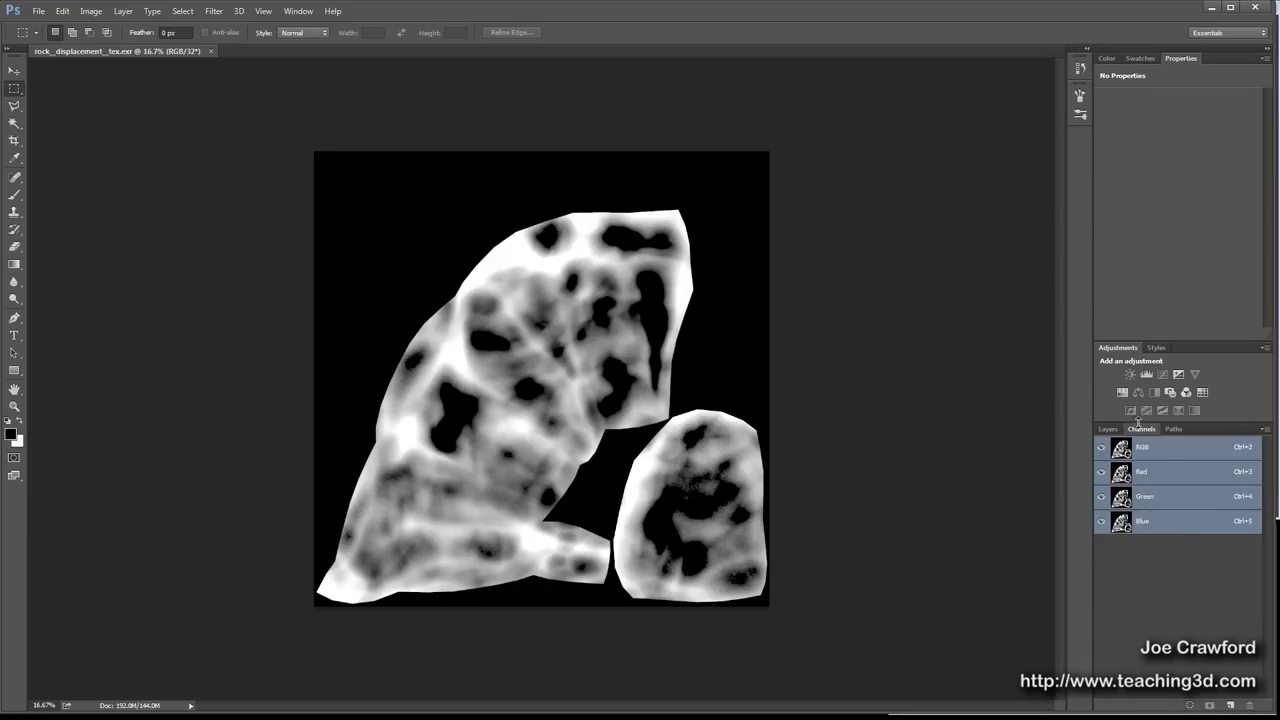
click(1150, 471)
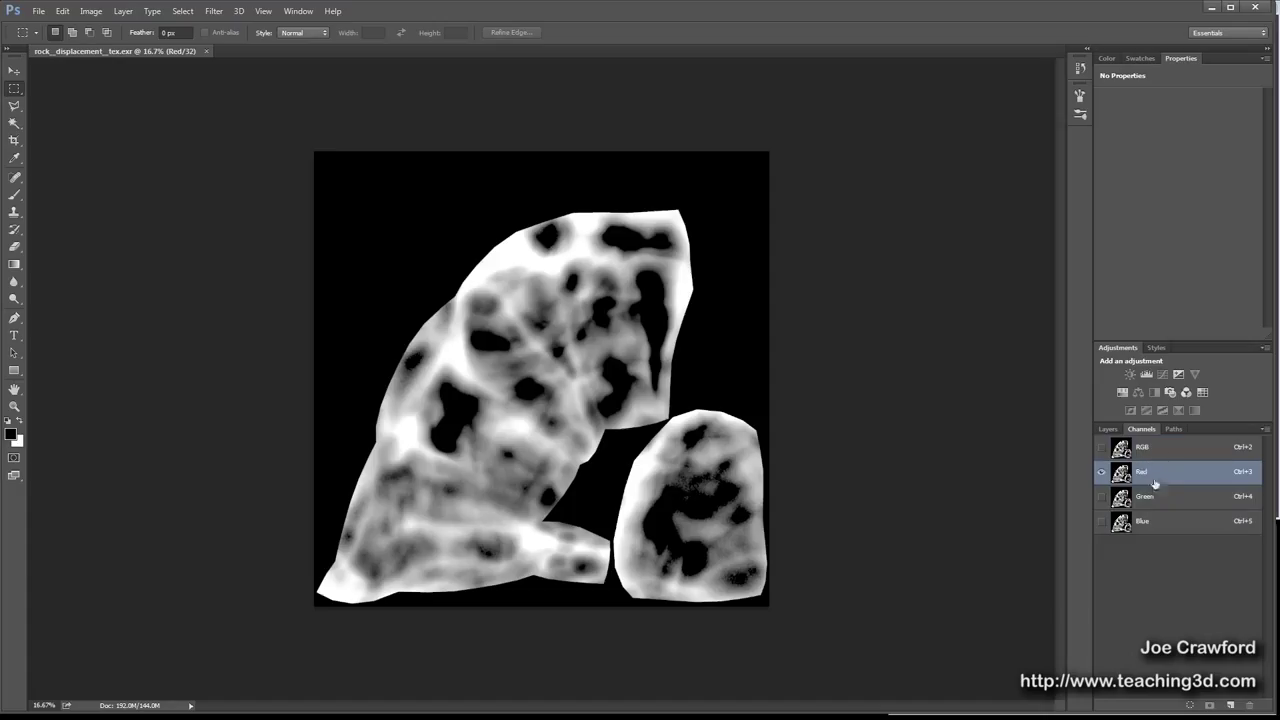
click(1150, 498)
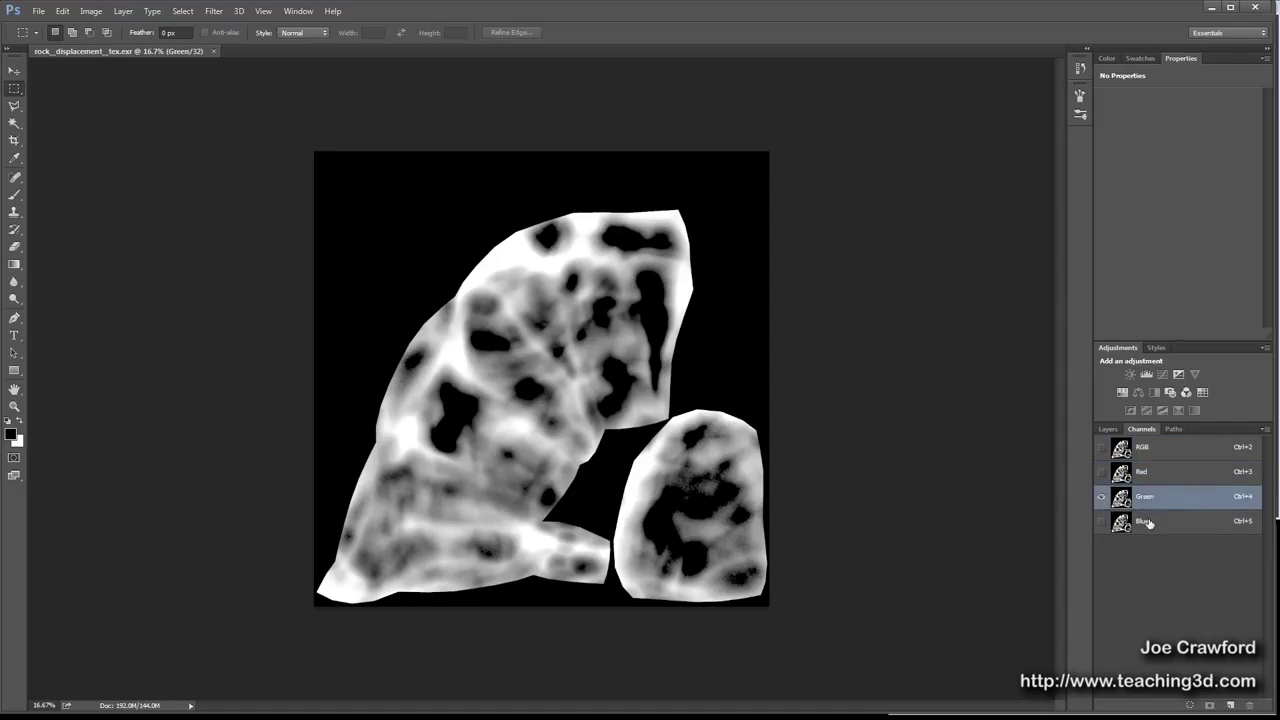
click(1149, 522)
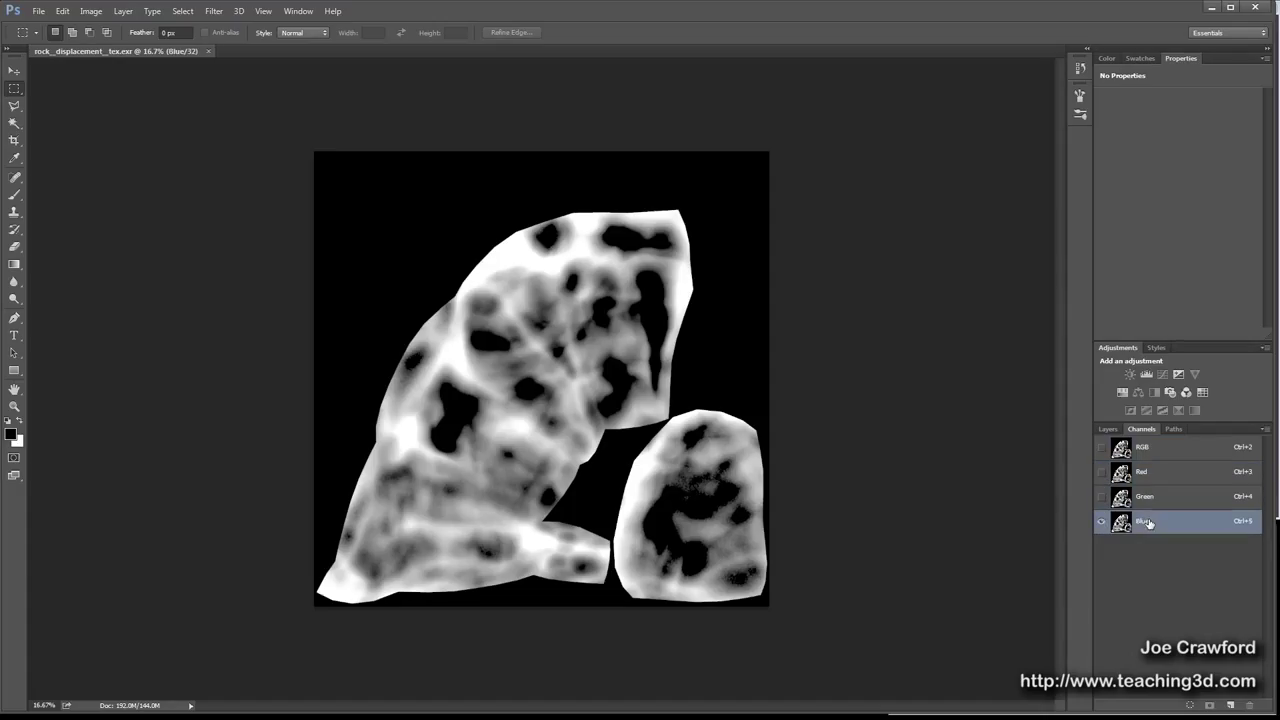
click(1145, 448)
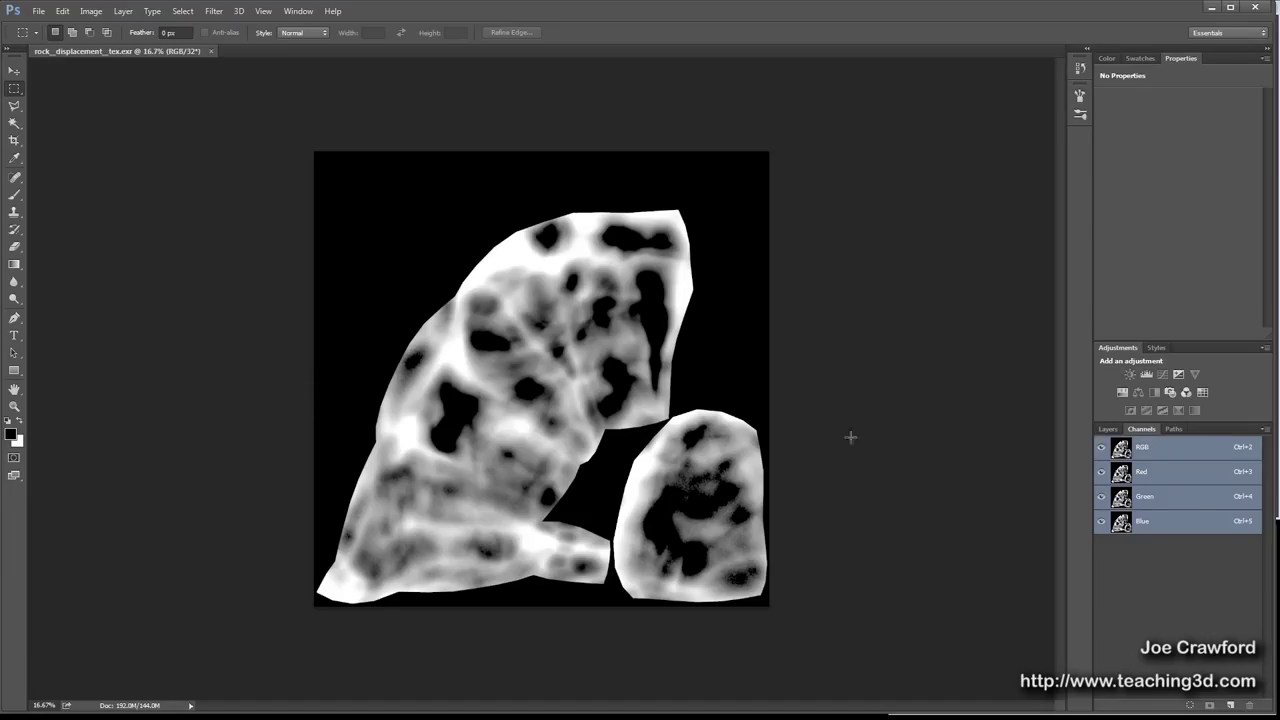
click(1150, 499)
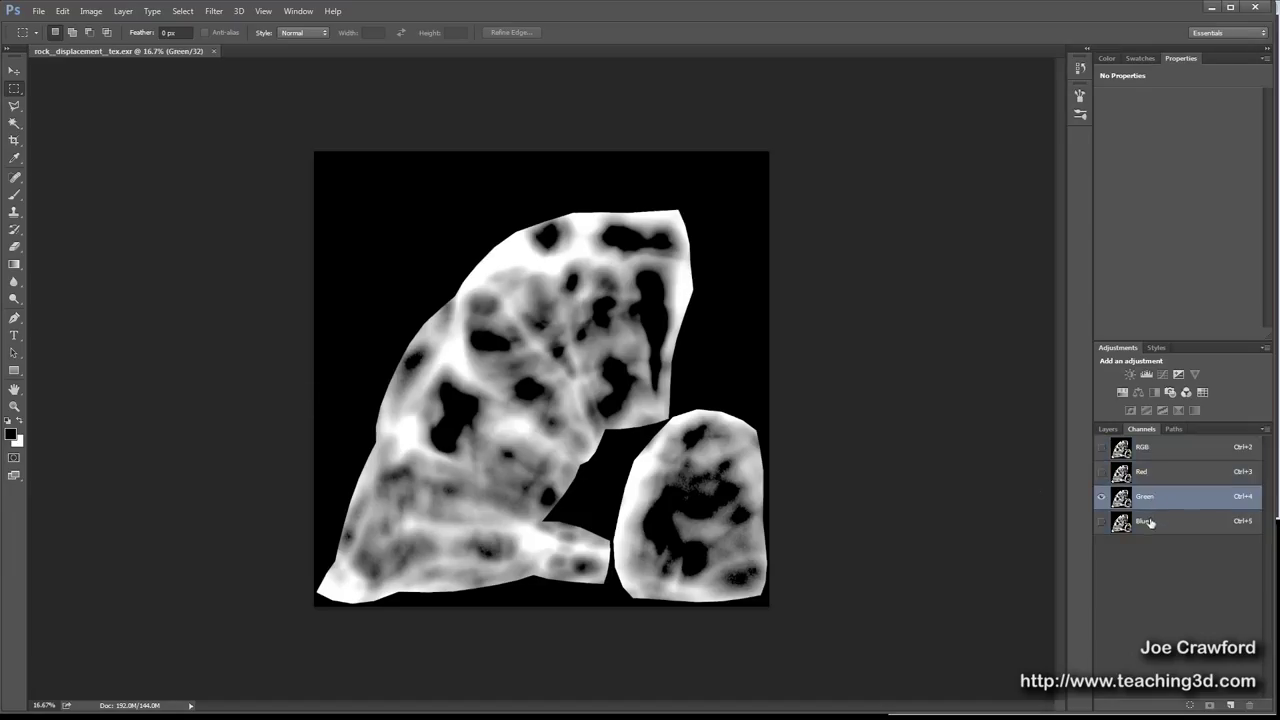
click(1150, 522)
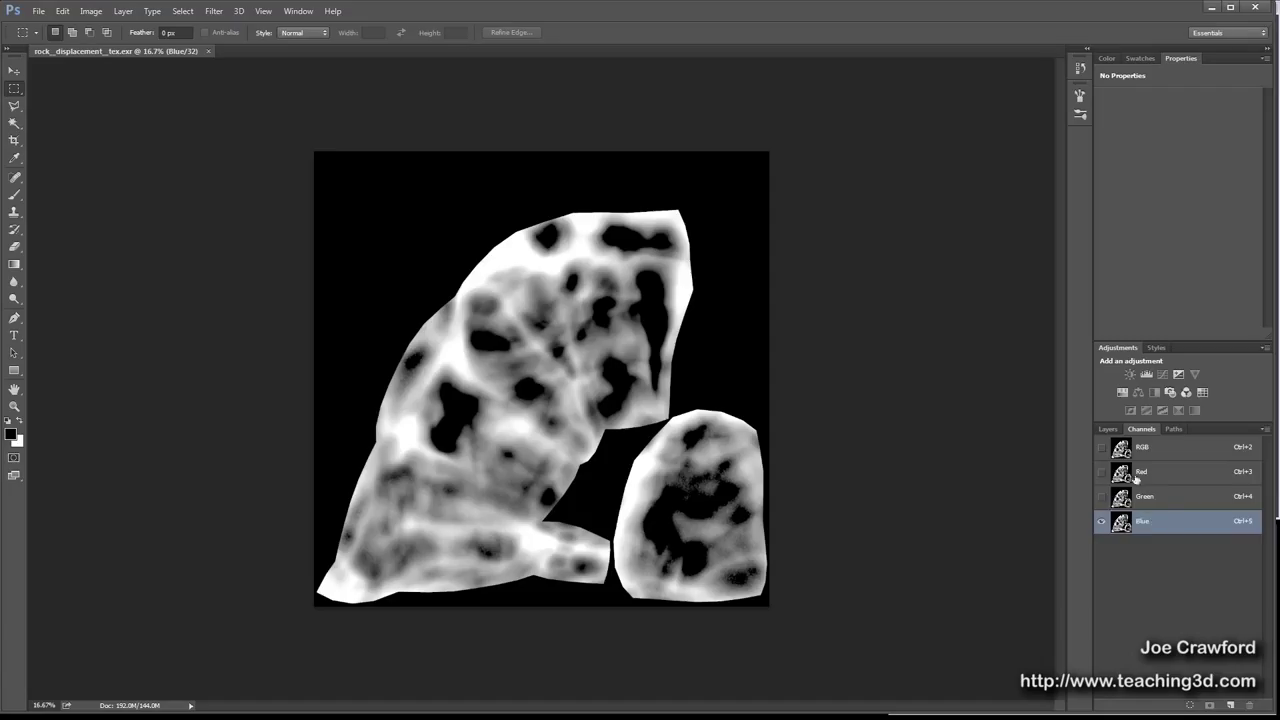
click(1140, 475)
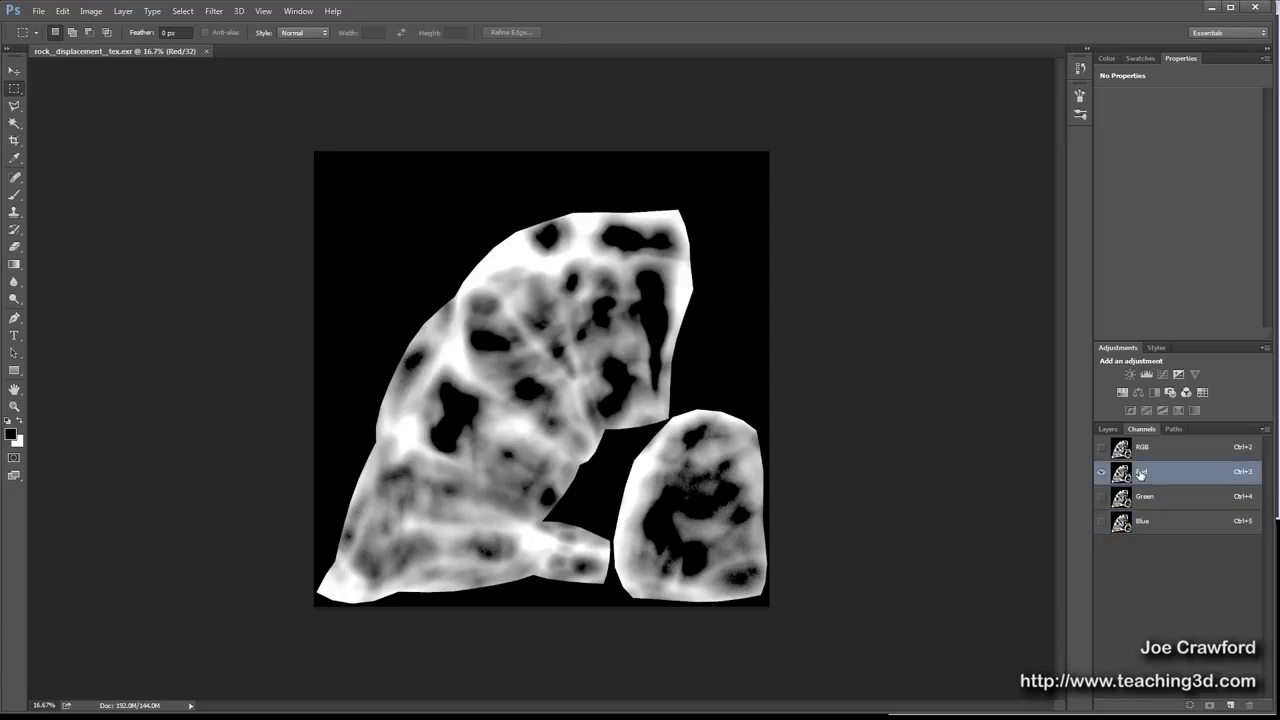
click(1142, 497)
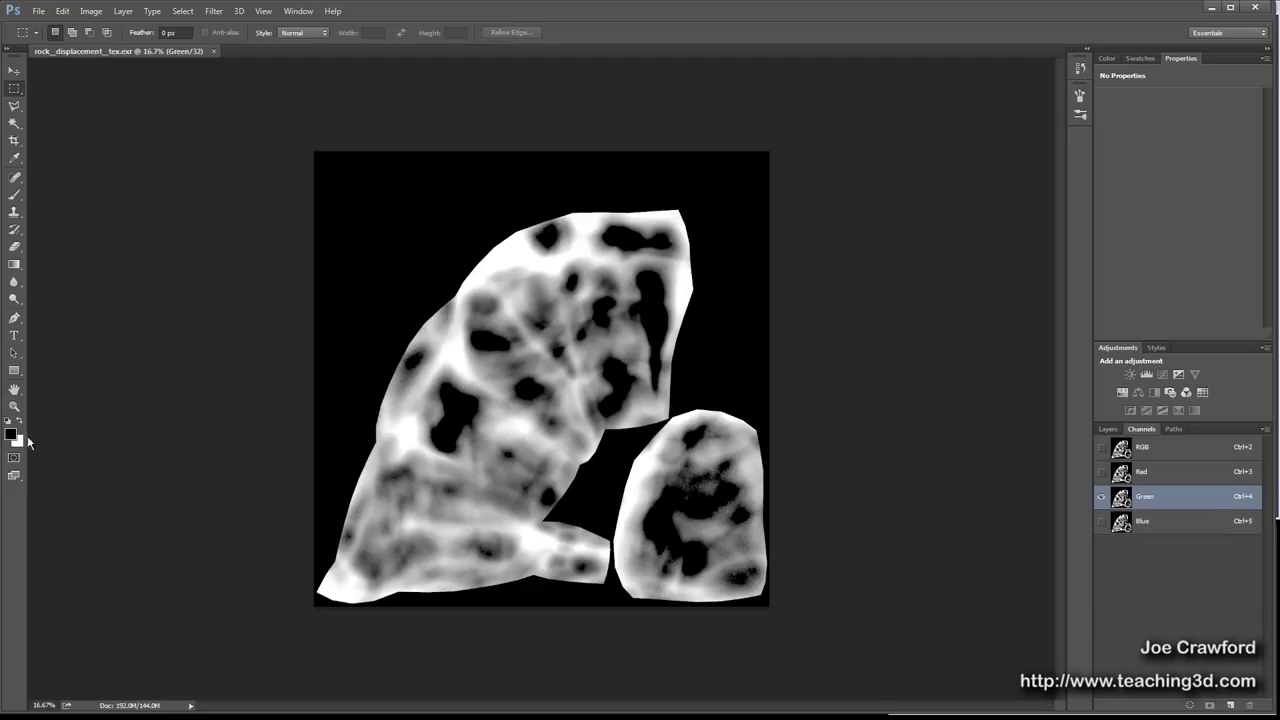
Choose a red foreground colour, view the RGB composite and reset the foreground and background to the default black and white
key(x)
key(x)
key(x)
key(x)
key(x)
key(x)
key(x)
key(i)
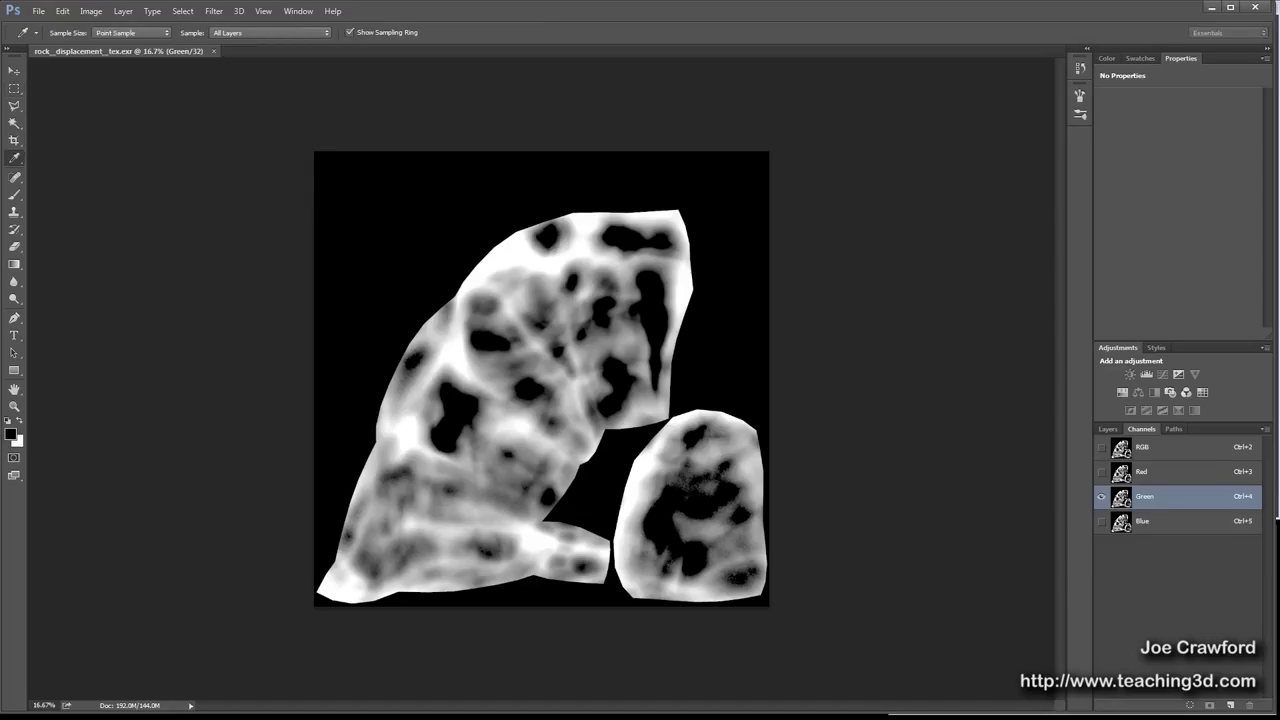
click(10, 432)
click(494, 354)
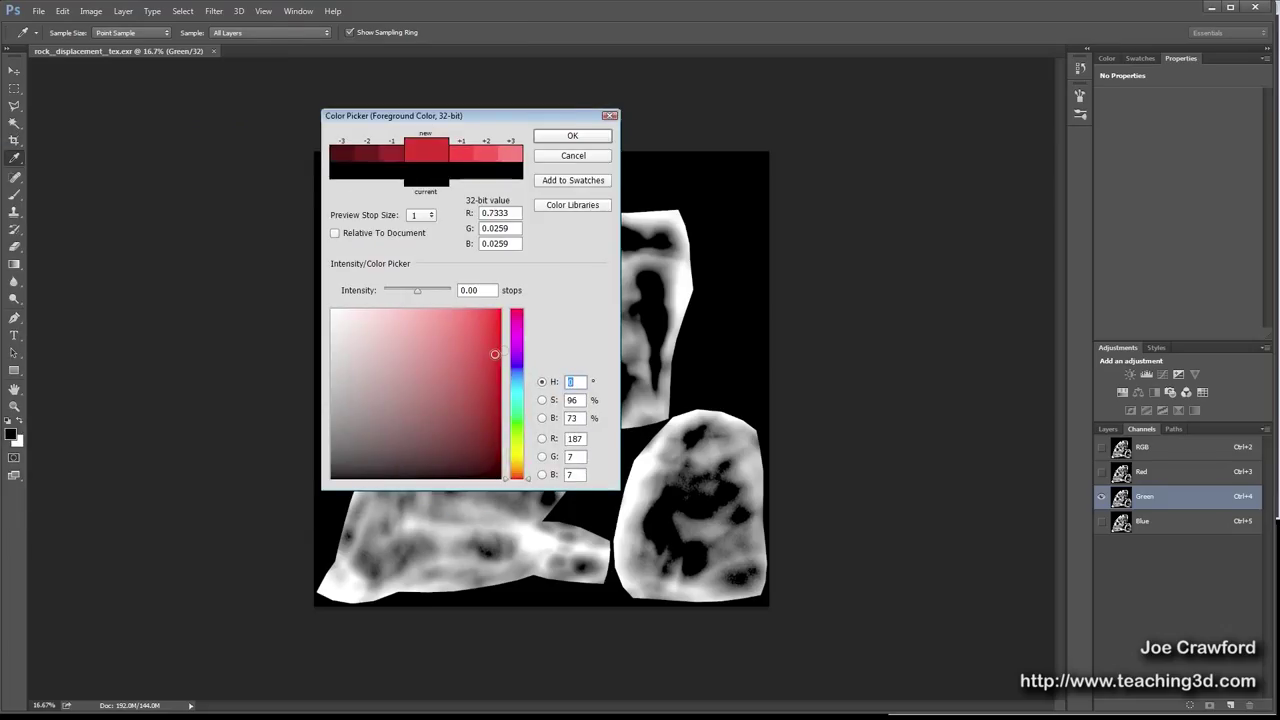
click(572, 135)
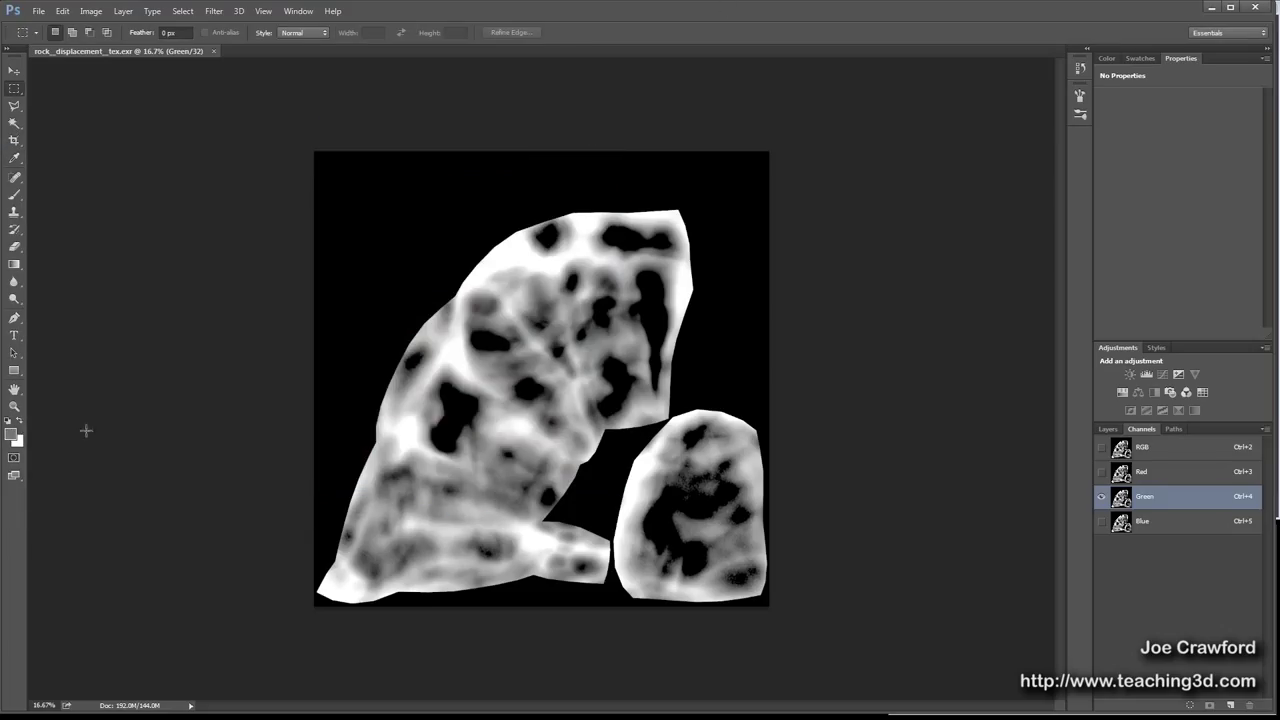
key(ctrl+2)
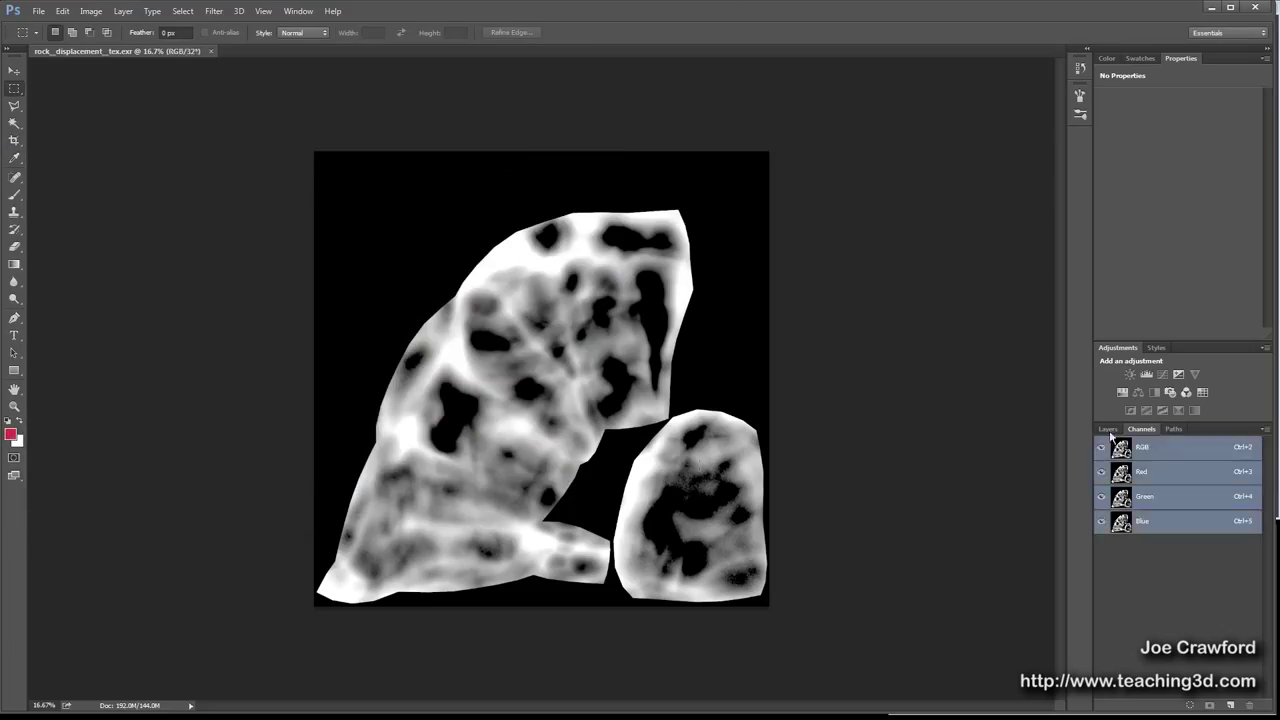
key(d)
Select the whole canvas in the green channel of the displacement texture and fill it with black
click(1171, 499)
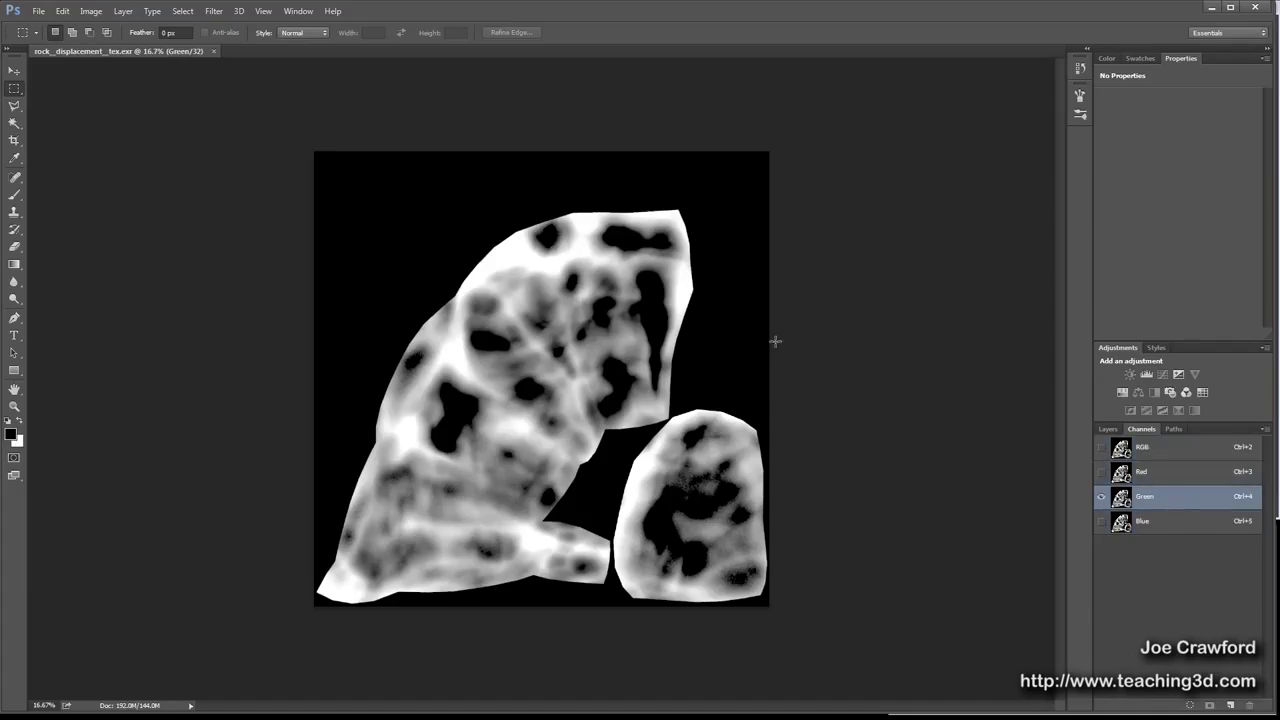
key(ctrl+a)
key(alt)
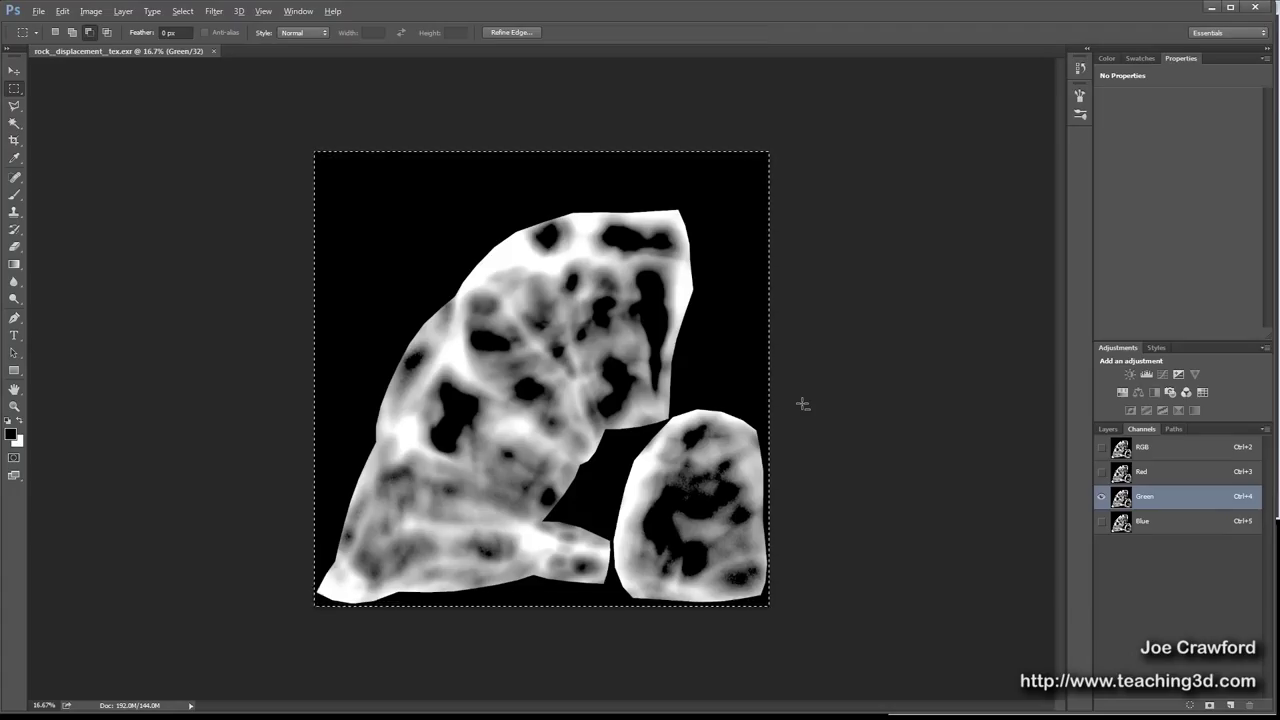
key(alt+BackSpace)
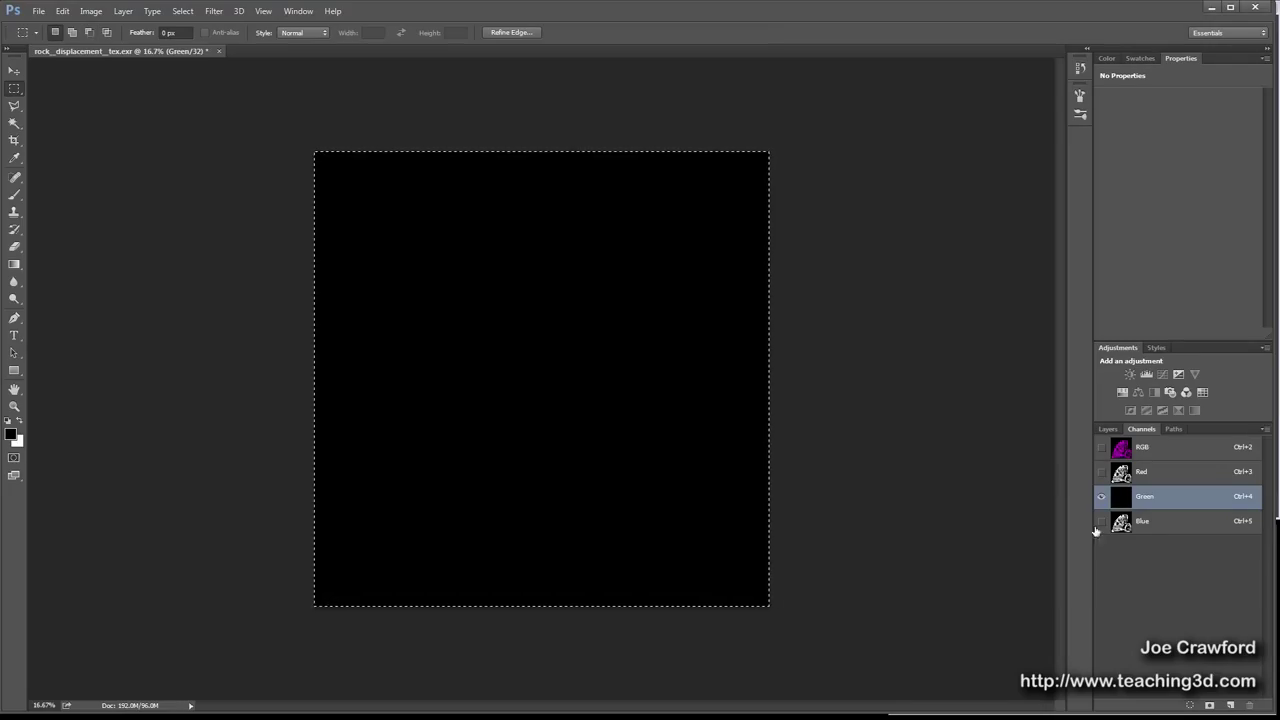
Fill the blue channel of the displacement texture with black, deselect, and check the red channel and RGB composite
click(1143, 523)
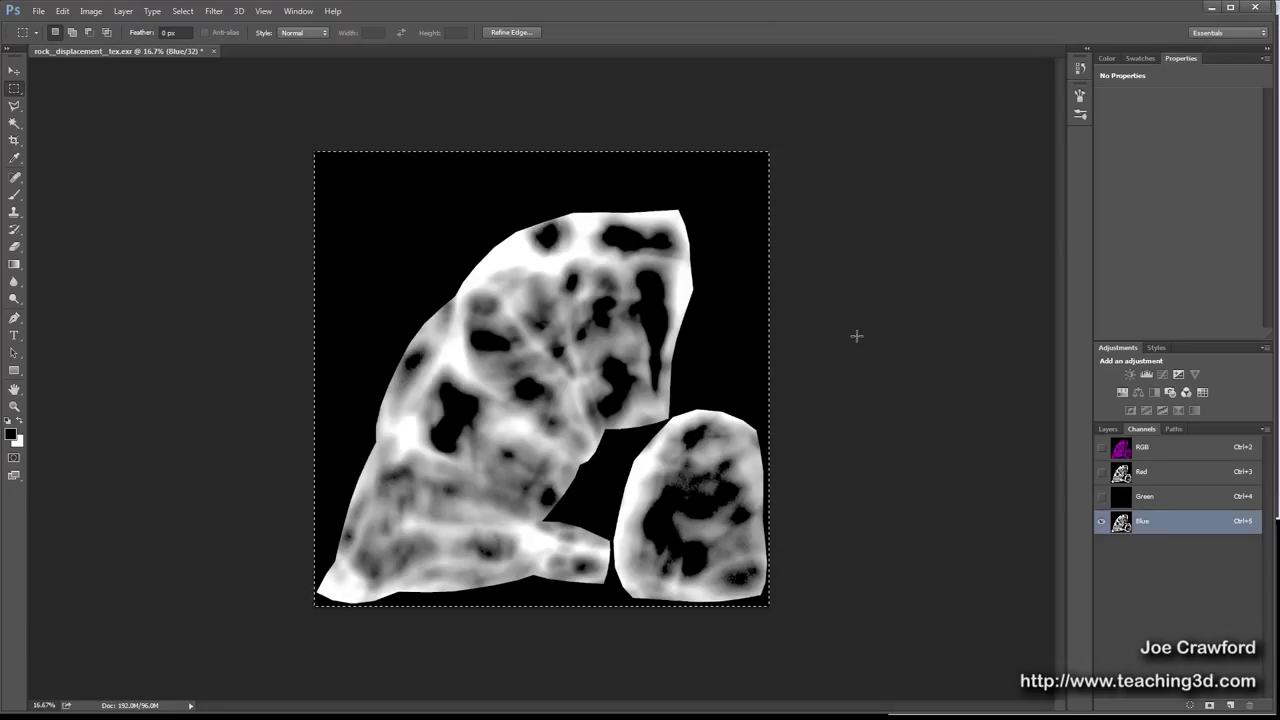
key(alt+BackSpace)
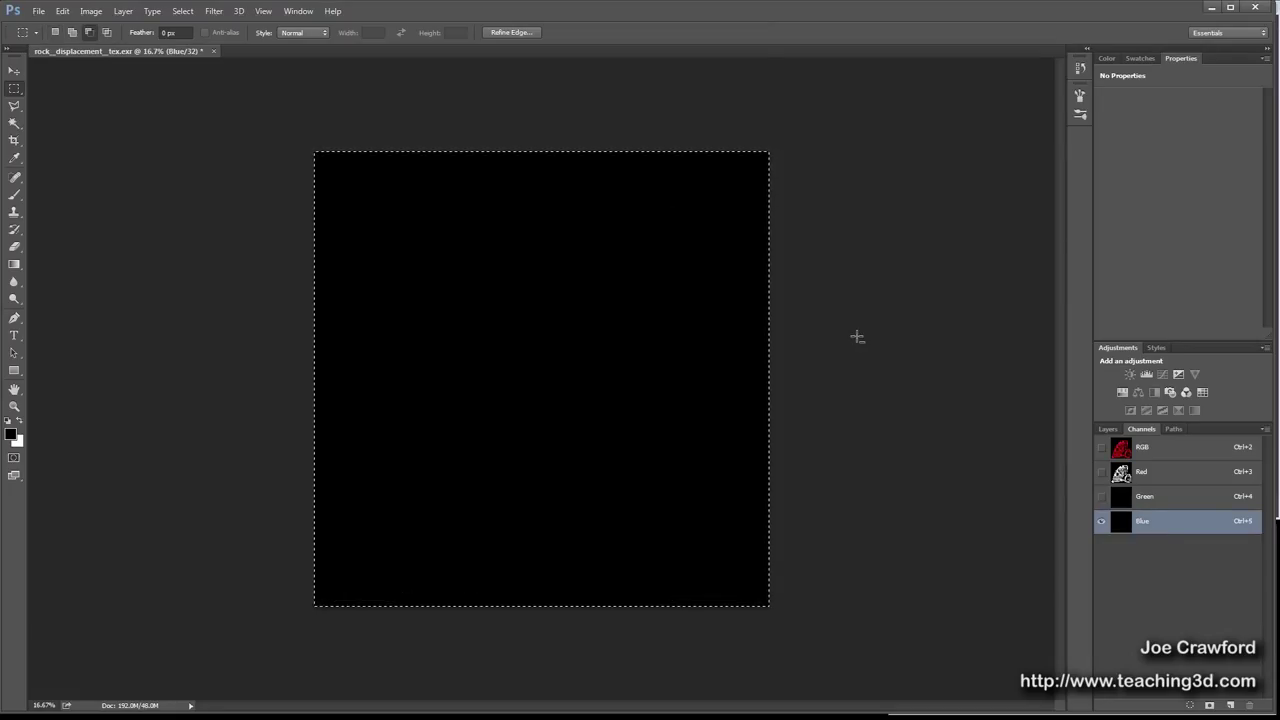
key(ctrl+d)
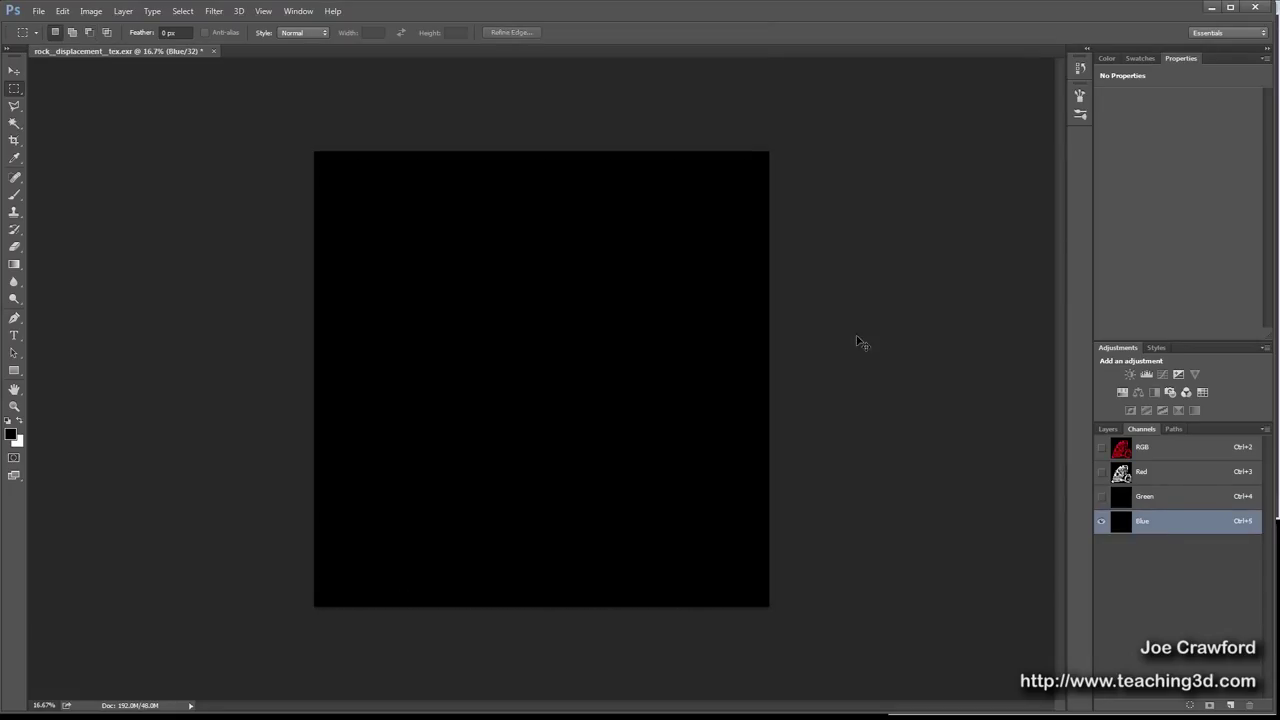
click(1155, 477)
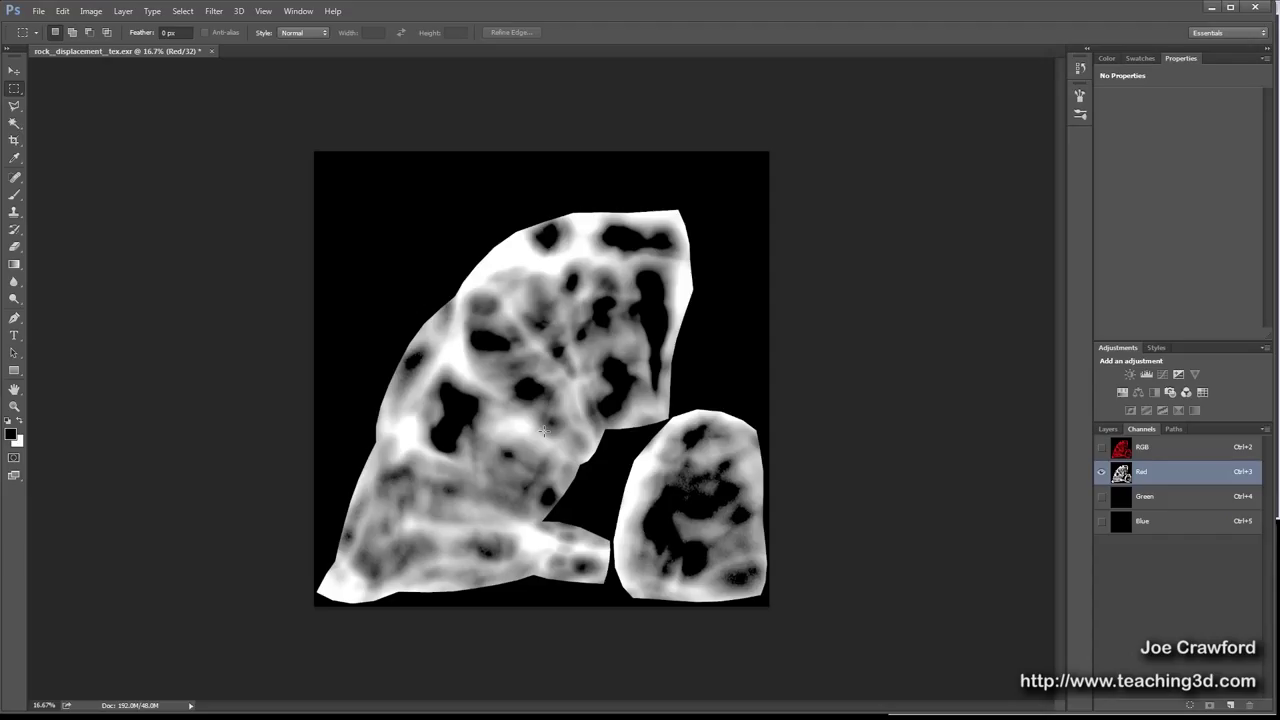
click(1153, 451)
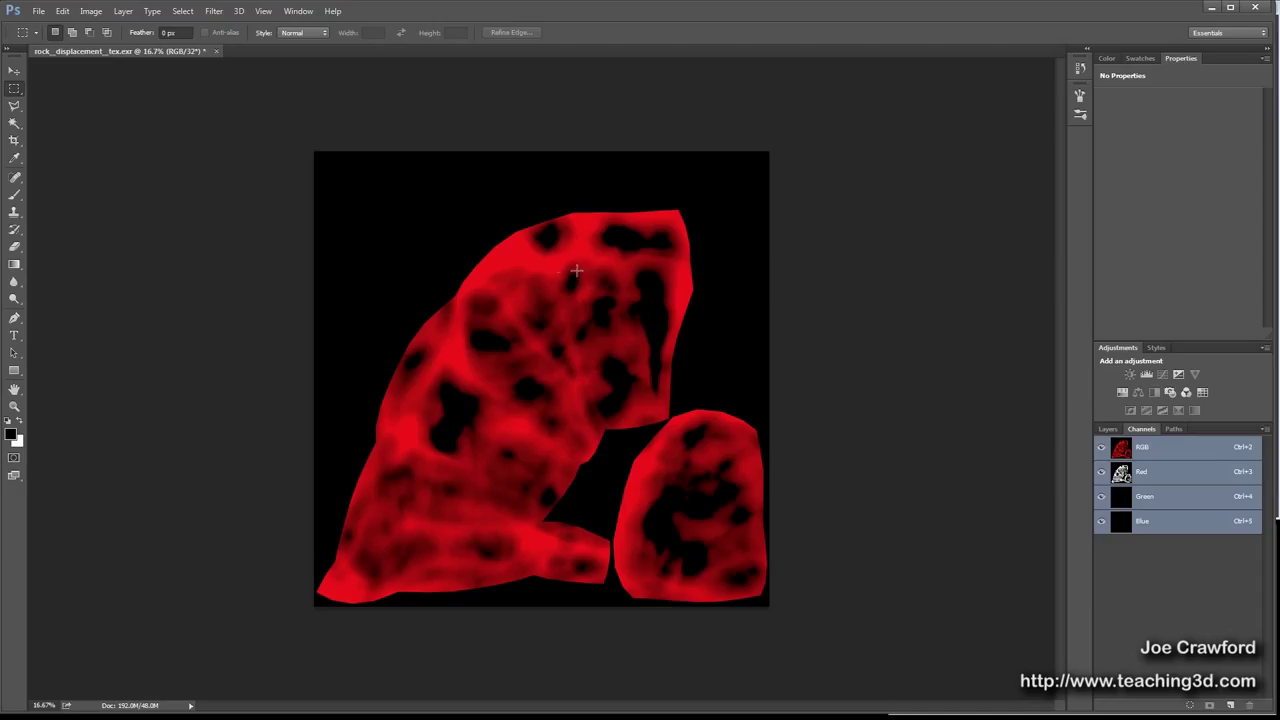
Save the edited texture as OpenEXR with Wavelet compression, overwriting rock__displacement__tex.exr in the teaching3d__rock_tutorial__maya folder
click(37, 11)
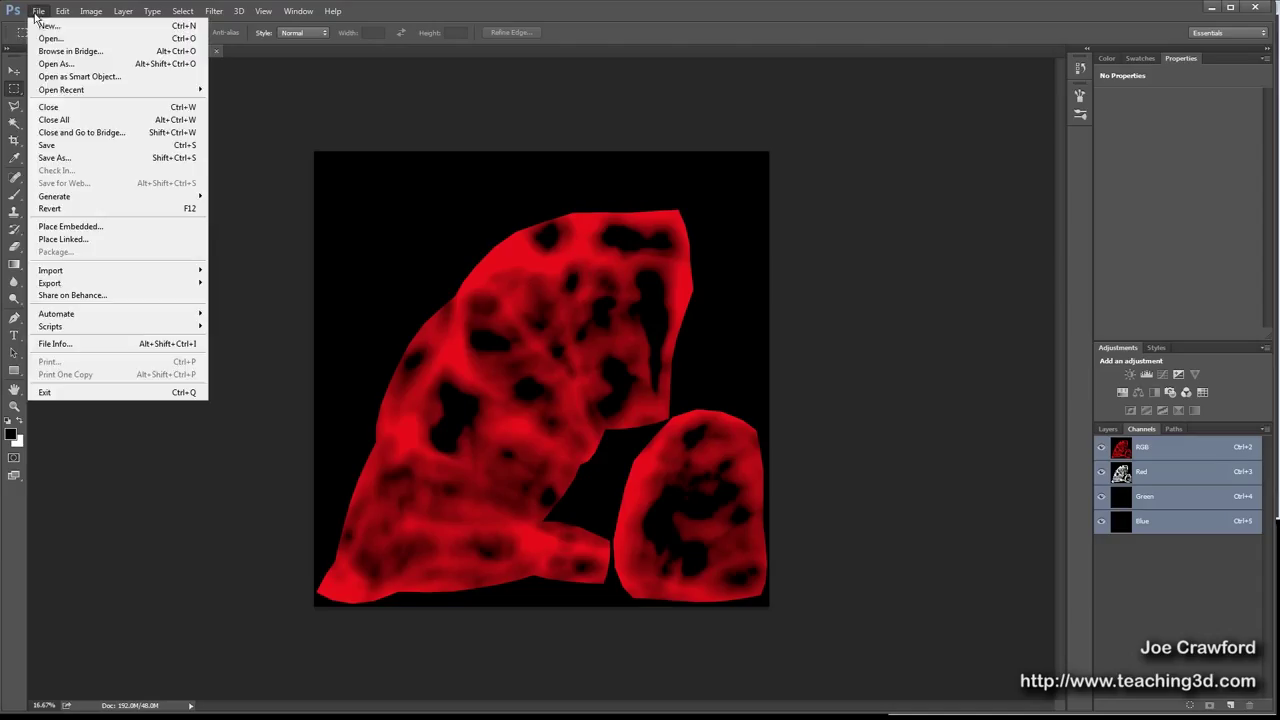
click(62, 157)
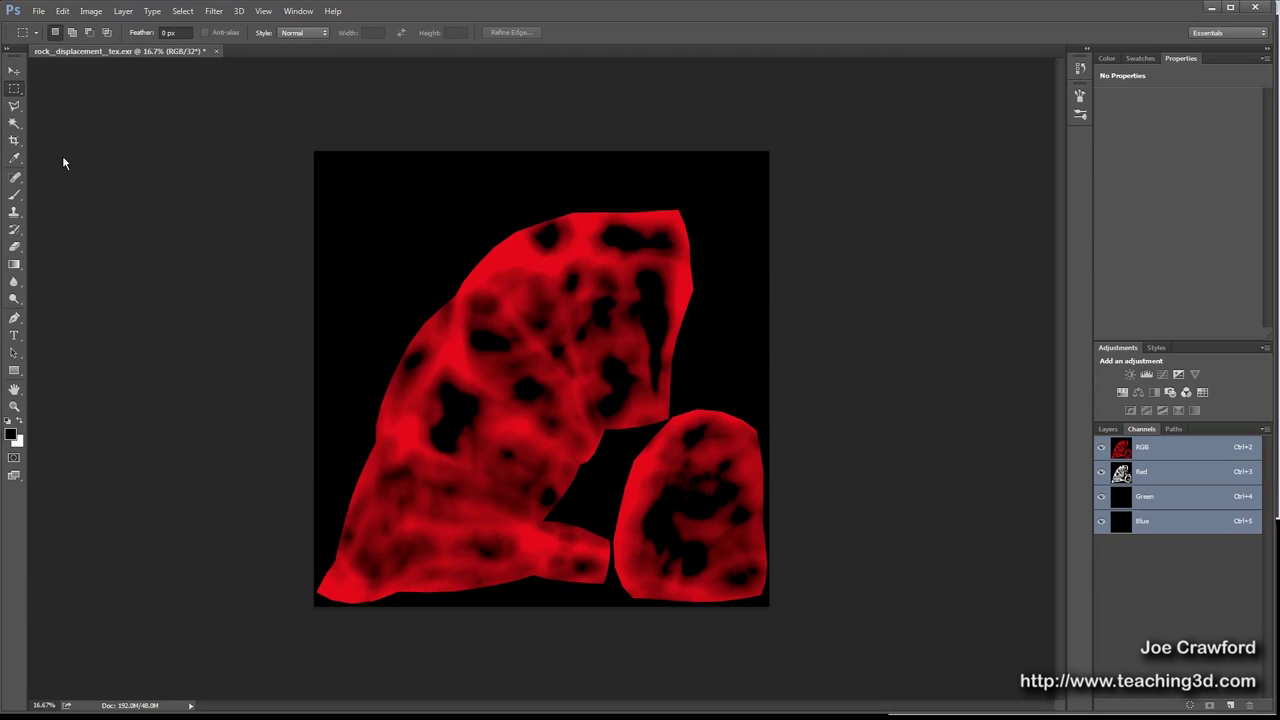
drag(344, 37, 357, 37)
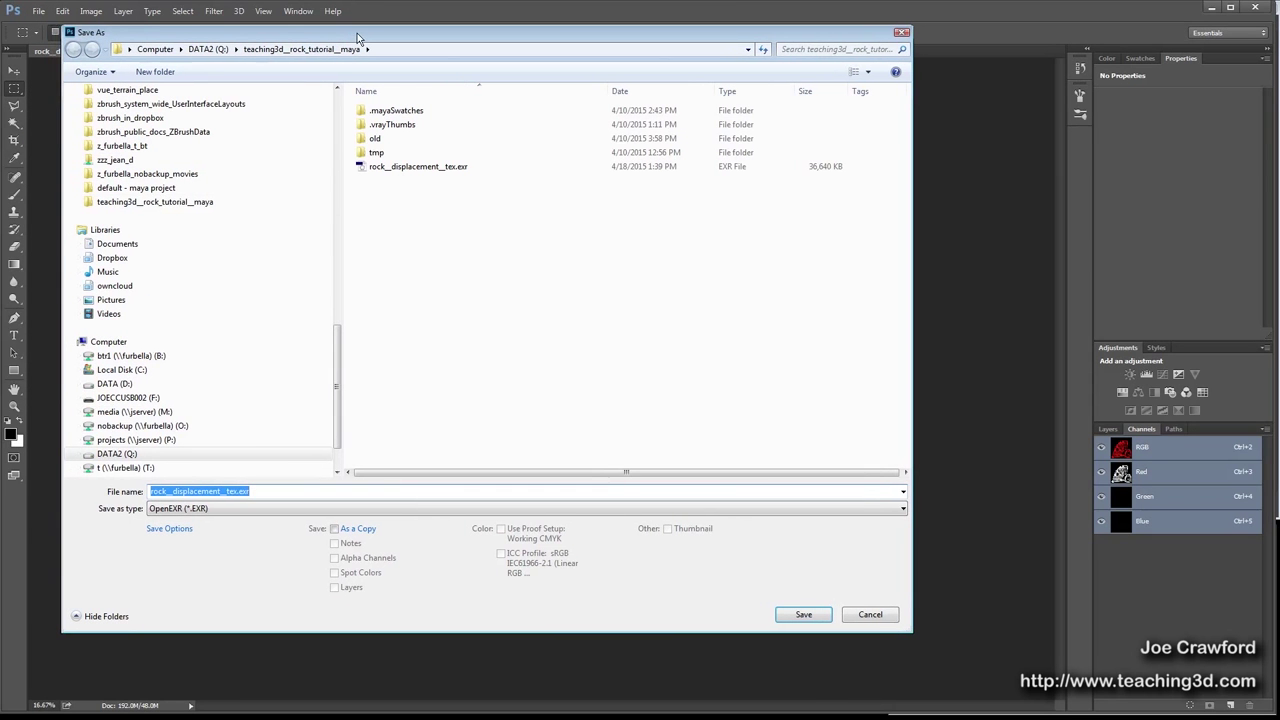
scroll(337, 348, down, 2)
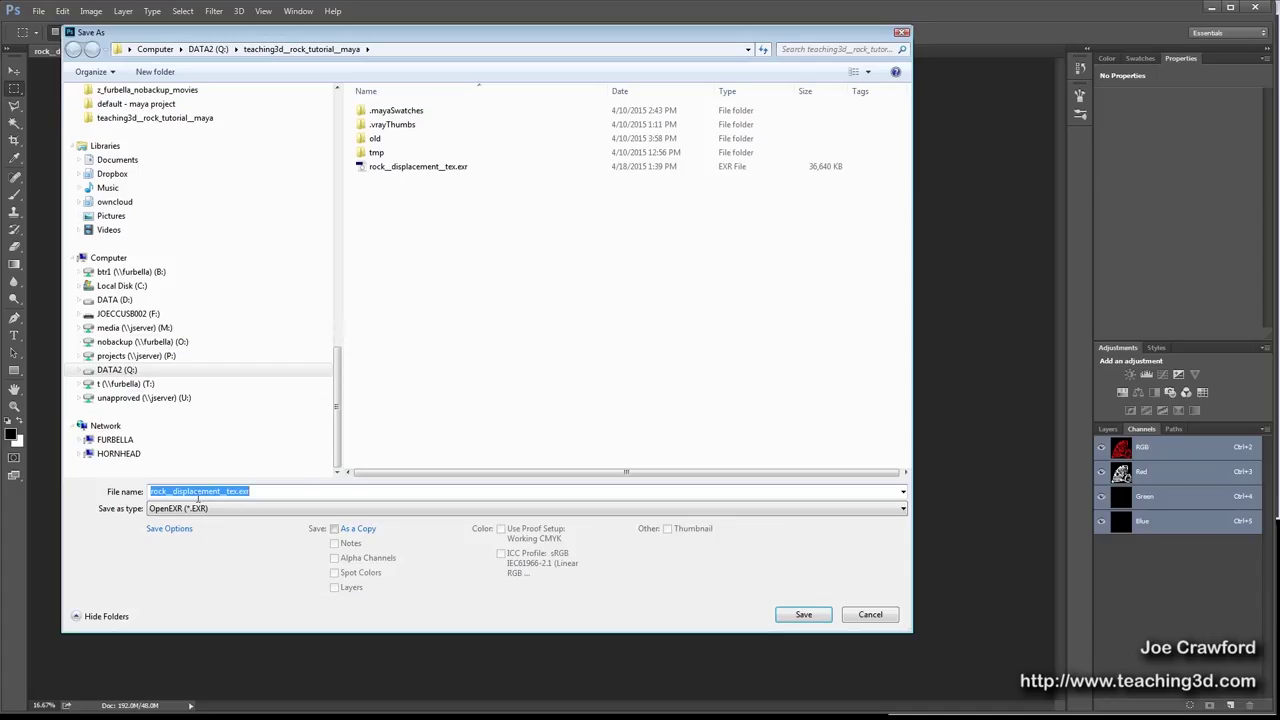
click(806, 615)
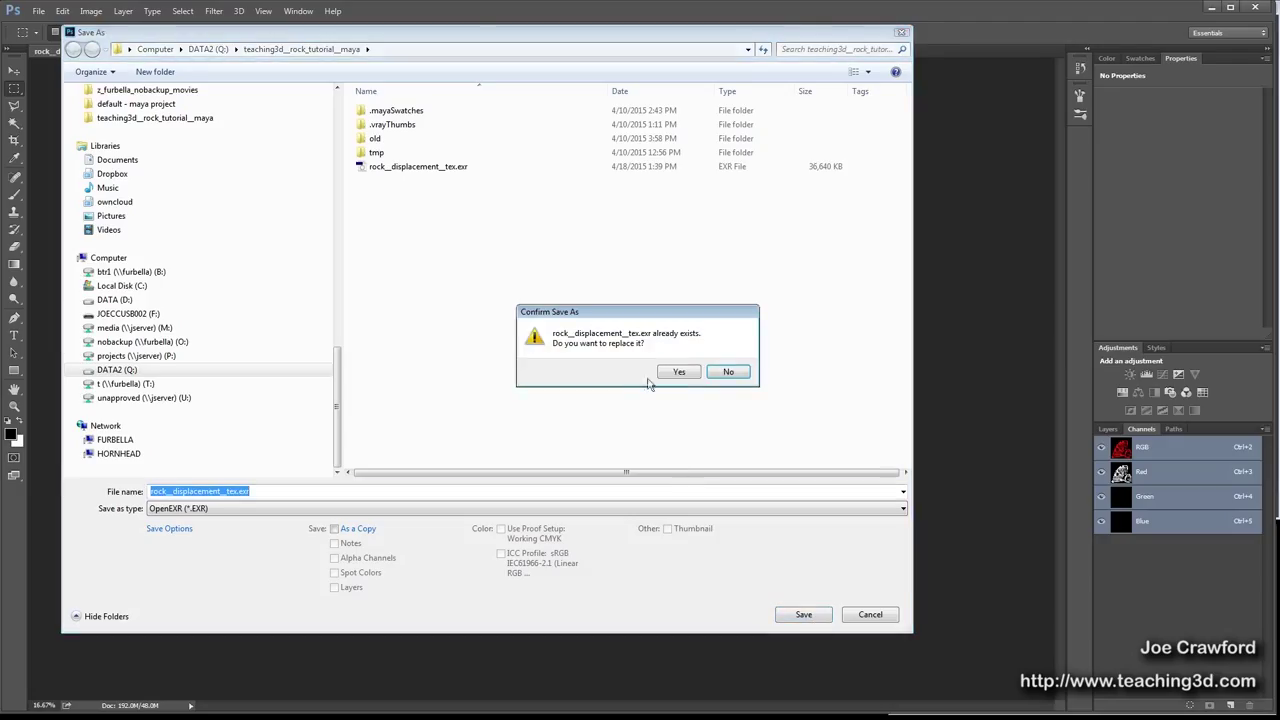
click(680, 373)
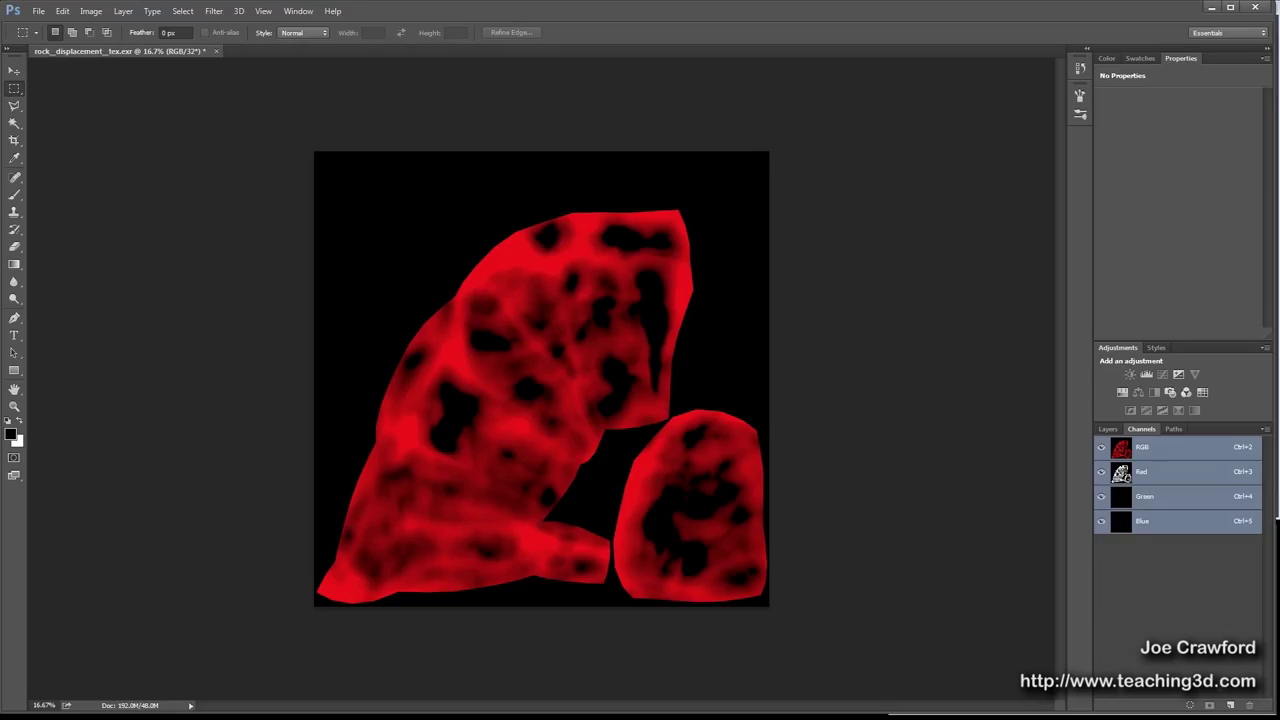
drag(369, 187, 512, 266)
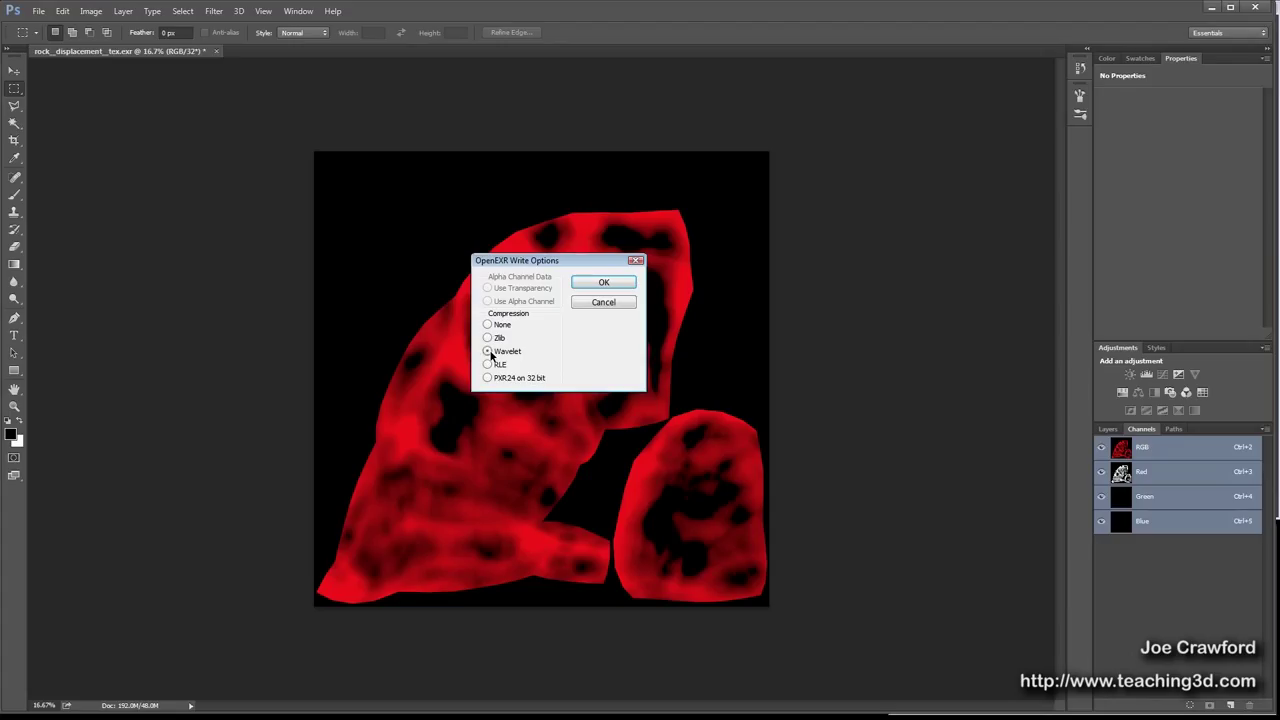
click(600, 284)
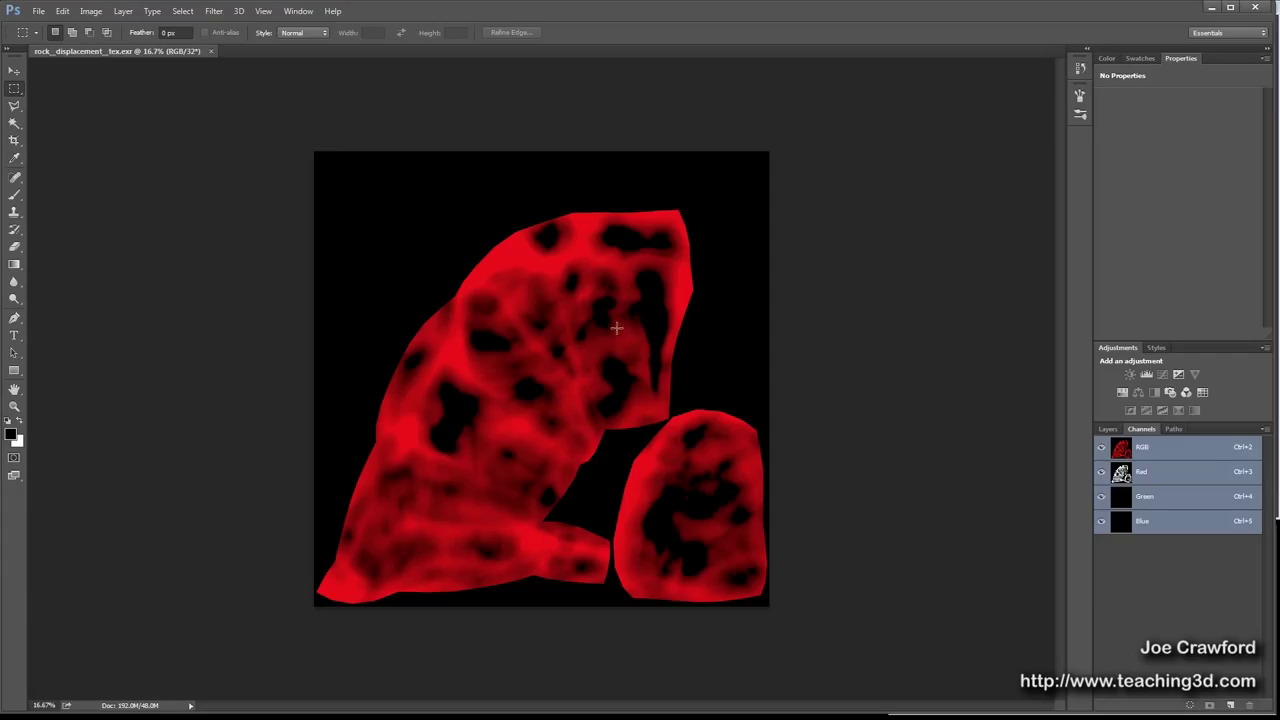
Switch to Maya, dismiss the AutoSave warning and reload rock__displacement__tex.exr in the file1 texture node
click(39, 12)
click(60, 408)
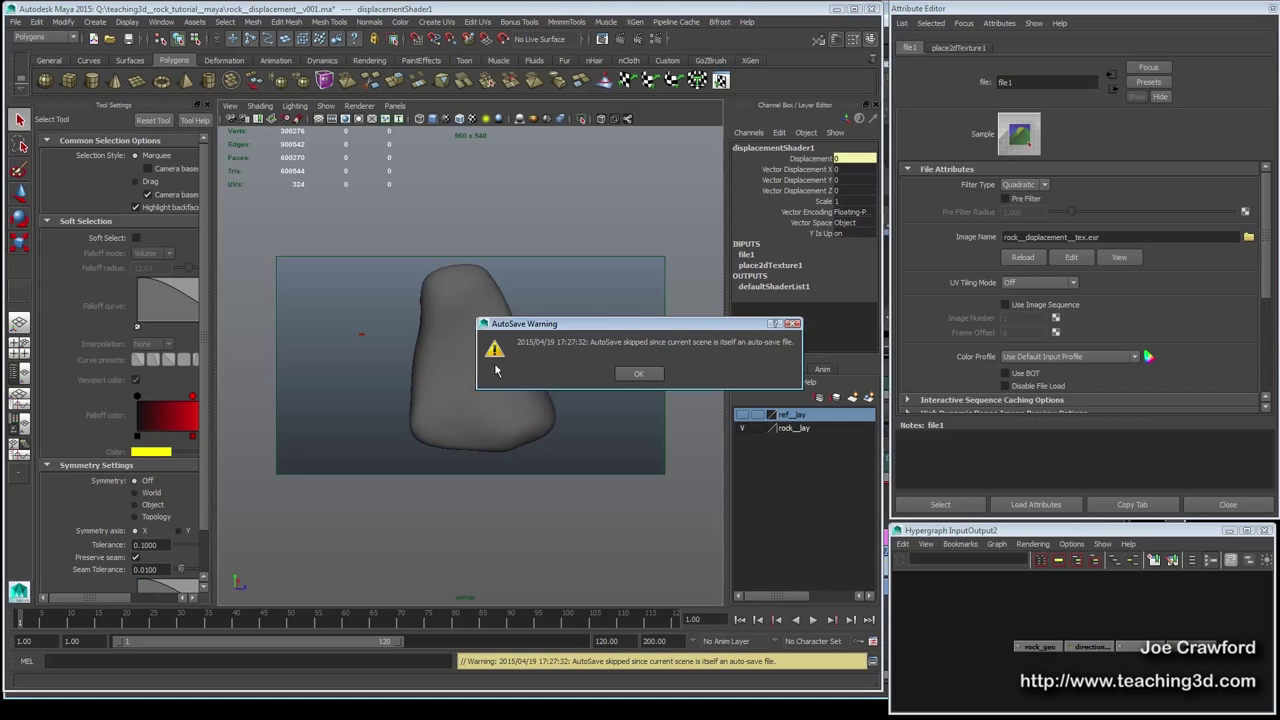
click(635, 375)
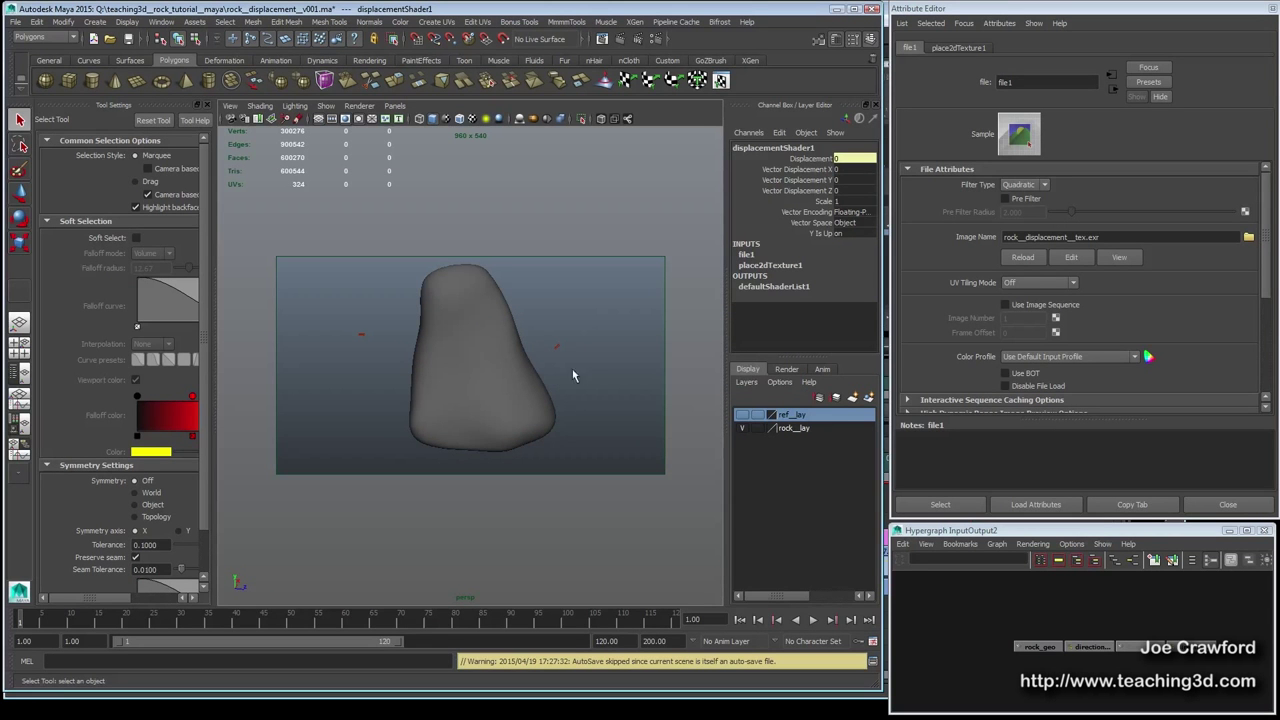
click(1023, 258)
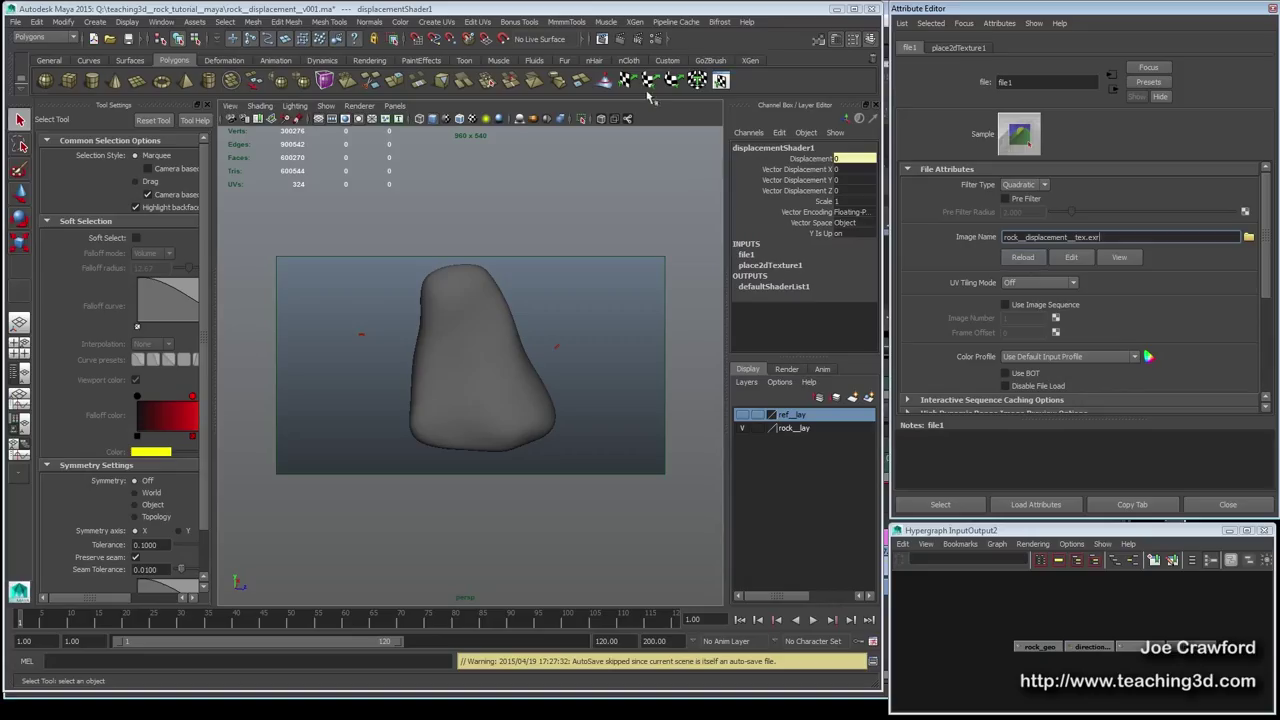
Render the rock with the reloaded displacement texture and reposition the V-Ray frame buffer window
click(620, 40)
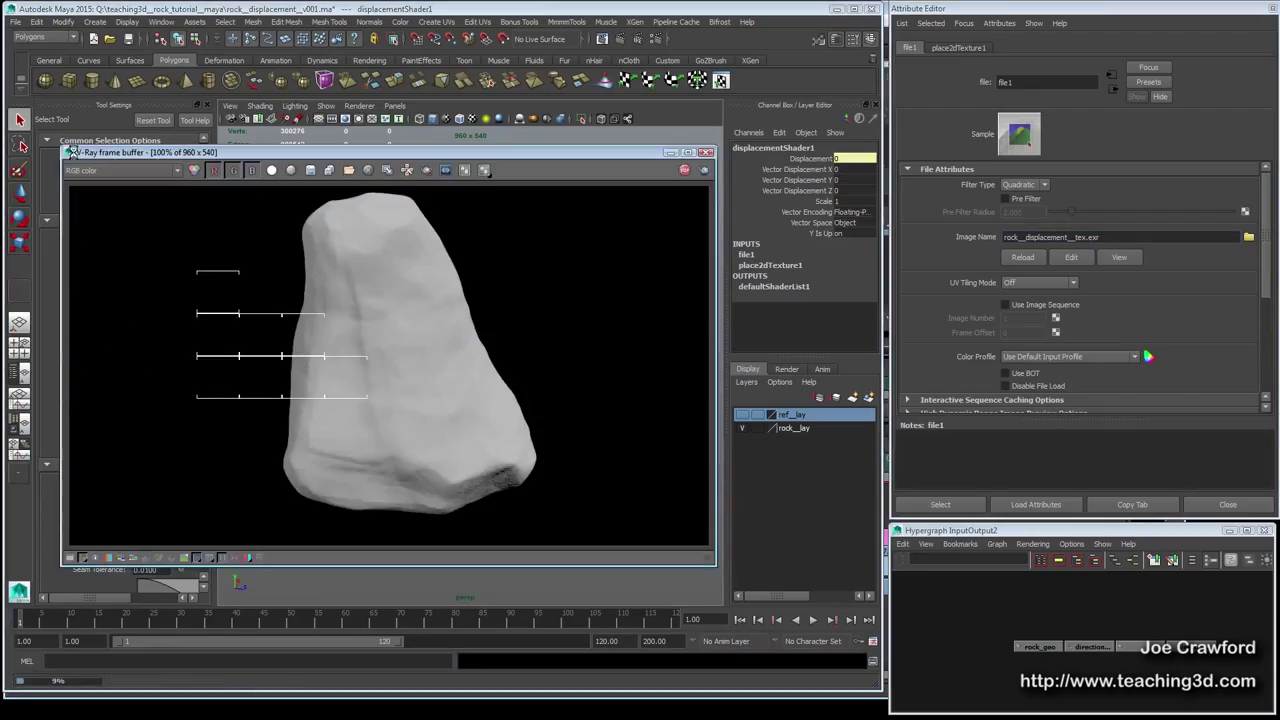
drag(205, 153, 275, 119)
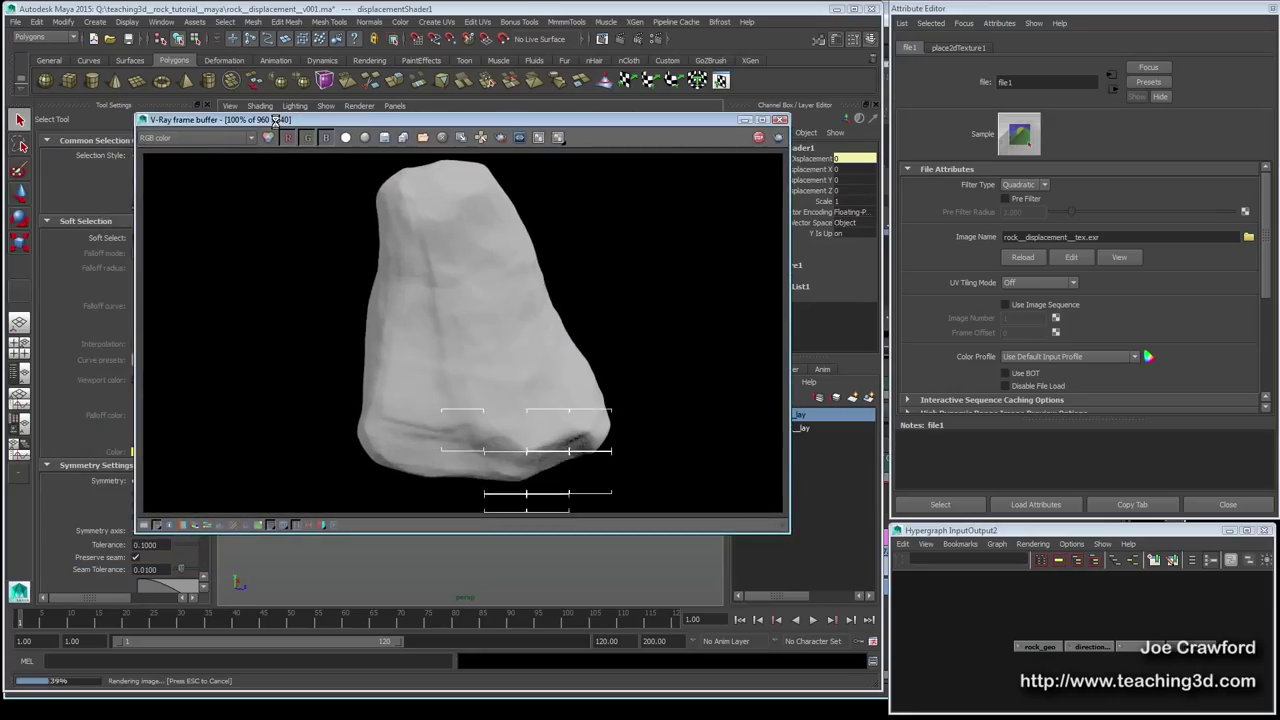